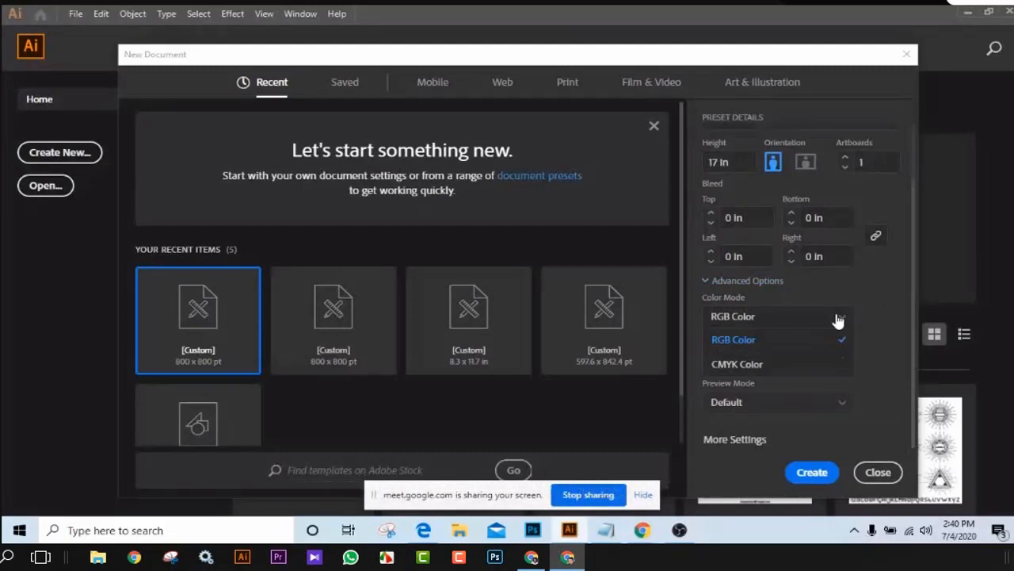
# Set the new document's color mode to CMYK Color and create the document.
pyautogui.click(831, 363)
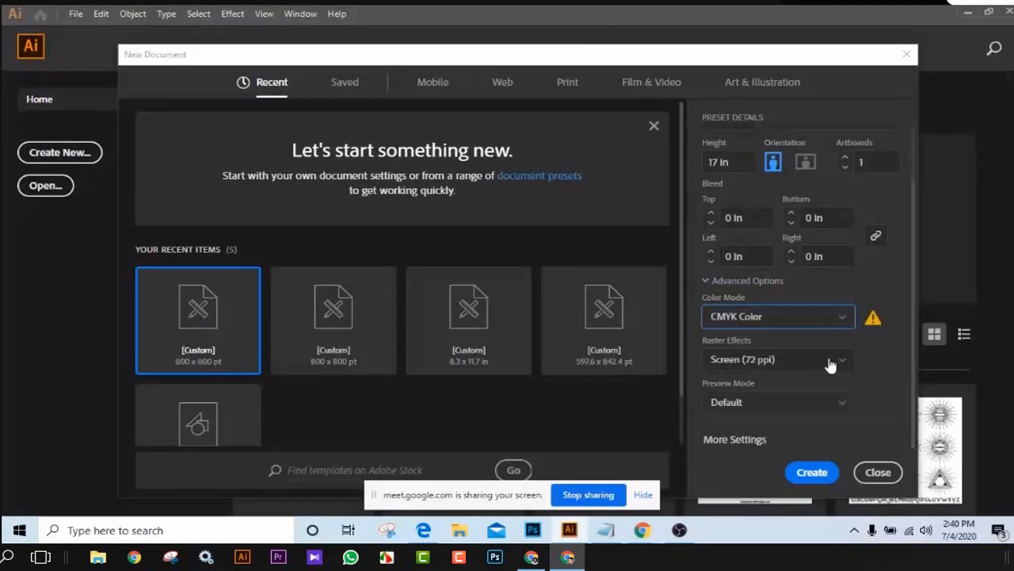
pyautogui.click(821, 474)
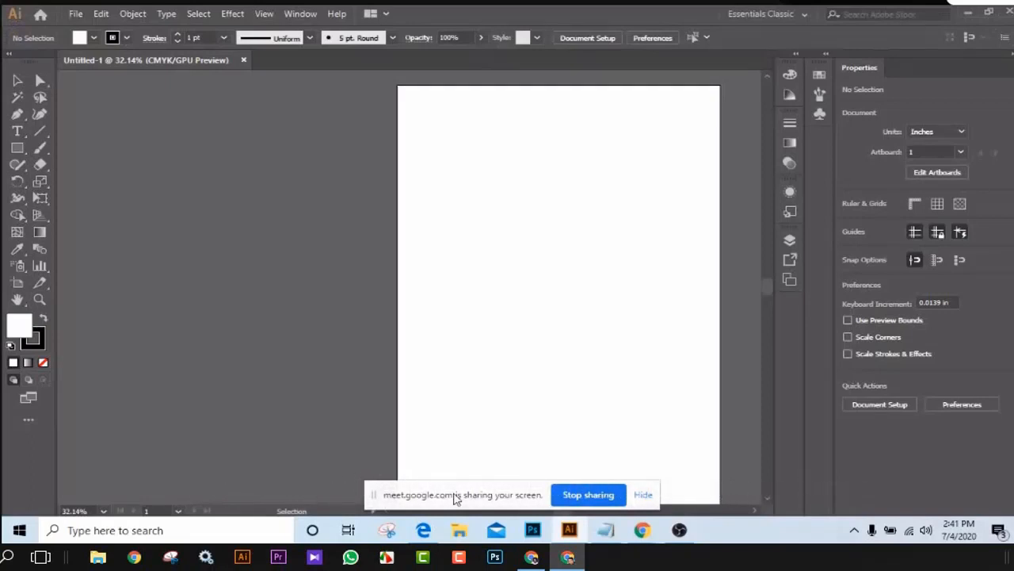
pyautogui.moveTo(457, 497); pyautogui.dragTo(405, 535)
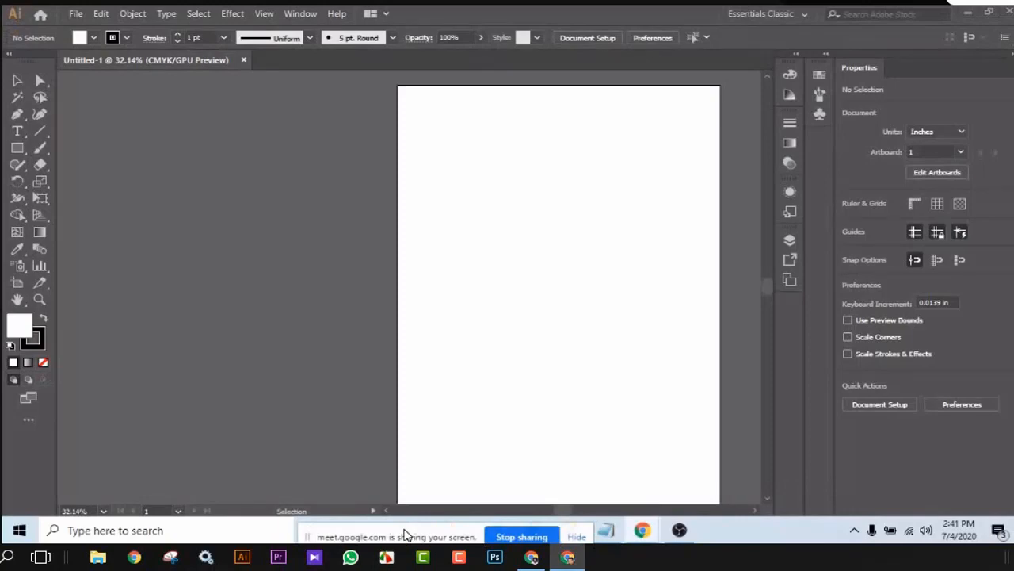
pyautogui.press('space')
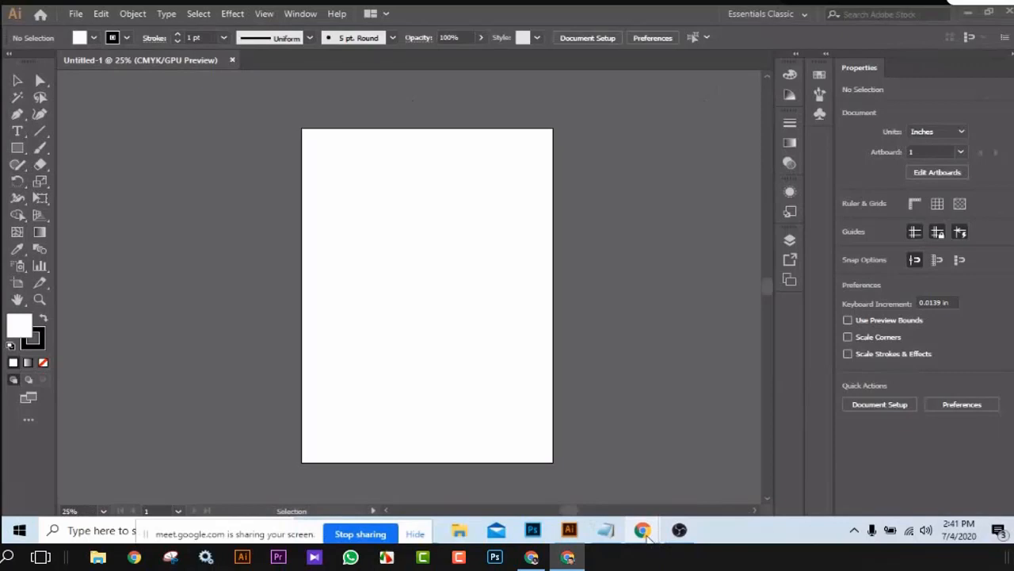
# Switch to Chrome, open a new browser tab, and show the participant list of the running meeting.
pyautogui.click(648, 534)
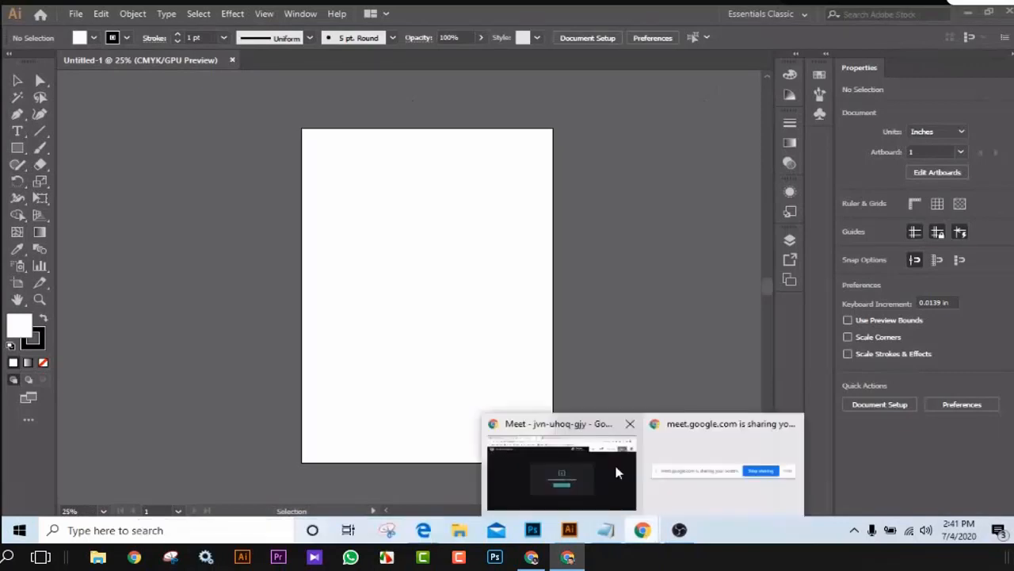
pyautogui.click(618, 473)
pyautogui.hotkey('ctrl', 't')
pyautogui.click(464, 40)
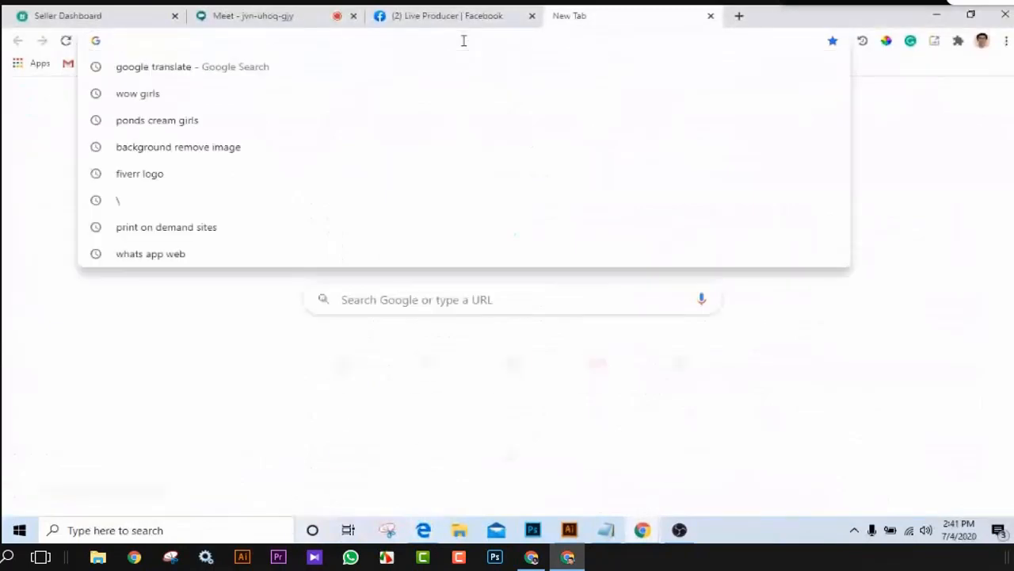
pyautogui.write('GUN')
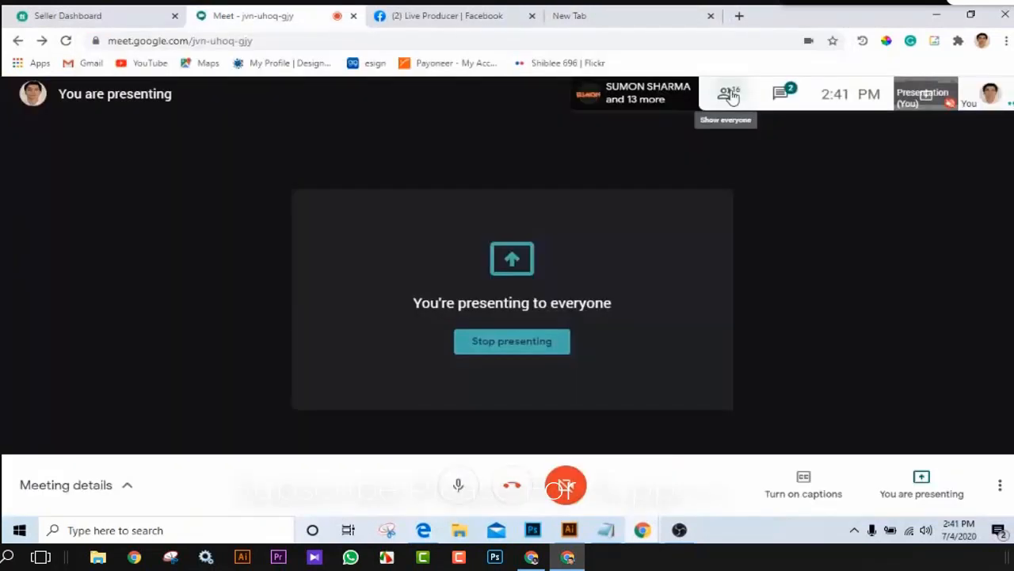
pyautogui.click(731, 94)
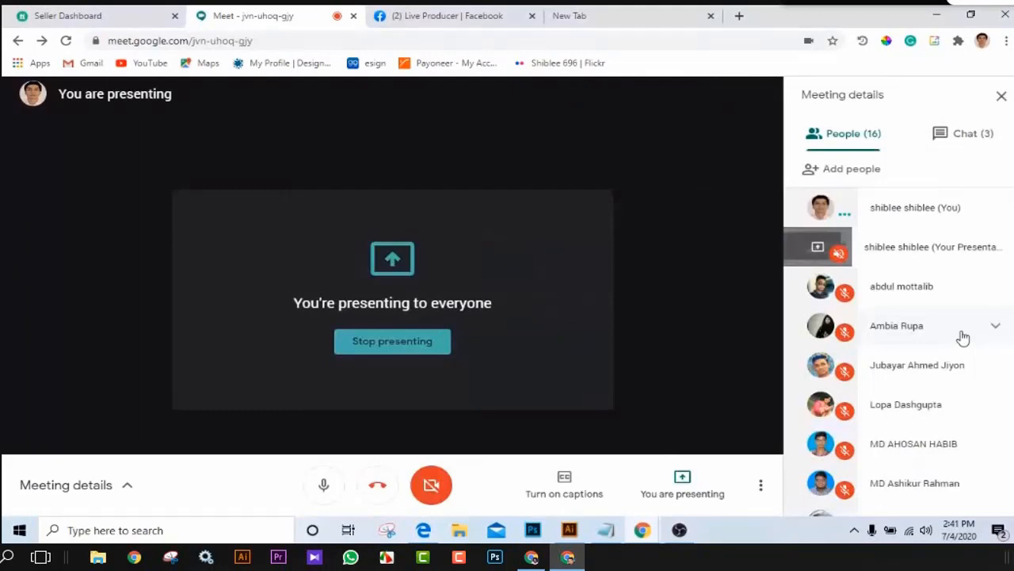
# Search Google Images for "GUN TSHIRT" in the new browser tab.
pyautogui.click(569, 15)
pyautogui.write('GUN TS')
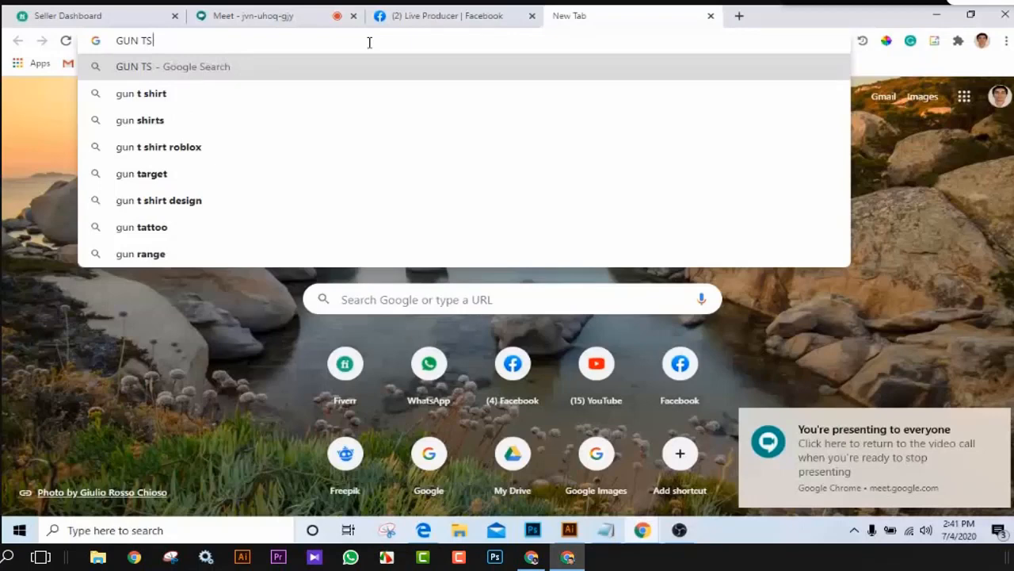
pyautogui.write('HIRT')
pyautogui.press('Return')
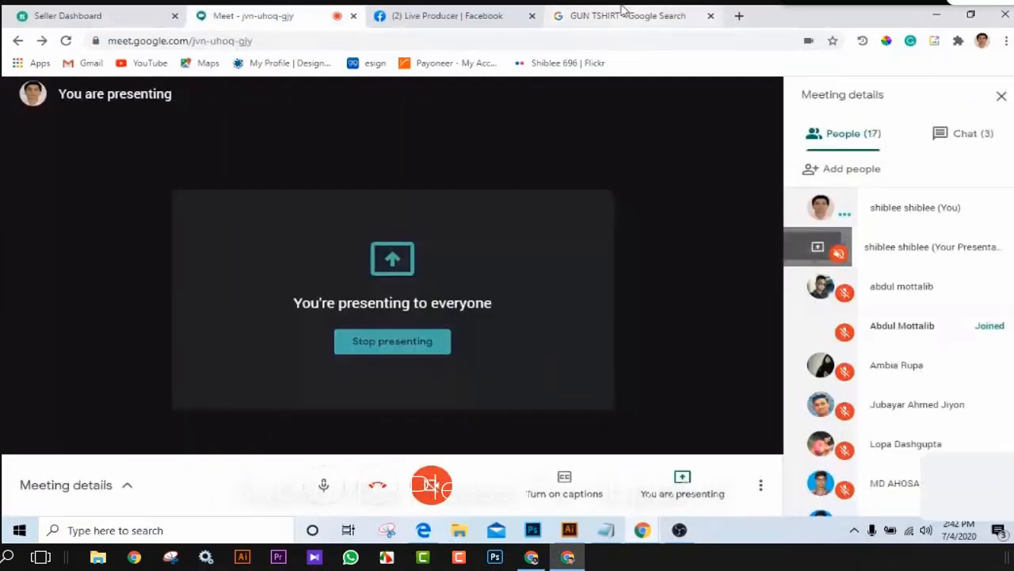
pyautogui.click(622, 12)
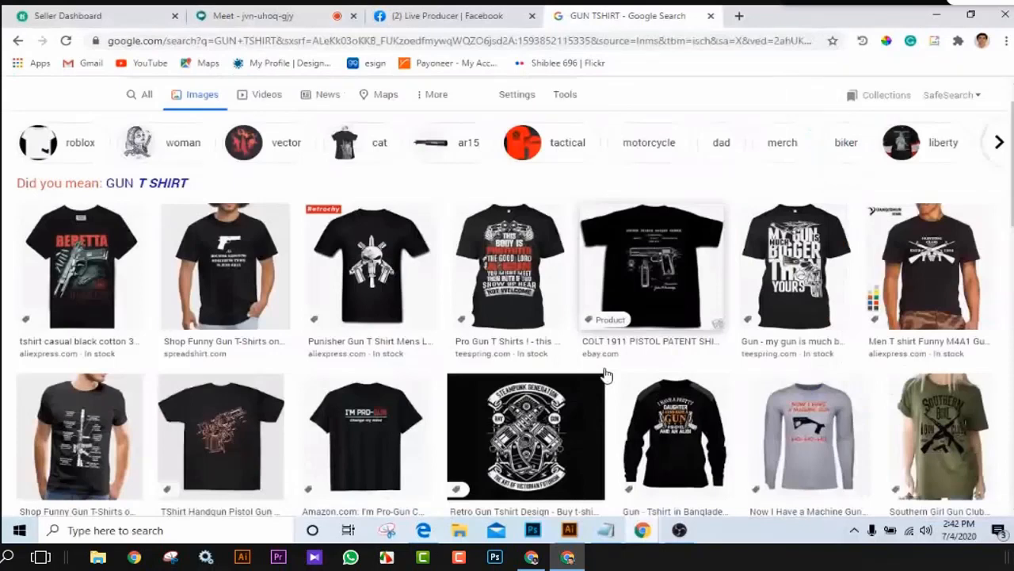
# Copy the crossed-revolvers "Gun Control" T-shirt design from the image results and paste it beside the artboard in Illustrator.
pyautogui.scroll(-5, 605, 374)
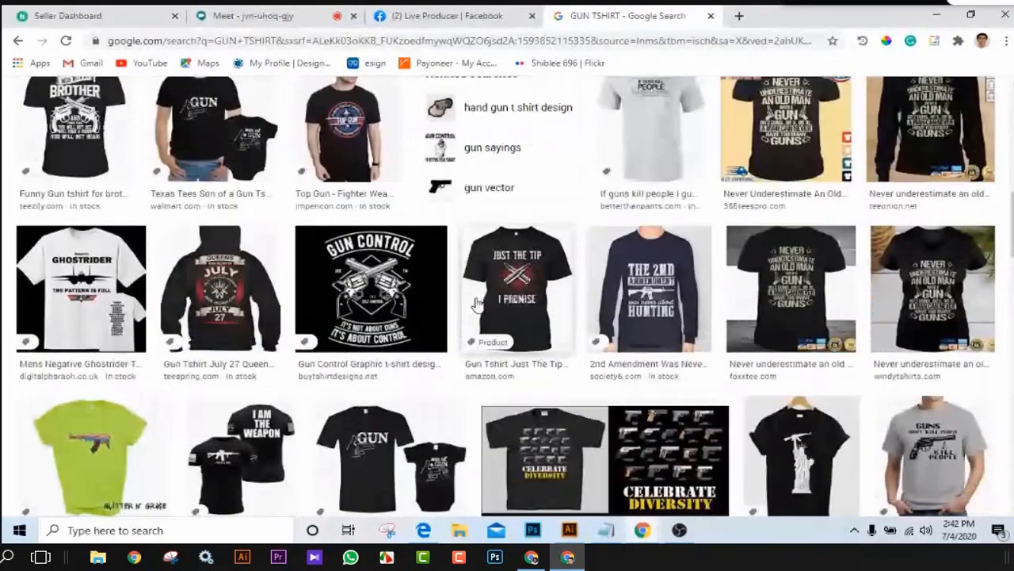
pyautogui.click(437, 304)
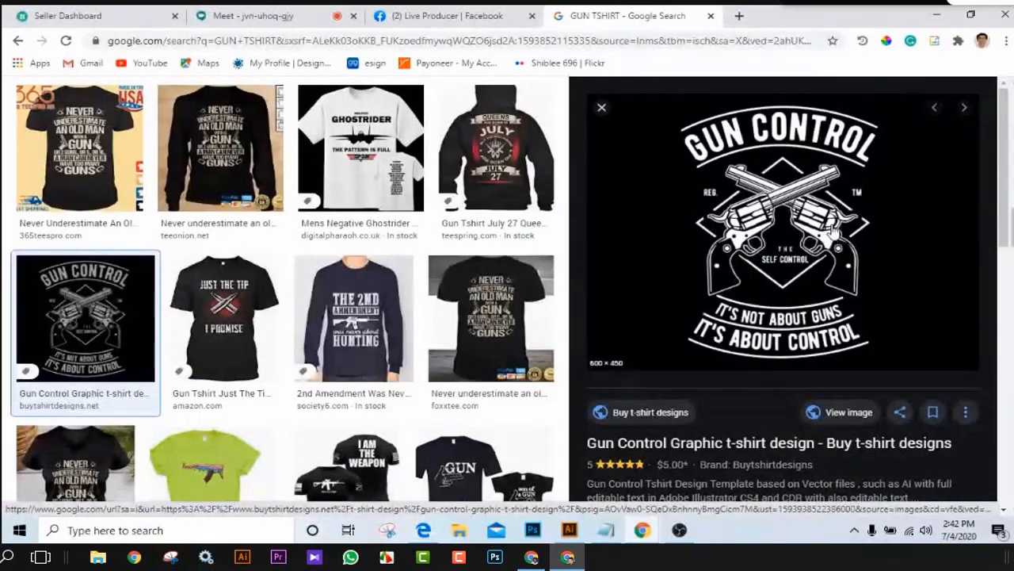
pyautogui.rightClick(753, 184)
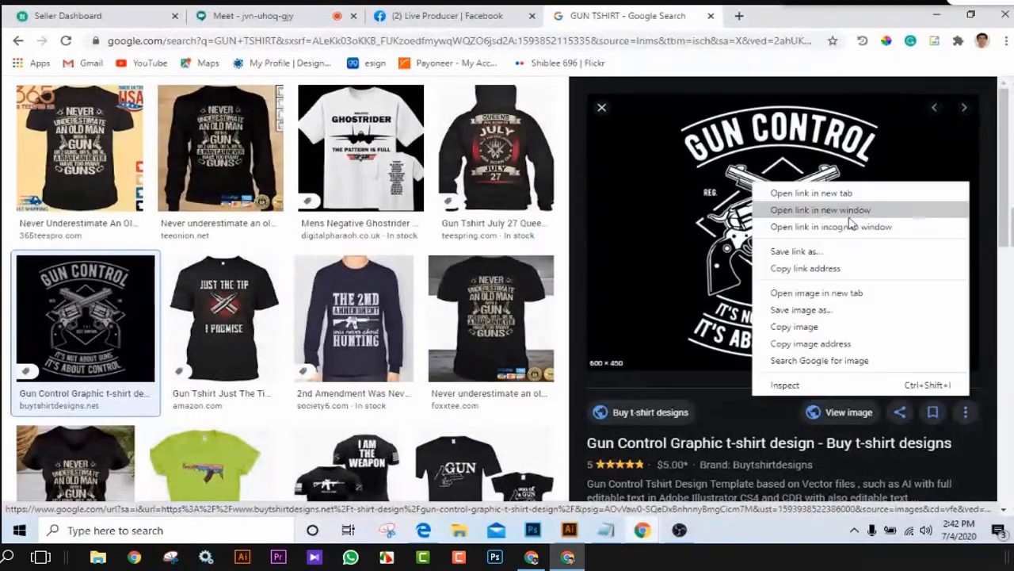
pyautogui.click(821, 328)
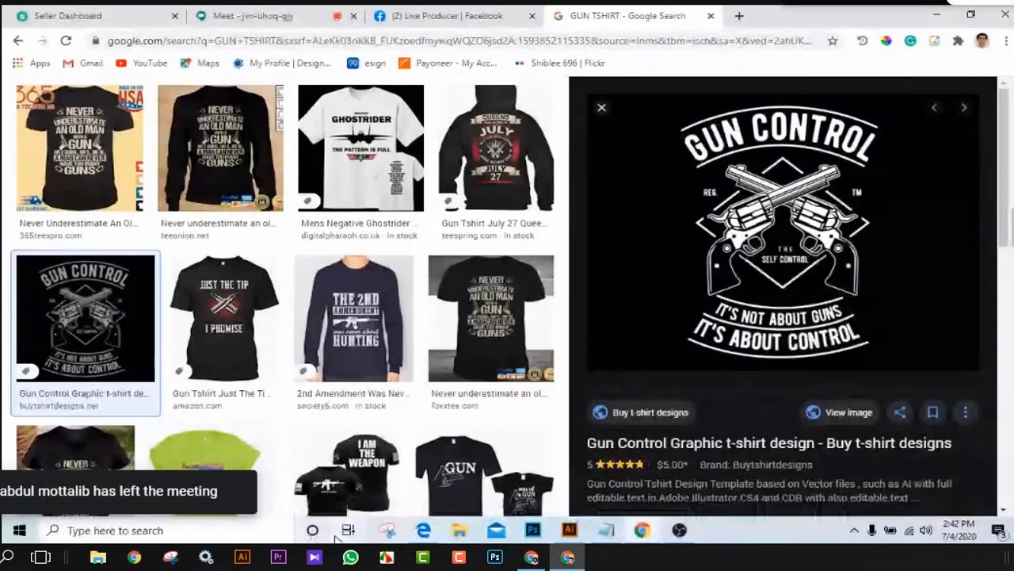
pyautogui.click(569, 530)
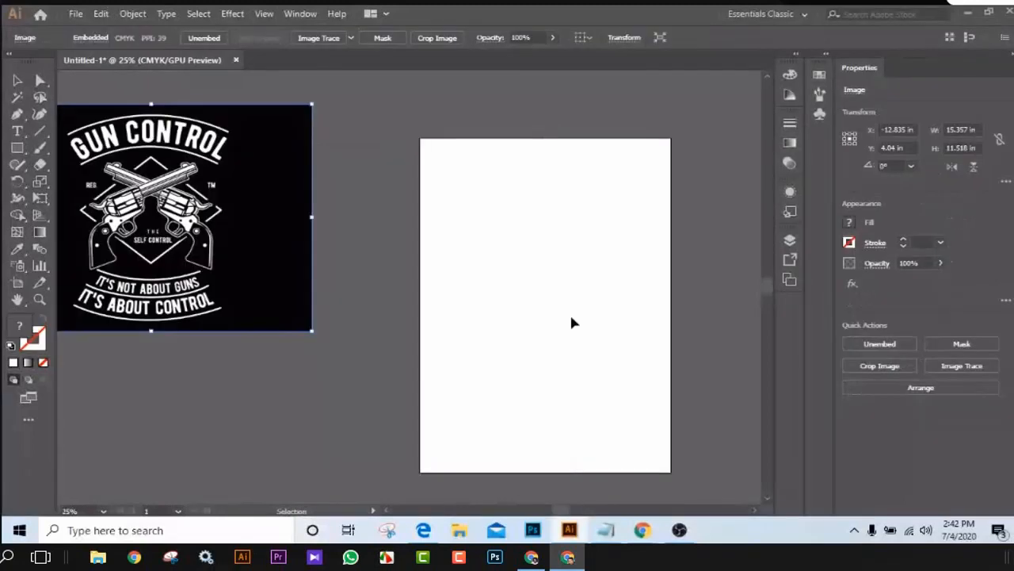
pyautogui.moveTo(570, 314); pyautogui.dragTo(562, 297)
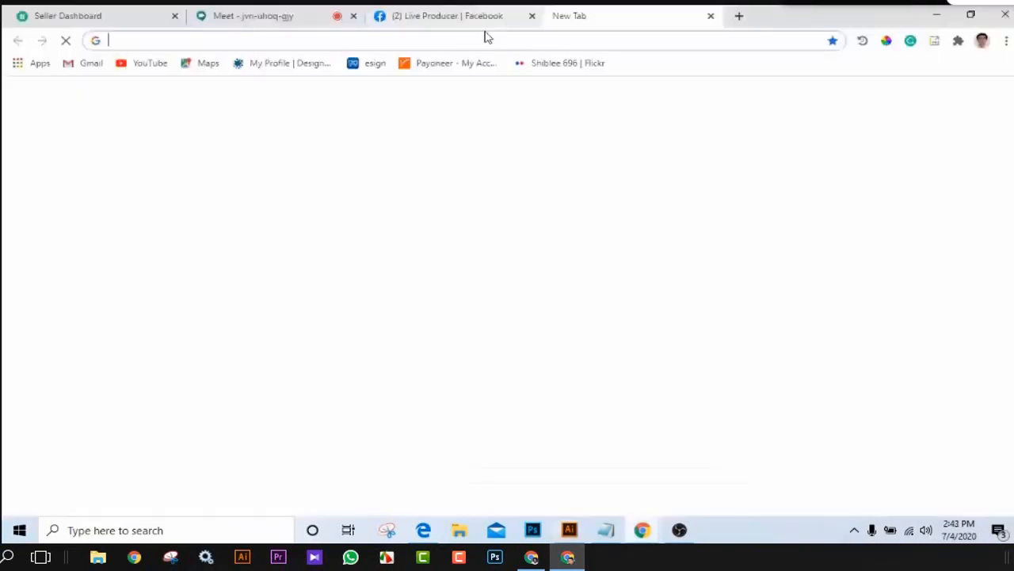
# Search Google Images in Chrome for "GUN VECTOR" and look through the results for revolver artwork.
pyautogui.write('GUN VECTOR')
pyautogui.press('Return')
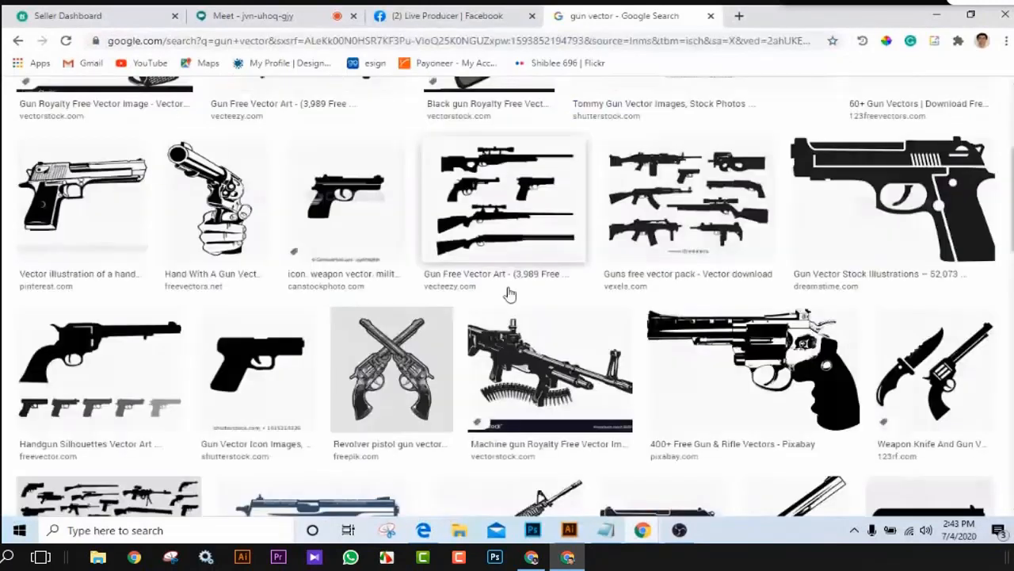
pyautogui.scroll(-5, 509, 290)
pyautogui.scroll(-5, 509, 290)
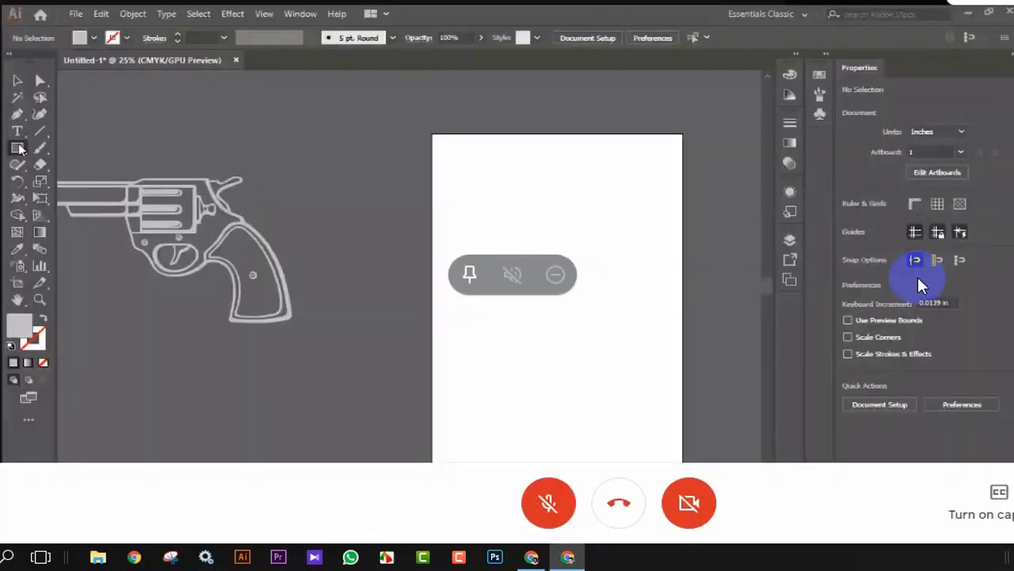
# Draw a 12 x 17 in rectangle covering the whole artboard in Illustrator, fill it with black, and deselect it.
pyautogui.click(19, 148)
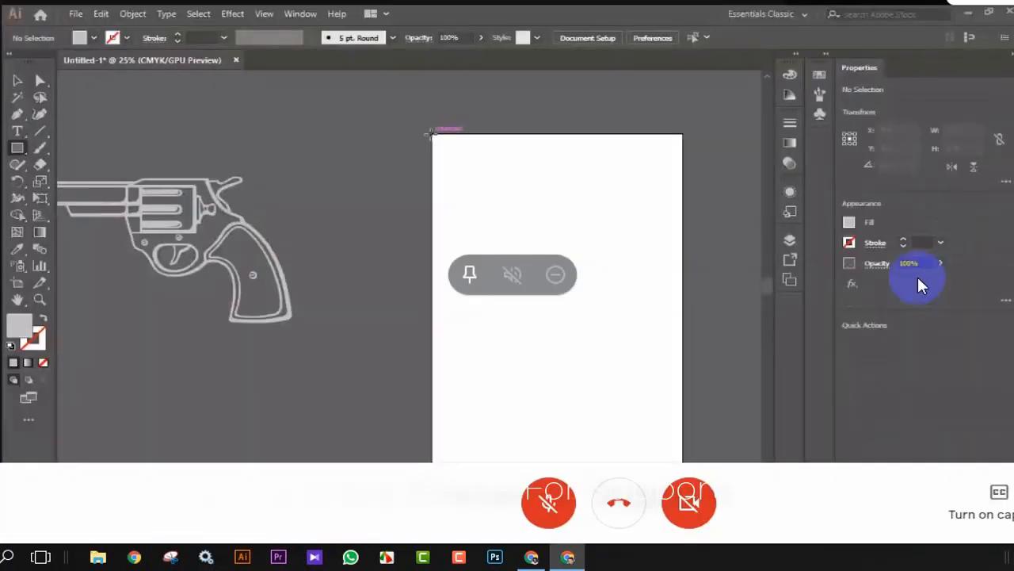
pyautogui.moveTo(432, 135); pyautogui.dragTo(683, 457)
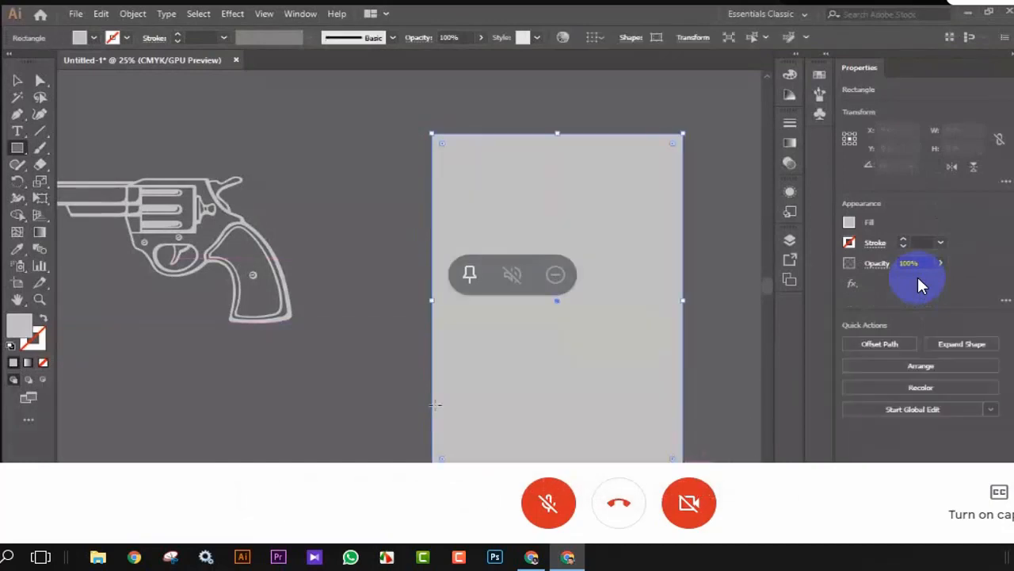
pyautogui.click(93, 37)
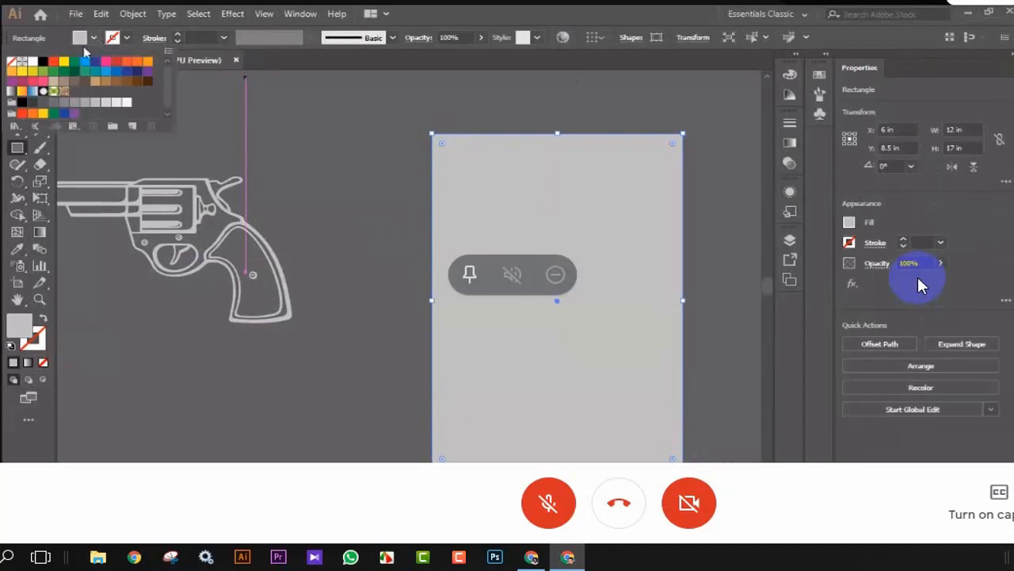
pyautogui.click(45, 62)
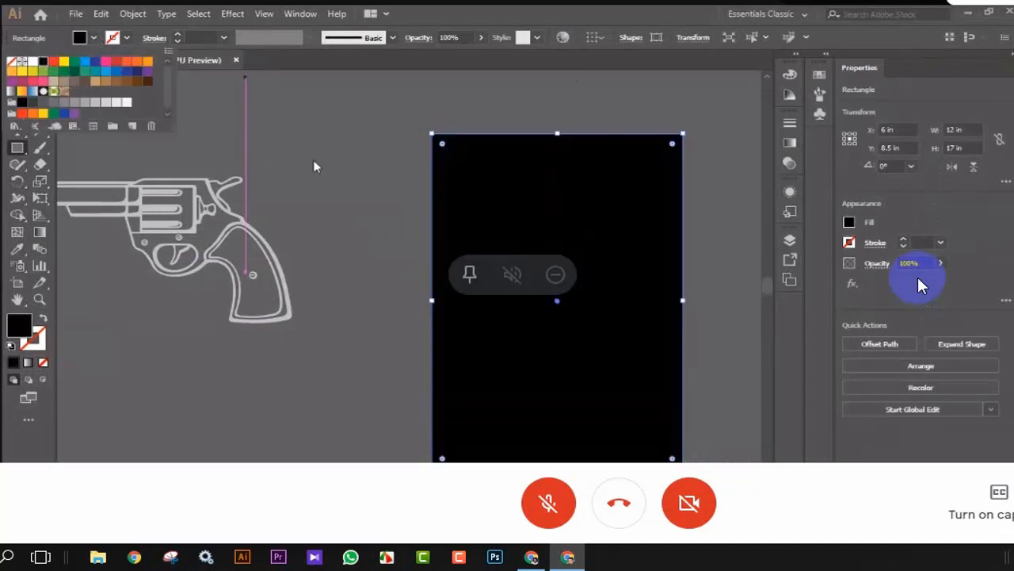
pyautogui.press('v')
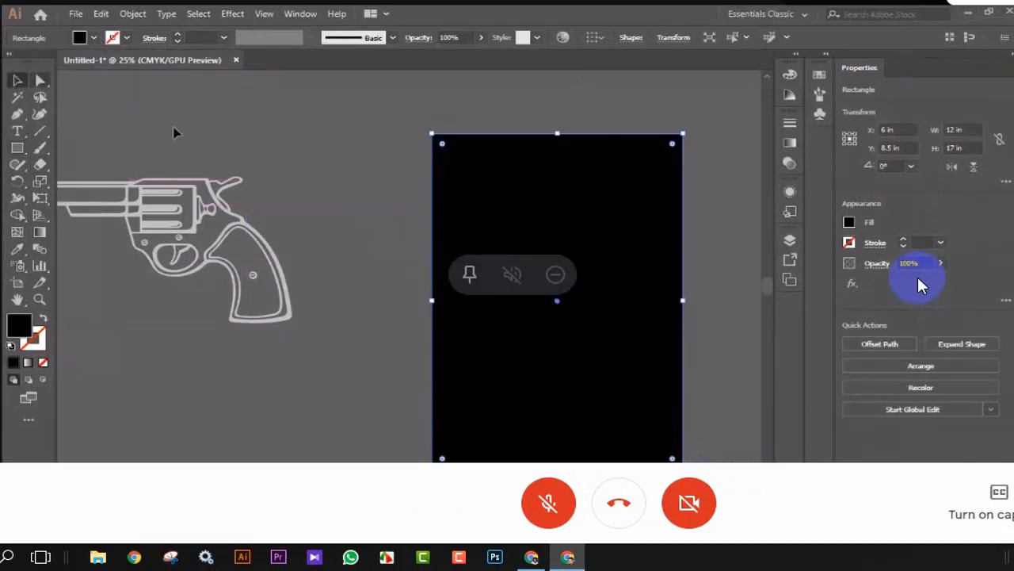
pyautogui.hotkey('ctrl', 'shift', 'a')
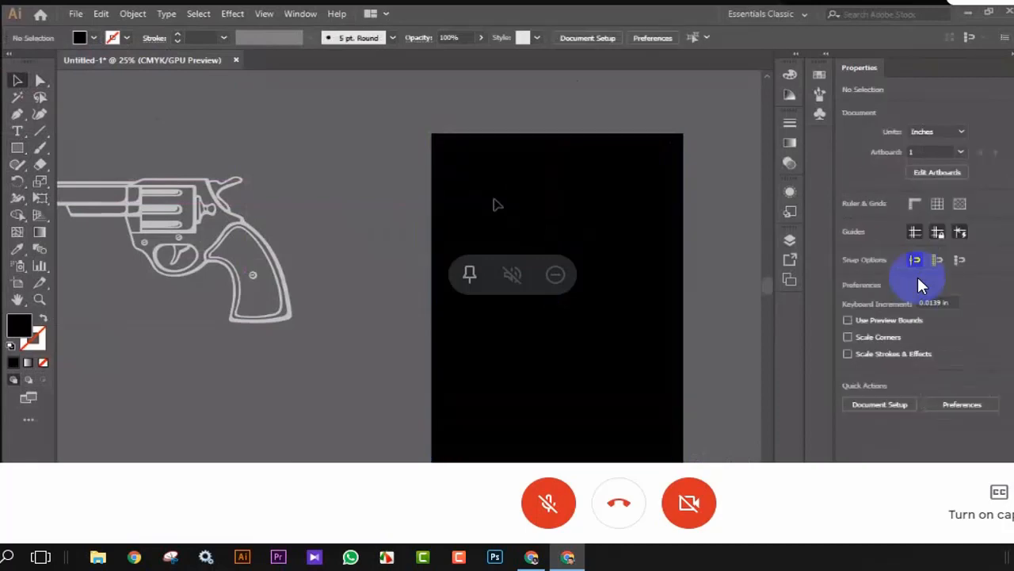
# Place the revolver outline over the black rectangle, bring it to the front, and scale it down to fit within the artboard's width.
pyautogui.moveTo(237, 195); pyautogui.dragTo(577, 226)
pyautogui.rightClick(563, 242)
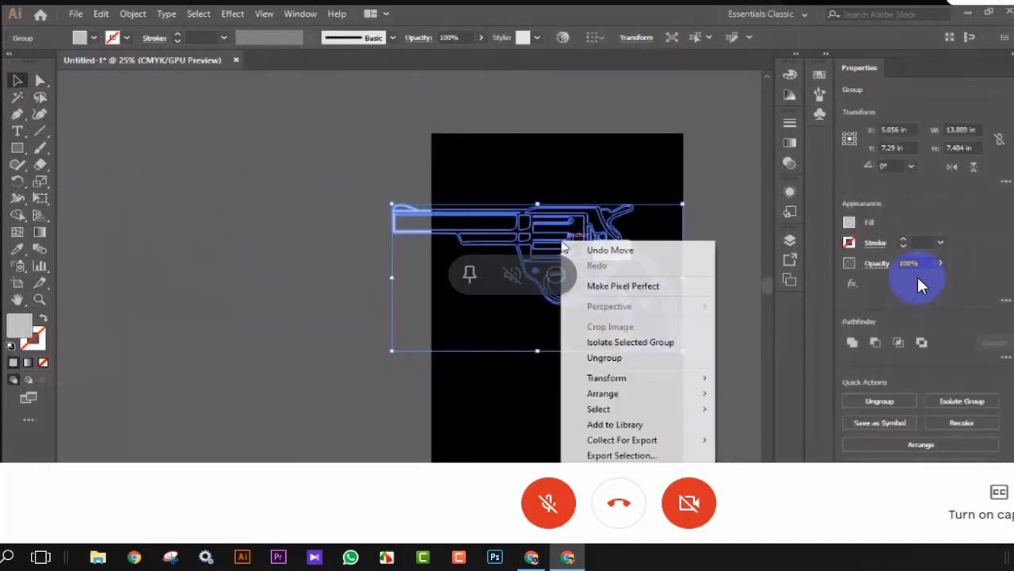
pyautogui.moveTo(615, 396)
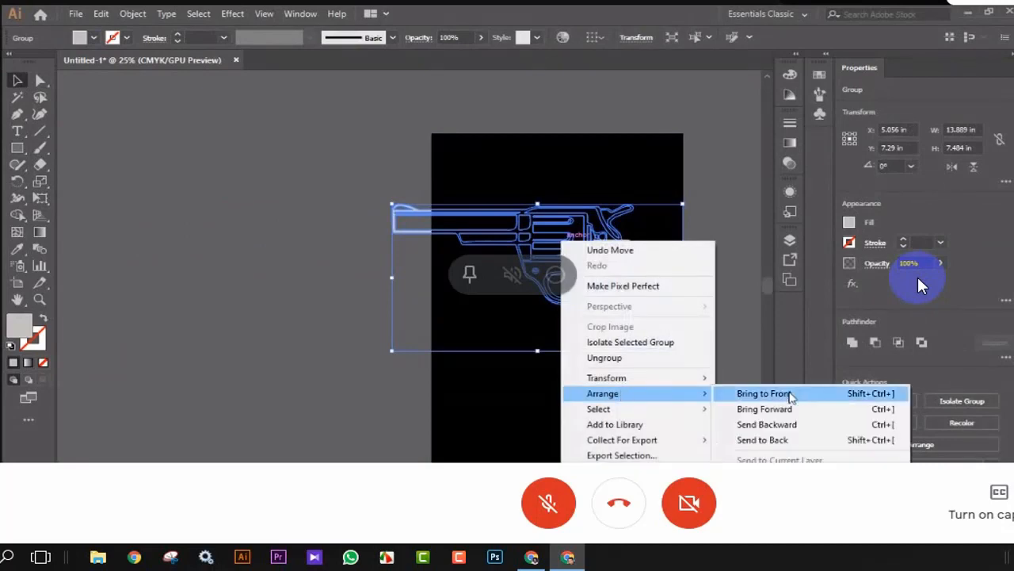
pyautogui.click(791, 397)
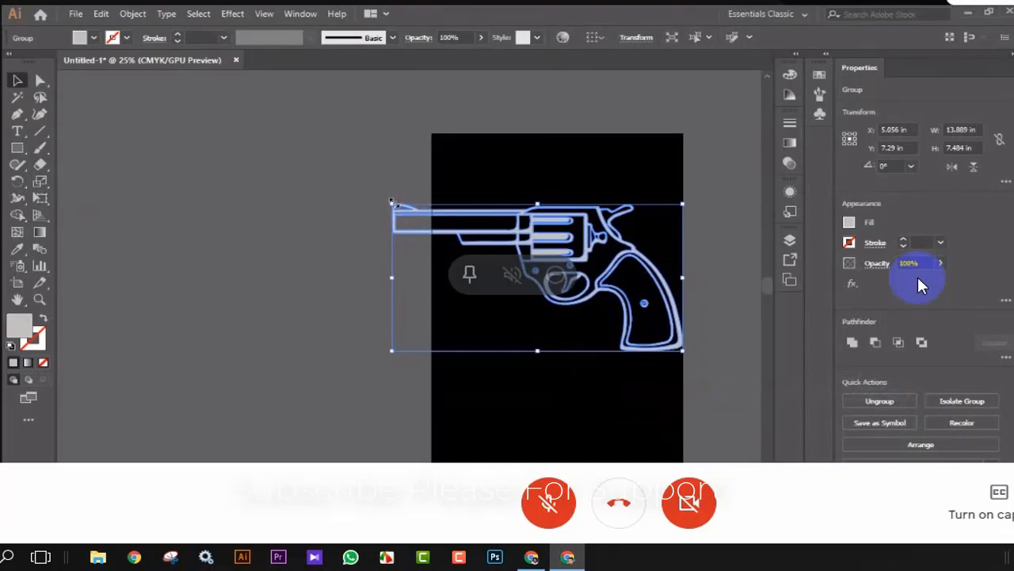
pyautogui.moveTo(393, 203); pyautogui.dragTo(428, 222)
pyautogui.click(704, 252)
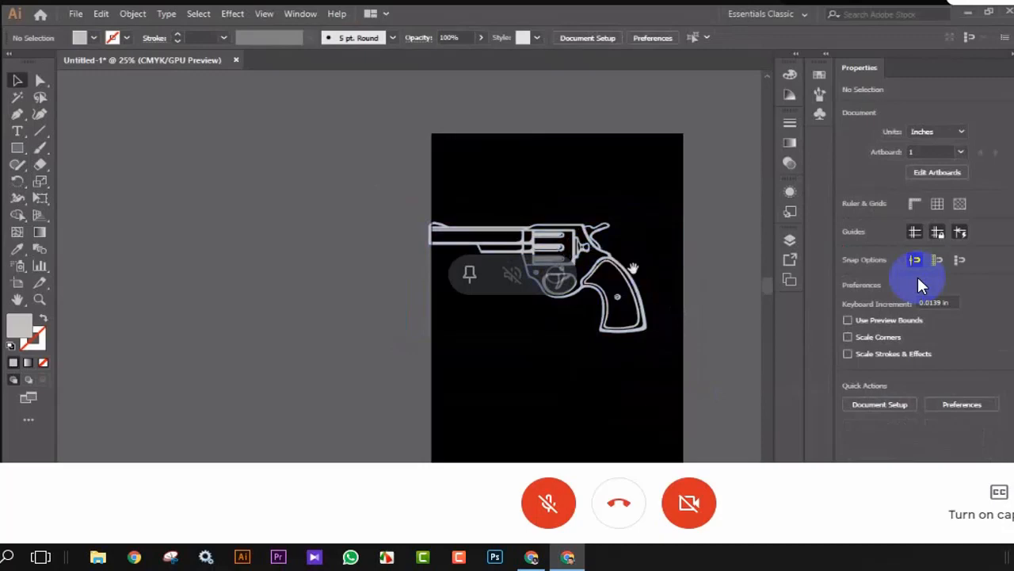
# Move the revolver outline off the artboard to the empty area on its right and deselect it.
pyautogui.hscroll(5, 572, 251)
pyautogui.moveTo(361, 238); pyautogui.dragTo(707, 217)
pyautogui.hotkey('ctrl', 'shift', 'a')
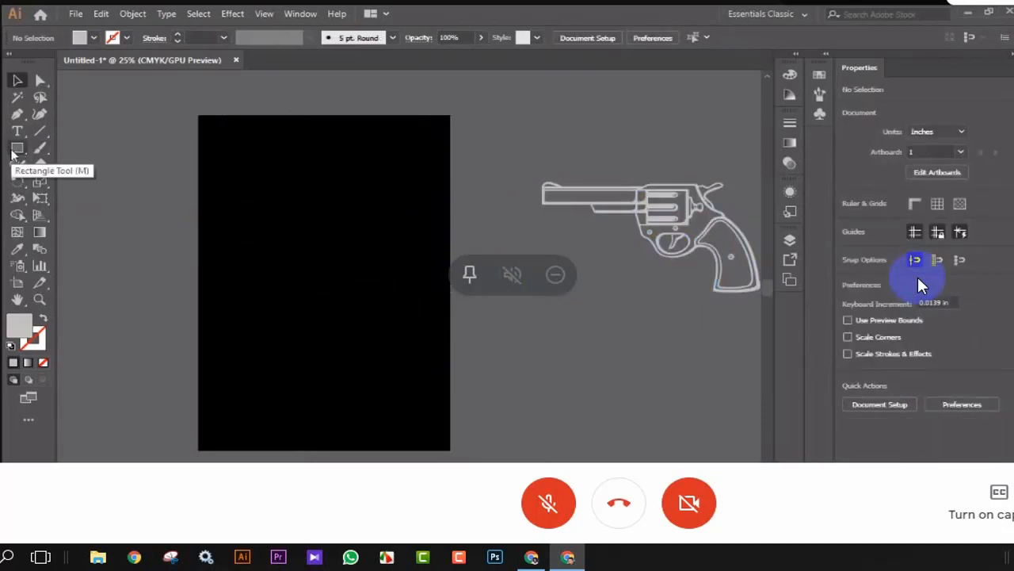
# Draw a circle about 9.93 in wide over the upper left of the black rectangle and swap its fill and stroke.
pyautogui.moveTo(17, 149); pyautogui.dragTo(79, 184)
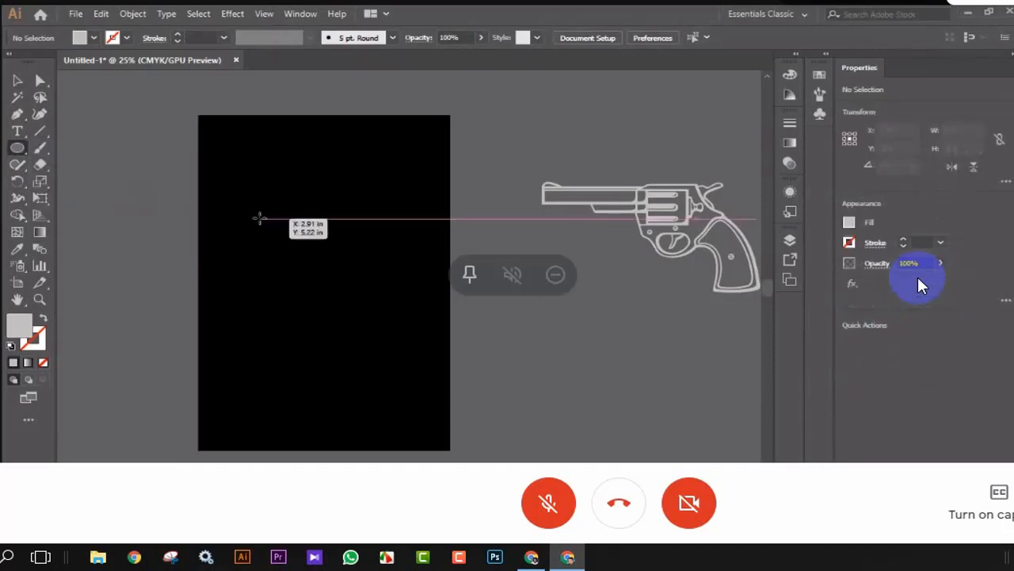
pyautogui.moveTo(259, 217)
pyautogui.mouseDown()
pyautogui.moveTo(373, 321)
pyautogui.moveTo(363, 304)
pyautogui.mouseUp()
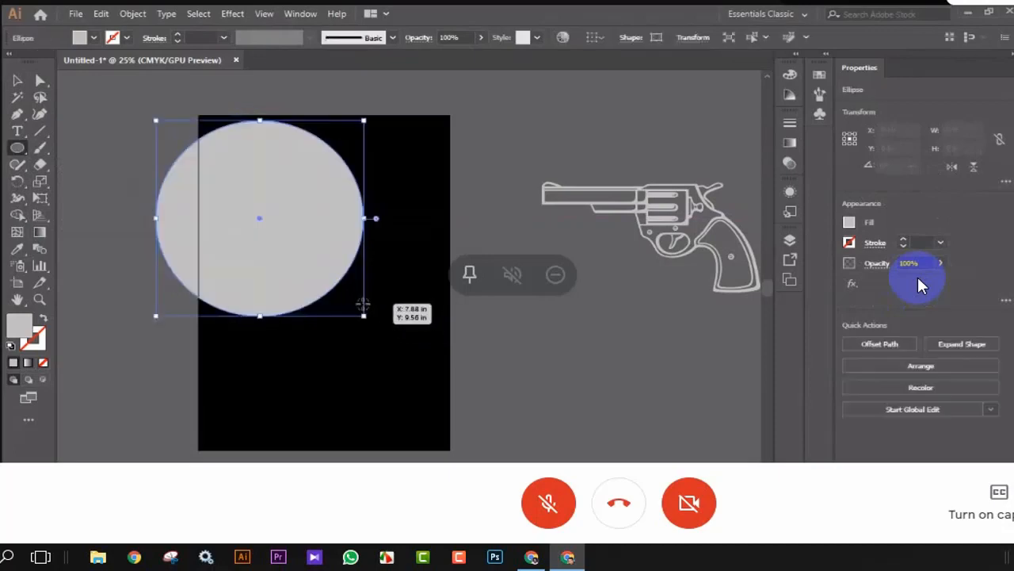
pyautogui.click(42, 318)
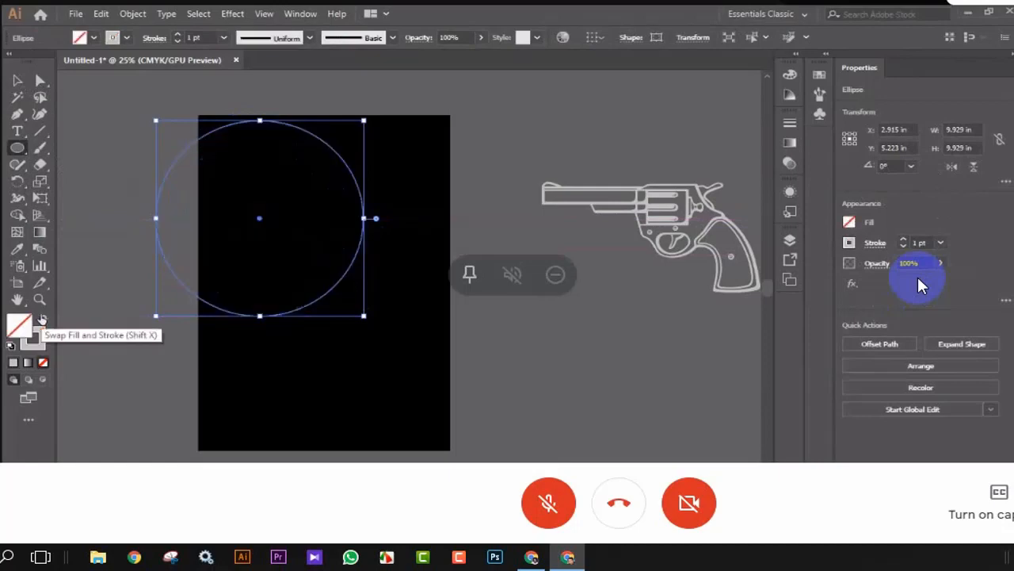
# Set the circle's stroke weight to 8 pt.
pyautogui.click(128, 38)
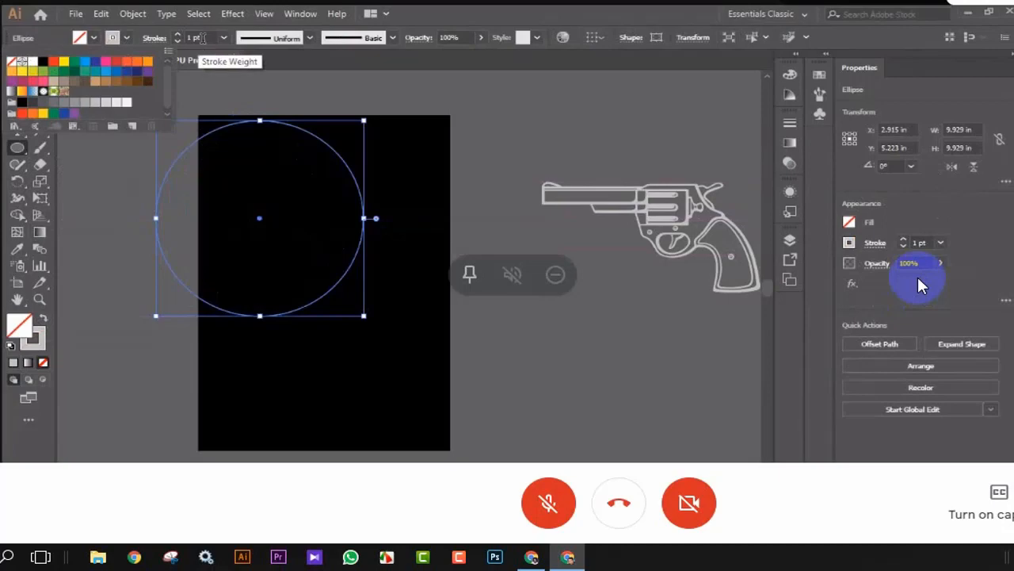
pyautogui.click(223, 38)
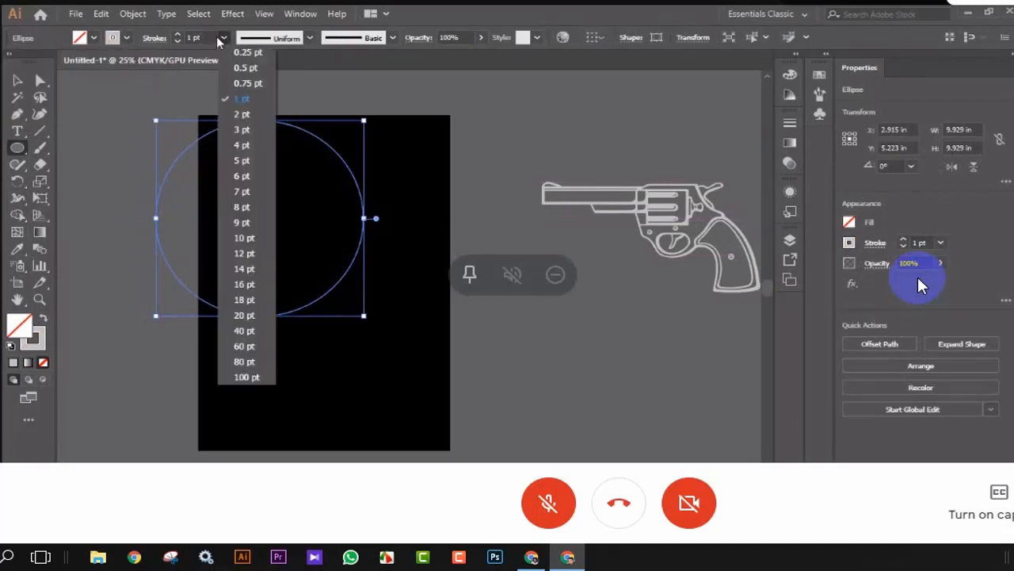
pyautogui.click(177, 35)
pyautogui.click(176, 35)
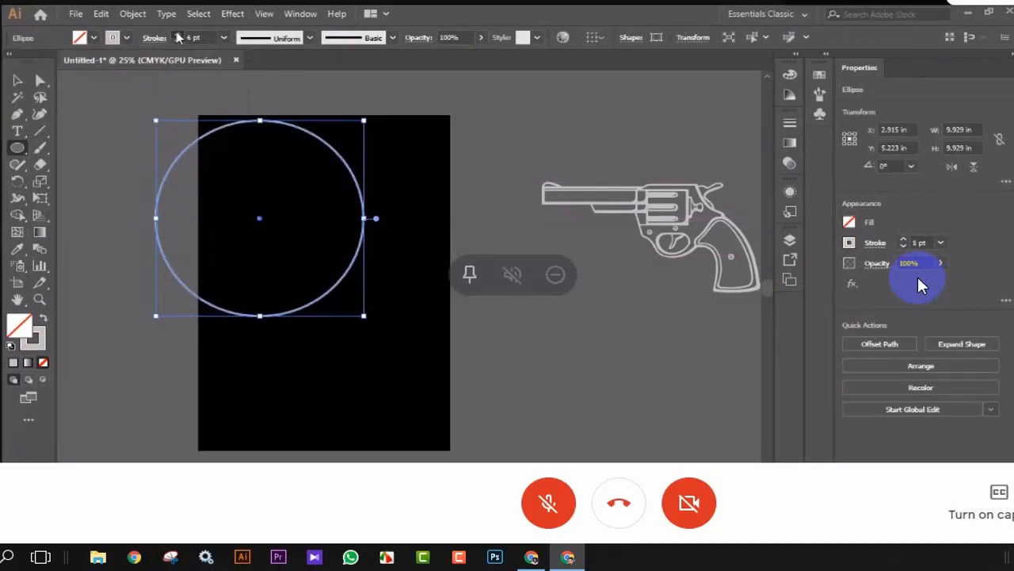
pyautogui.click(177, 34)
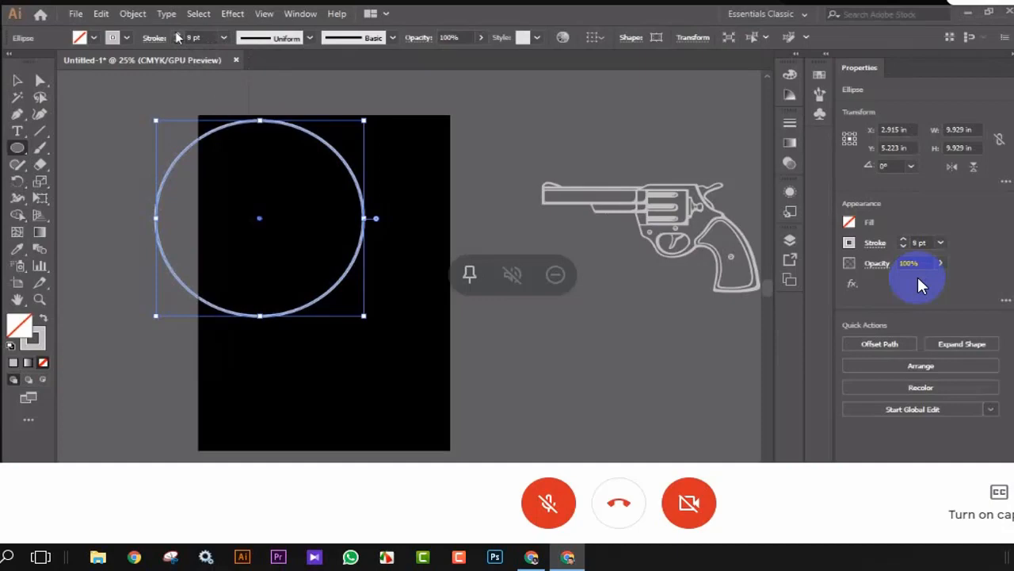
pyautogui.click(177, 35)
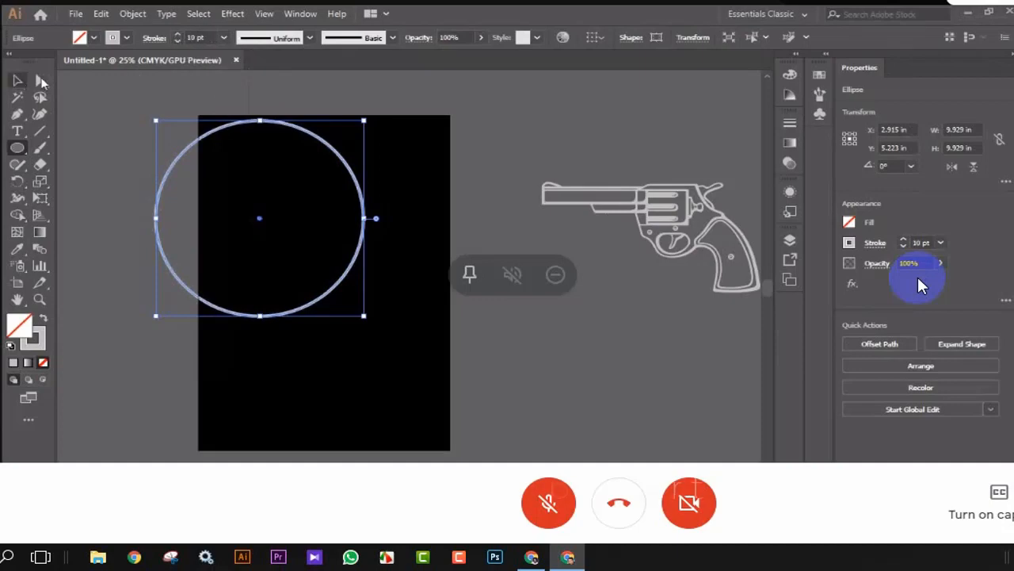
pyautogui.click(178, 41)
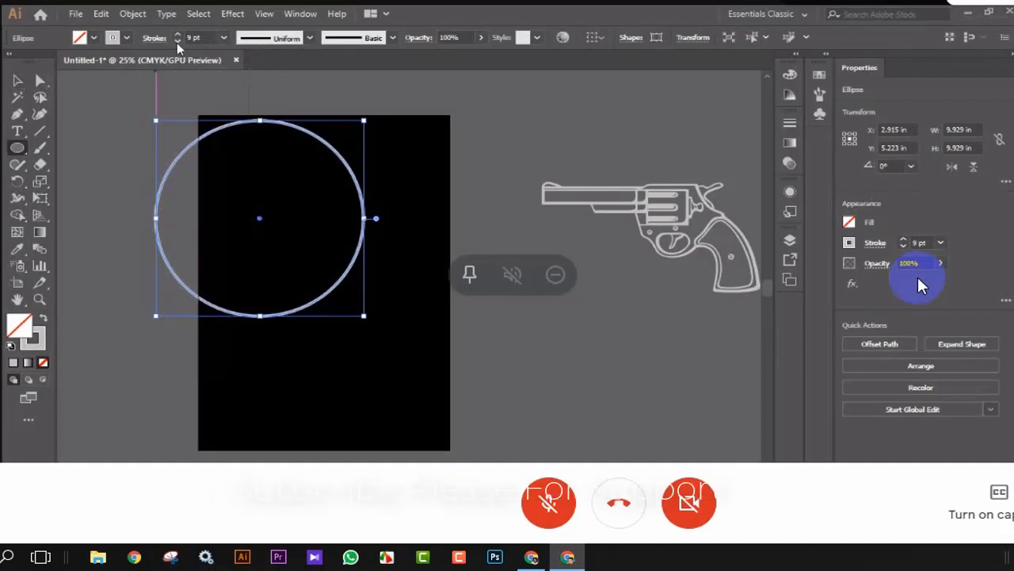
pyautogui.click(177, 41)
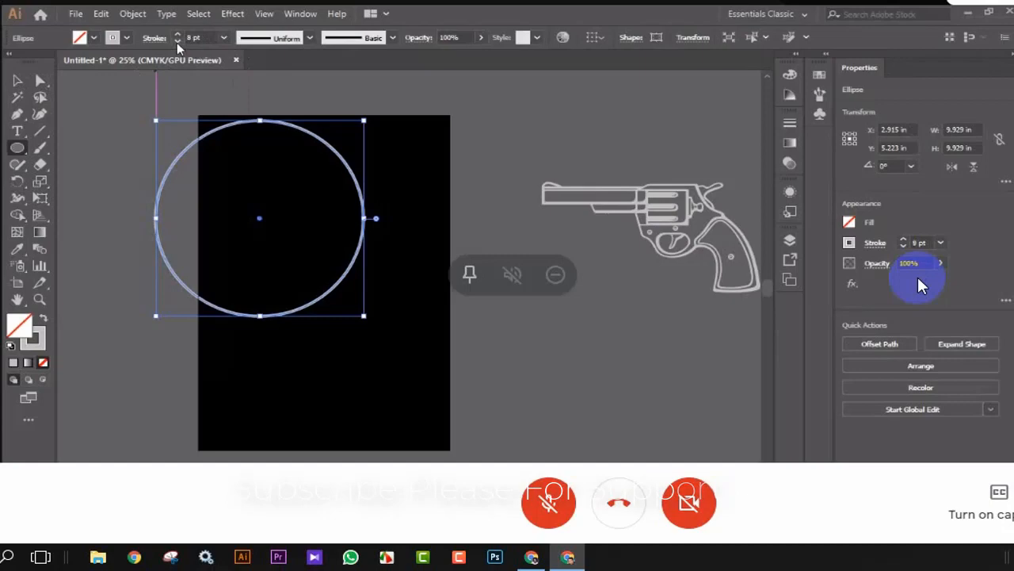
# Move the circle onto the middle of the black rectangle, centred at about X 5.85 in, Y 7.58 in, and reselect it.
pyautogui.click(18, 82)
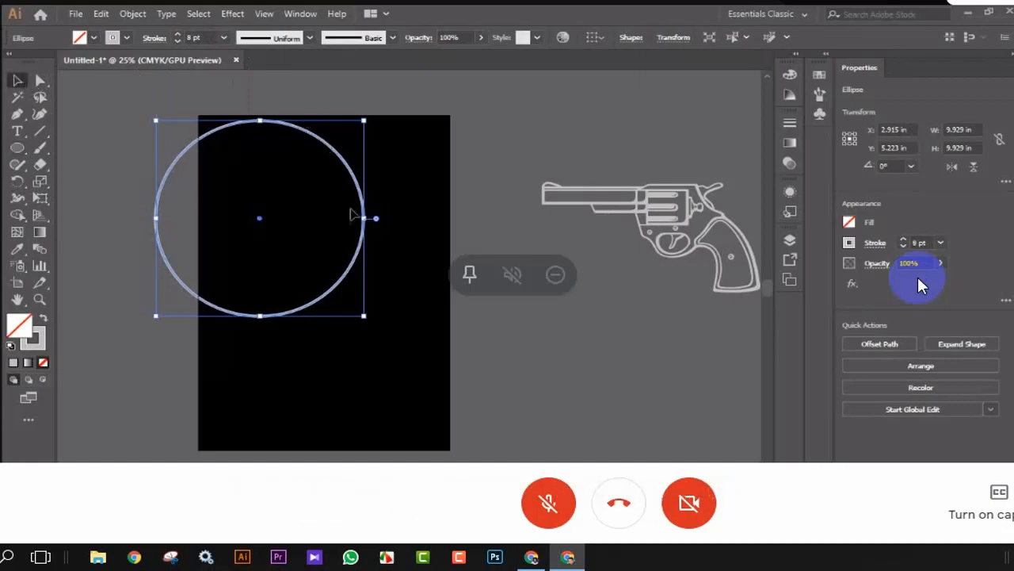
pyautogui.moveTo(363, 219); pyautogui.dragTo(428, 267)
pyautogui.click(538, 276)
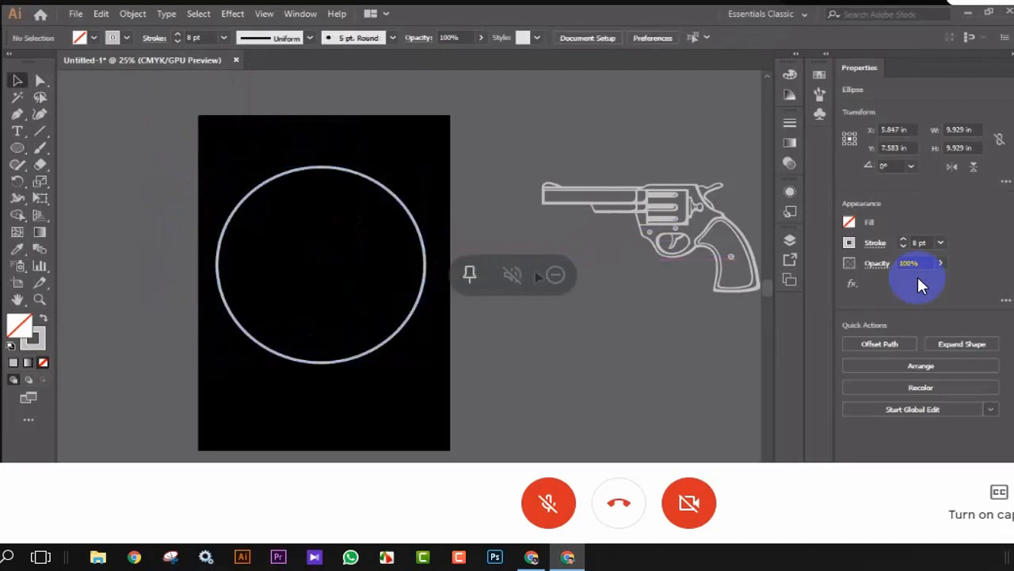
pyautogui.click(396, 199)
pyautogui.moveTo(392, 196); pyautogui.dragTo(384, 197)
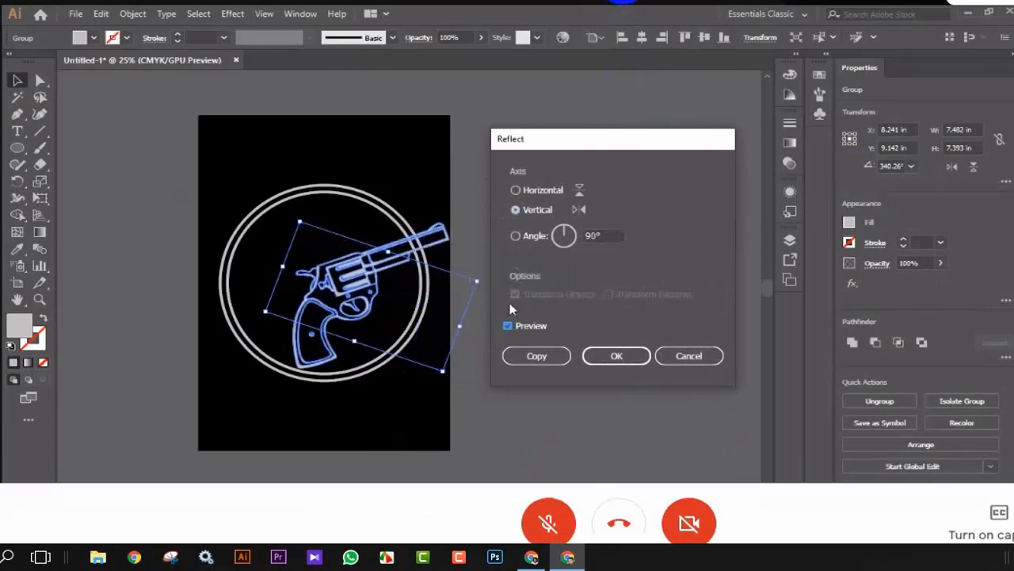
# Create a copy of the revolver reflected on the vertical axis and move it left so the two barrels cross at their tips.
pyautogui.click(535, 356)
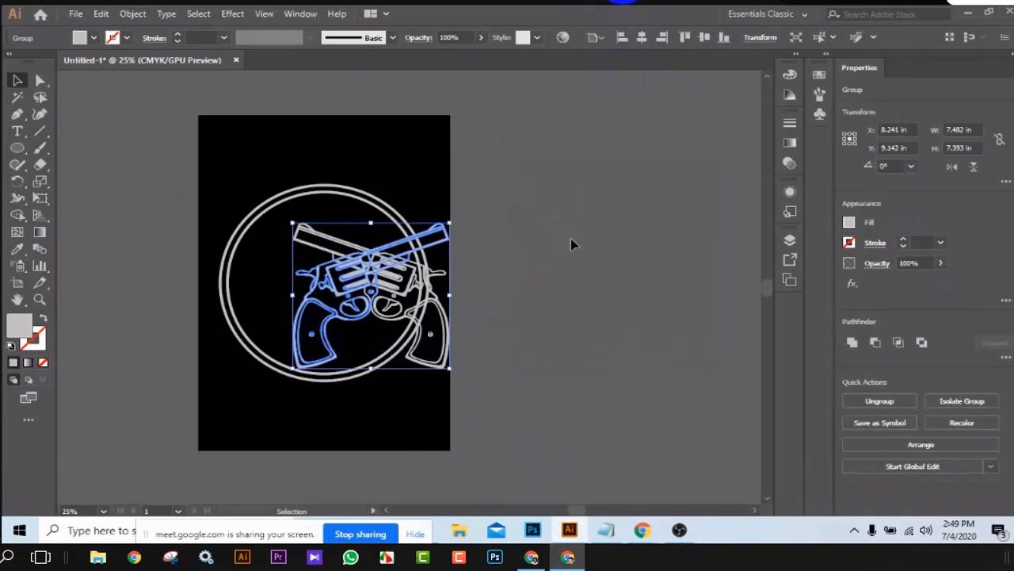
pyautogui.click(561, 247)
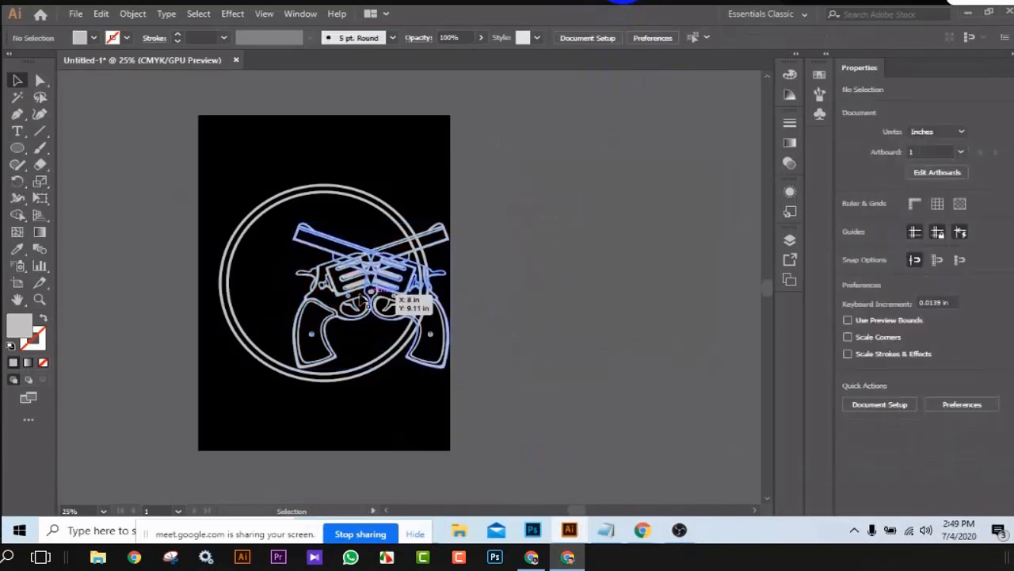
pyautogui.click(334, 312)
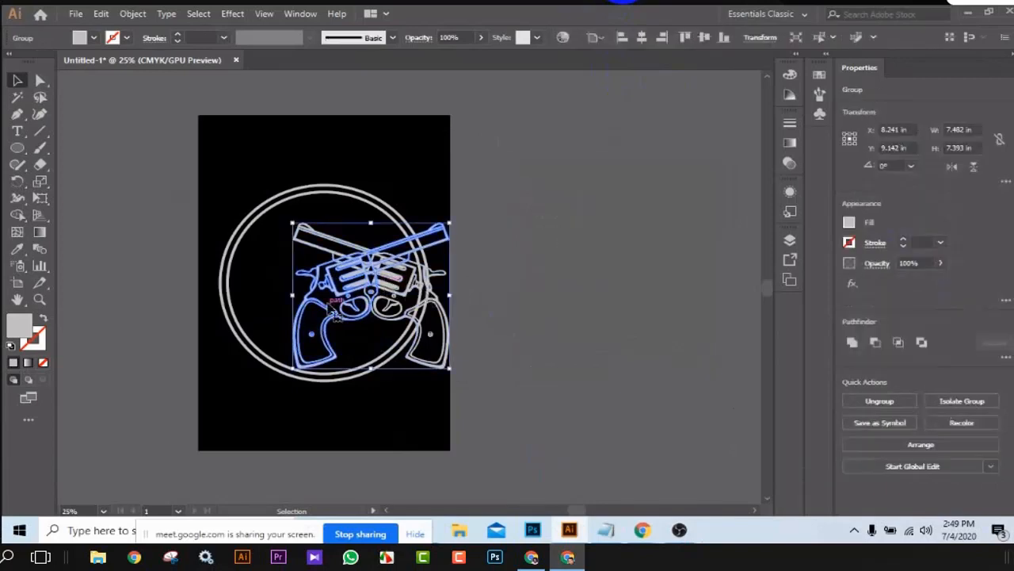
pyautogui.moveTo(336, 311)
pyautogui.mouseDown()
pyautogui.moveTo(320, 310)
pyautogui.moveTo(330, 303)
pyautogui.mouseUp()
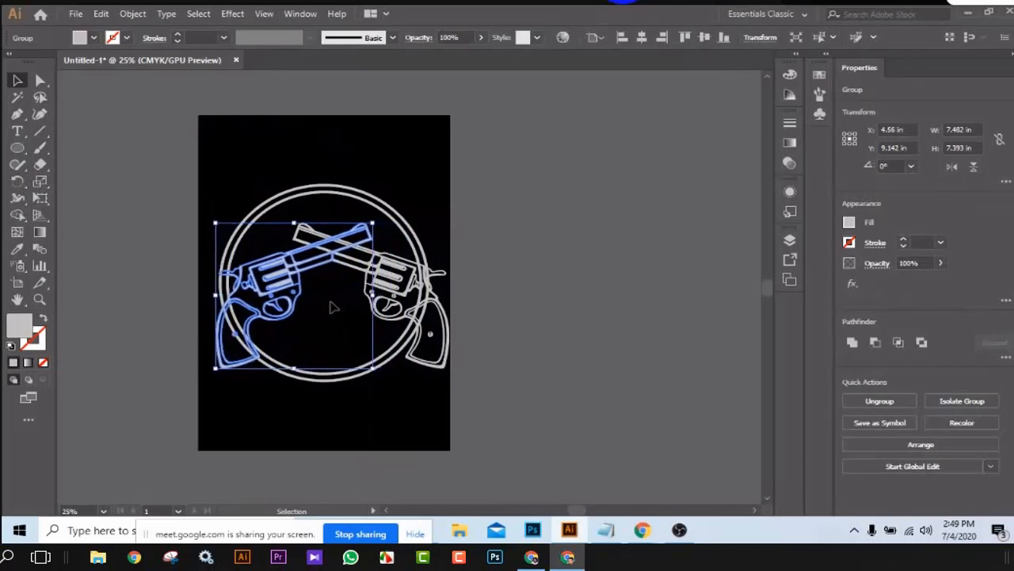
pyautogui.click(523, 268)
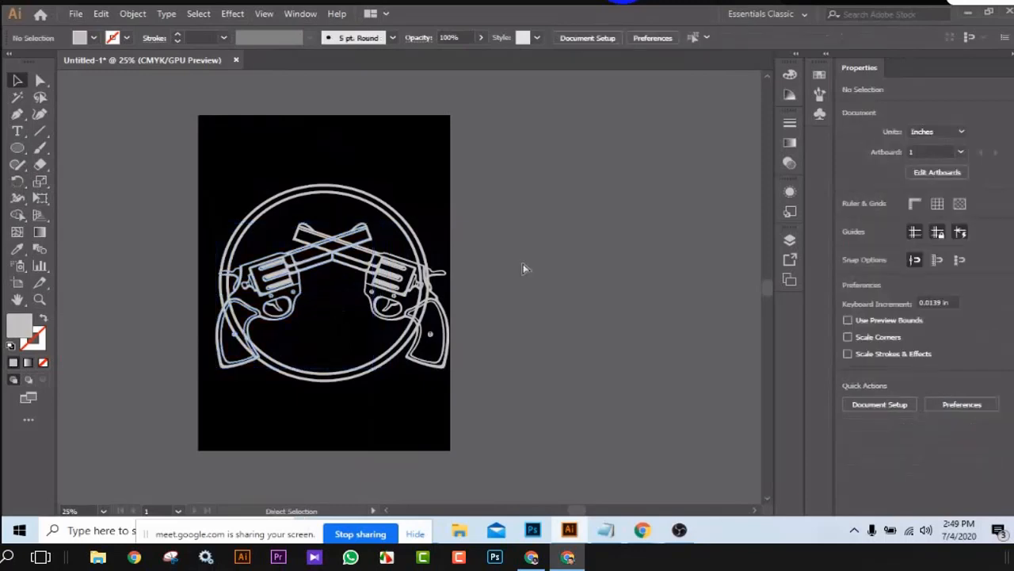
# Nudge the left revolver slightly to the right so the crossed barrels meet symmetrically, and deselect it.
pyautogui.hotkey('ctrl', '+')
pyautogui.hotkey('ctrl', '+')
pyautogui.hotkey('ctrl', '+')
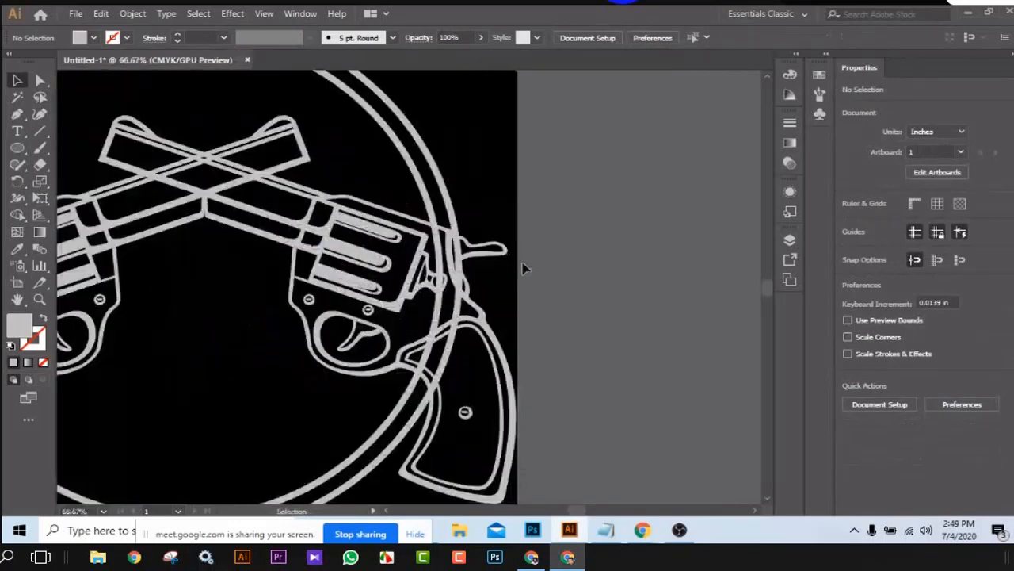
pyautogui.moveTo(354, 274); pyautogui.dragTo(576, 274)
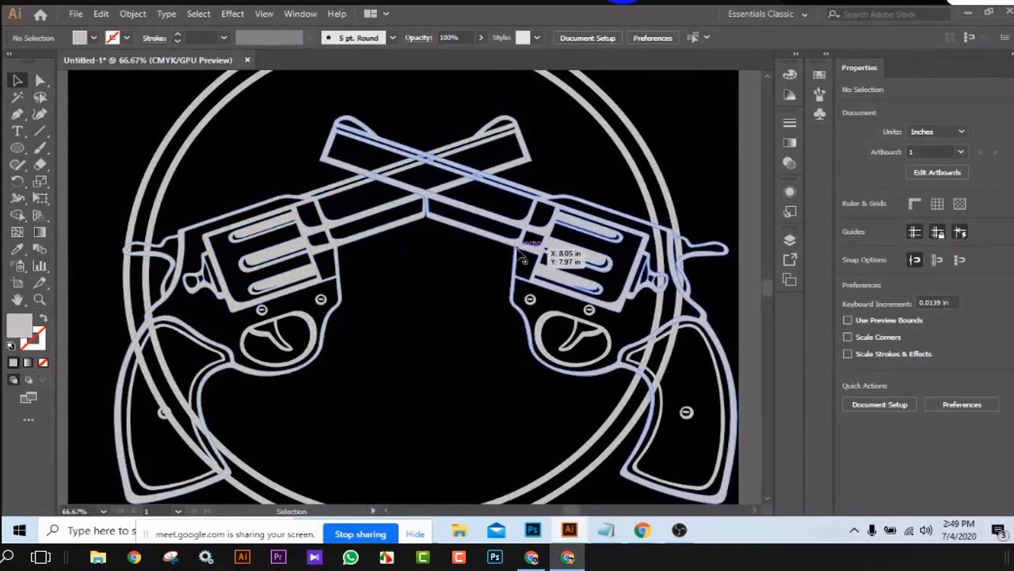
pyautogui.click(383, 241)
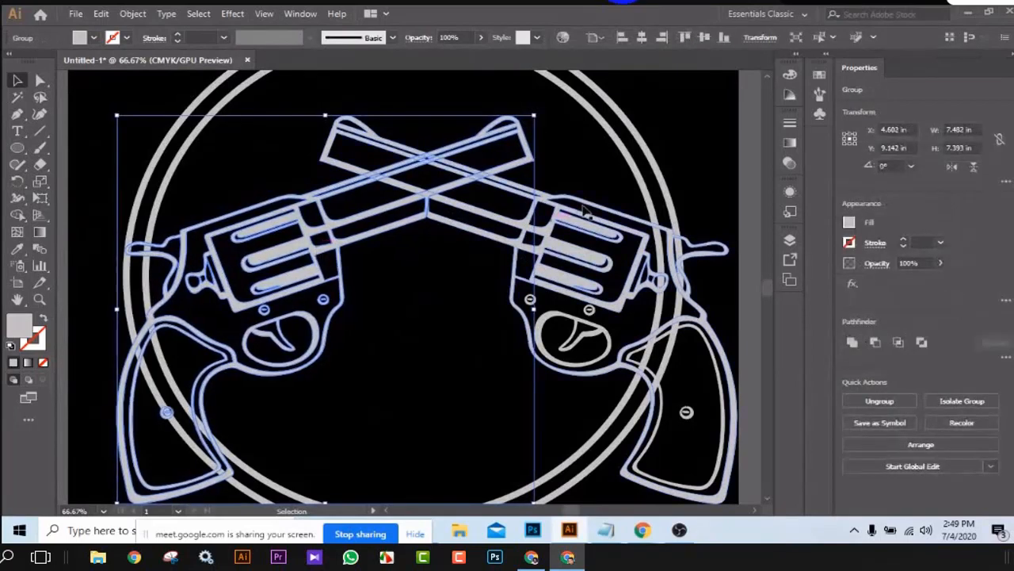
pyautogui.click(698, 157)
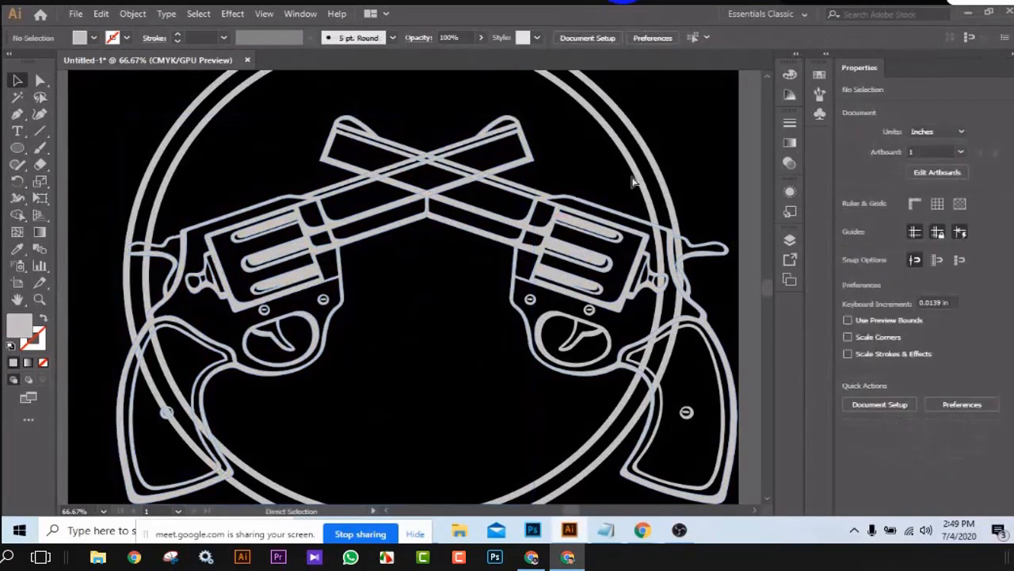
# Select both revolvers and centre them vertically on the artboard.
pyautogui.hotkey('ctrl', '-')
pyautogui.hotkey('ctrl', '-')
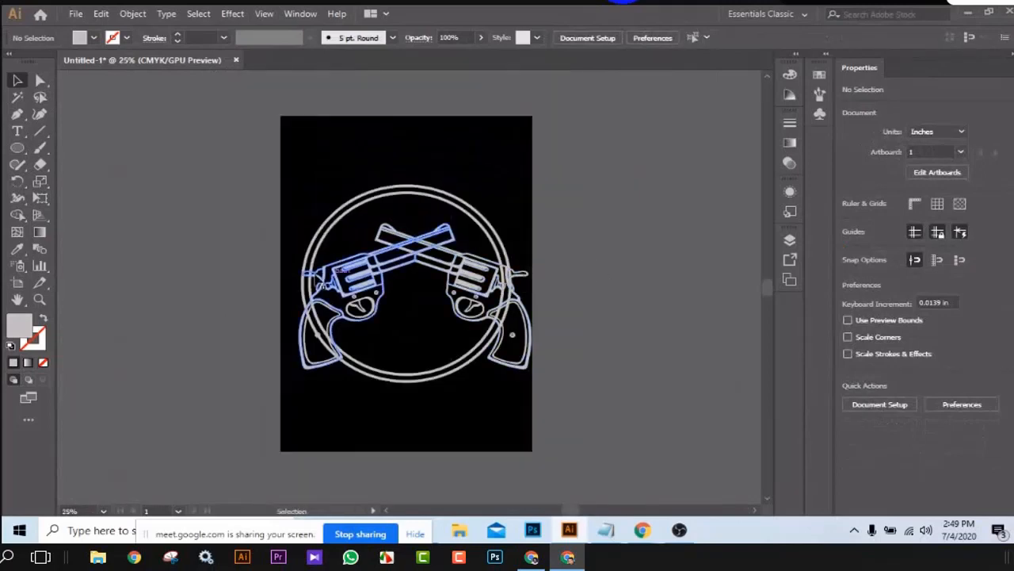
pyautogui.click(354, 292)
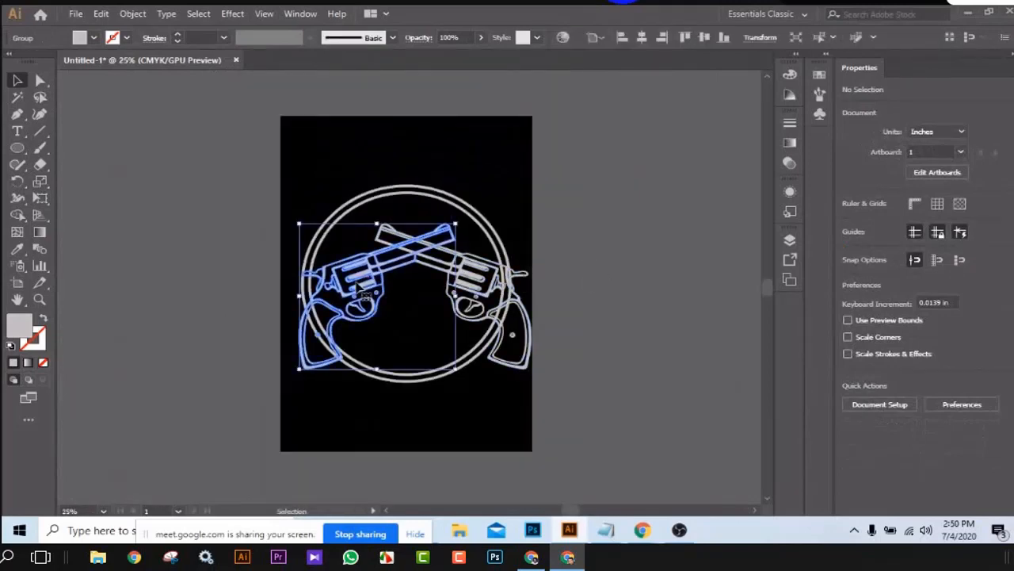
pyautogui.keyDown('shift'); pyautogui.click(491, 282); pyautogui.keyUp('shift')
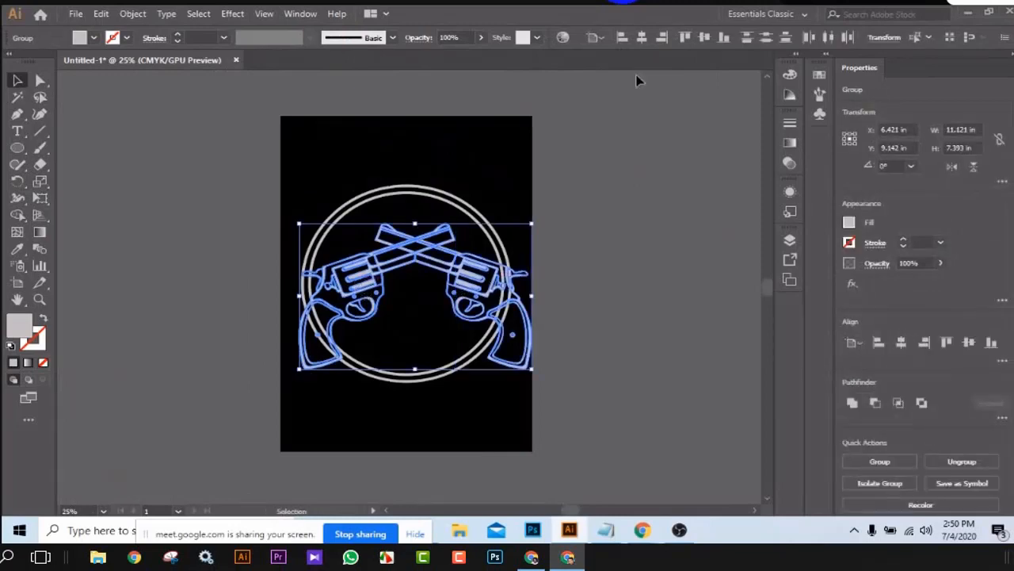
pyautogui.click(706, 38)
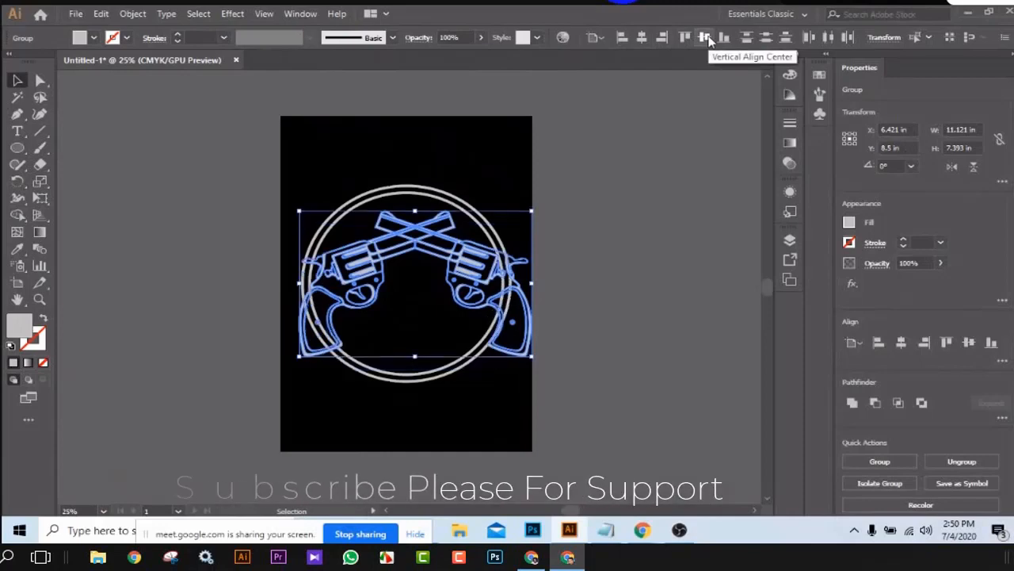
# Switch the alignment reference to Align to Selection, group the two revolvers, and deselect them.
pyautogui.click(603, 38)
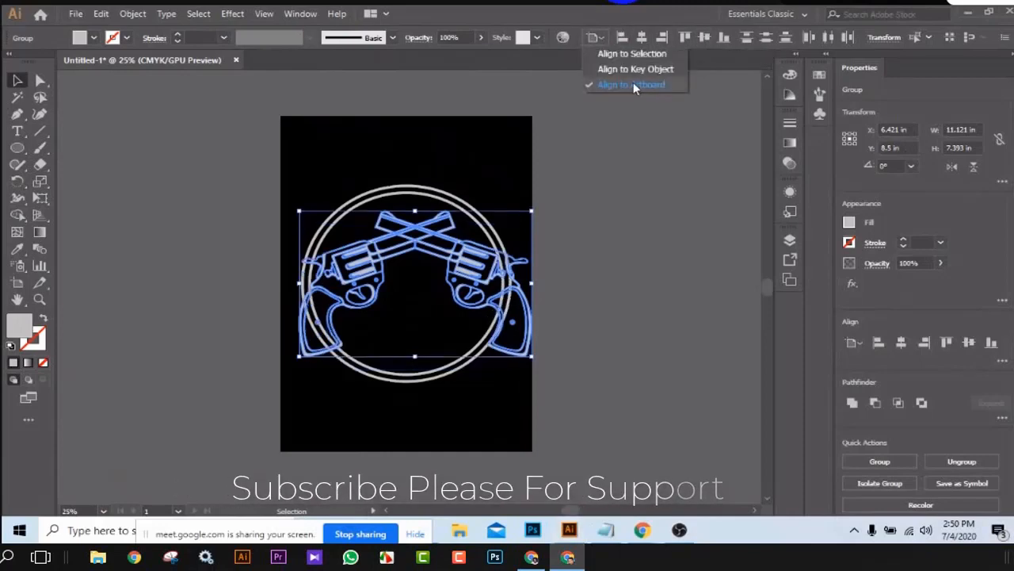
pyautogui.click(646, 53)
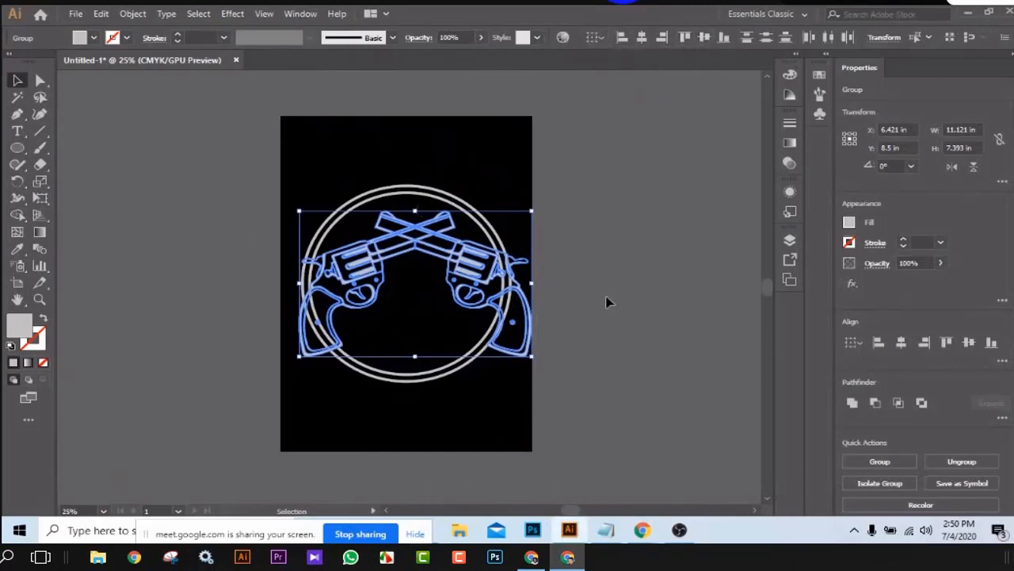
pyautogui.press('a')
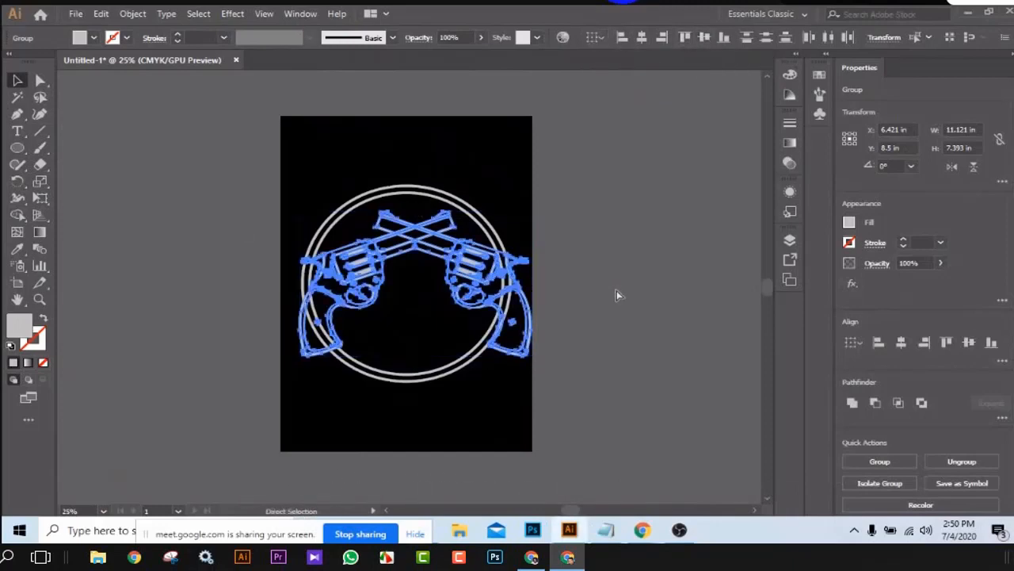
pyautogui.press('v')
pyautogui.click(602, 289)
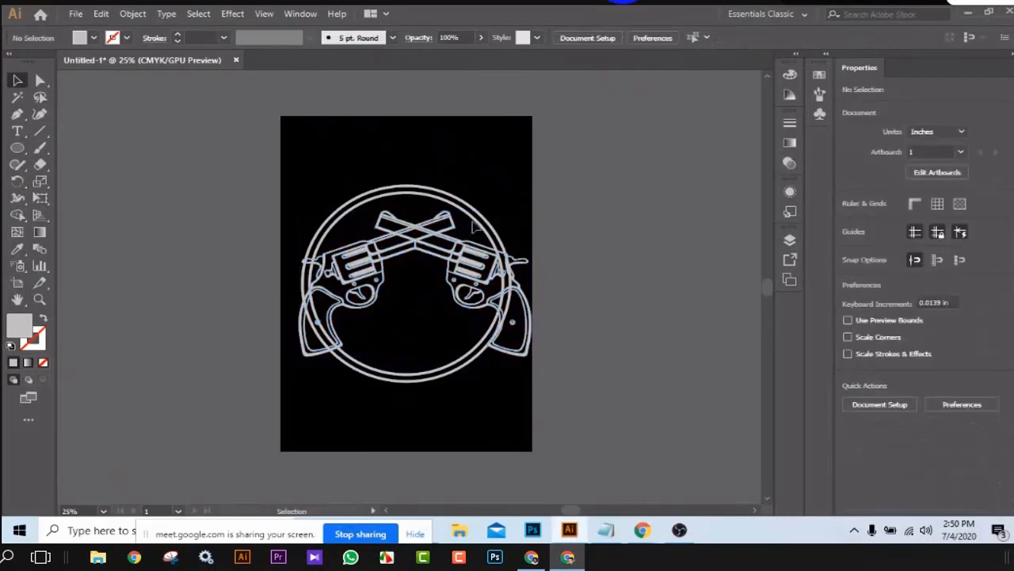
# Centre the revolver group horizontally on the double circle, using the circles as the key object, and deselect everything.
pyautogui.click(529, 317)
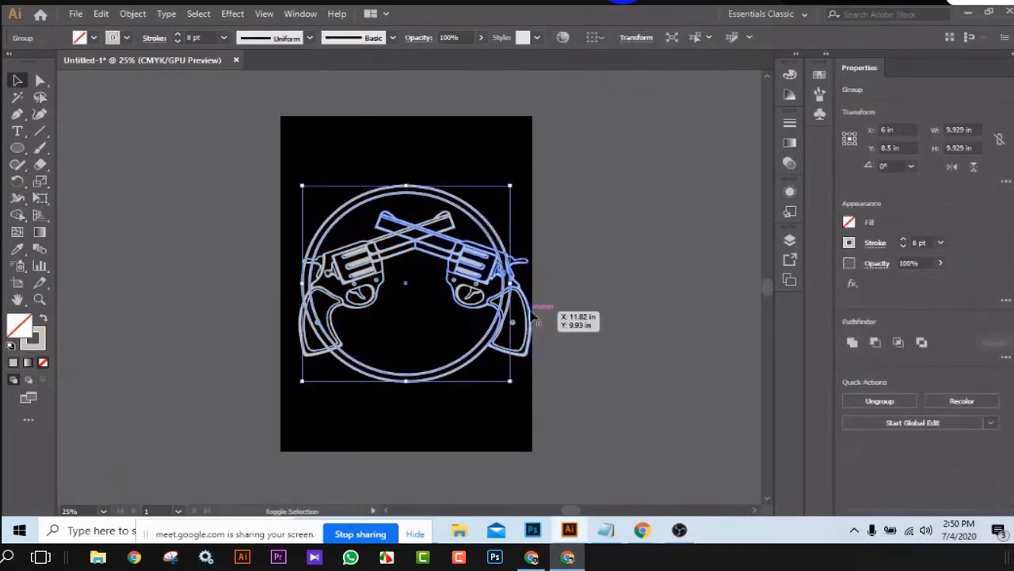
pyautogui.keyDown('shift'); pyautogui.click(530, 317); pyautogui.keyUp('shift')
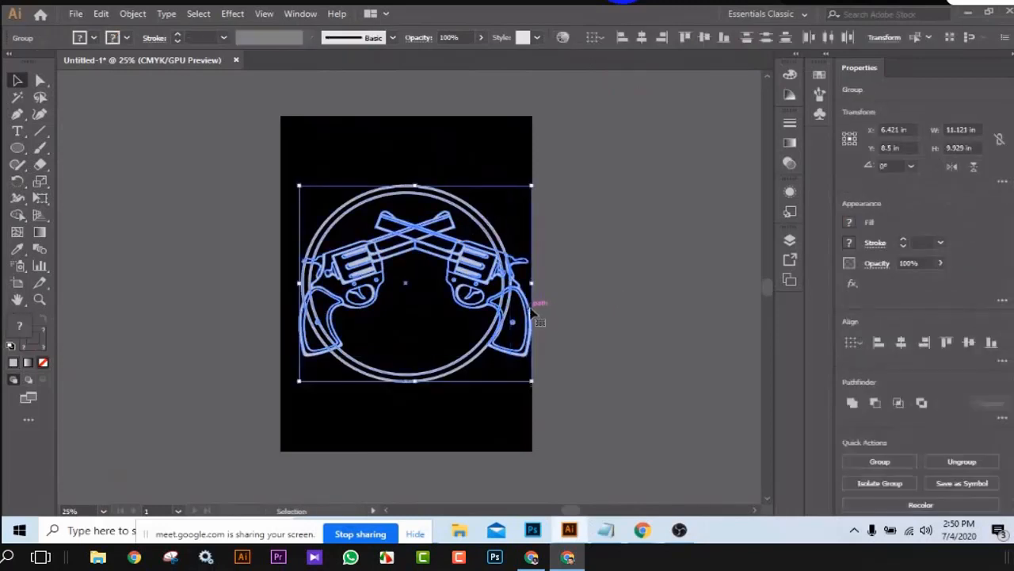
pyautogui.keyDown('shift'); pyautogui.click(428, 195); pyautogui.keyUp('shift')
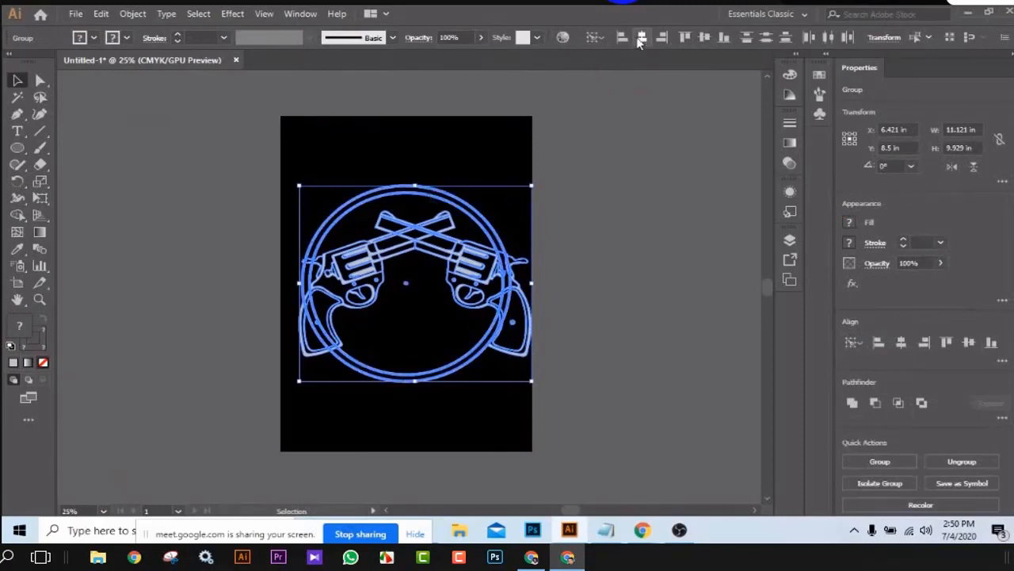
pyautogui.click(642, 40)
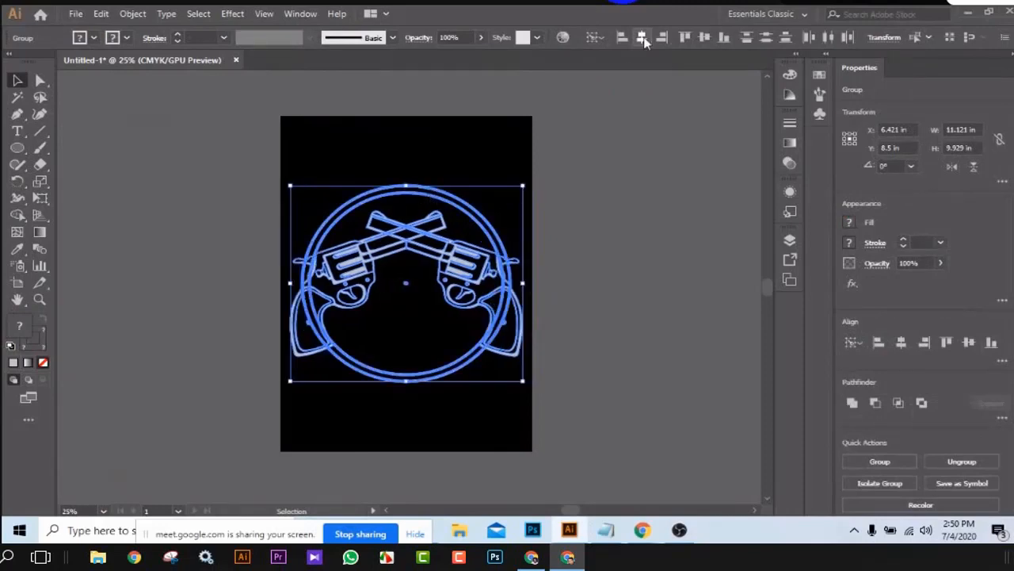
pyautogui.click(602, 258)
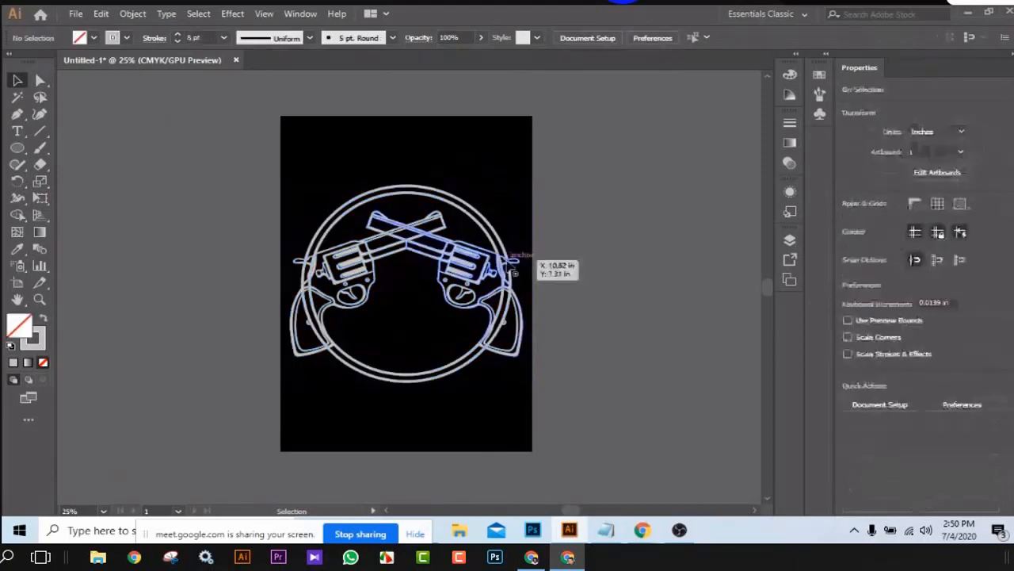
# Align the vertical centres of the revolver group and the double circle, and reselect only the revolvers.
pyautogui.click(464, 266)
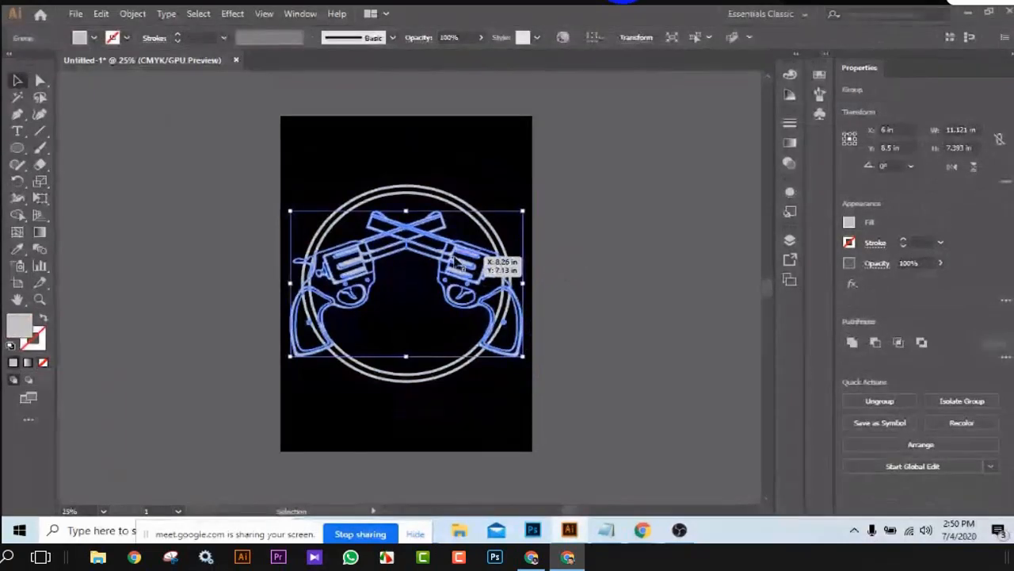
pyautogui.keyDown('shift'); pyautogui.click(413, 189); pyautogui.keyUp('shift')
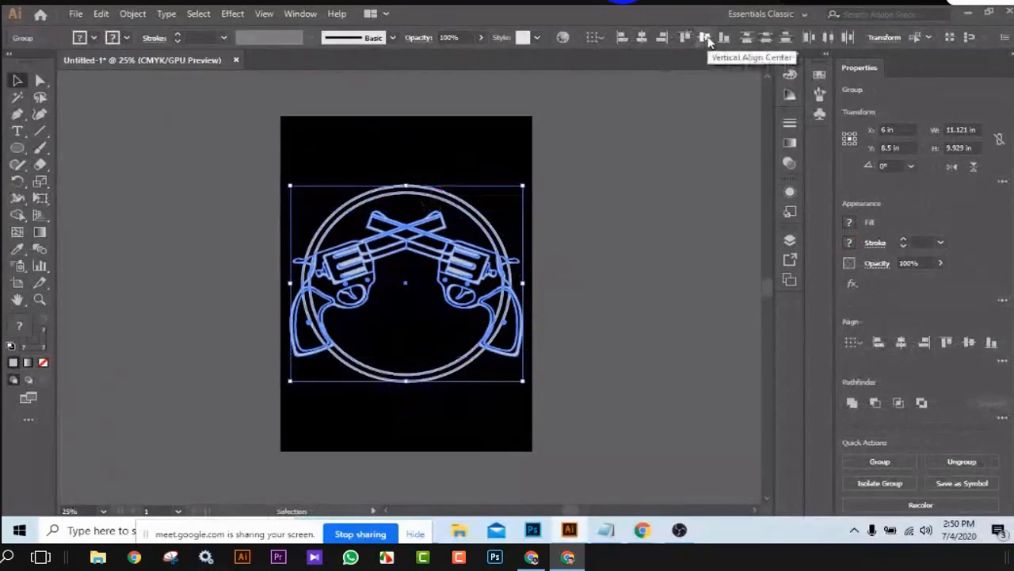
pyautogui.click(658, 280)
pyautogui.click(466, 271)
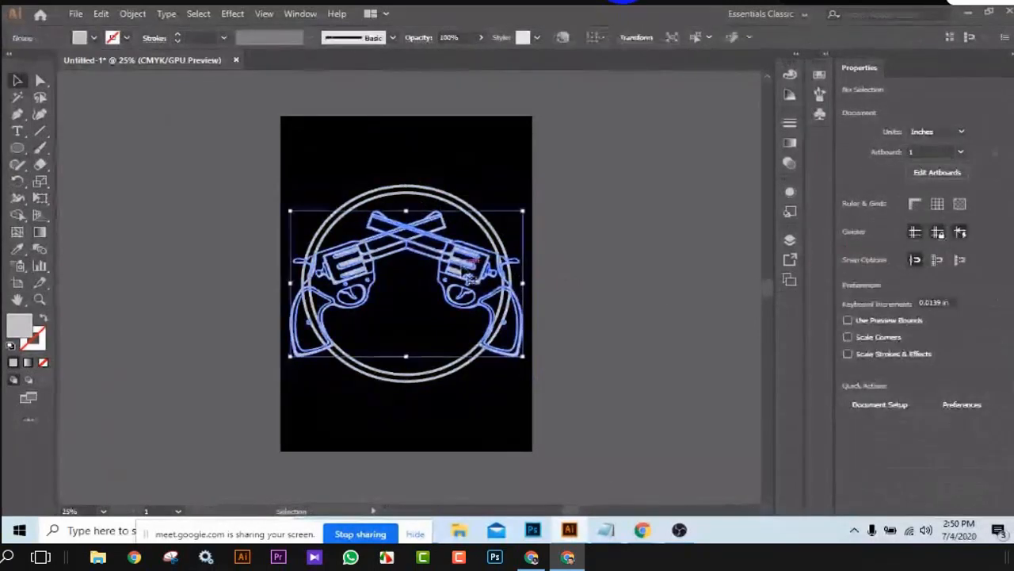
# Nudge the revolver group down within the double circle to a Y position of about 9.28 in.
pyautogui.press('Down')
pyautogui.press('Down')
pyautogui.press('Down')
pyautogui.press('Down')
pyautogui.press('Down')
pyautogui.press('Down')
pyautogui.press('Down')
pyautogui.press('Down')
pyautogui.press('Down')
pyautogui.press('Down')
pyautogui.press('Down')
pyautogui.press('Down')
pyautogui.press('Down')
pyautogui.press('Down')
pyautogui.press('Down')
pyautogui.press('Down')
pyautogui.press('Down')
pyautogui.press('Down')
pyautogui.press('Down')
pyautogui.press('Down')
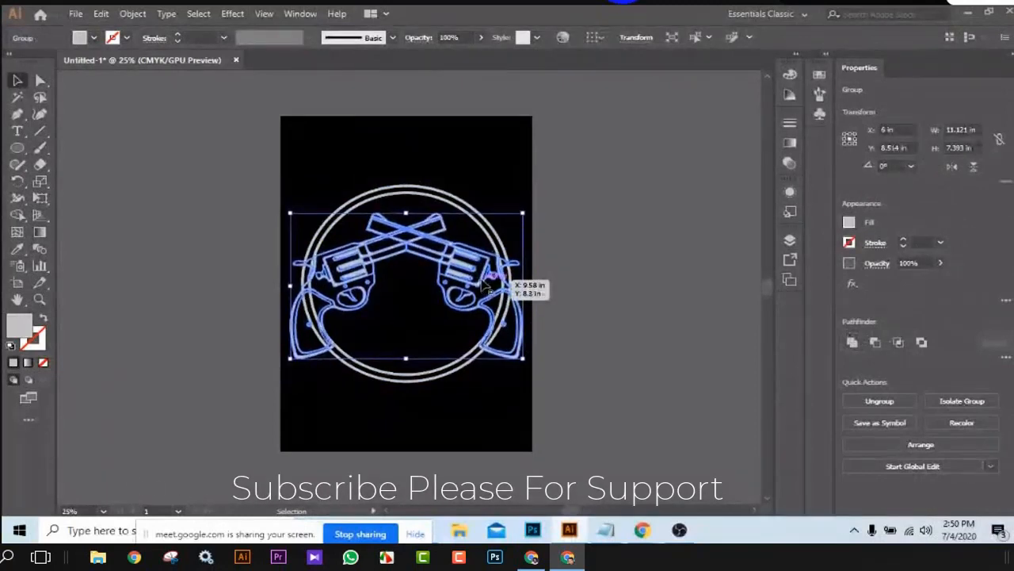
pyautogui.press('Down')
pyautogui.press('Down')
pyautogui.press('Down')
pyautogui.press('Down')
pyautogui.press('Down')
pyautogui.press('Down')
pyautogui.press('Down')
pyautogui.press('Down')
pyautogui.press('Down')
pyautogui.press('Down')
pyautogui.press('Down')
pyautogui.press('Down')
pyautogui.press('Down')
pyautogui.press('Down')
pyautogui.press('Down')
pyautogui.press('Down')
pyautogui.press('Down')
pyautogui.press('Down')
pyautogui.press('Down')
pyautogui.press('Down')
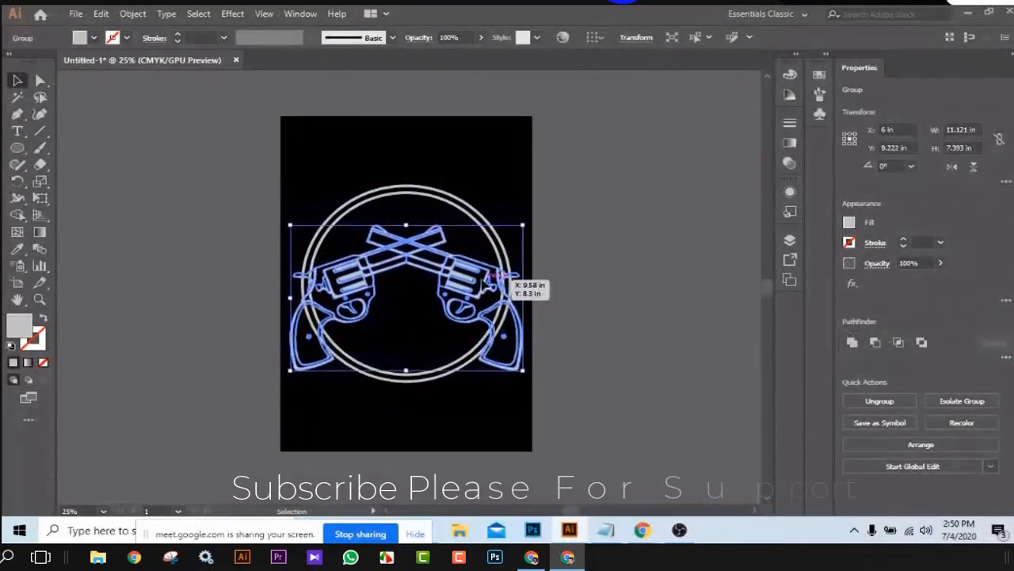
pyautogui.press('Down')
pyautogui.press('Down')
pyautogui.press('Down')
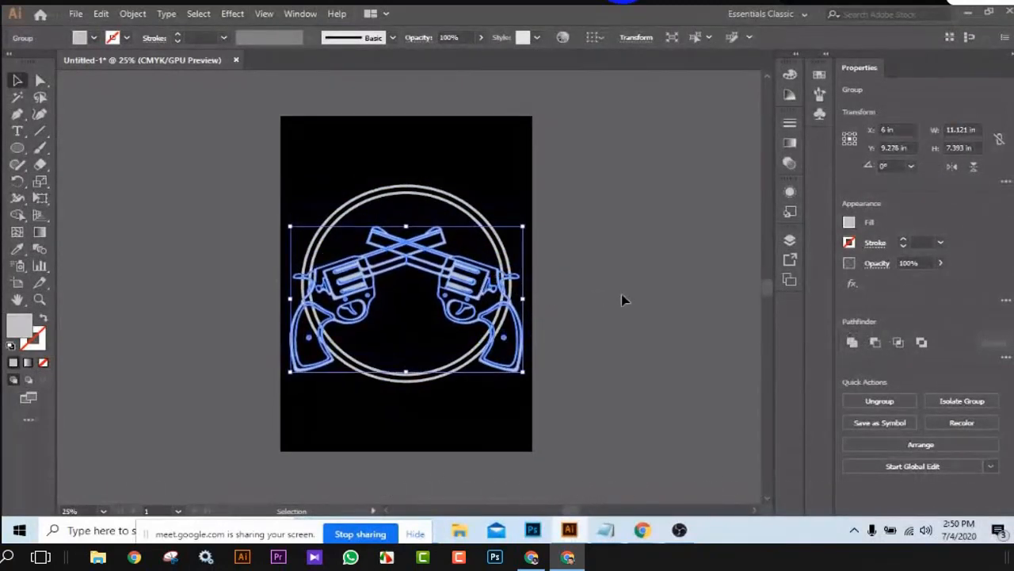
# Nudge the revolver group back up to a Y position of about 8.96 in and deselect it.
pyautogui.press('Up')
pyautogui.press('Up')
pyautogui.press('Up')
pyautogui.press('Up')
pyautogui.press('Up')
pyautogui.press('Up')
pyautogui.press('Up')
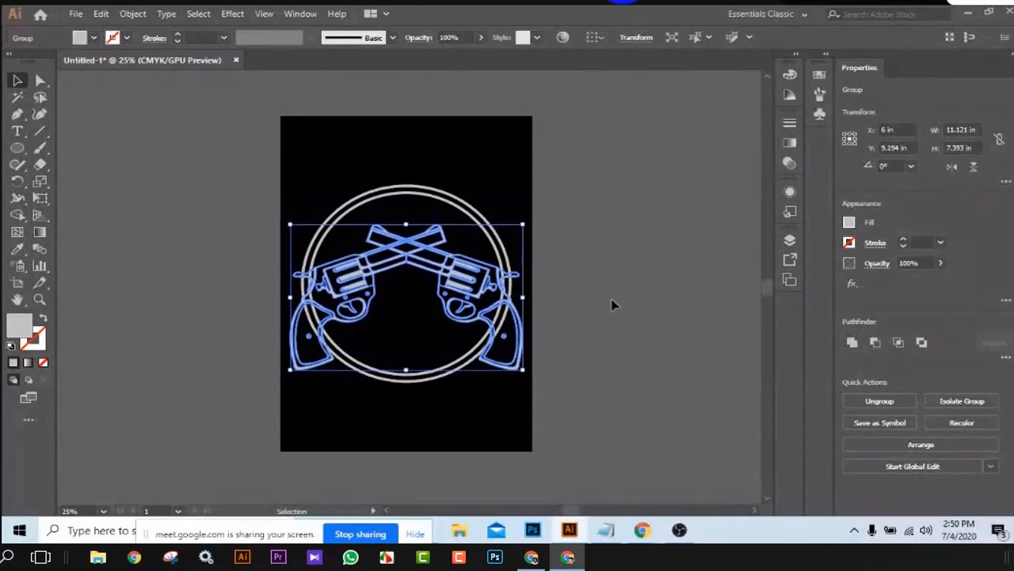
pyautogui.press('Up')
pyautogui.press('Up')
pyautogui.press('Up')
pyautogui.press('Up')
pyautogui.press('Up')
pyautogui.press('Up')
pyautogui.press('Up')
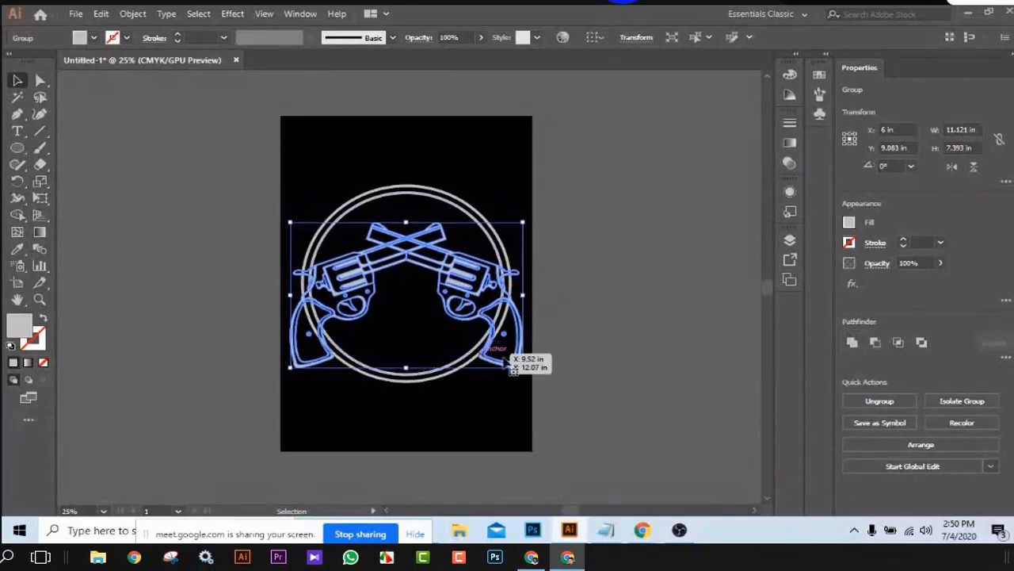
pyautogui.press('Up')
pyautogui.press('Up')
pyautogui.press('Up')
pyautogui.press('Up')
pyautogui.press('Up')
pyautogui.press('Up')
pyautogui.press('Up')
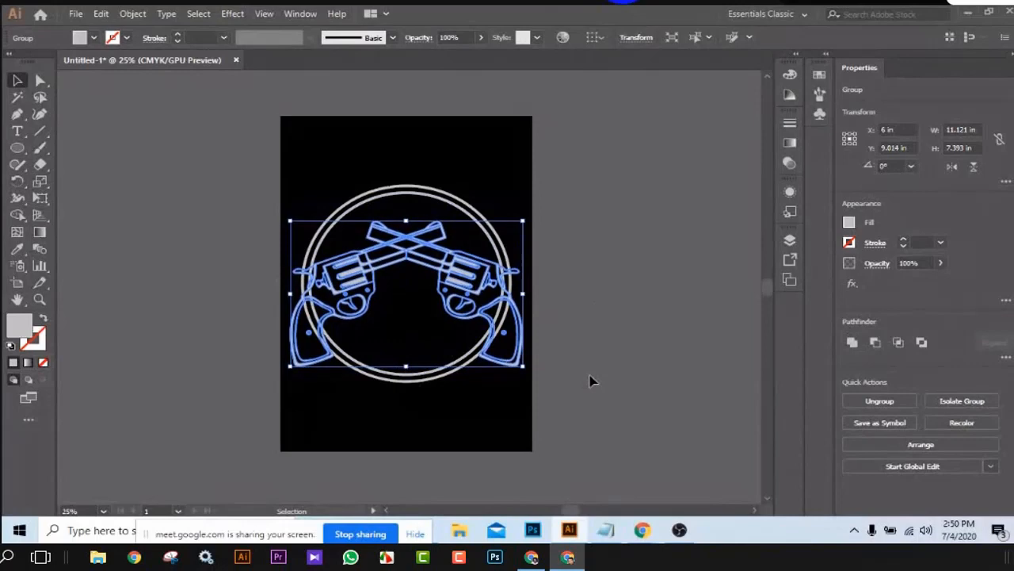
pyautogui.click(623, 353)
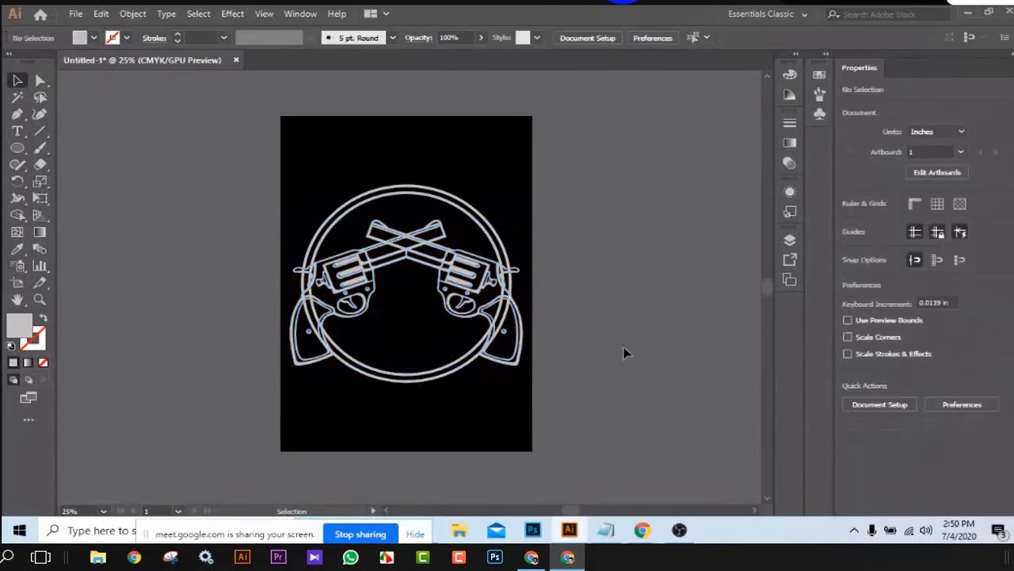
pyautogui.hotkey('ctrl', '=')
pyautogui.hotkey('ctrl', '=')
pyautogui.press('=')
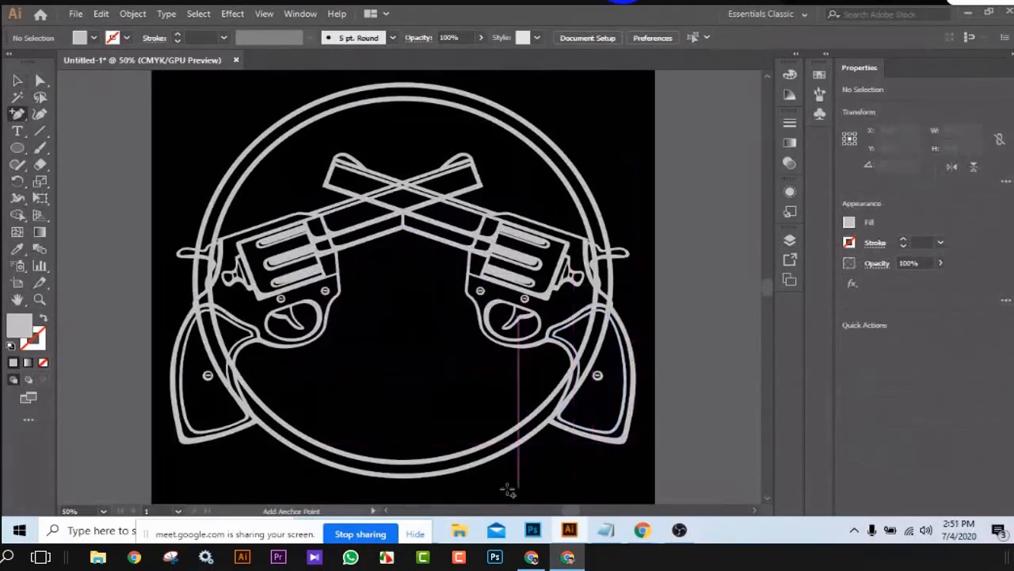
pyautogui.hotkey('ctrl', '-')
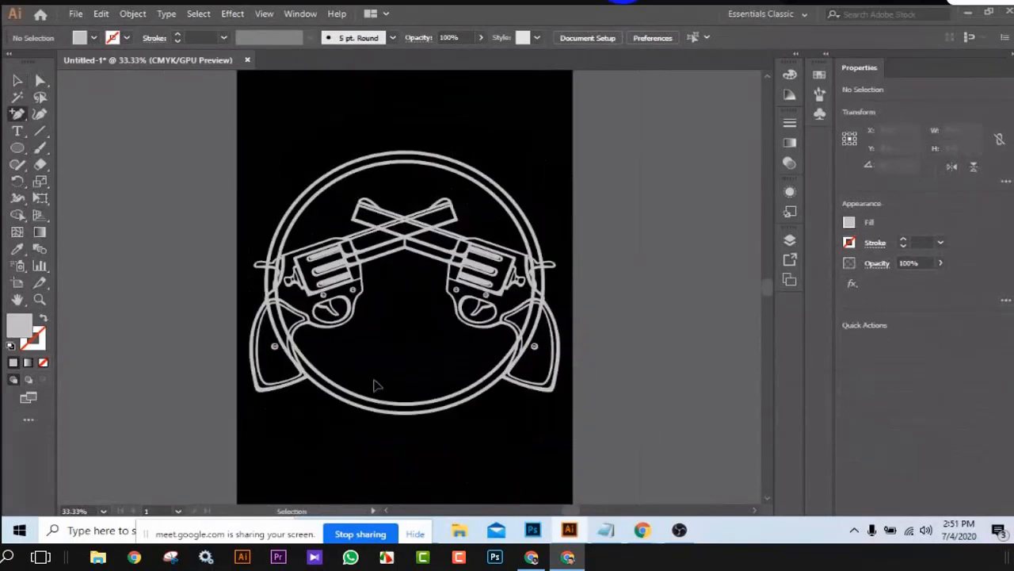
pyautogui.hotkey('ctrl', '-')
pyautogui.press('v')
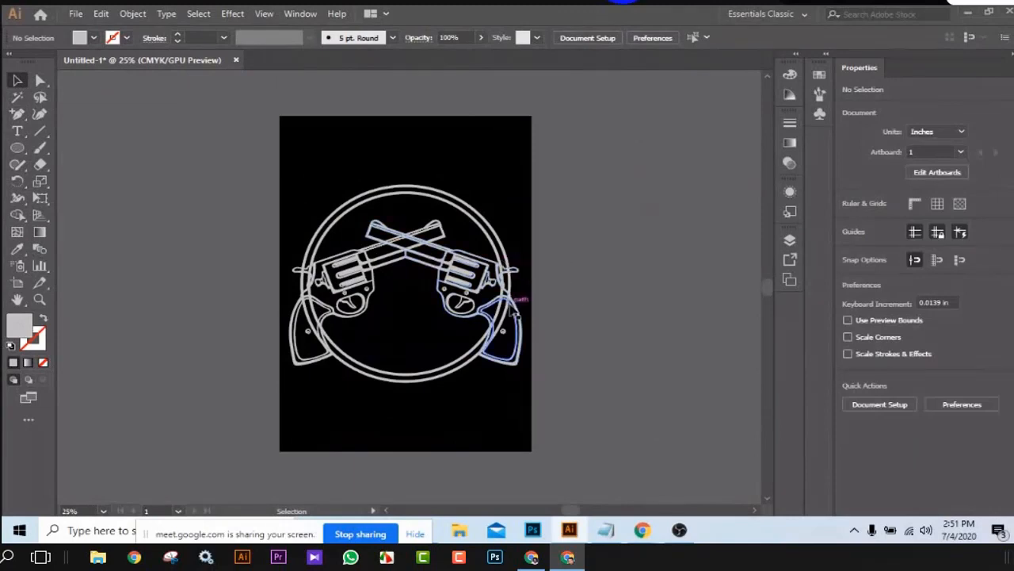
# Select the revolver group and offset its paths by 0.1389 in, with miter joins and a miter limit of 4.
pyautogui.press('a')
pyautogui.hotkey('ctrl', '+')
pyautogui.hotkey('ctrl', '+')
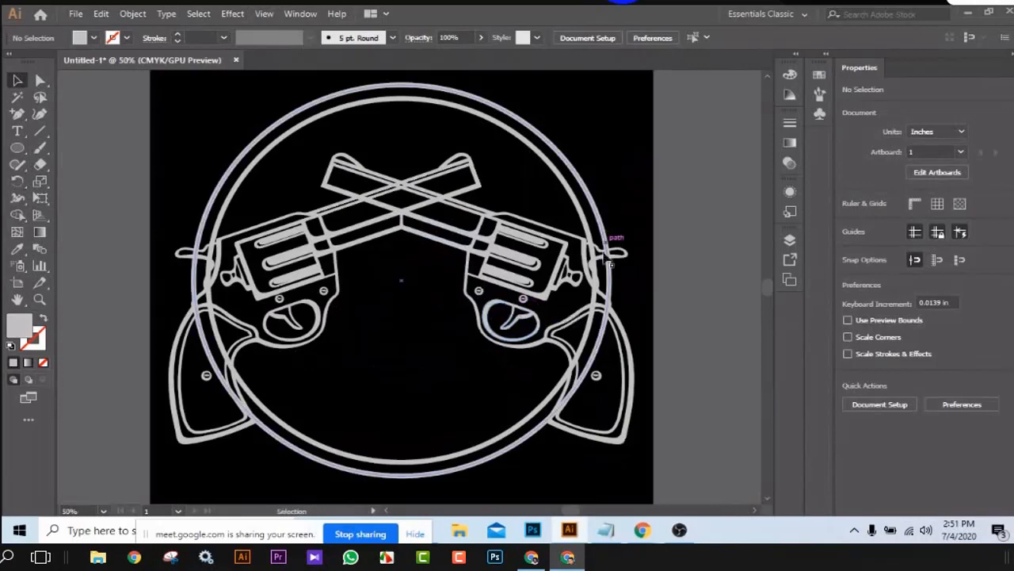
pyautogui.press('v')
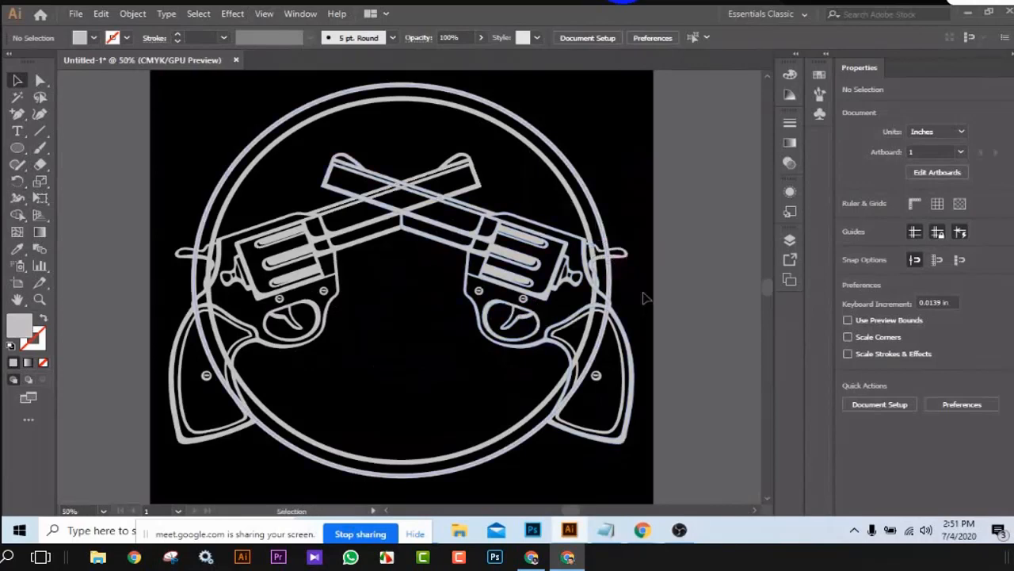
pyautogui.click(628, 287)
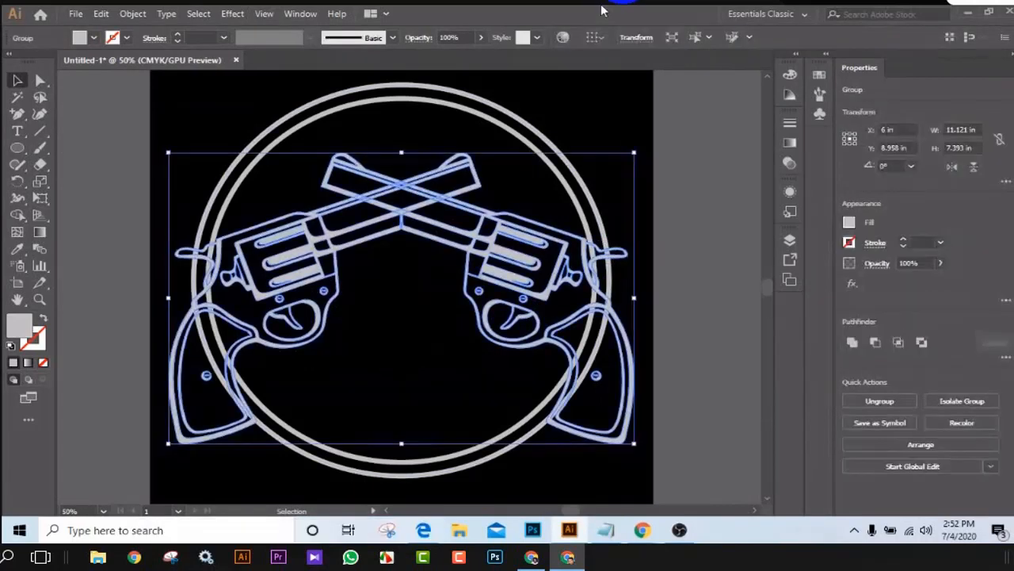
pyautogui.click(132, 15)
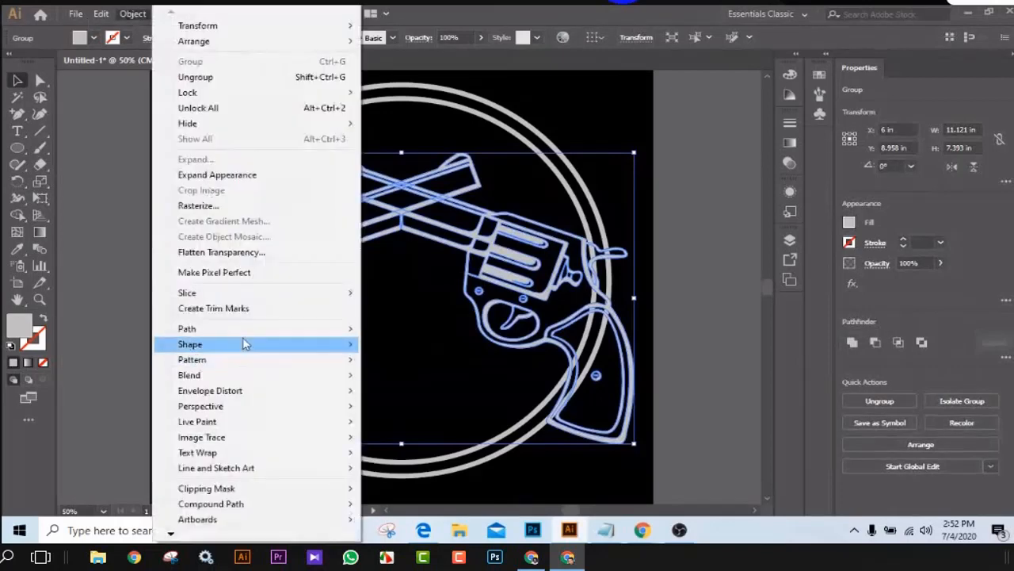
pyautogui.moveTo(244, 340)
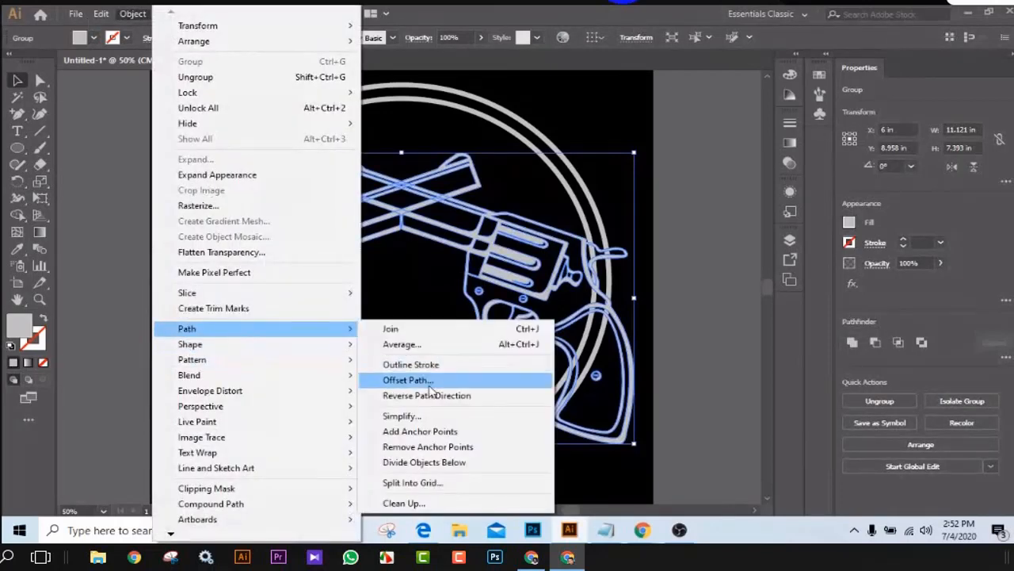
pyautogui.click(425, 384)
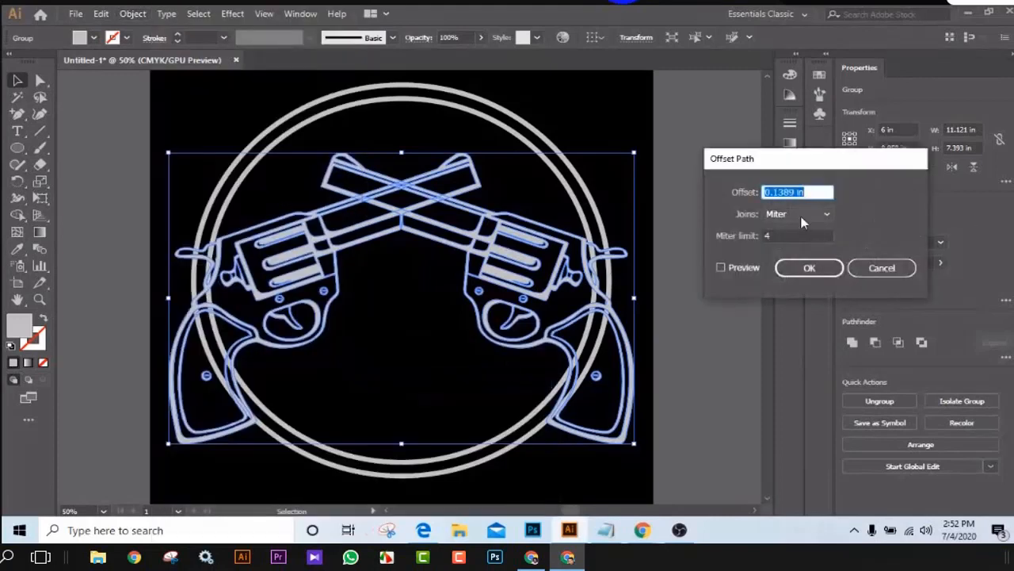
pyautogui.click(722, 269)
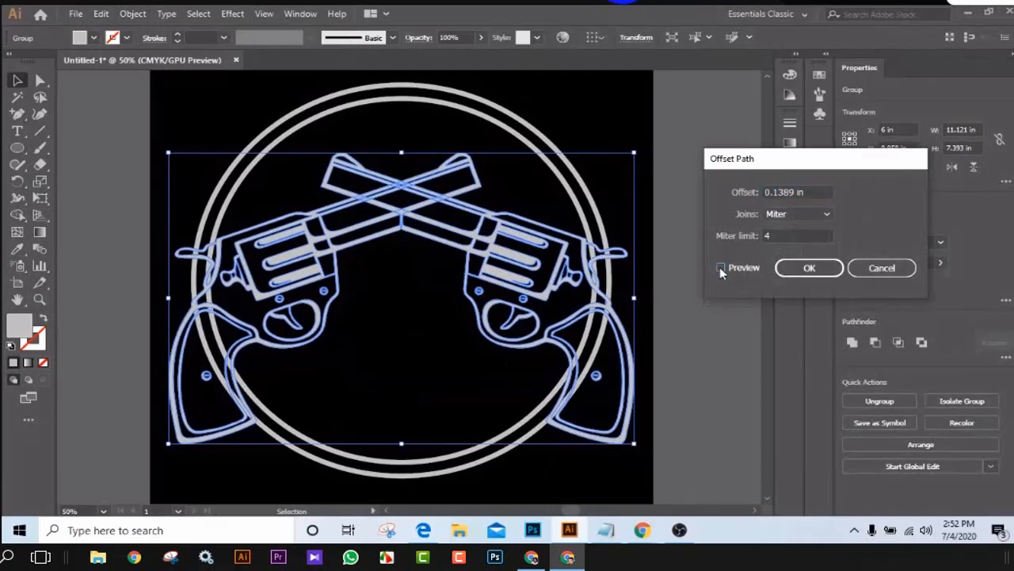
pyautogui.click(721, 269)
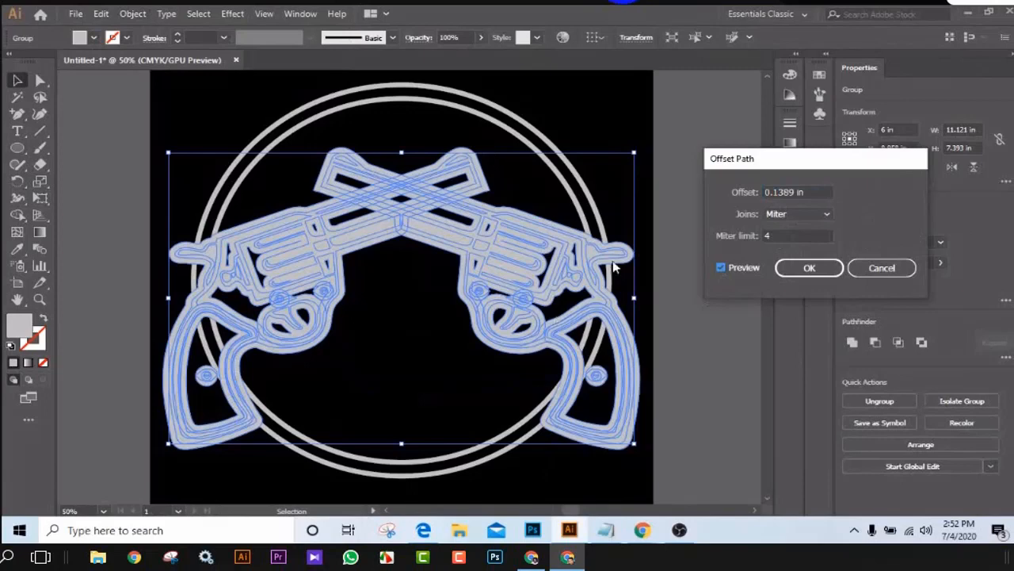
pyautogui.click(809, 268)
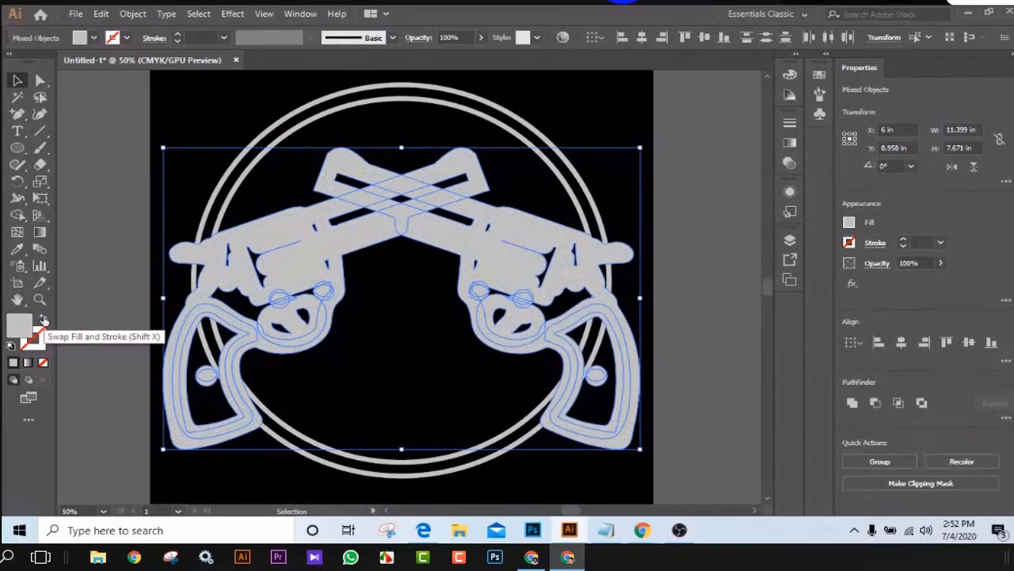
# Swap the fill and stroke of the offset revolver outlines and colour their stroke red.
pyautogui.click(43, 319)
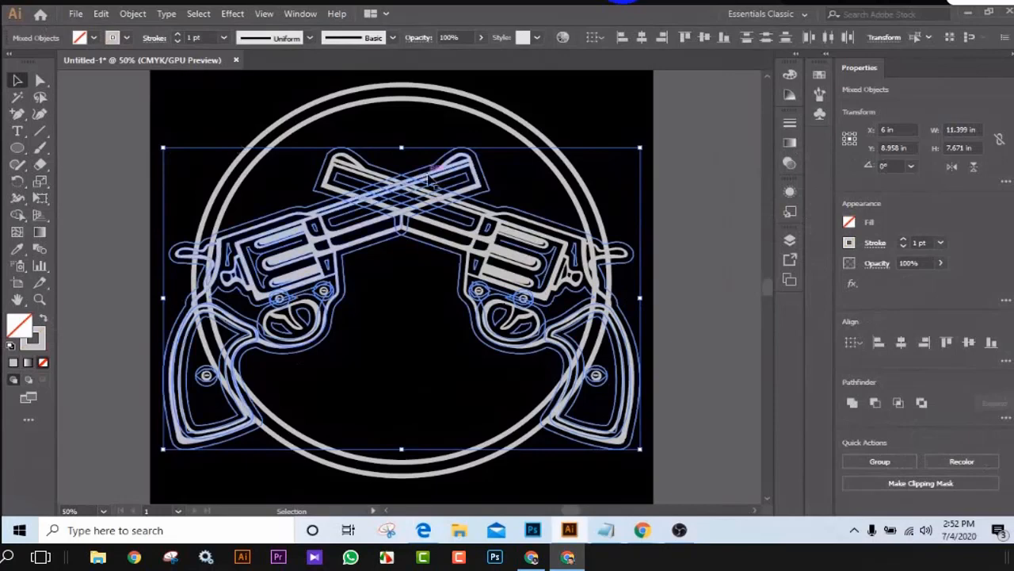
pyautogui.click(93, 37)
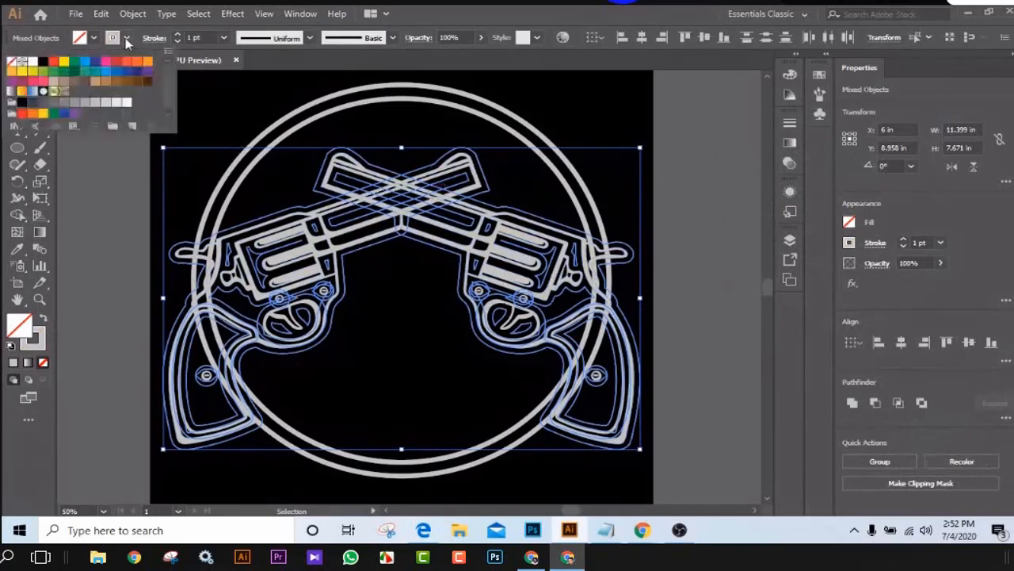
pyautogui.click(54, 61)
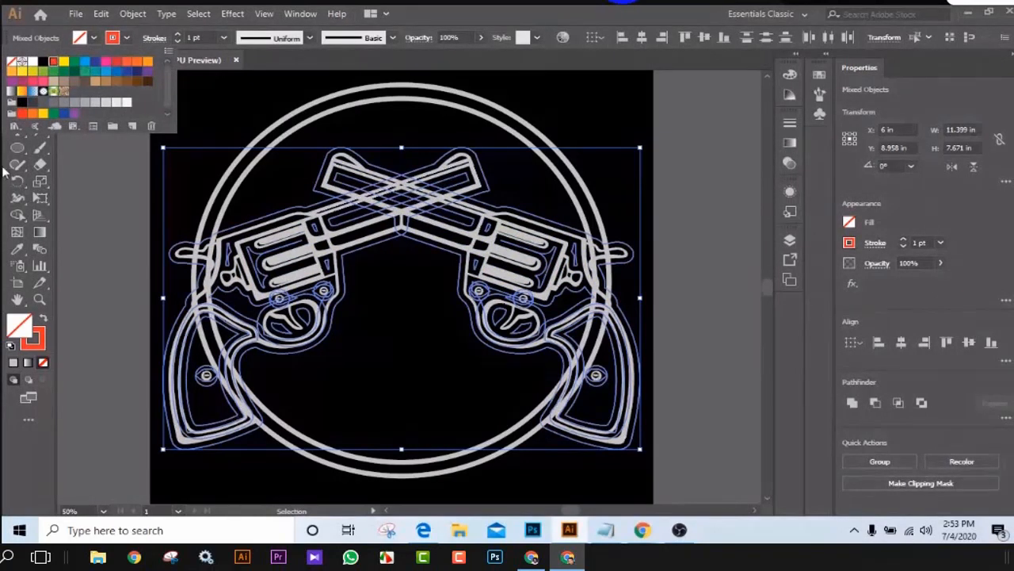
pyautogui.click(59, 168)
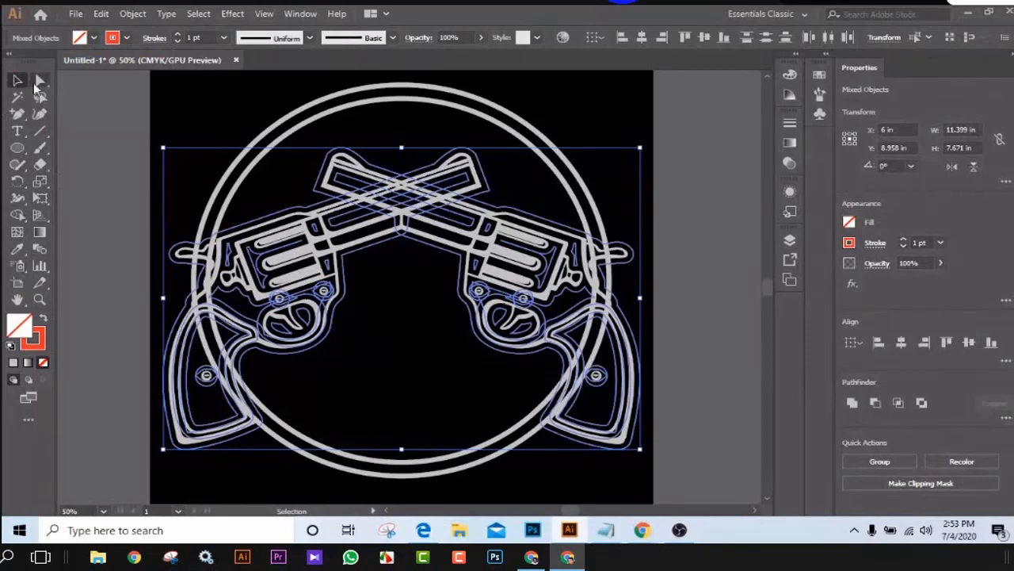
# Set the offset outlines' stroke weight to 3 pt and add the double circle to the selection.
pyautogui.click(178, 35)
pyautogui.click(178, 35)
pyautogui.click(178, 35)
pyautogui.click(178, 35)
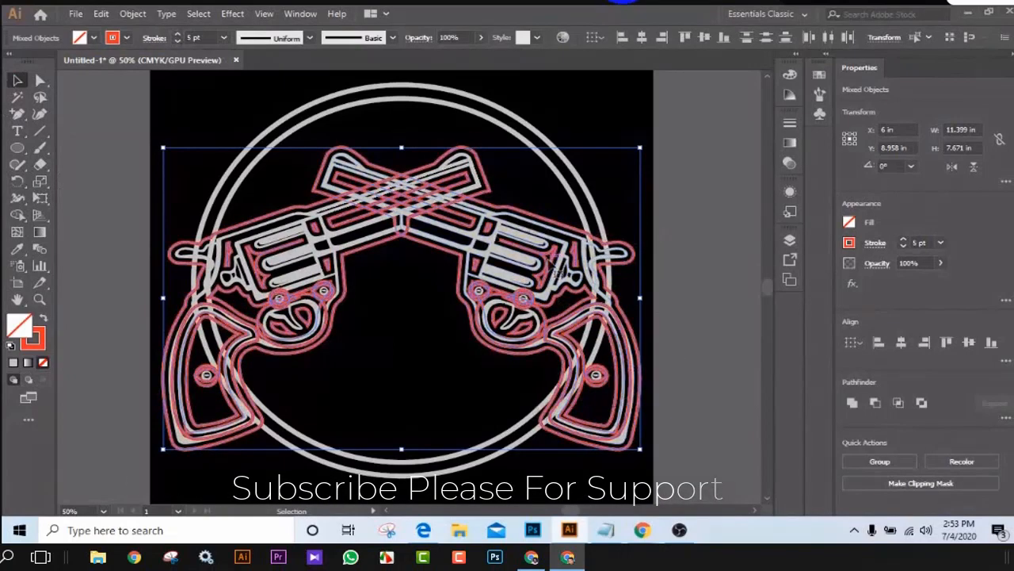
pyautogui.click(178, 41)
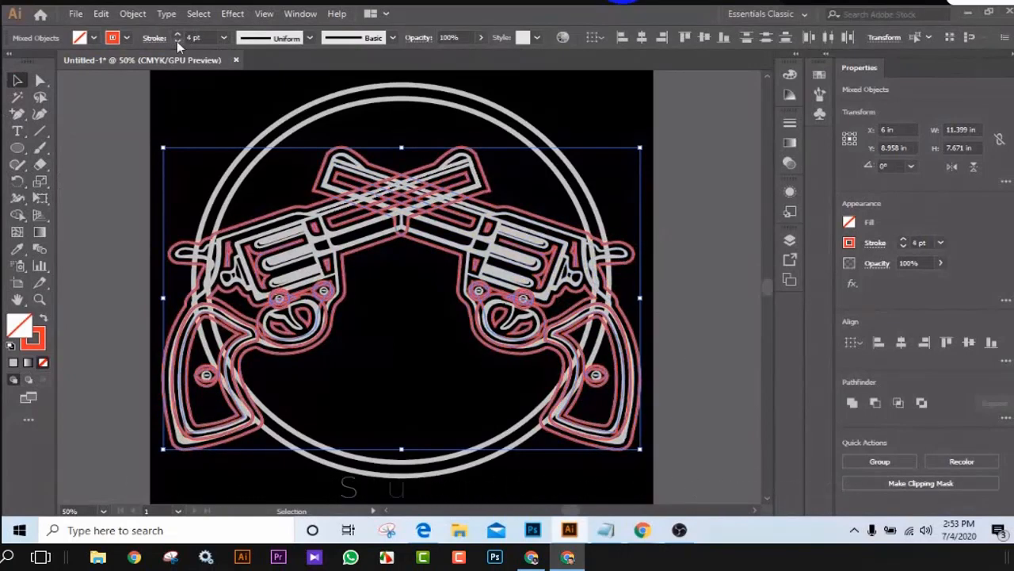
pyautogui.click(177, 41)
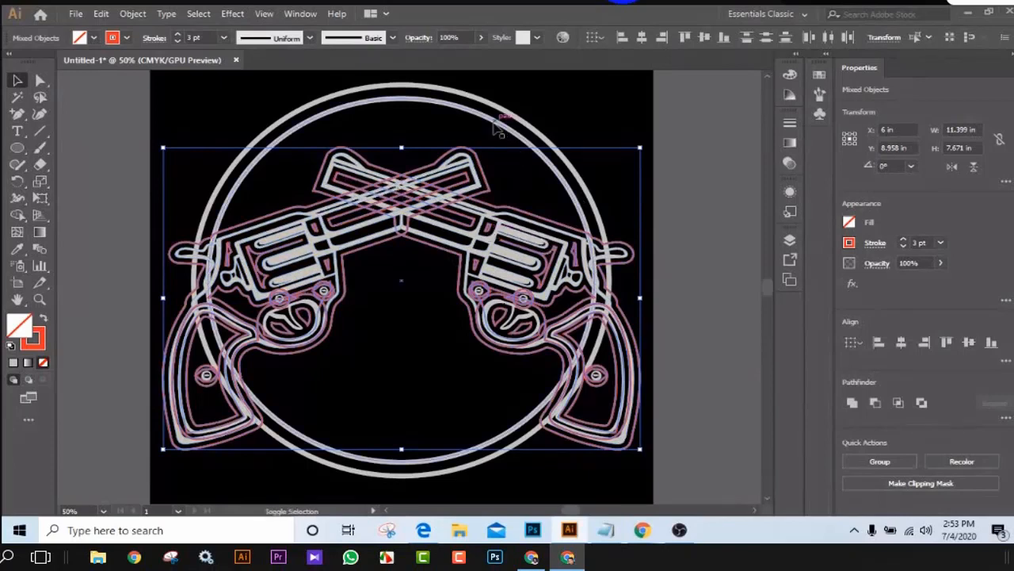
pyautogui.keyDown('shift'); pyautogui.click(498, 127); pyautogui.keyUp('shift')
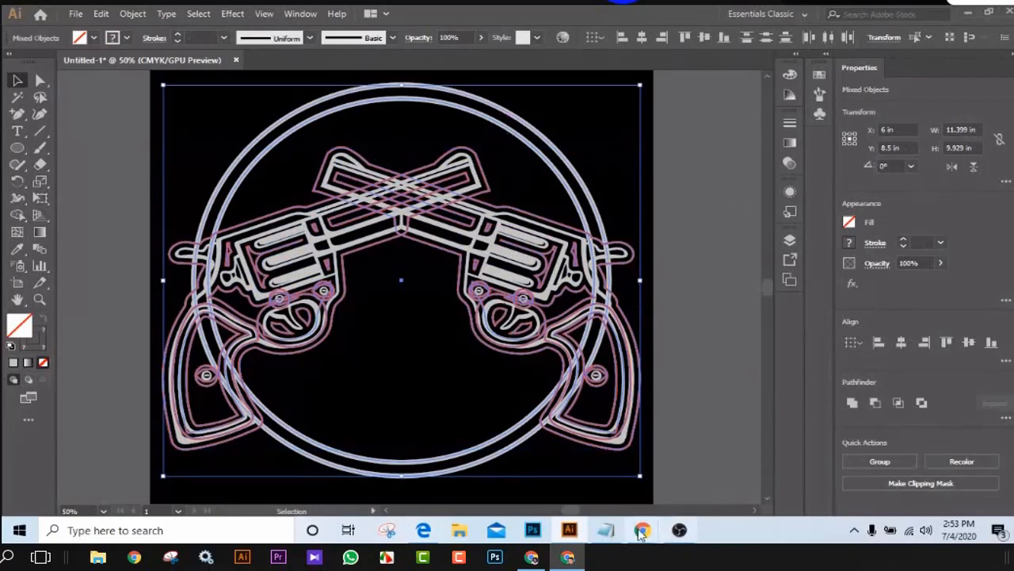
# Switch to the Google Meet call in Chrome and admit the waiting participant.
pyautogui.moveTo(641, 533)
pyautogui.click(571, 452)
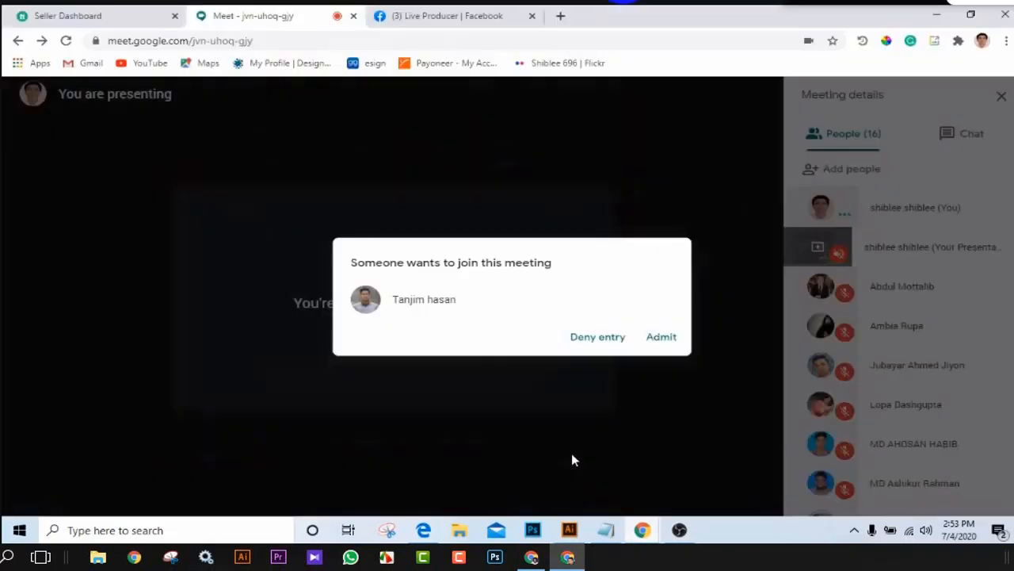
pyautogui.click(663, 337)
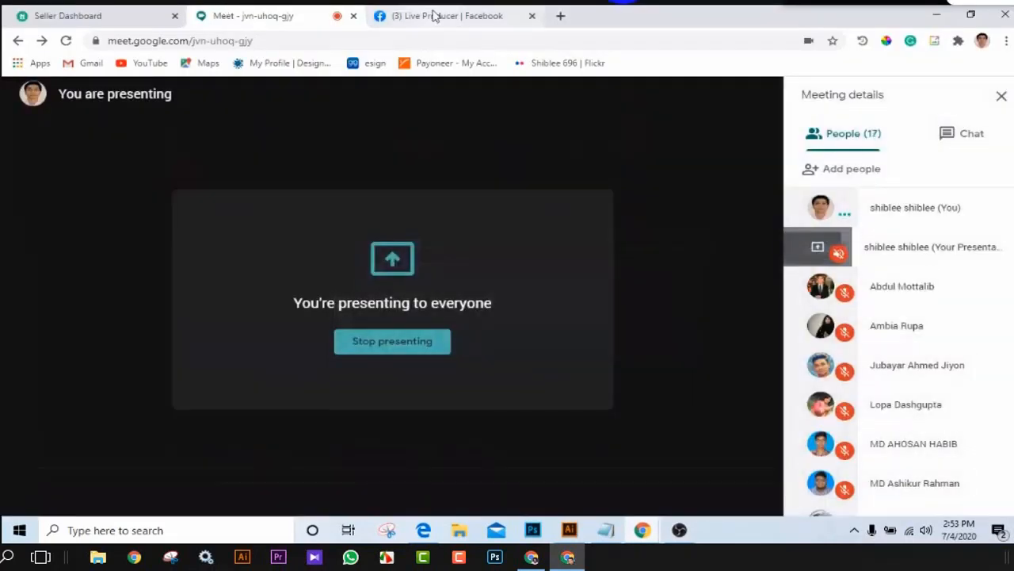
# Check the Facebook Live Producer page and the streaming status in OBS.
pyautogui.click(400, 16)
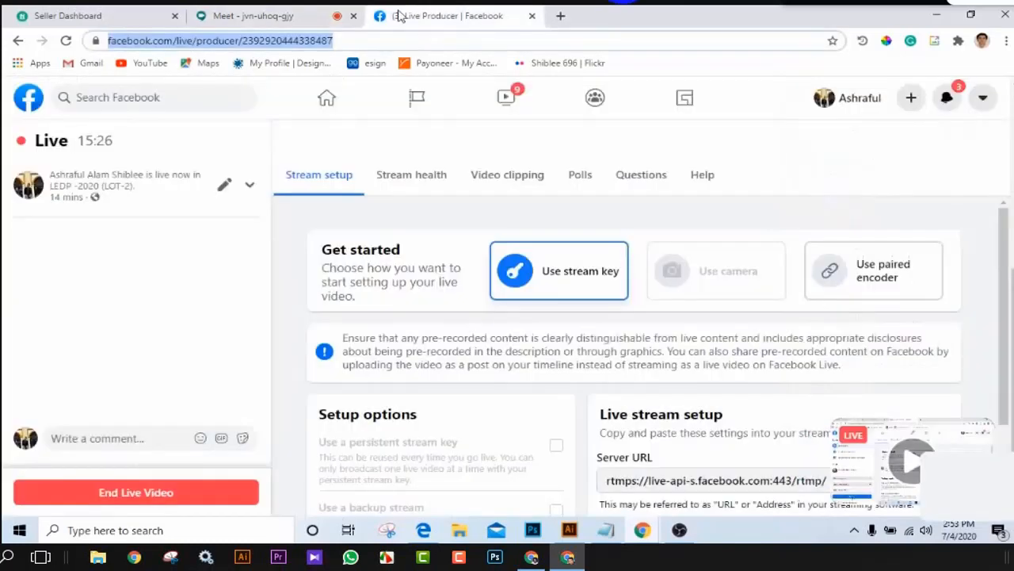
pyautogui.click(262, 16)
pyautogui.click(683, 533)
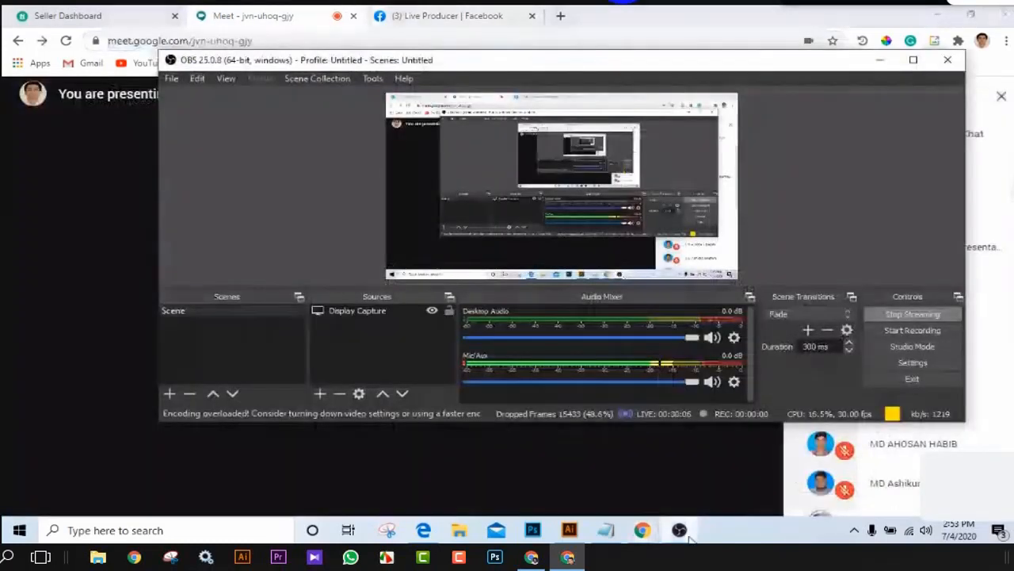
pyautogui.click(680, 530)
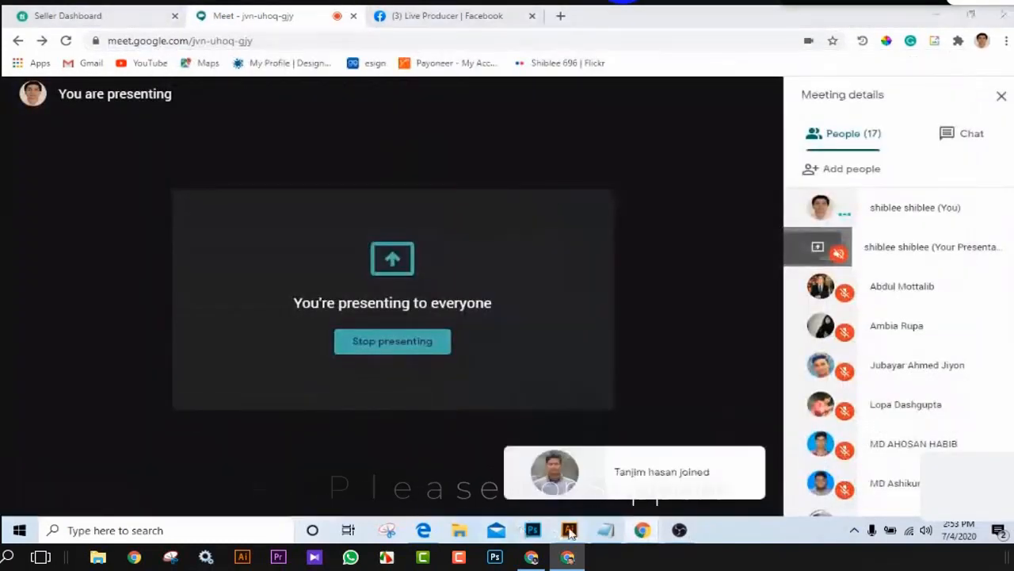
# Return to Illustrator and apply the Pathfinder Divide to the selected revolvers, offset outlines and double circle.
pyautogui.click(570, 530)
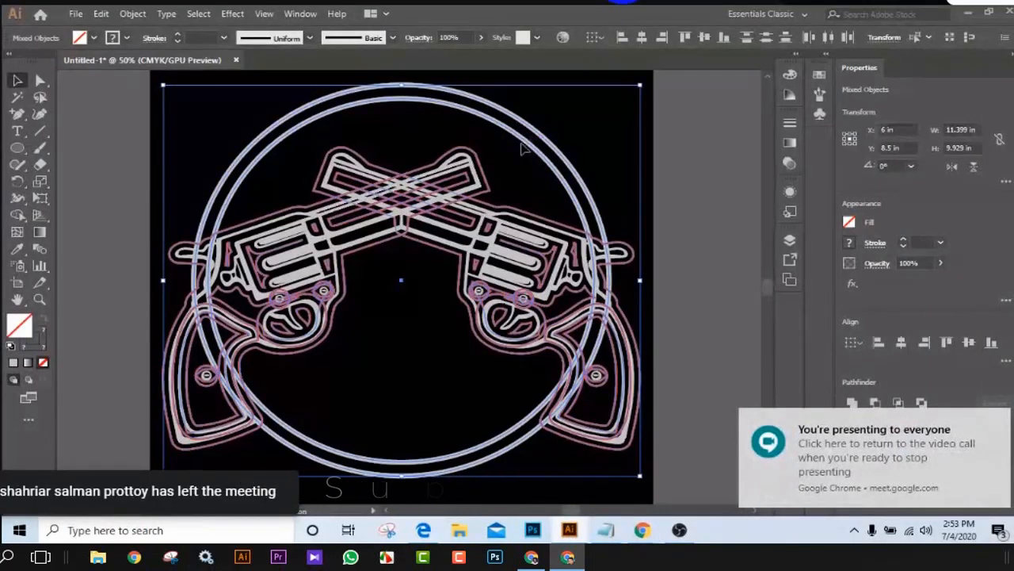
pyautogui.click(997, 424)
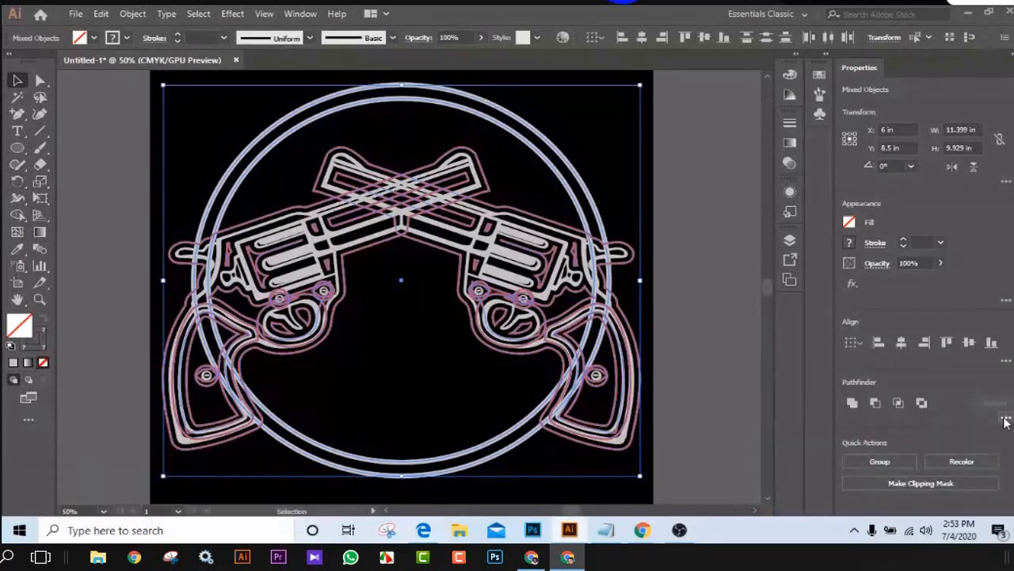
pyautogui.click(1004, 420)
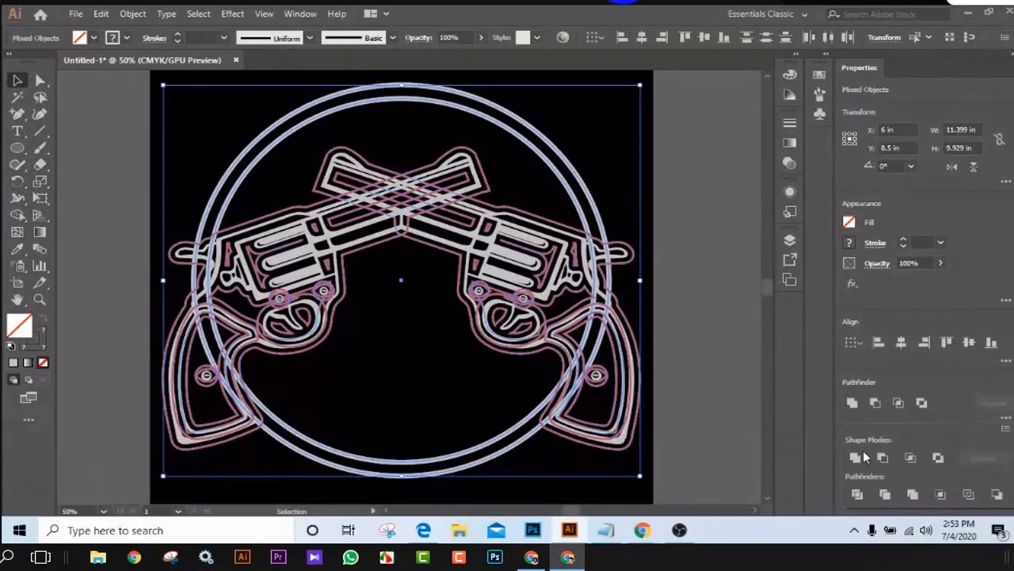
pyautogui.click(858, 496)
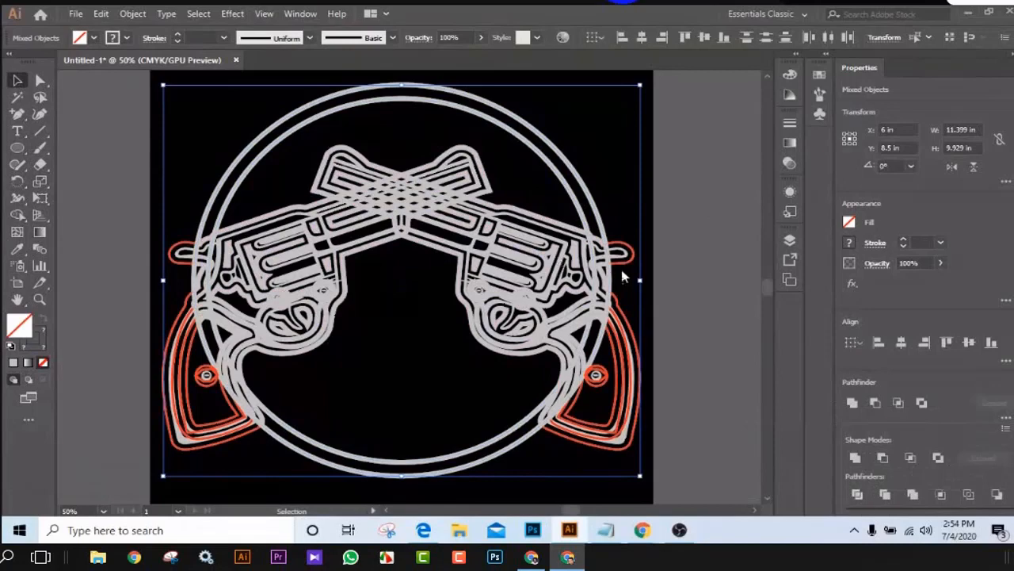
pyautogui.click(703, 262)
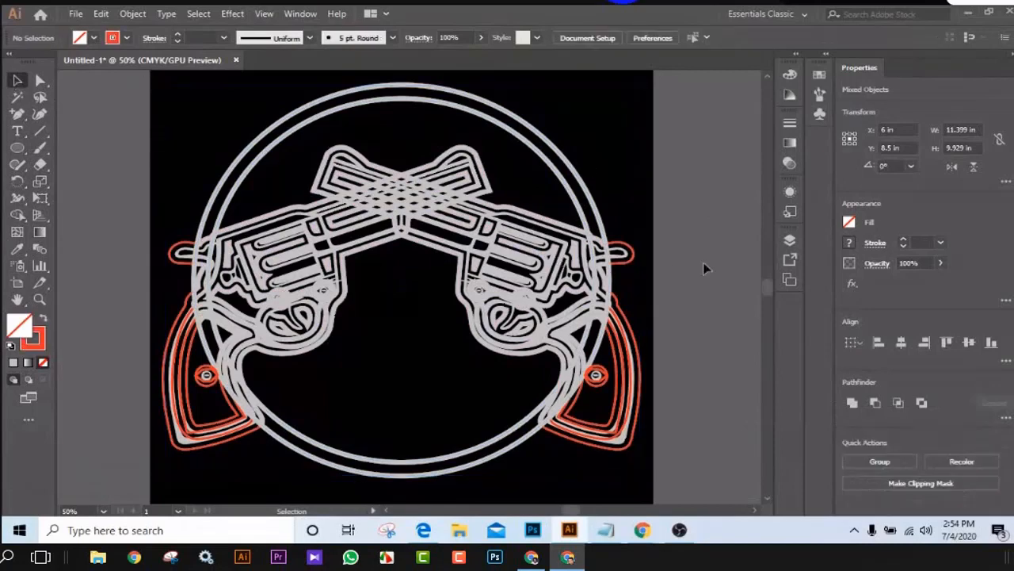
# Ungroup the divided revolver and circle artwork and clear the selection.
pyautogui.rightClick(549, 237)
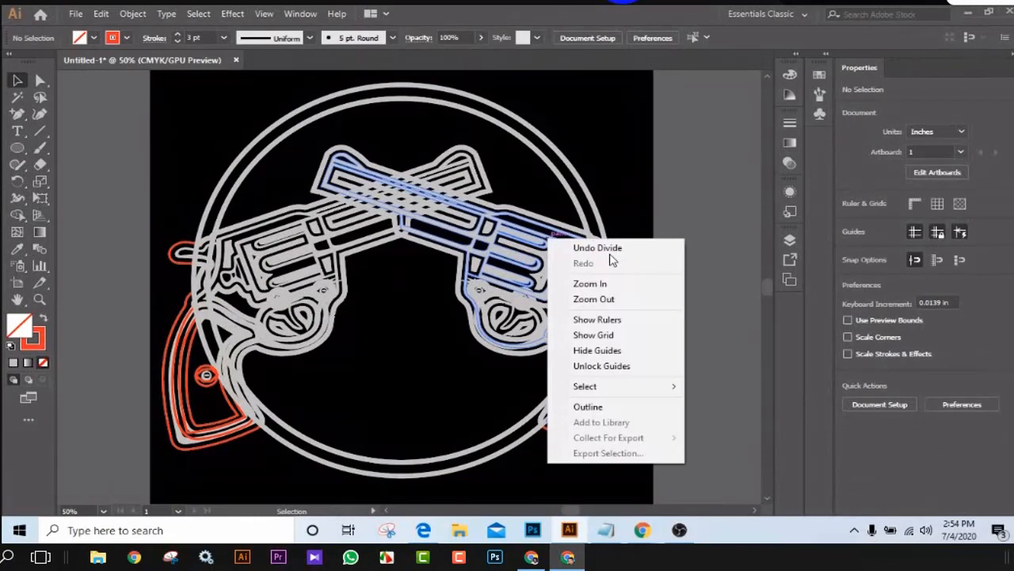
pyautogui.click(723, 352)
pyautogui.hotkey('ctrl', '-')
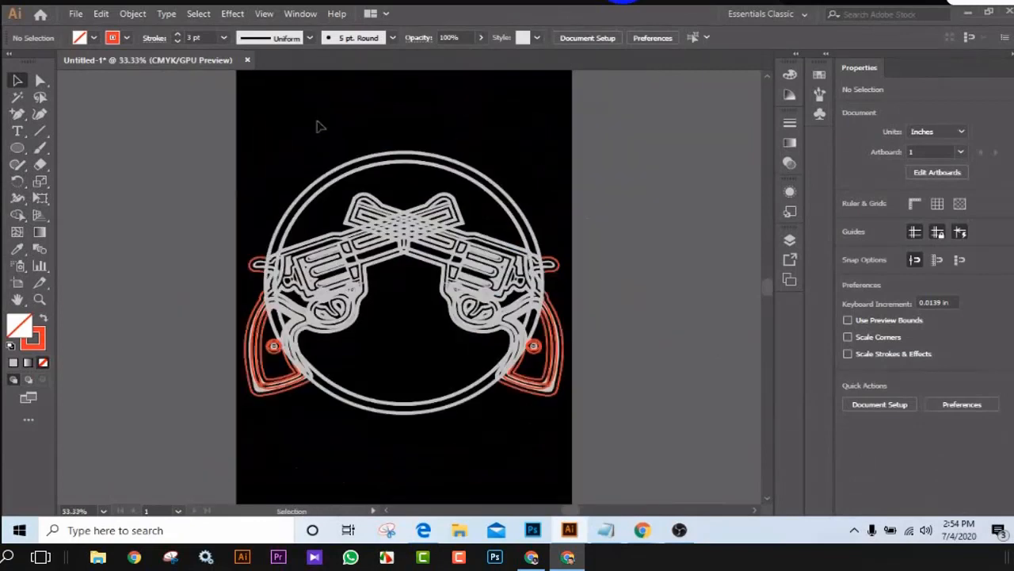
pyautogui.moveTo(319, 124); pyautogui.dragTo(517, 366)
pyautogui.rightClick(526, 280)
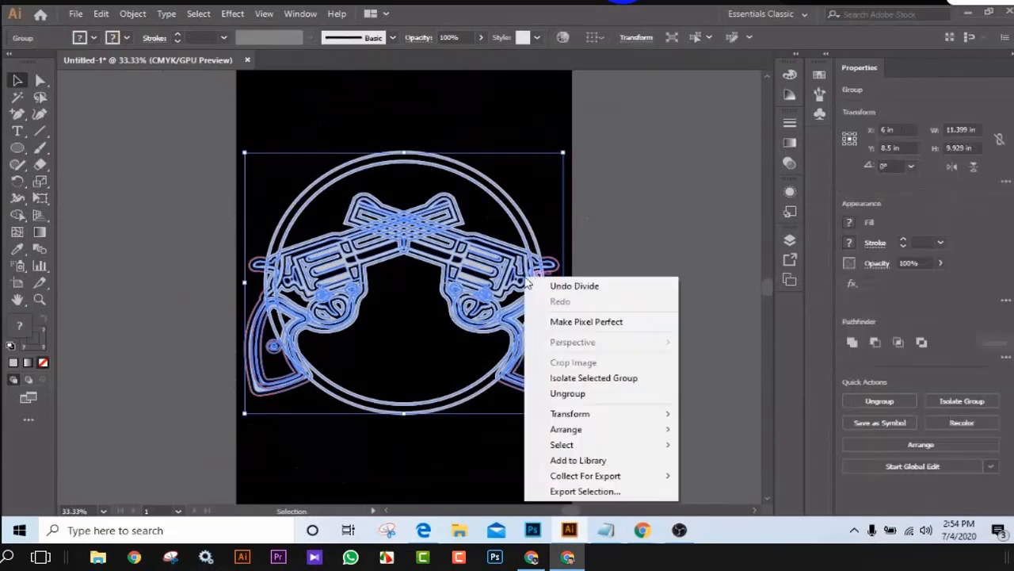
pyautogui.click(587, 394)
pyautogui.click(646, 320)
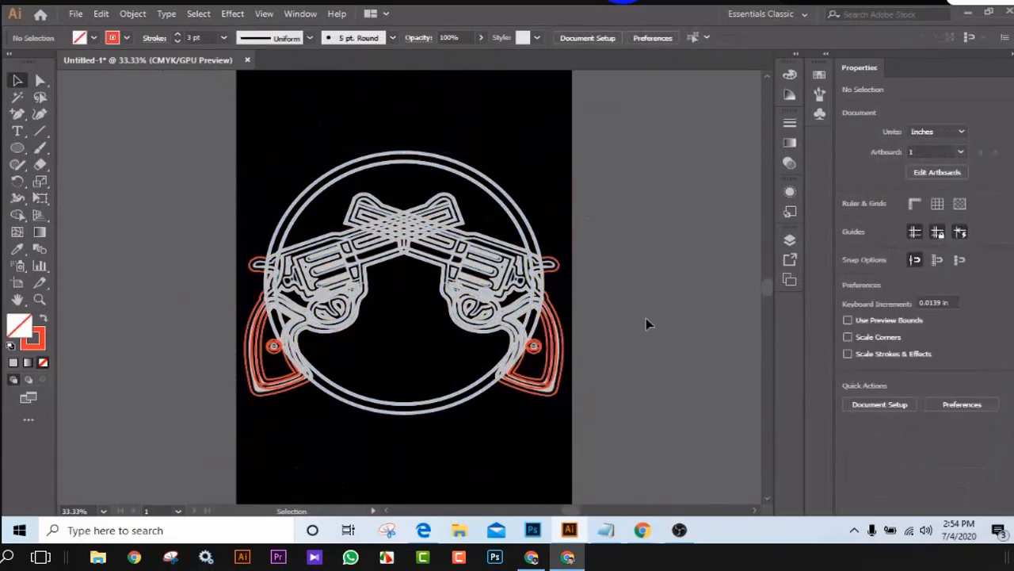
# Add the text "gun control" on the pasteboard above the reference design and enlarge it to about 85 pt.
pyautogui.hotkey('ctrl', '+')
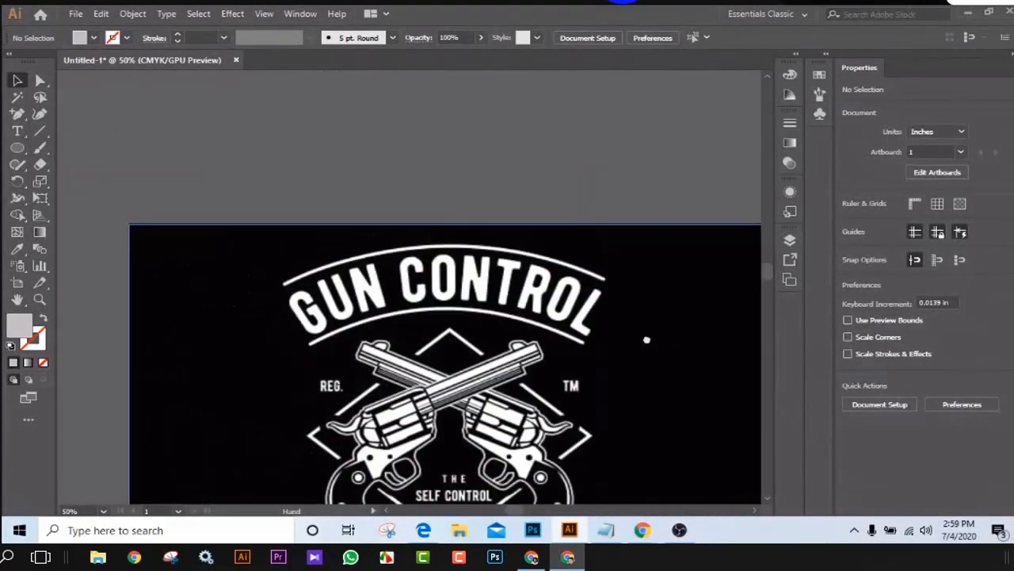
pyautogui.moveTo(646, 340); pyautogui.dragTo(604, 350)
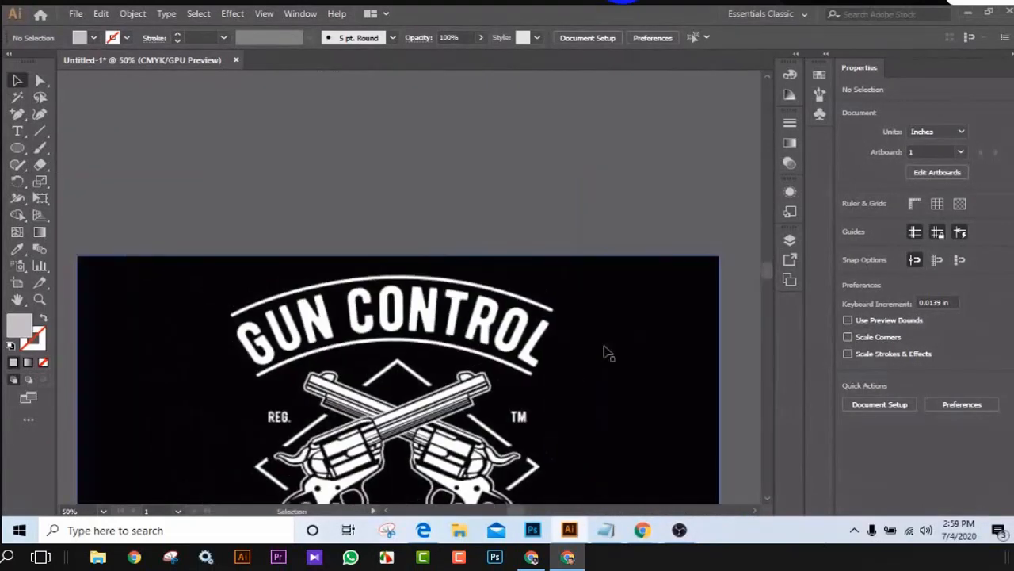
pyautogui.press('t')
pyautogui.click(283, 134)
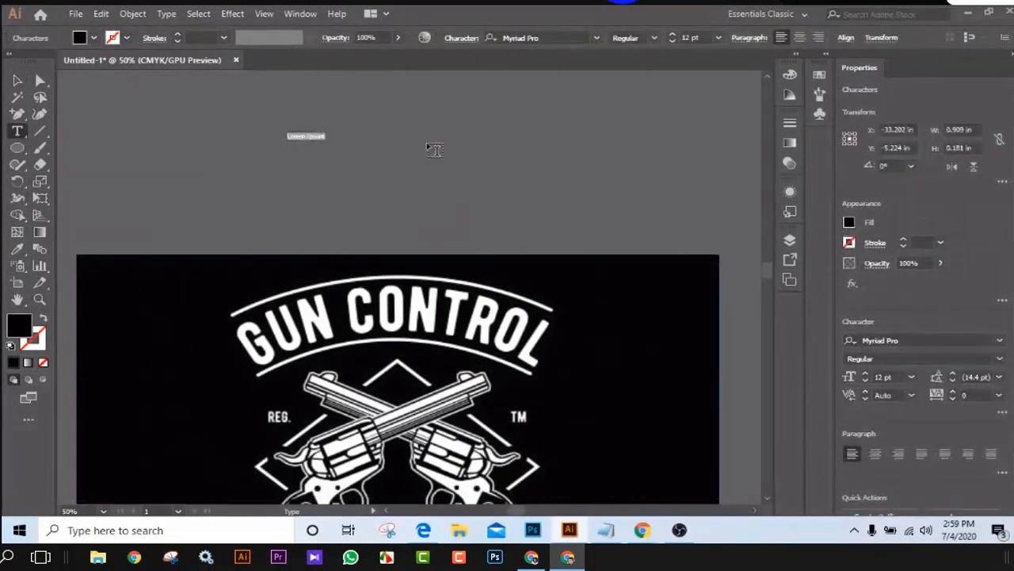
pyautogui.press('BackSpace')
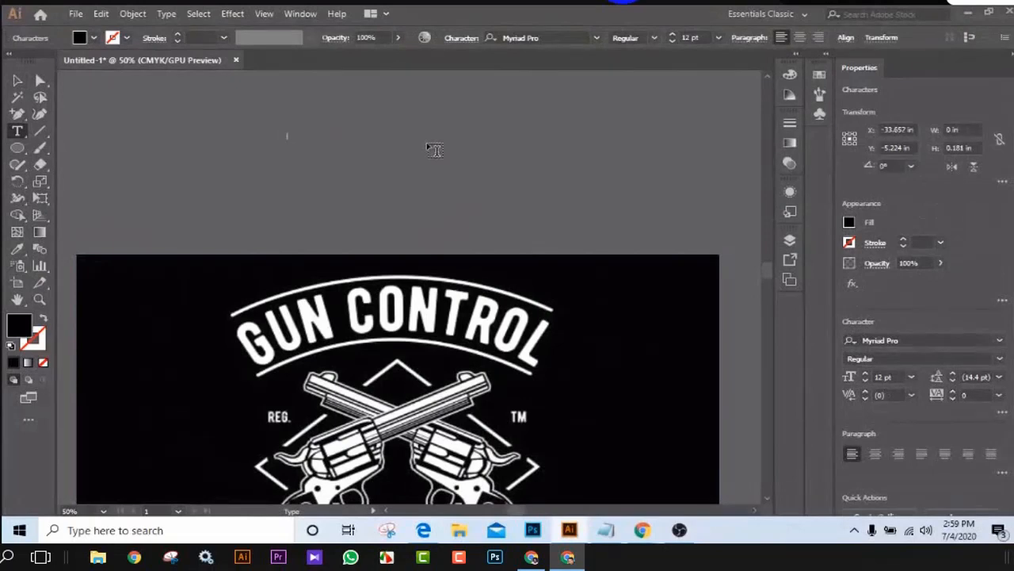
pyautogui.write('gun control')
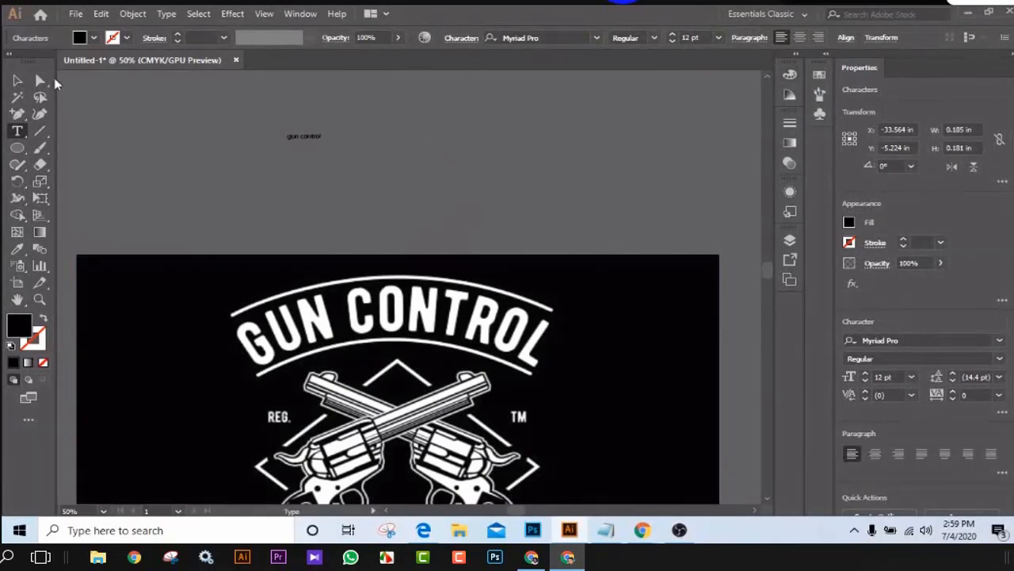
pyautogui.click(17, 81)
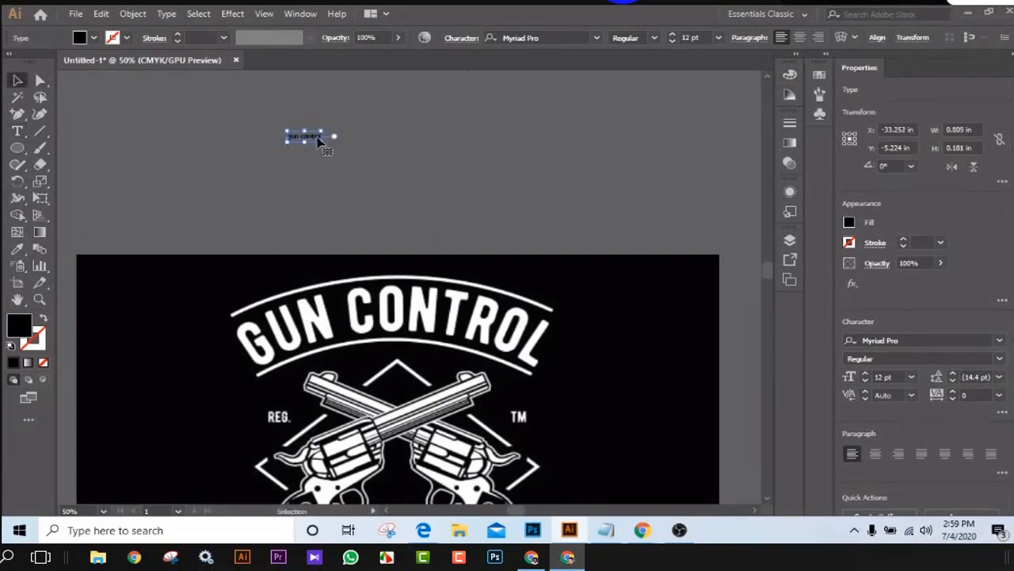
pyautogui.moveTo(324, 143); pyautogui.dragTo(458, 178)
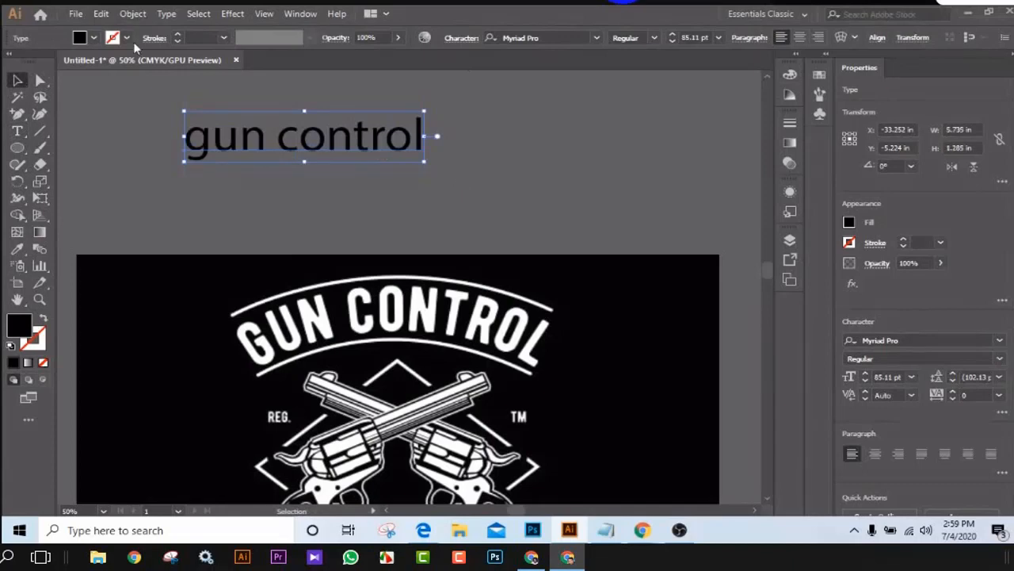
# Change the "gun control" heading to uppercase and move it slightly to the right above the reference design.
pyautogui.click(167, 14)
pyautogui.moveTo(256, 229)
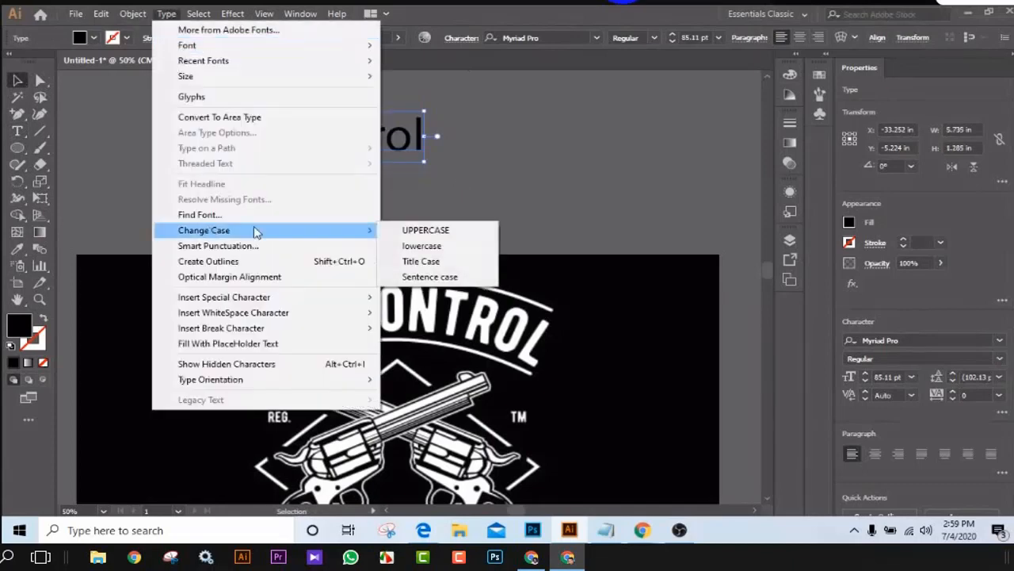
pyautogui.click(428, 231)
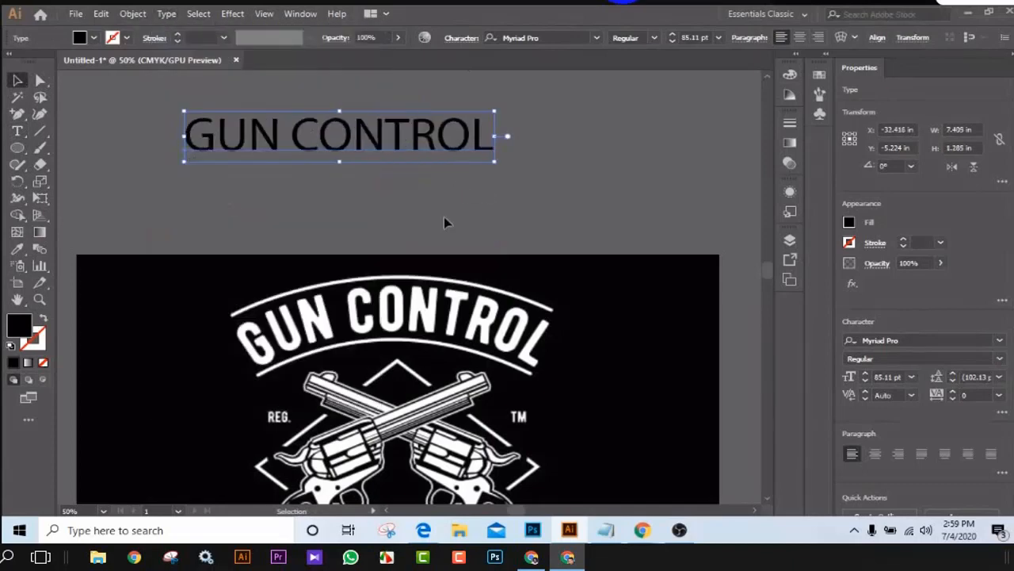
pyautogui.moveTo(565, 221); pyautogui.dragTo(589, 196)
pyautogui.click(401, 125)
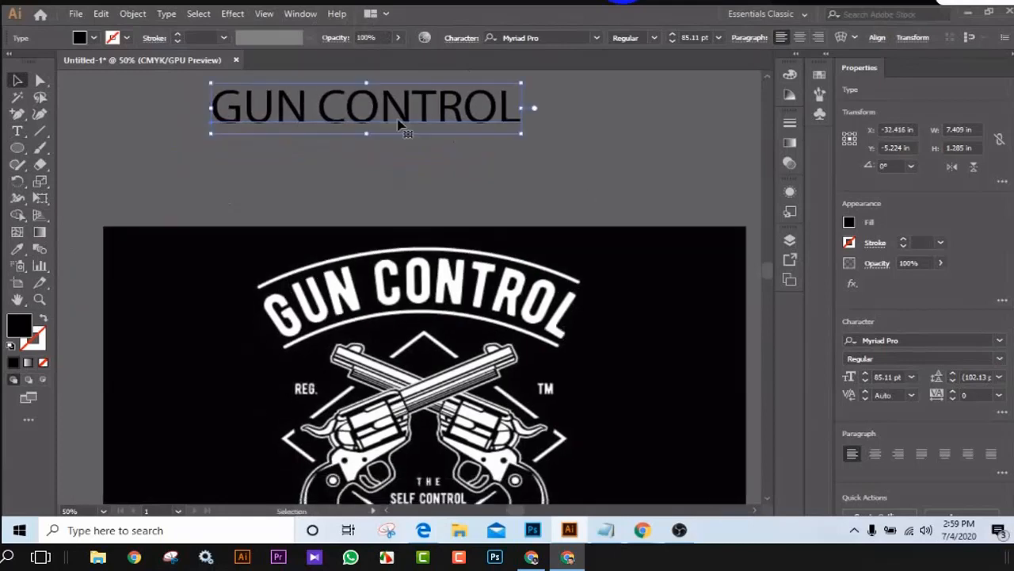
pyautogui.moveTo(401, 124); pyautogui.dragTo(484, 135)
pyautogui.click(471, 171)
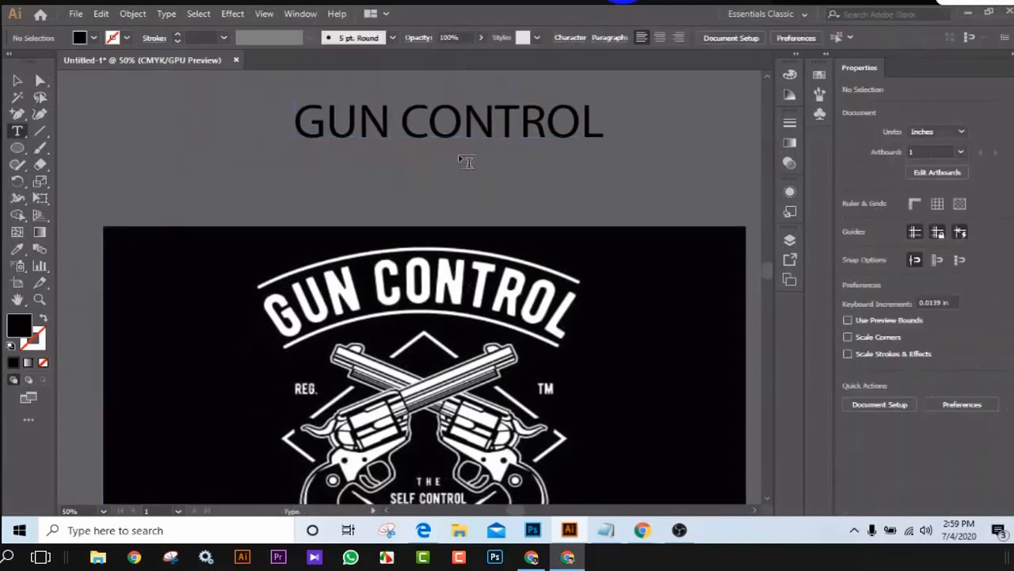
# Add the text "reg" just below the GUN CONTROL heading.
pyautogui.press('t')
pyautogui.click(351, 165)
pyautogui.press('BackSpace')
pyautogui.write('re')
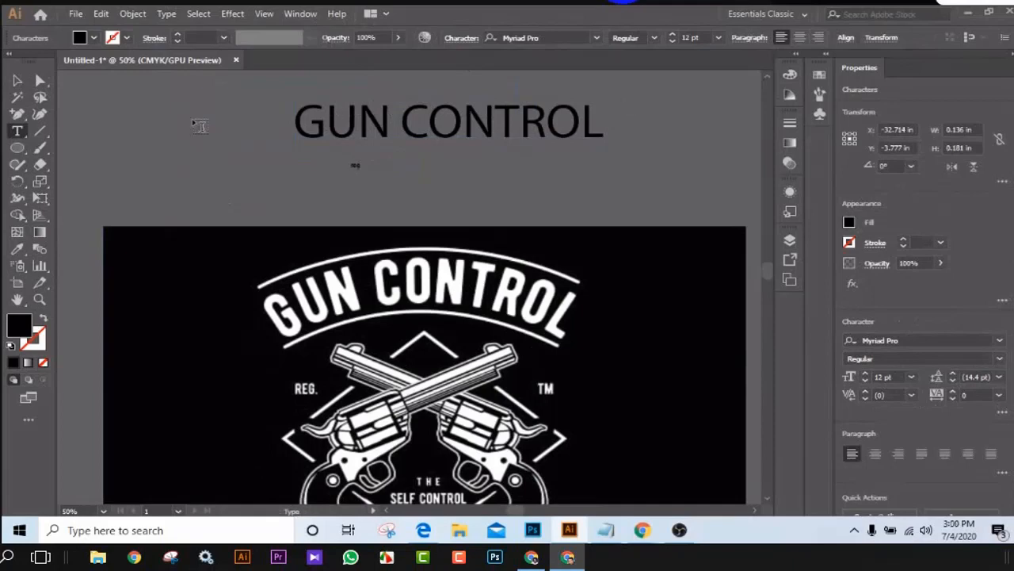
# Enlarge the "reg" text to about 35 pt and place a copy to its right.
pyautogui.click(15, 80)
pyautogui.moveTo(361, 168); pyautogui.dragTo(458, 166)
pyautogui.click(415, 165)
pyautogui.click(531, 201)
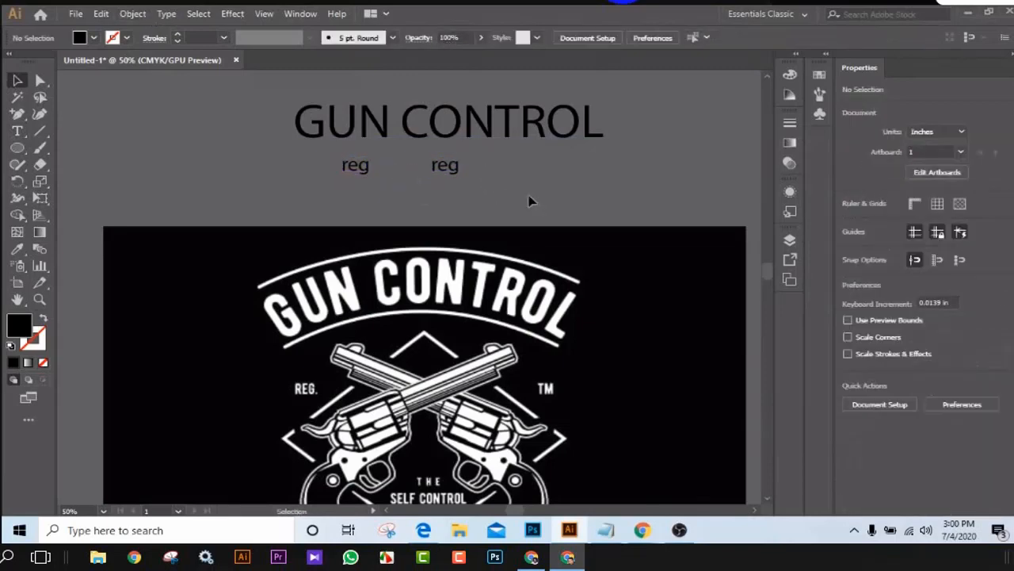
# Replace the wording of the right-hand "reg" copy with "tm".
pyautogui.click(18, 131)
pyautogui.moveTo(432, 166); pyautogui.dragTo(480, 172)
pyautogui.write('t')
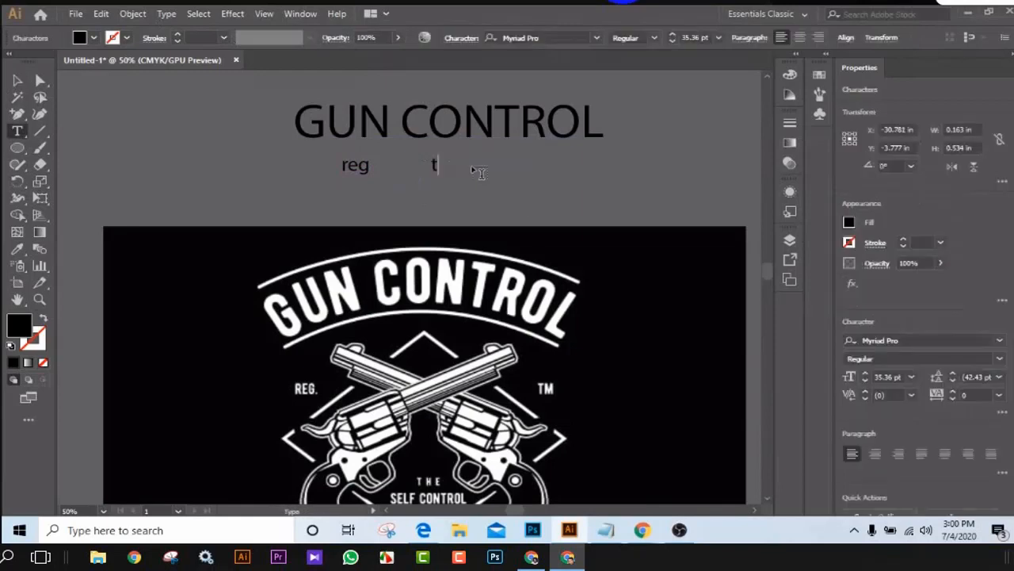
pyautogui.write('m')
pyautogui.press('Escape')
# Change both the "reg" and "tm" texts to uppercase.
pyautogui.click(380, 181)
pyautogui.moveTo(484, 182); pyautogui.dragTo(337, 157)
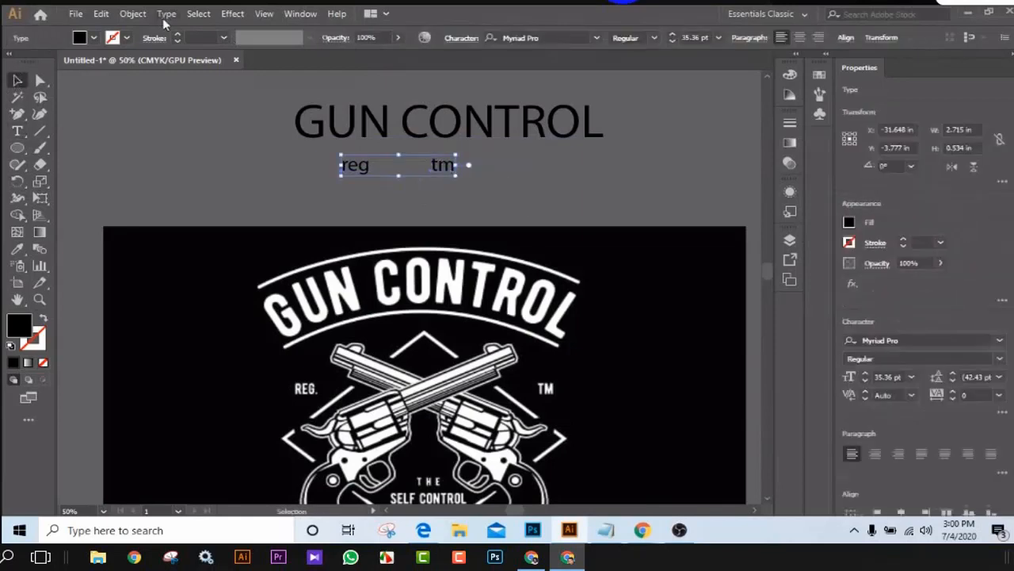
pyautogui.click(166, 14)
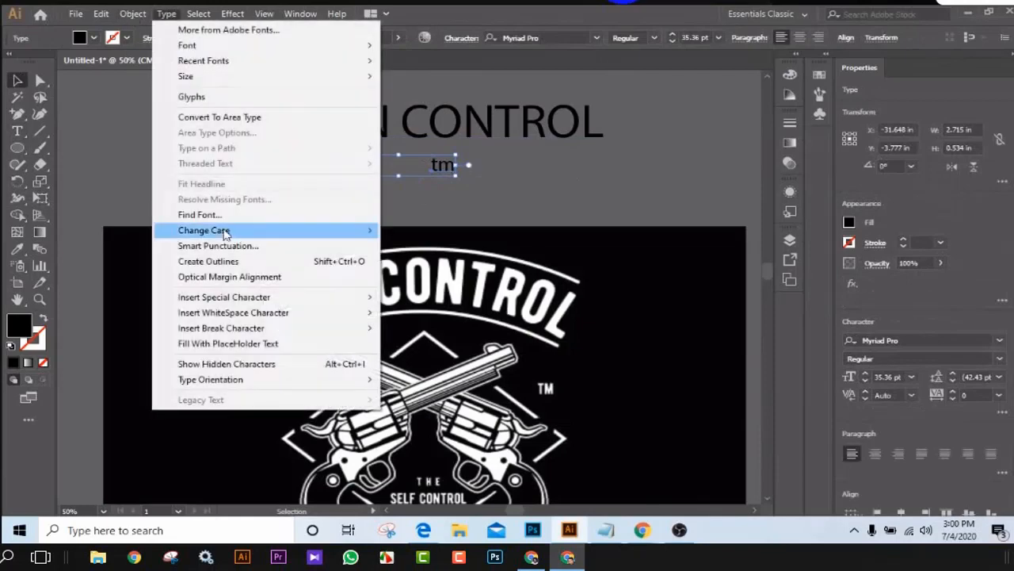
pyautogui.moveTo(218, 230)
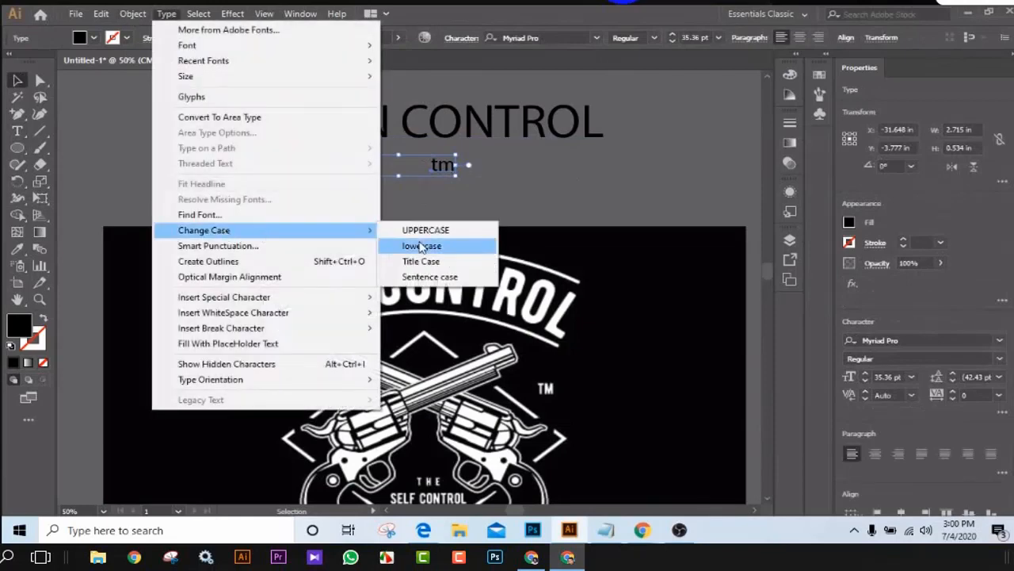
pyautogui.click(426, 230)
pyautogui.click(507, 192)
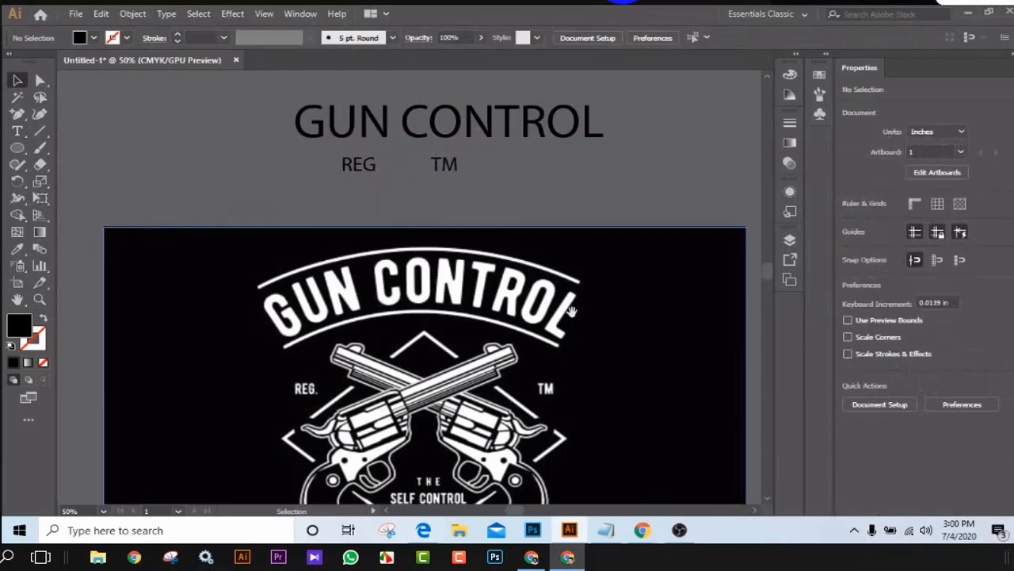
# Check the remaining slogans in the reference design and duplicate the GUN CONTROL heading above the original.
pyautogui.moveTo(572, 322); pyautogui.dragTo(561, 185)
pyautogui.moveTo(544, 267); pyautogui.dragTo(554, 220)
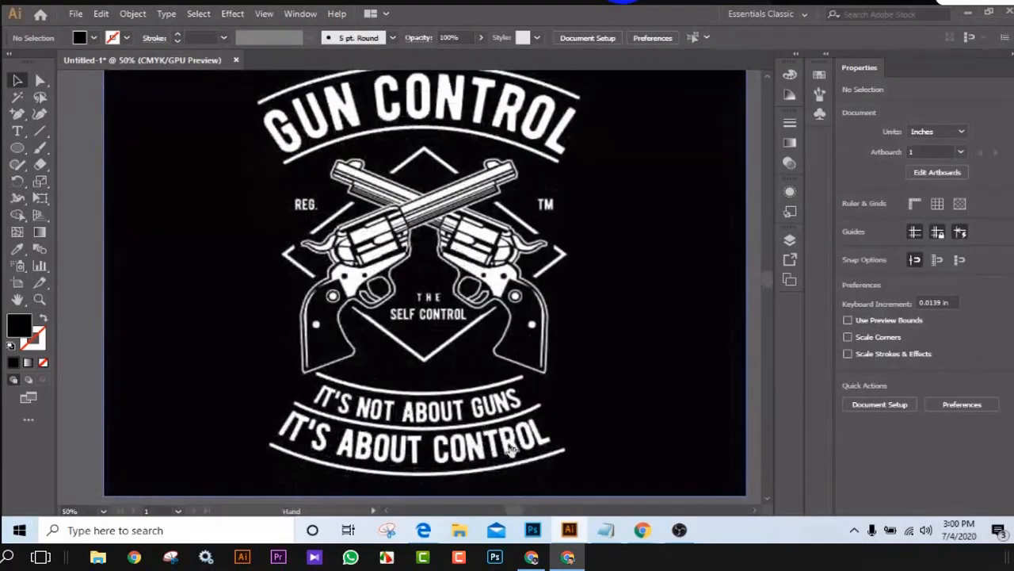
pyautogui.moveTo(528, 313); pyautogui.dragTo(526, 399)
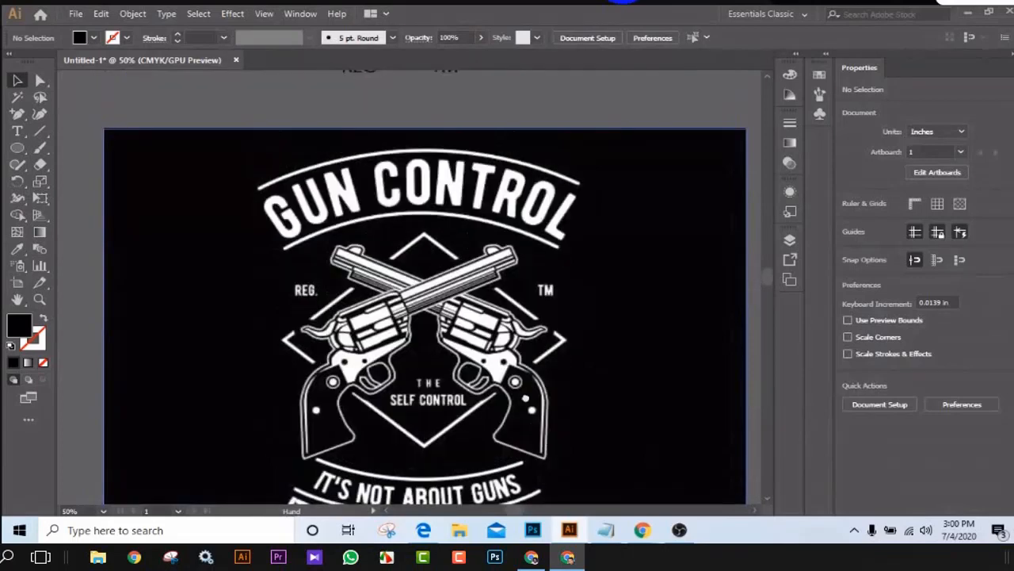
pyautogui.moveTo(548, 260); pyautogui.dragTo(516, 503)
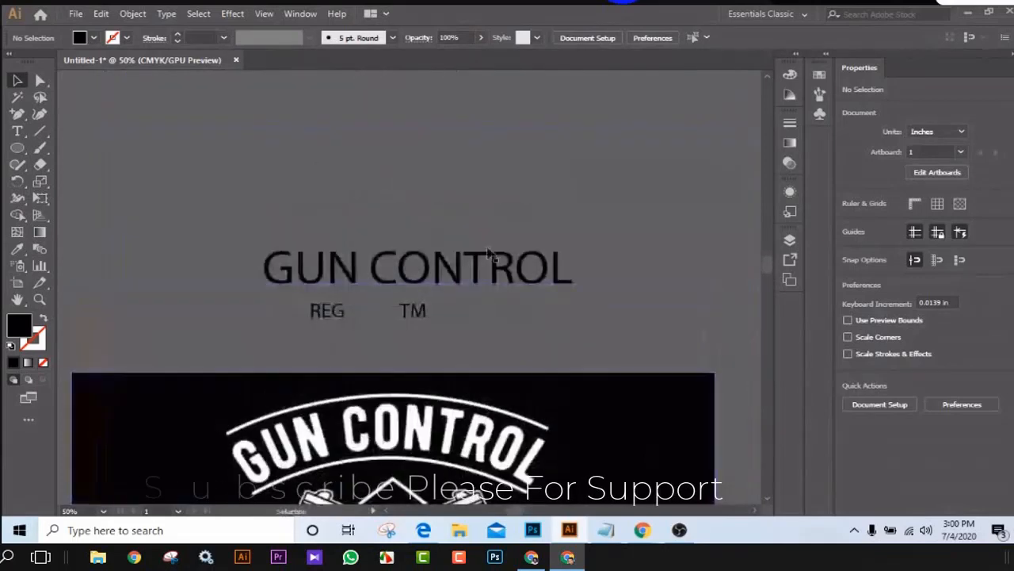
pyautogui.click(485, 271)
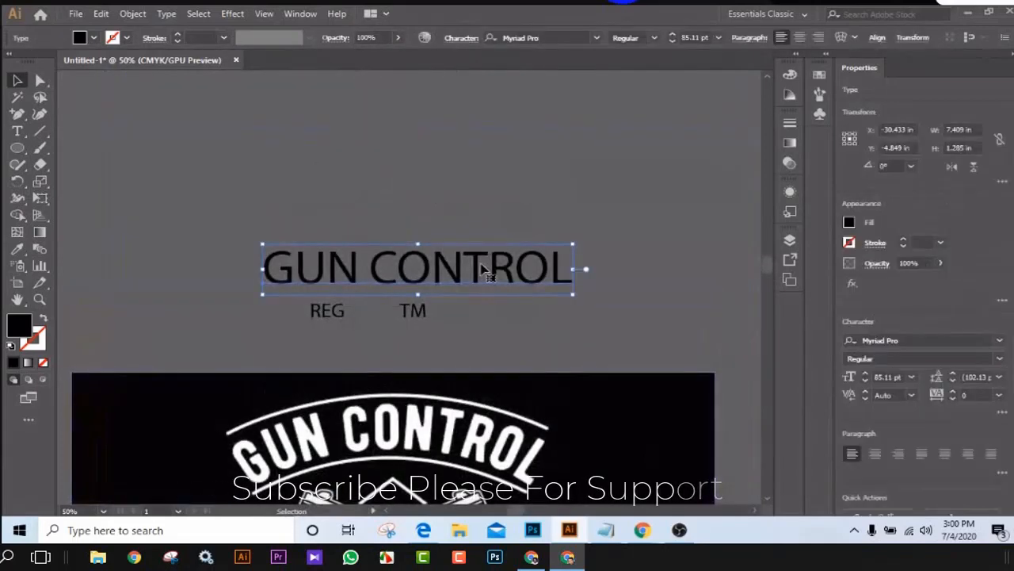
pyautogui.moveTo(485, 271); pyautogui.dragTo(481, 145)
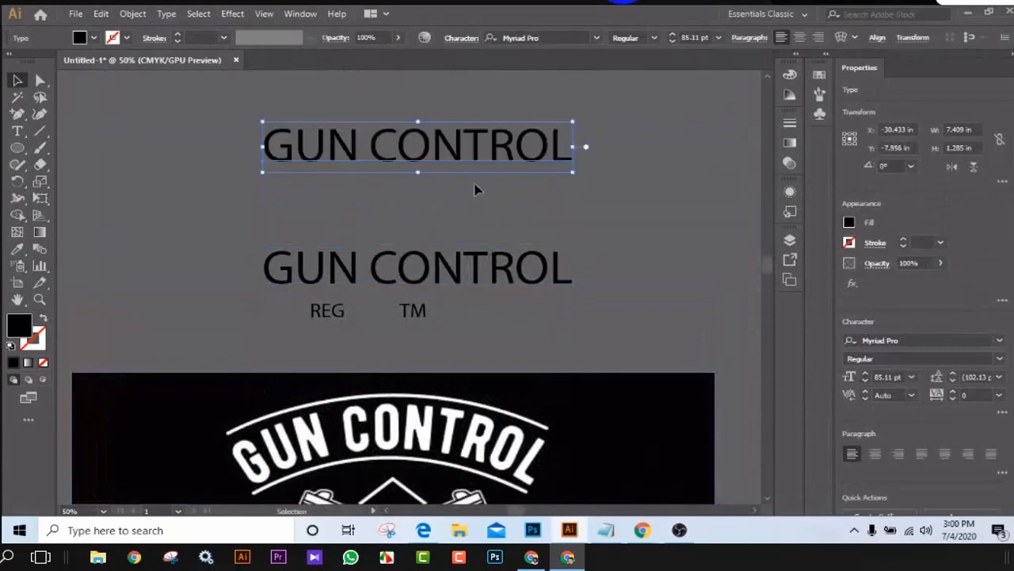
# Replace the wording of the upper GUN CONTROL copy with "its about control".
pyautogui.press('t')
pyautogui.moveTo(268, 147); pyautogui.dragTo(566, 148)
pyautogui.press('BackSpace')
pyautogui.write('i')
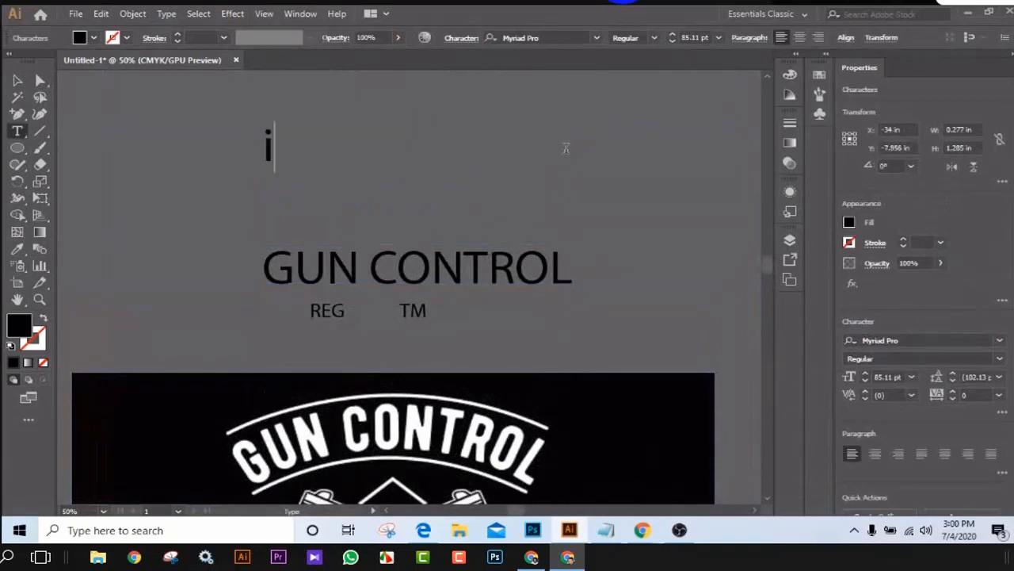
pyautogui.write('ts ')
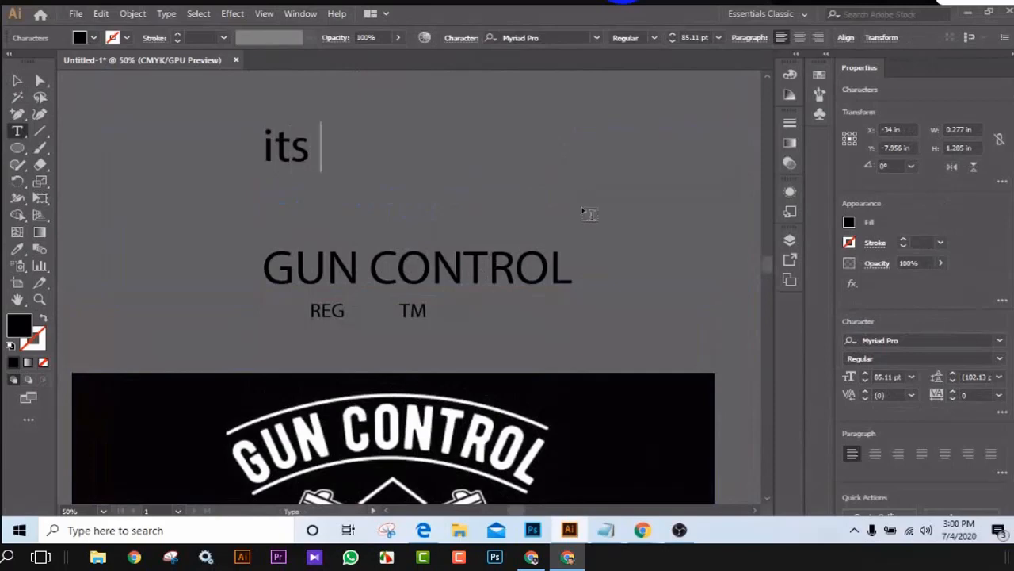
pyautogui.write('about')
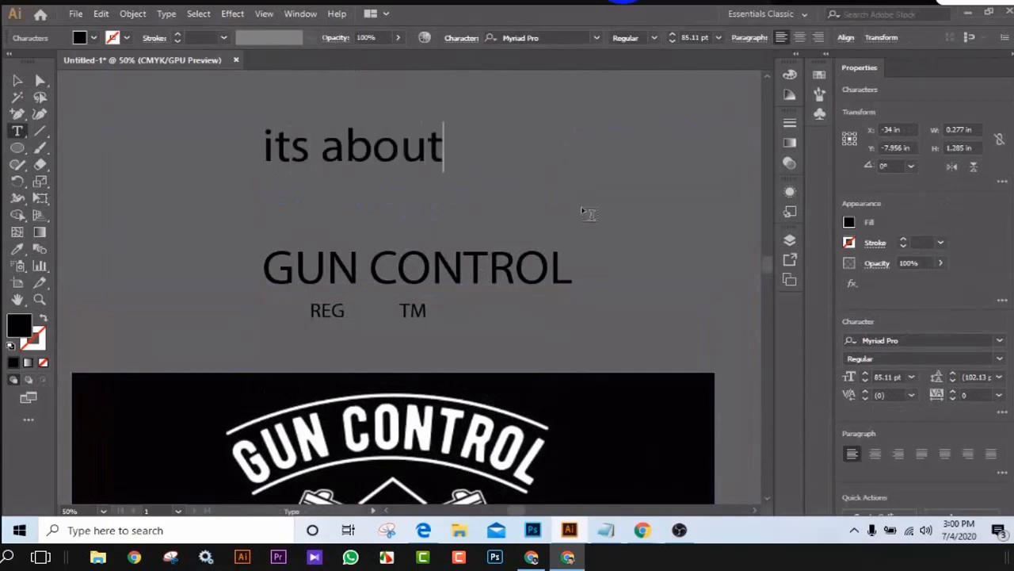
pyautogui.write(' control')
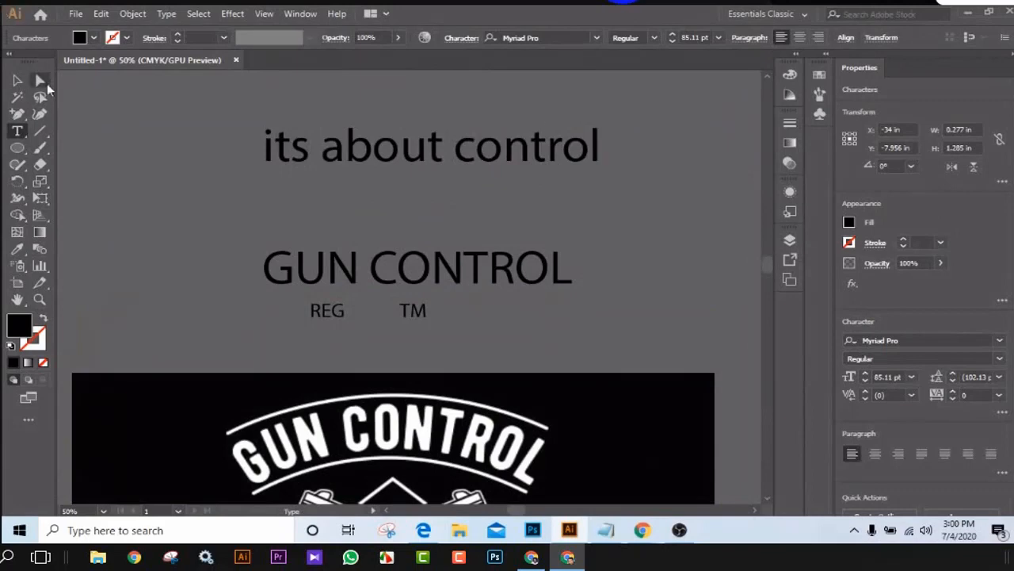
pyautogui.press('Escape')
pyautogui.click(552, 218)
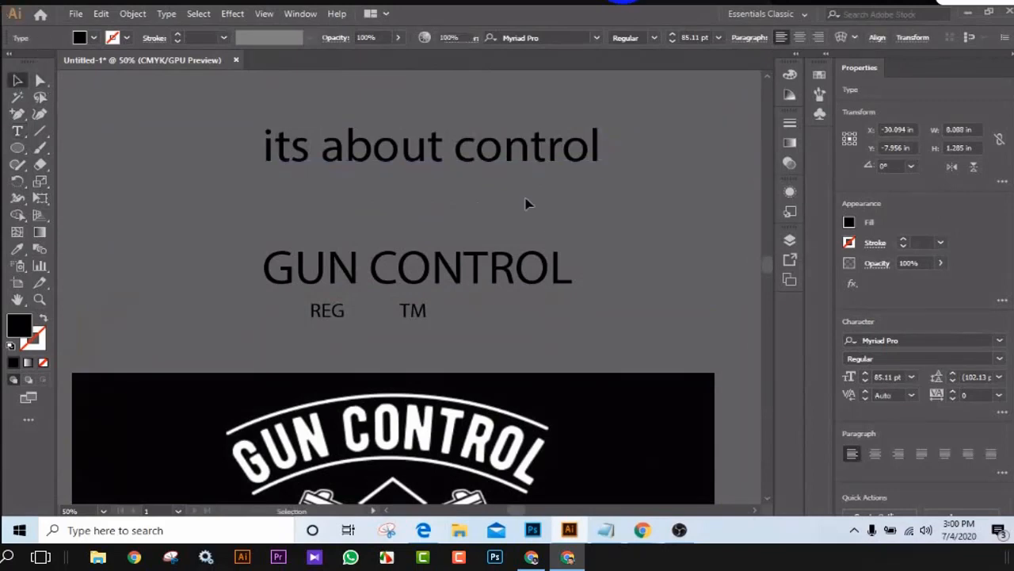
# Change the "its about control" text to uppercase.
pyautogui.click(467, 161)
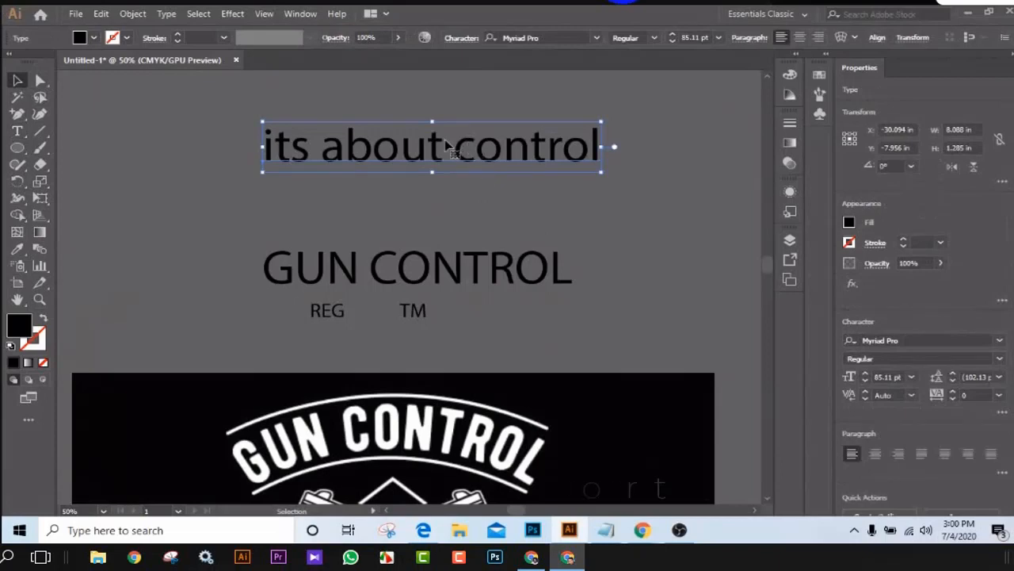
pyautogui.click(166, 14)
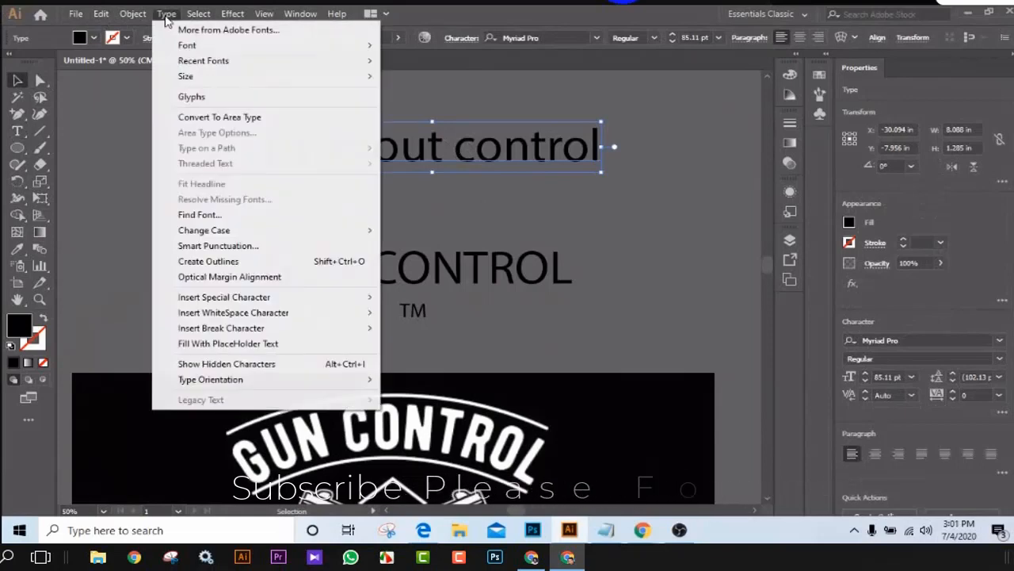
pyautogui.moveTo(252, 231)
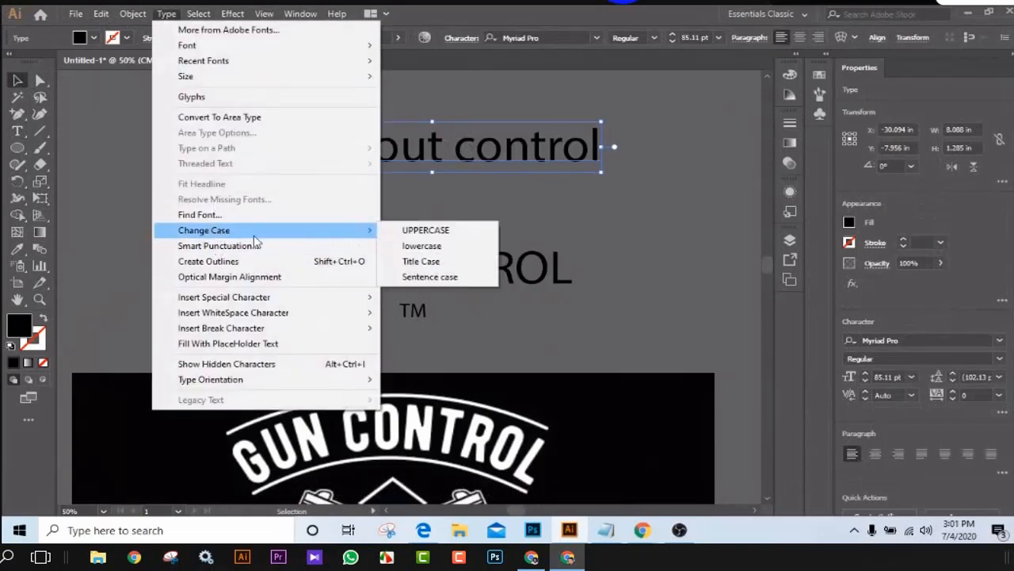
pyautogui.click(429, 230)
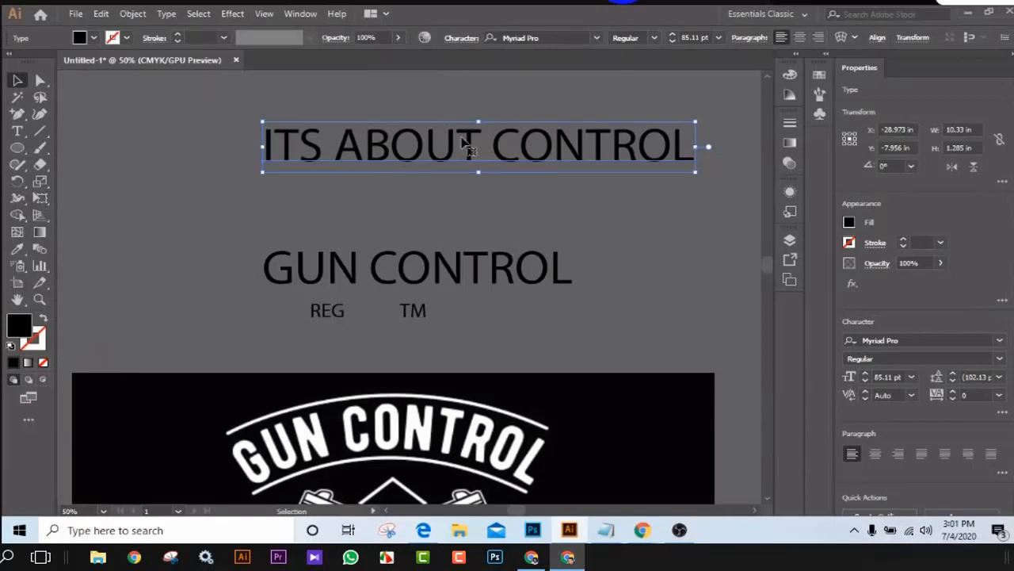
# Select the ITS ABOUT CONTROL, GUN CONTROL, REG and TM texts and move them together to the right of the reference image.
pyautogui.press('a')
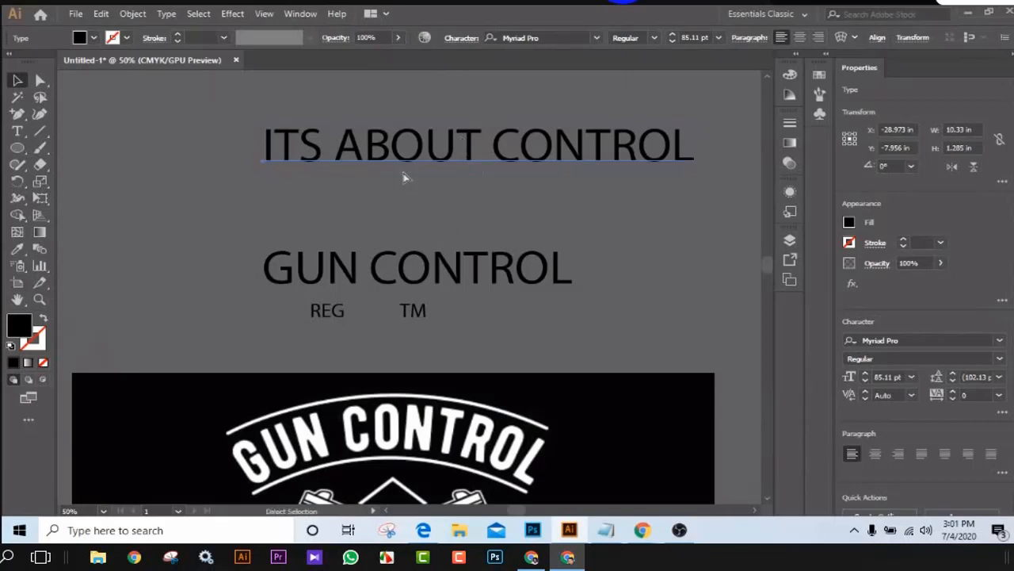
pyautogui.hotkey('ctrl', '-')
pyautogui.hotkey('ctrl', '-')
pyautogui.moveTo(534, 309); pyautogui.dragTo(385, 252)
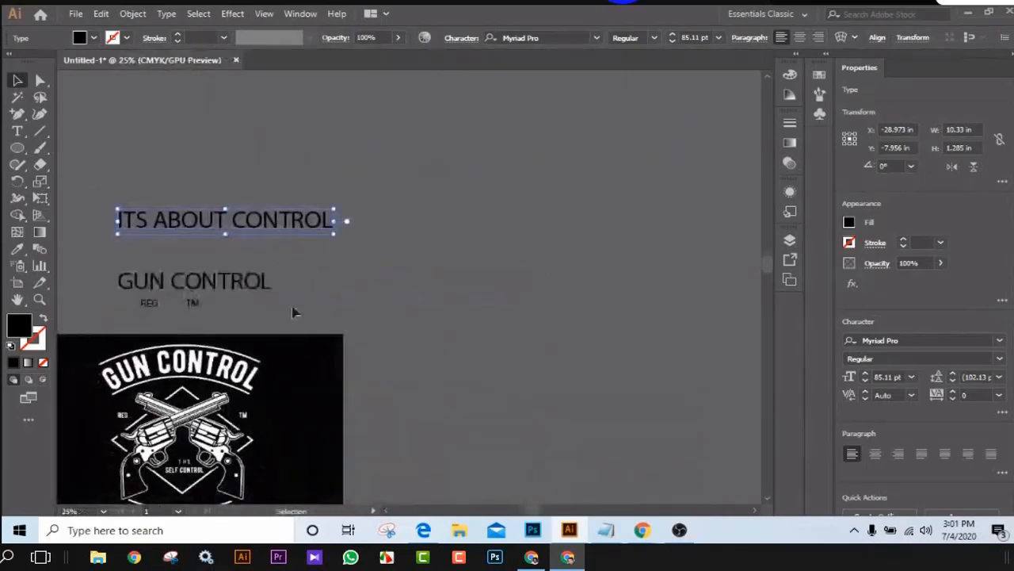
pyautogui.keyDown('shift'); pyautogui.click(253, 287); pyautogui.keyUp('shift')
pyautogui.moveTo(253, 287); pyautogui.dragTo(659, 341)
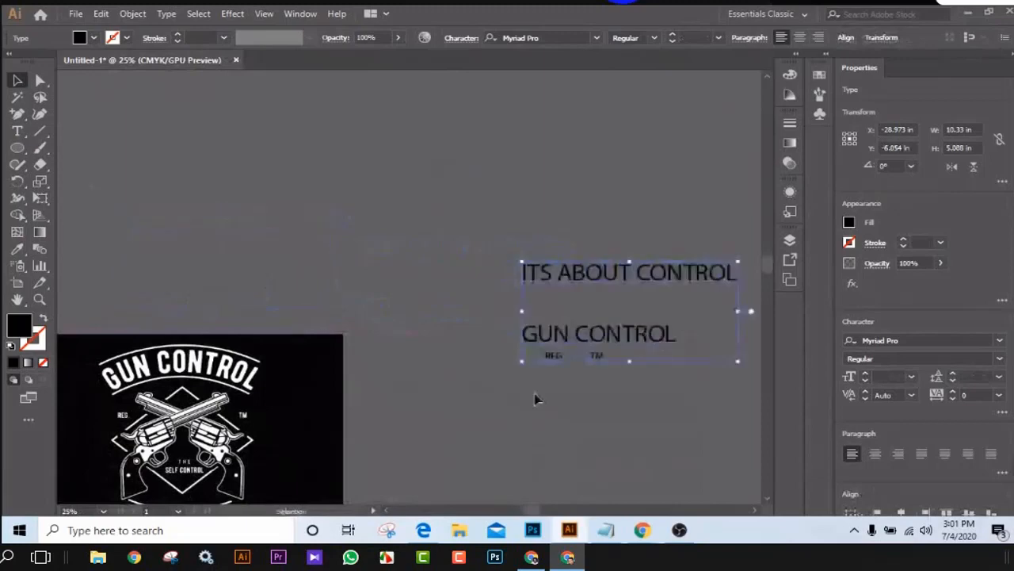
# Move the GUN CONTROL reference image closer to the artboard, placing it below the slogan texts.
pyautogui.moveTo(555, 420); pyautogui.dragTo(400, 286)
pyautogui.moveTo(151, 308); pyautogui.dragTo(381, 376)
pyautogui.moveTo(550, 374); pyautogui.dragTo(394, 367)
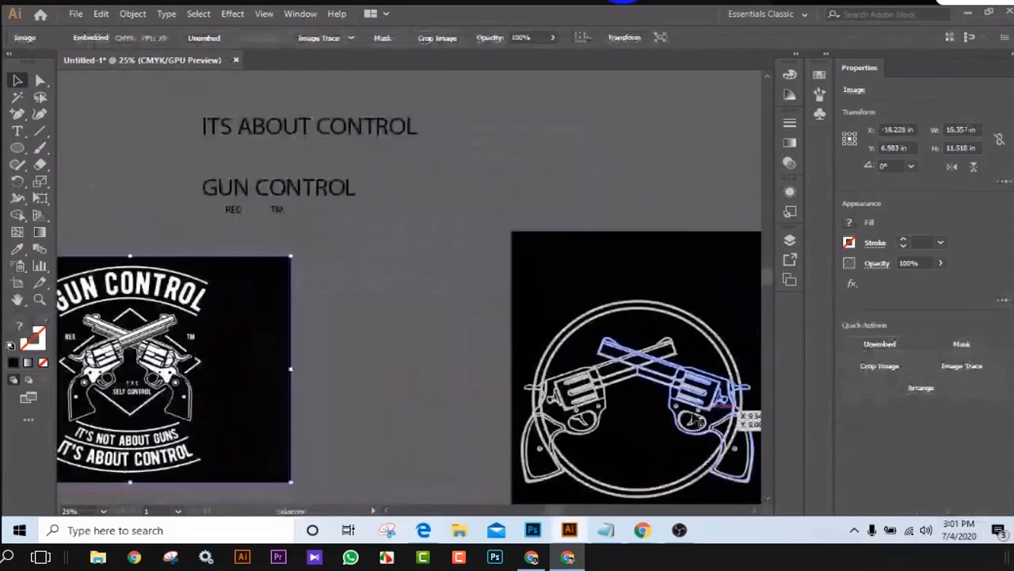
pyautogui.moveTo(694, 399); pyautogui.dragTo(645, 383)
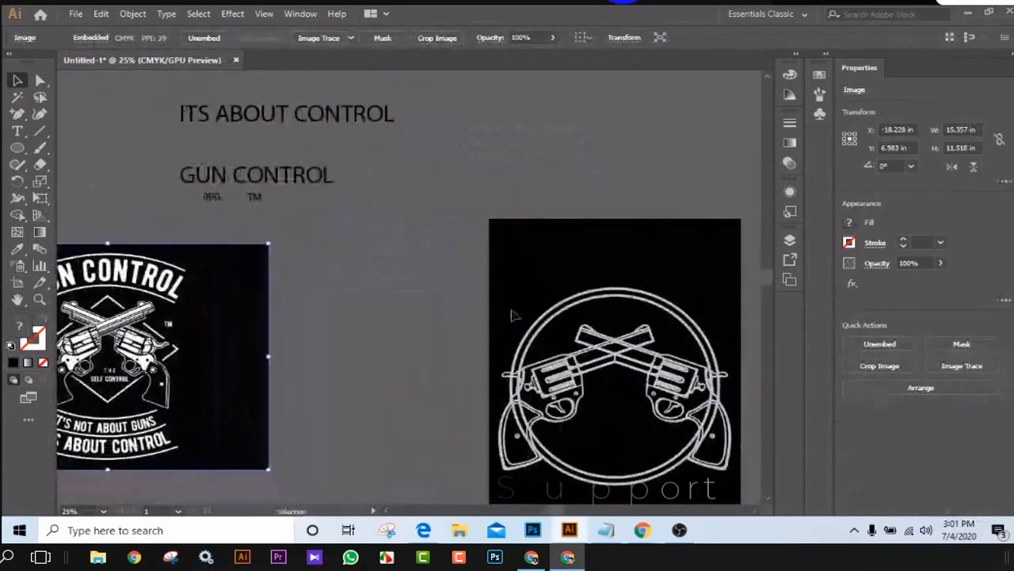
# Group the crossed revolvers with the double circle and align the group to the artboard's horizontal center.
pyautogui.click(601, 414)
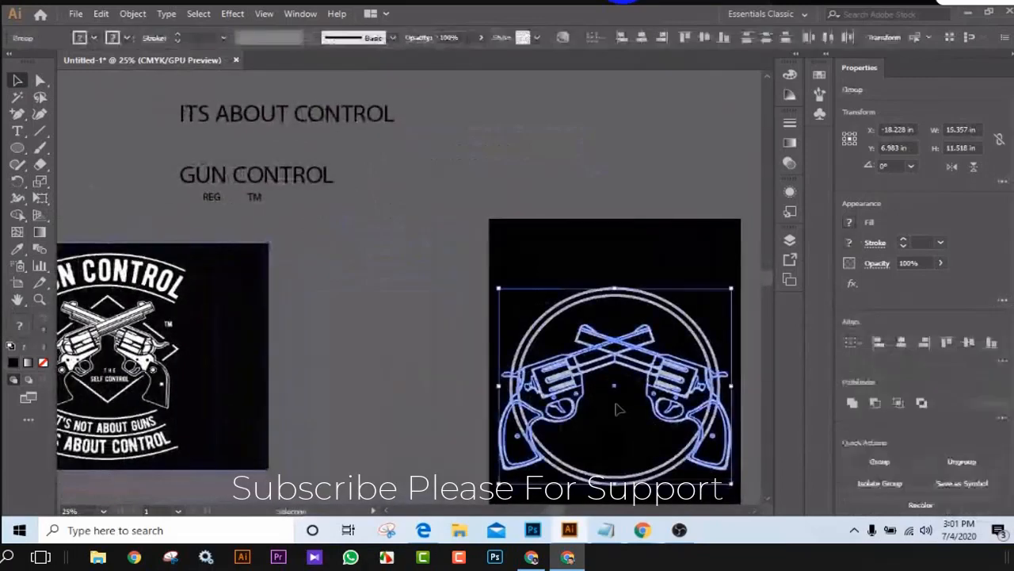
pyautogui.hotkey('ctrl', 'g')
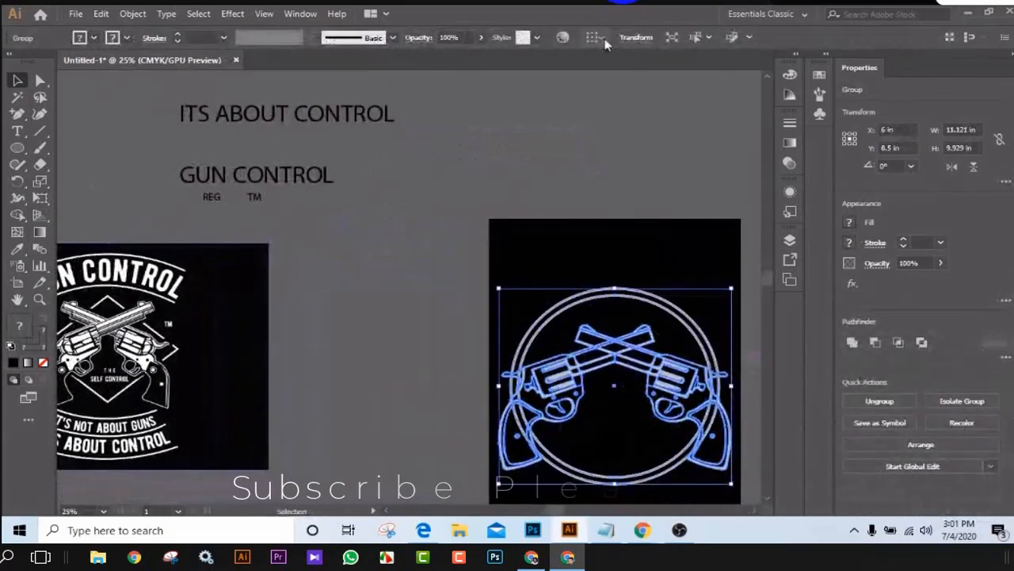
pyautogui.click(599, 37)
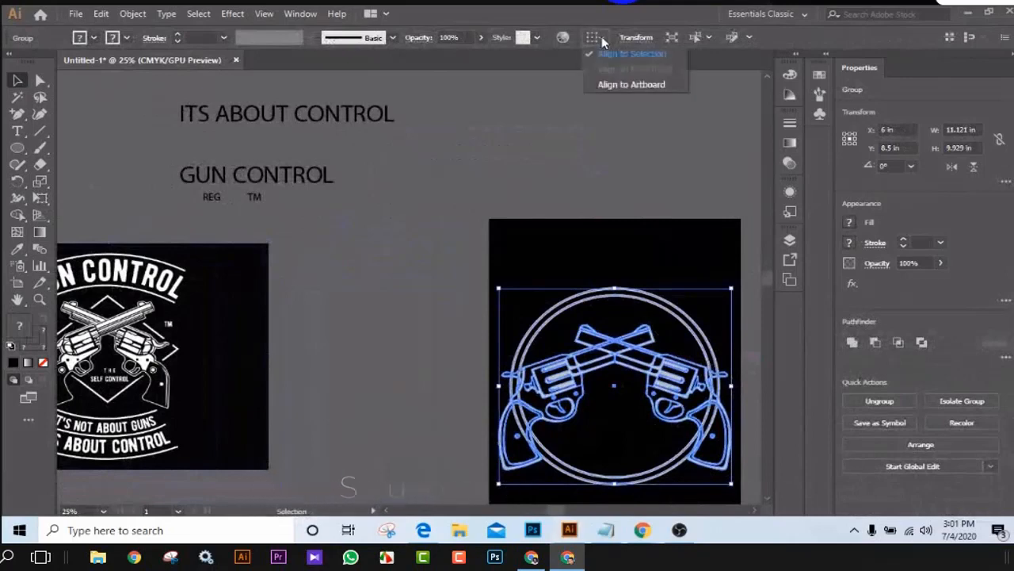
pyautogui.click(632, 84)
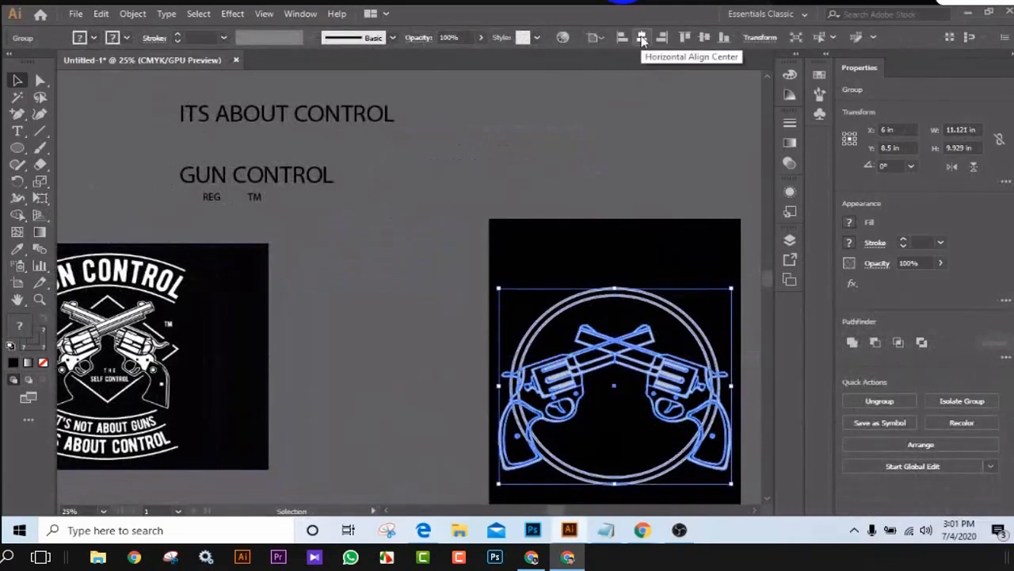
pyautogui.click(580, 161)
# Select all four slogan texts and place a copy of the set to the left of the originals.
pyautogui.press('space')
pyautogui.moveTo(552, 226); pyautogui.dragTo(590, 244)
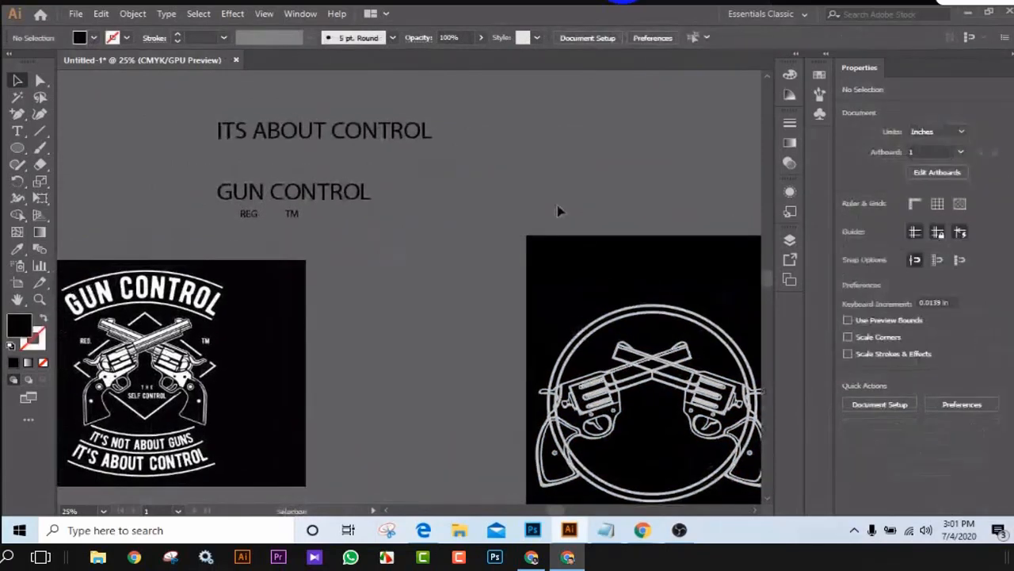
pyautogui.click(345, 134)
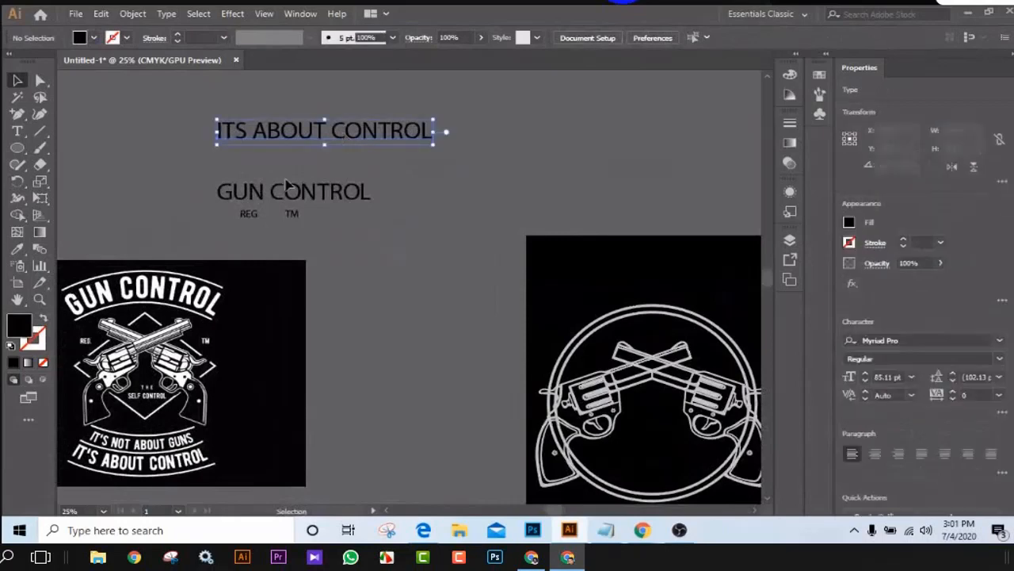
pyautogui.keyDown('shift'); pyautogui.click(351, 198); pyautogui.keyUp('shift')
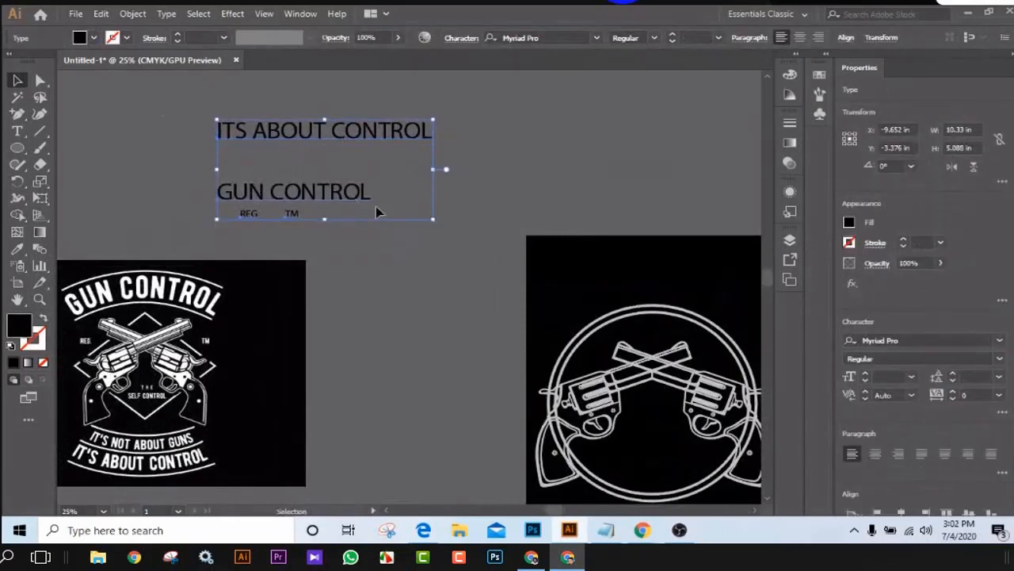
pyautogui.moveTo(378, 211); pyautogui.dragTo(563, 229)
pyautogui.moveTo(492, 216); pyautogui.dragTo(164, 185)
pyautogui.moveTo(562, 283); pyautogui.dragTo(448, 306)
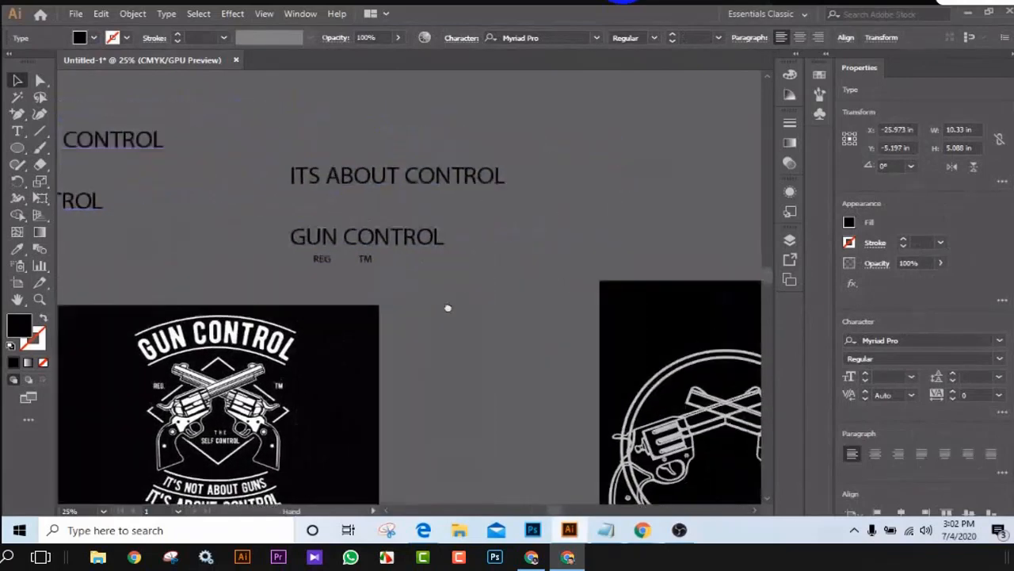
# Move the original texts nearer the artboard, stacking ITS ABOUT CONTROL above GUN CONTROL with REG and TM beneath.
pyautogui.moveTo(407, 181); pyautogui.dragTo(568, 145)
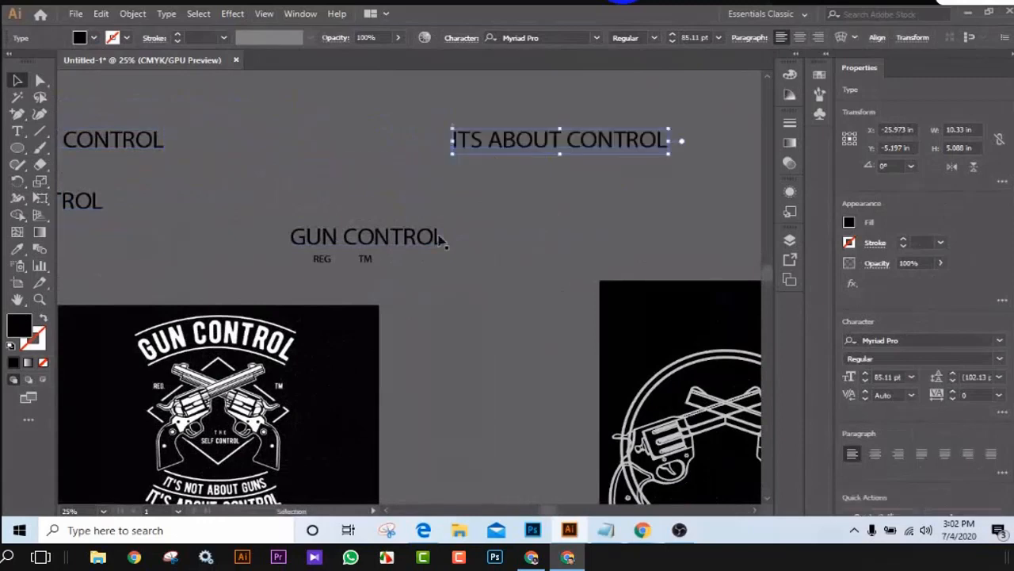
pyautogui.moveTo(436, 237); pyautogui.dragTo(626, 182)
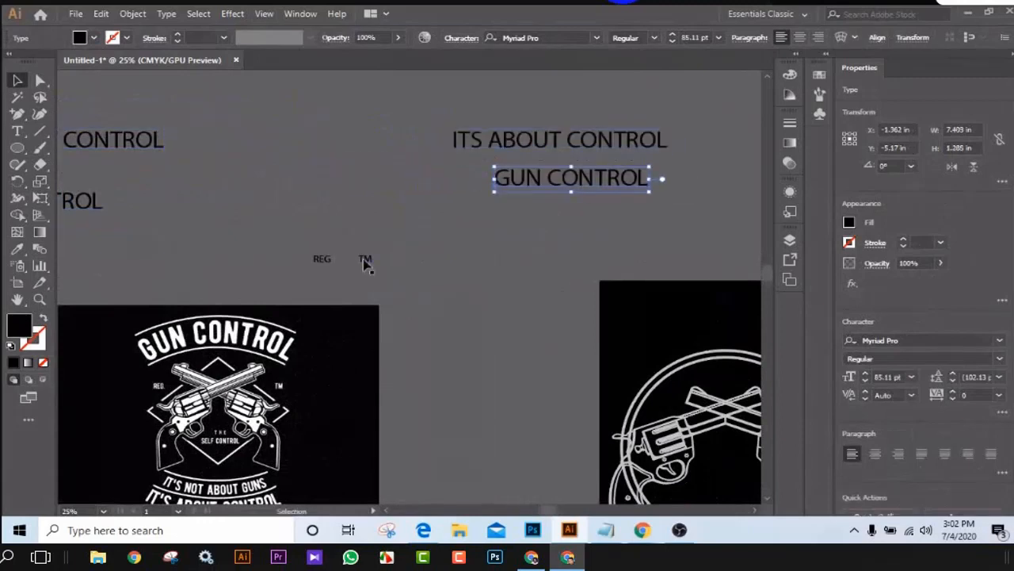
pyautogui.click(369, 267)
pyautogui.moveTo(369, 267); pyautogui.dragTo(563, 236)
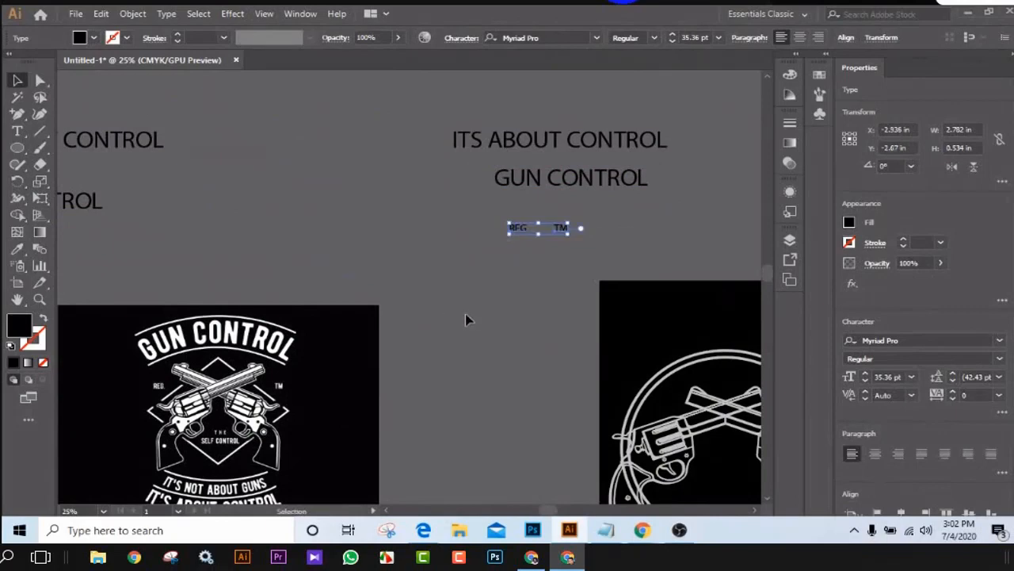
pyautogui.moveTo(465, 319); pyautogui.dragTo(435, 254)
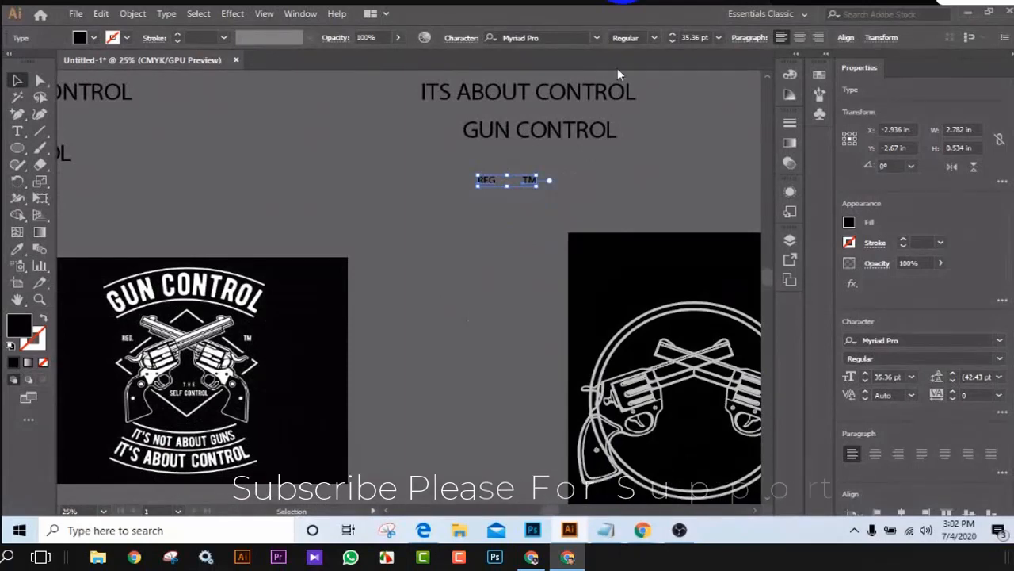
# Switch to Chrome and search Google for "sparkel" in a new tab.
pyautogui.moveTo(642, 530)
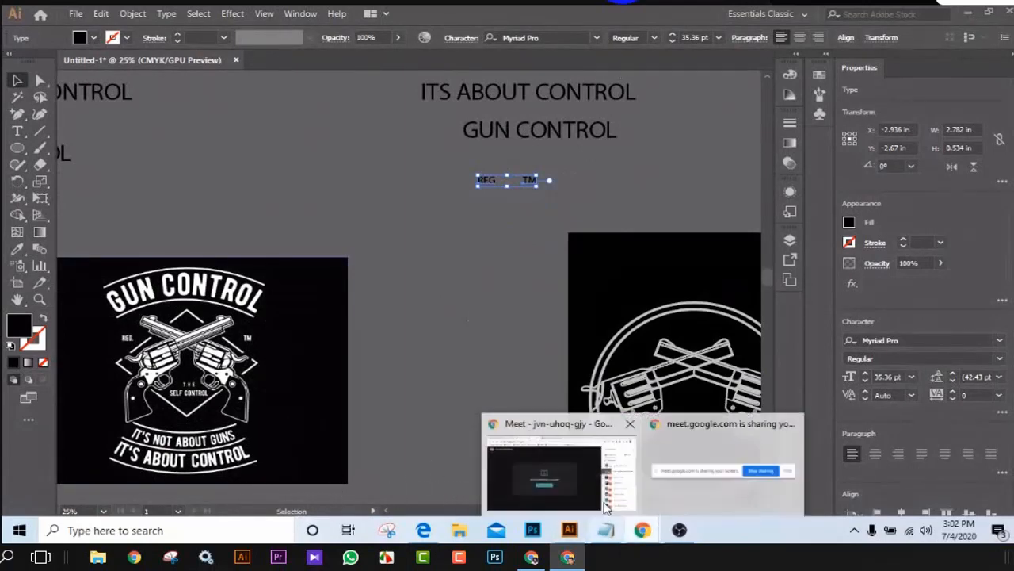
pyautogui.click(607, 506)
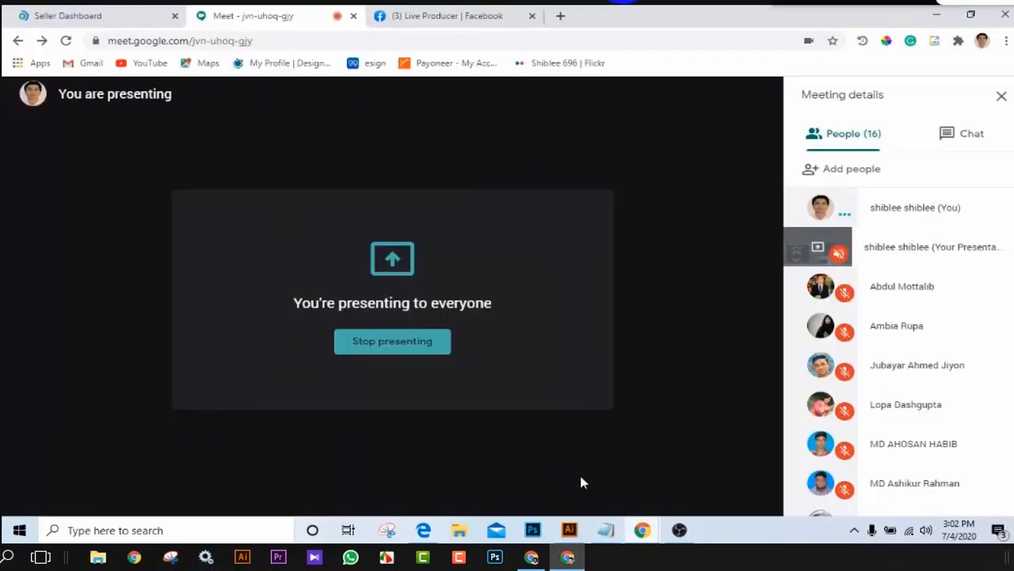
pyautogui.click(560, 16)
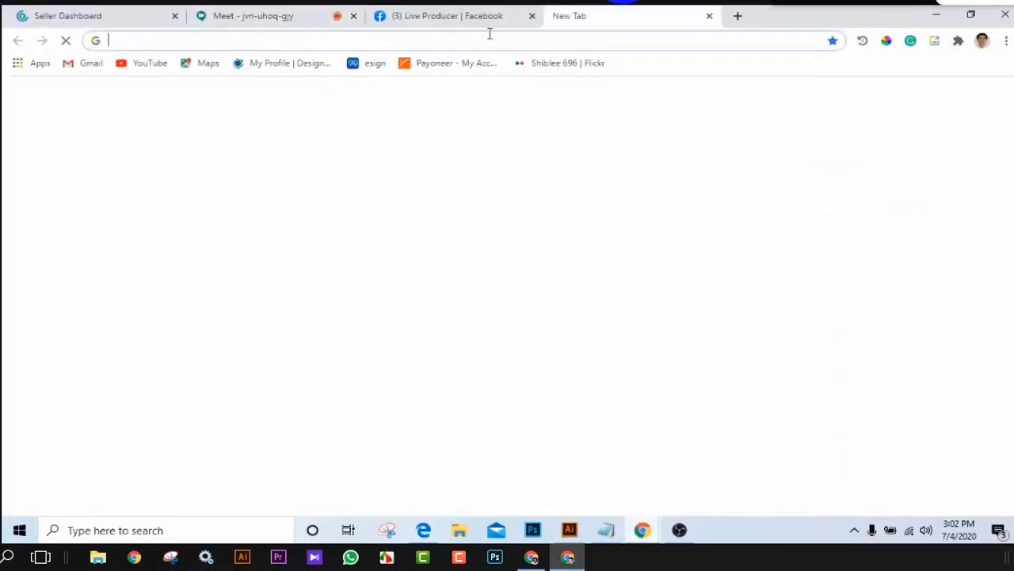
pyautogui.click(477, 38)
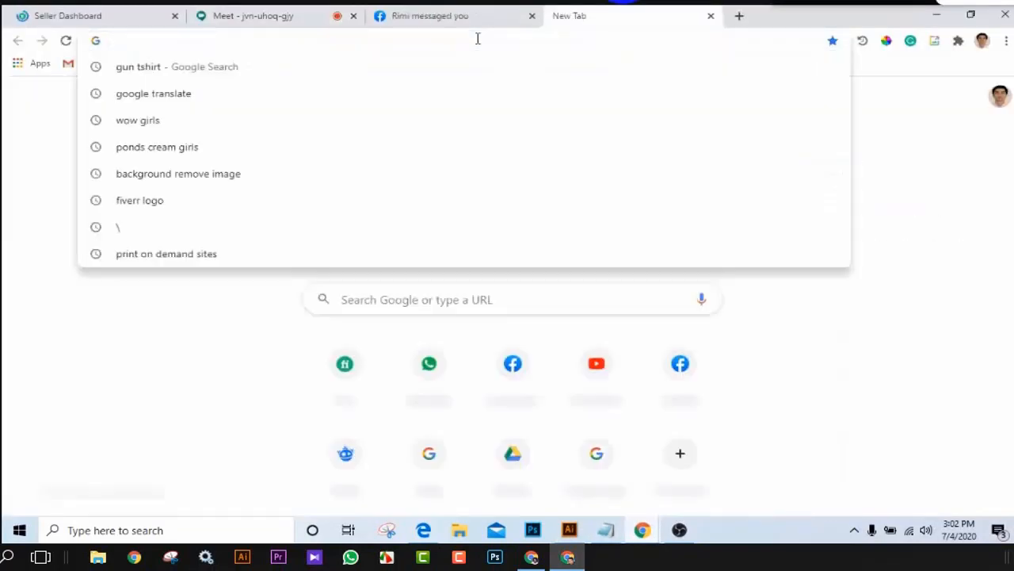
pyautogui.write('spar')
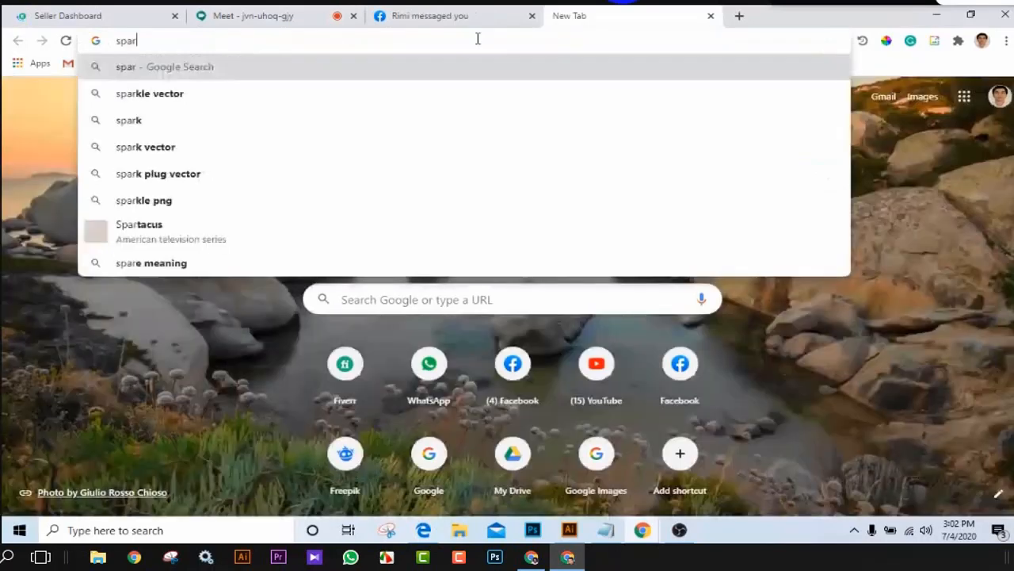
pyautogui.write('kel')
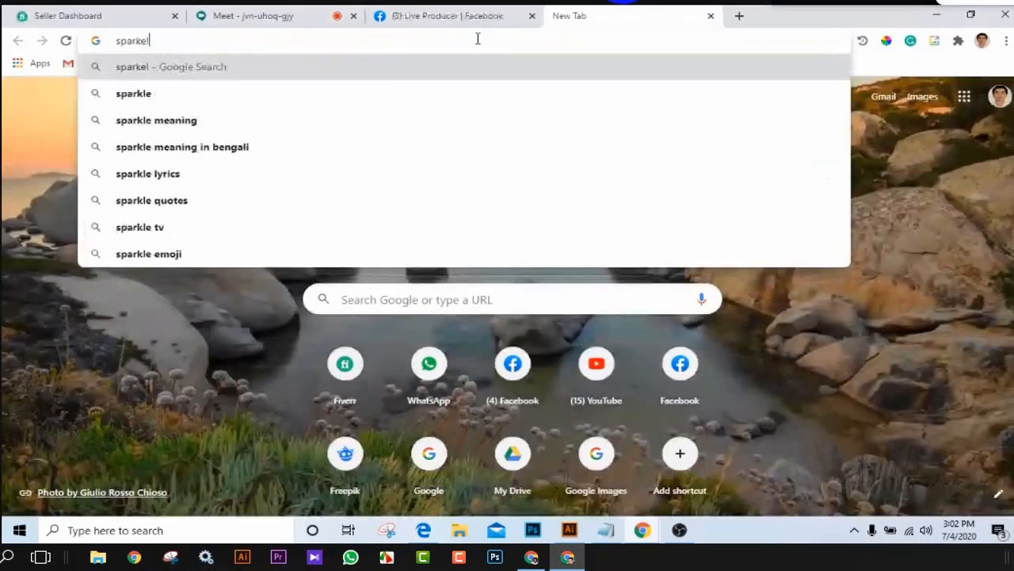
pyautogui.press('Return')
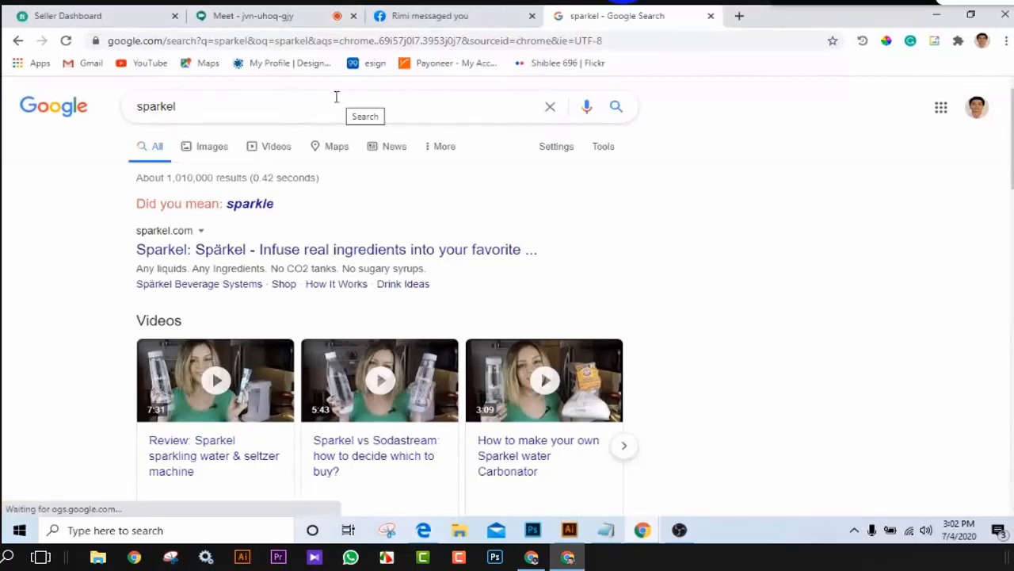
# Search Google for "sparkle shape" and show the image results.
pyautogui.click(223, 109)
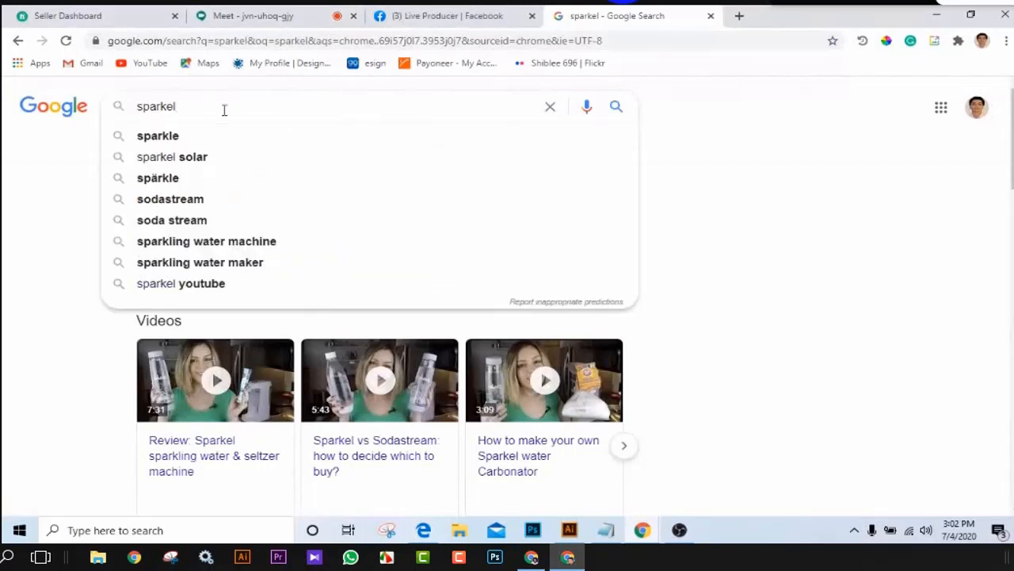
pyautogui.write('s')
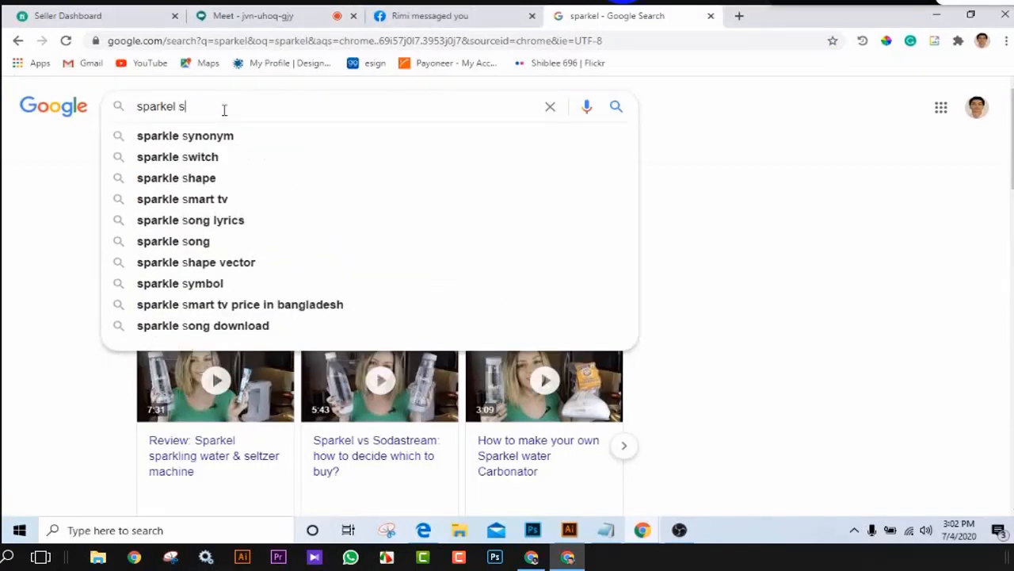
pyautogui.write('hape')
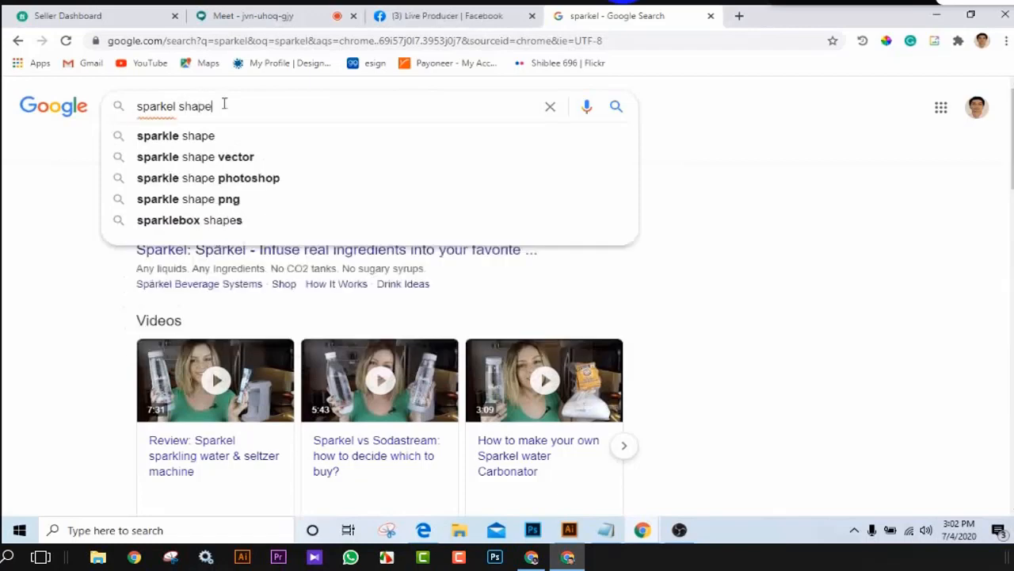
pyautogui.click(198, 136)
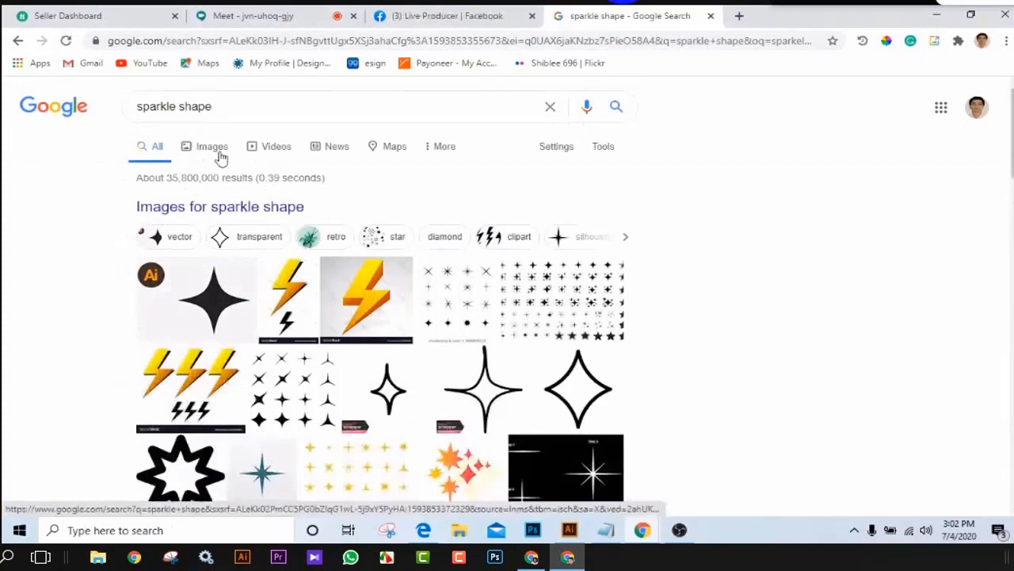
pyautogui.click(223, 153)
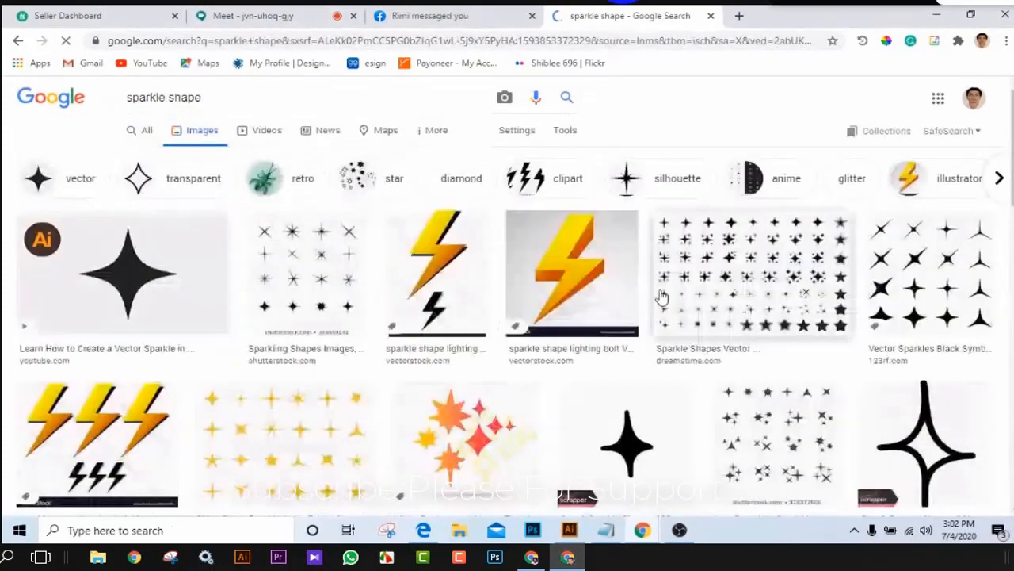
# Examine the sparkle shape image results for a suitable reference.
pyautogui.scroll(-1, 572, 254)
pyautogui.scroll(-1, 567, 253)
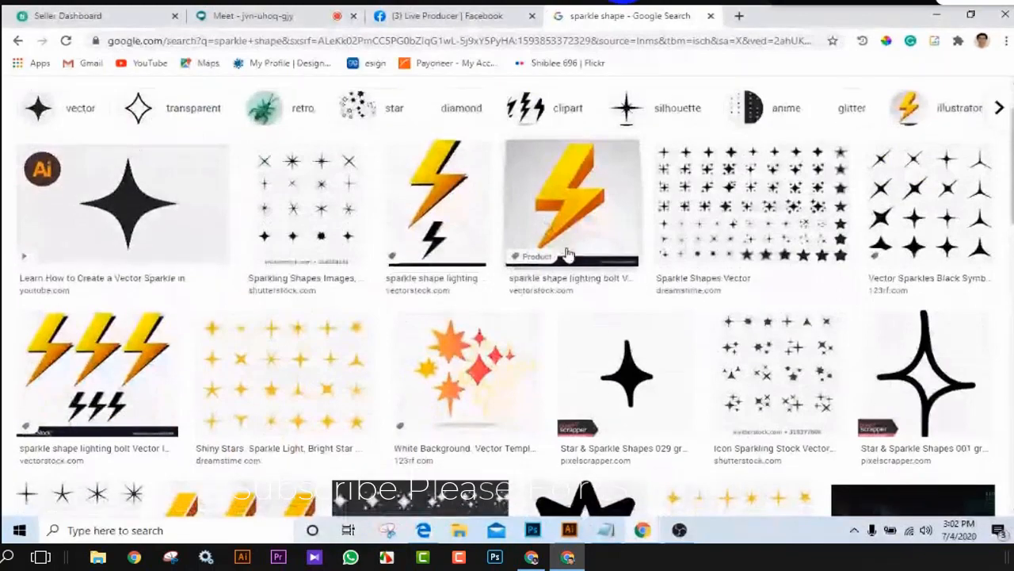
pyautogui.scroll(-2, 567, 254)
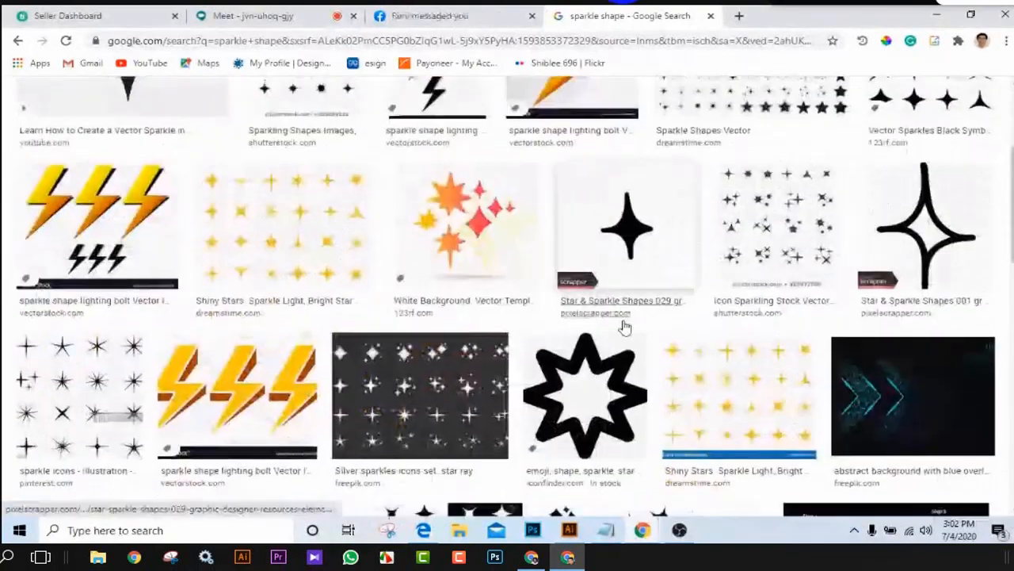
pyautogui.scroll(-2, 614, 321)
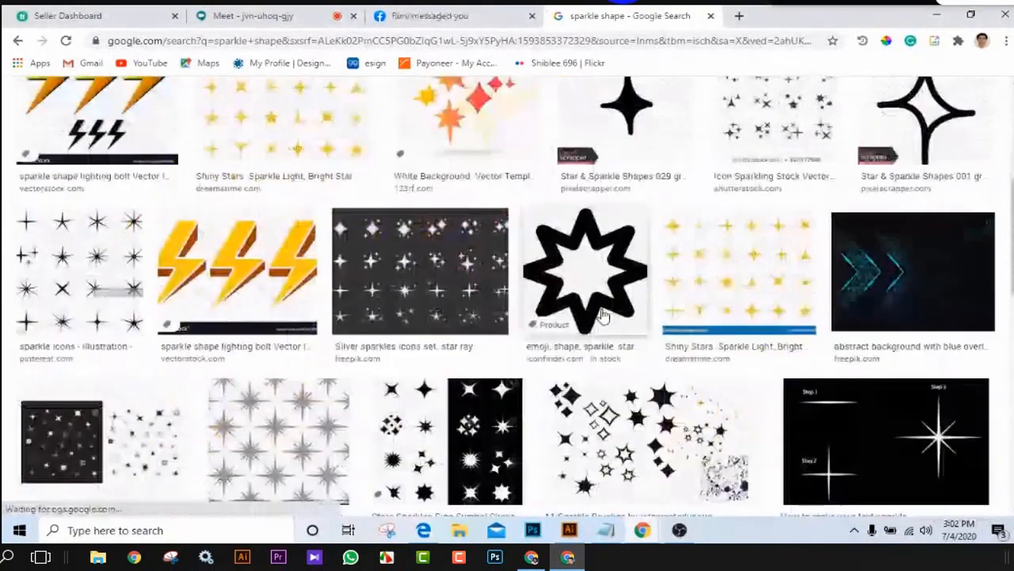
pyautogui.scroll(-3, 603, 315)
pyautogui.scroll(-4, 626, 337)
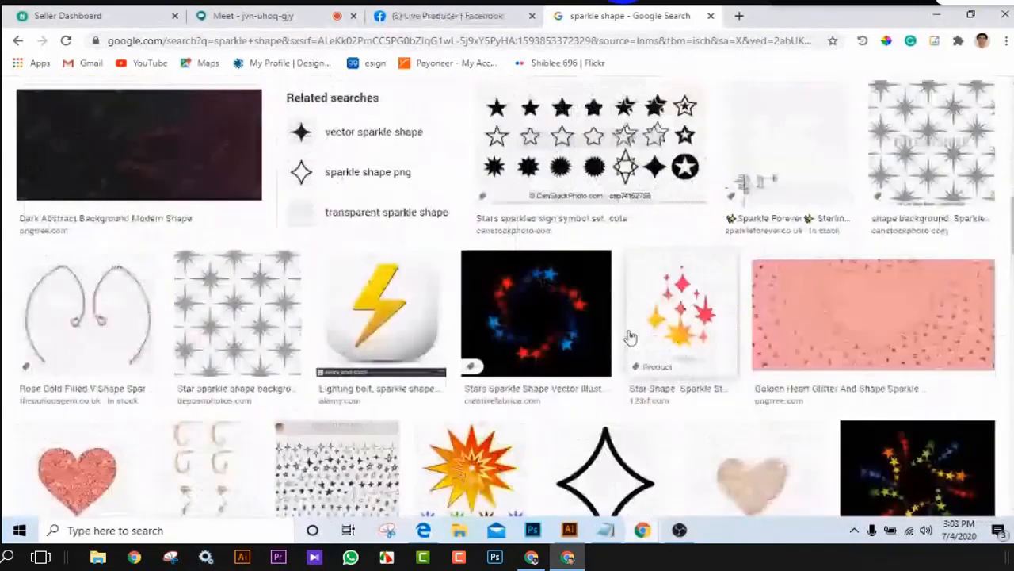
pyautogui.scroll(-6, 447, 353)
pyautogui.scroll(2, 487, 356)
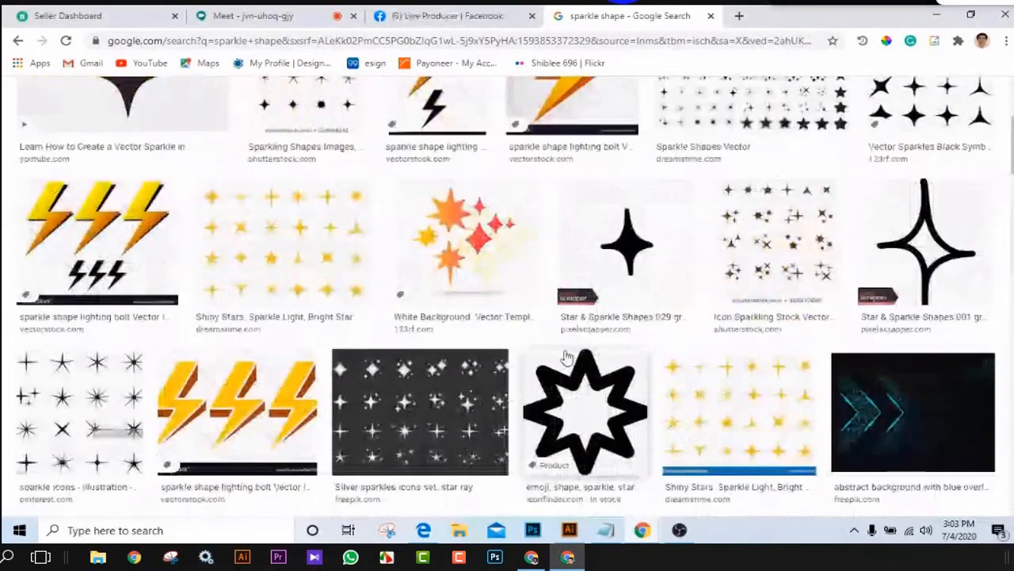
# Open the VectorStock result with three yellow lightning bolts and copy its title "Lighting bolt sparkle shape lighting bolt".
pyautogui.click(127, 247)
pyautogui.scroll(-3, 692, 329)
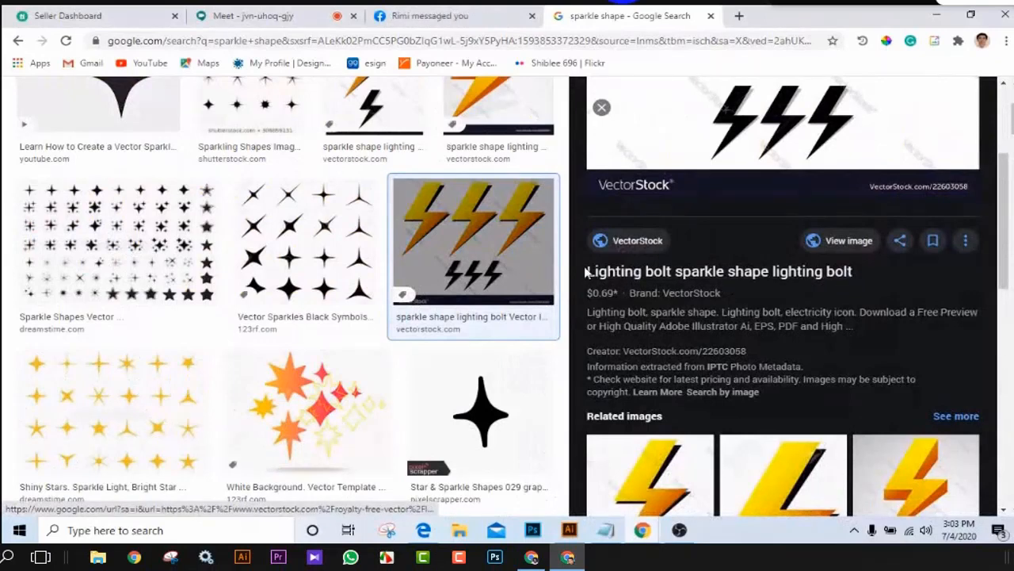
pyautogui.moveTo(584, 270); pyautogui.dragTo(852, 268)
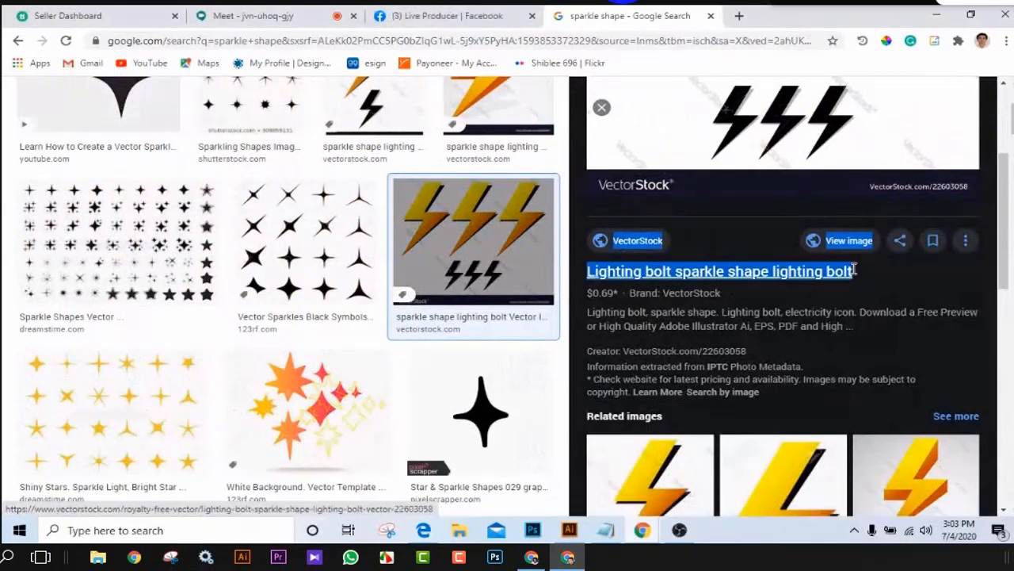
pyautogui.rightClick(788, 281)
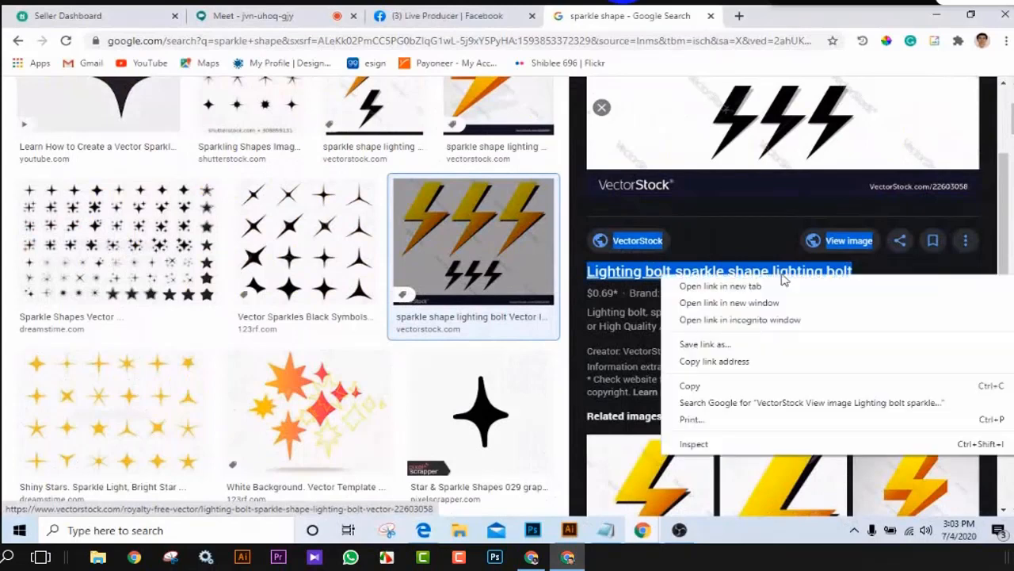
pyautogui.click(690, 386)
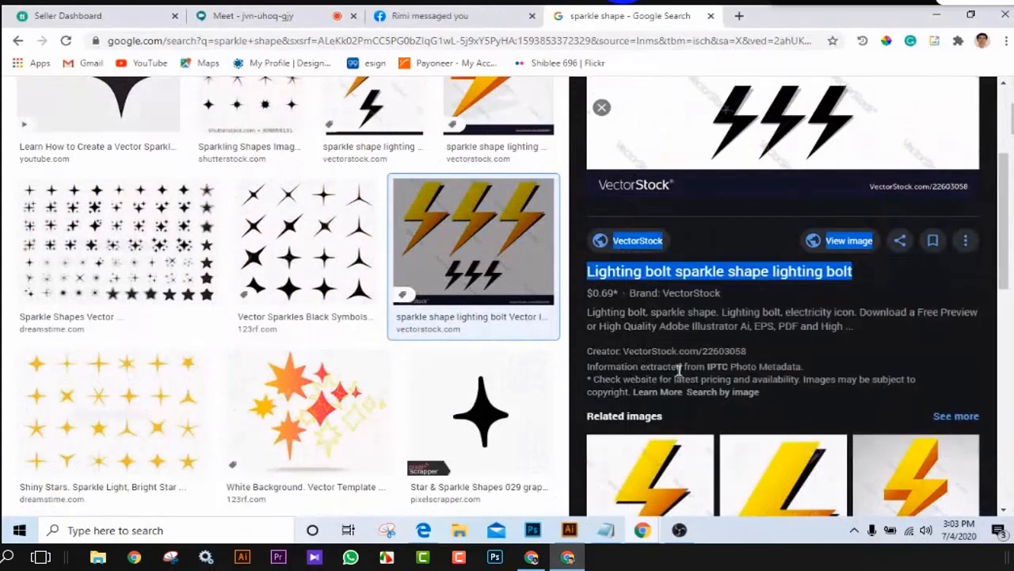
# Open the black YA Webdesign lightning icon from the related images at full size and save it to the Desktop as lighting-icon-png-17.
pyautogui.scroll(-6, 679, 370)
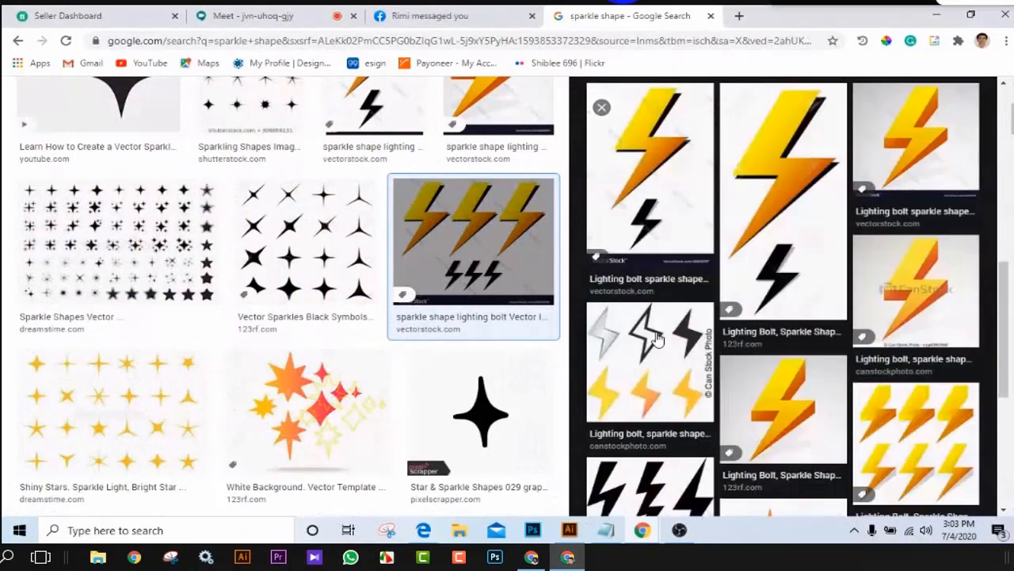
pyautogui.click(940, 407)
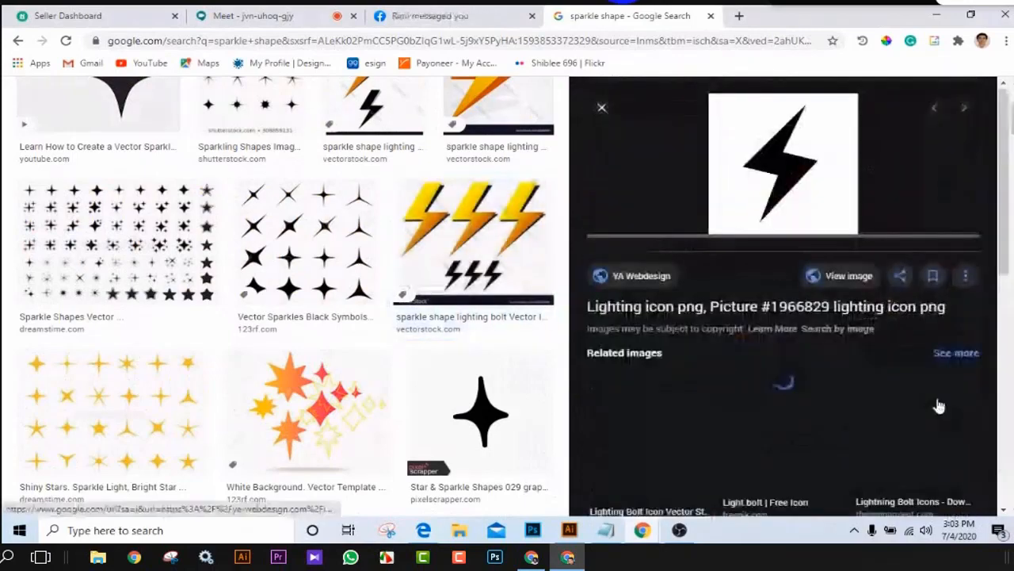
pyautogui.click(849, 277)
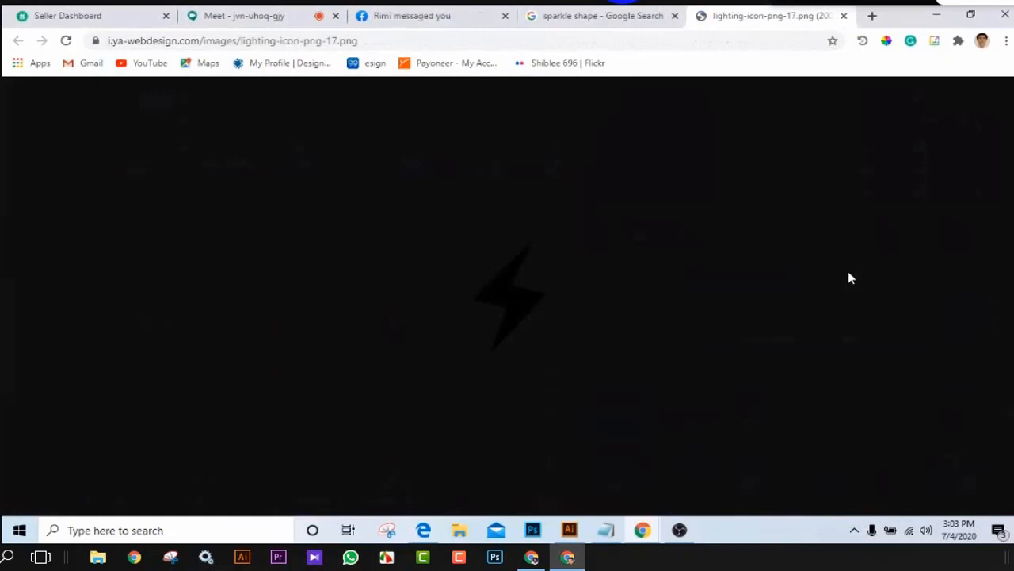
pyautogui.rightClick(515, 290)
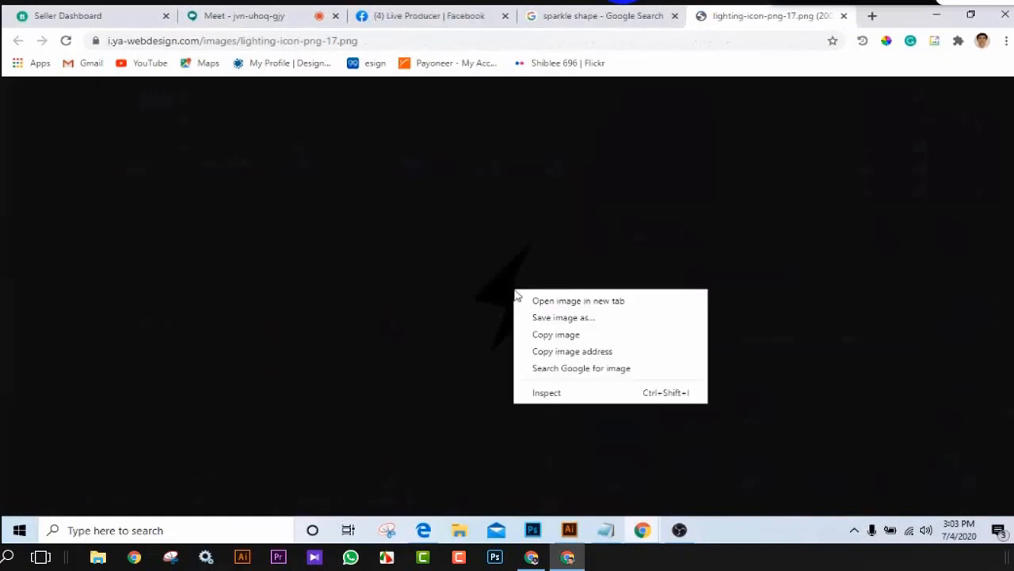
pyautogui.click(577, 317)
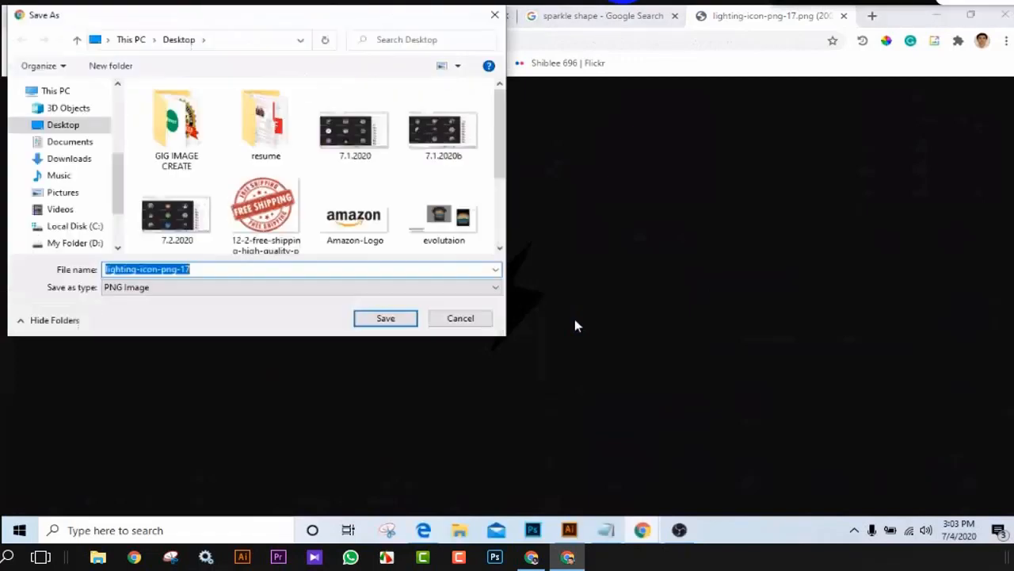
pyautogui.click(387, 318)
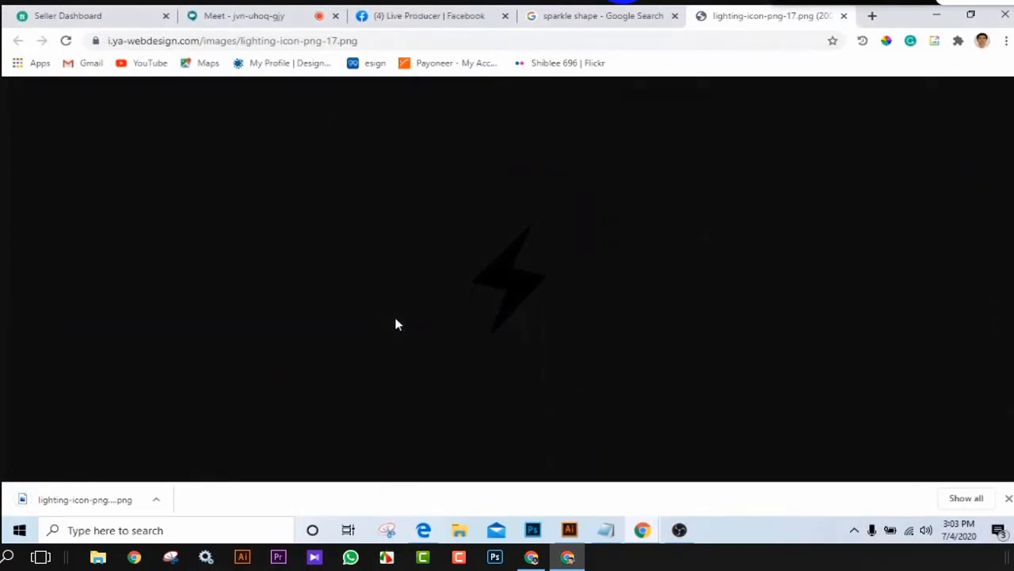
# Show the downloaded lightning icon in its folder and place it in the Illustrator document between the two sets of slogan texts.
pyautogui.click(156, 499)
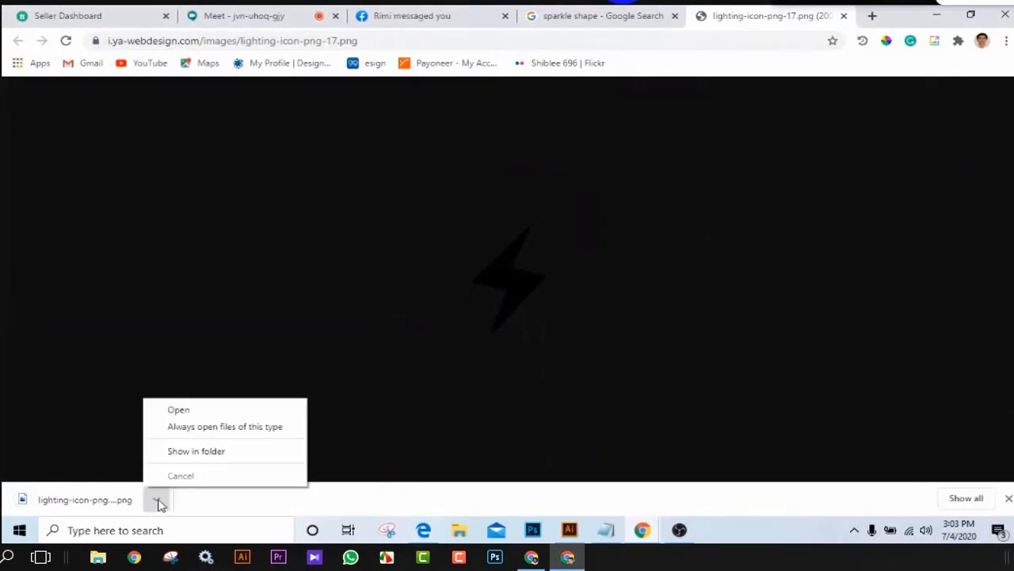
pyautogui.click(227, 458)
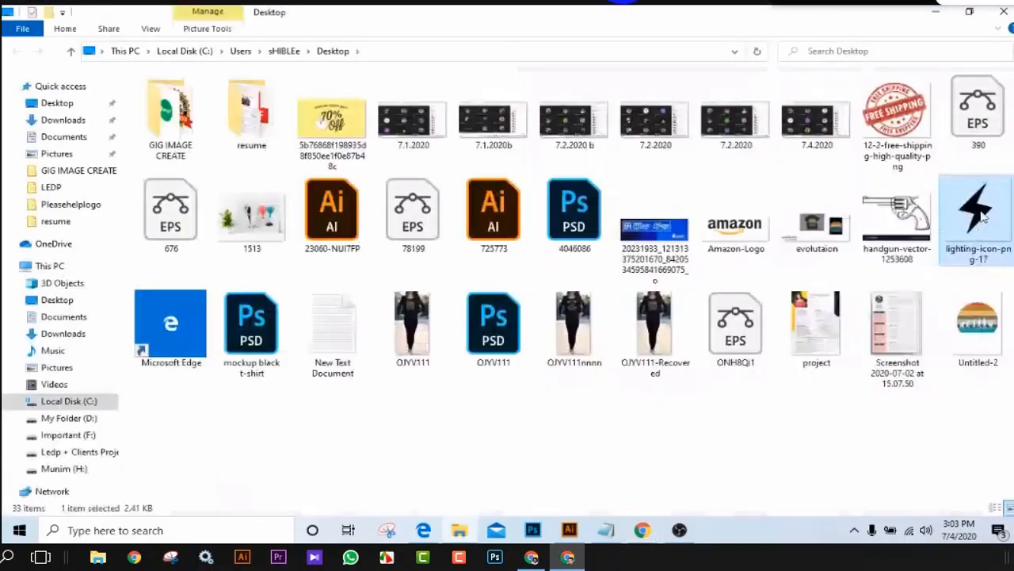
pyautogui.moveTo(976, 220); pyautogui.dragTo(336, 165)
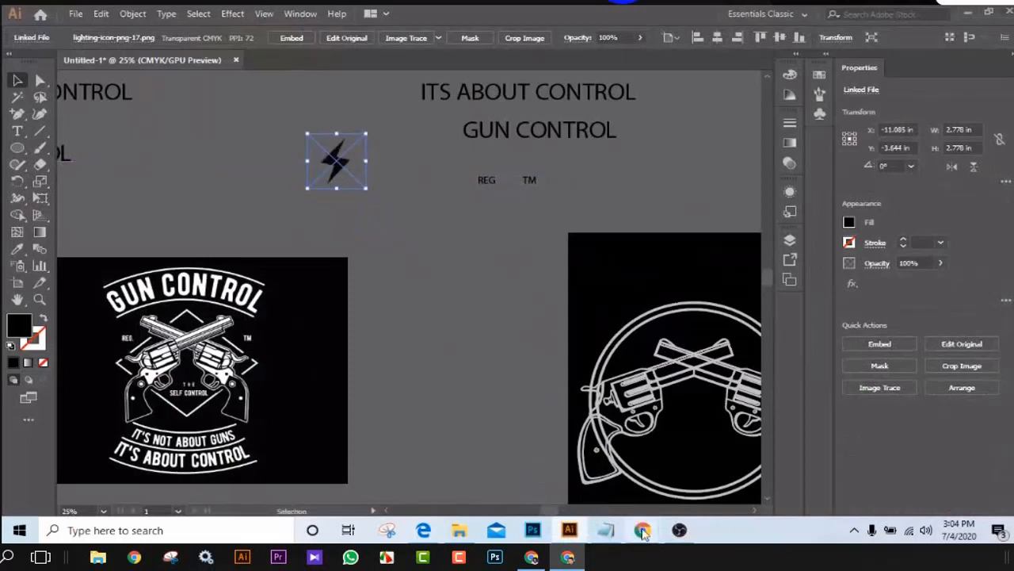
# Switch to Chrome and close the tab with the full-size lightning icon.
pyautogui.click(643, 533)
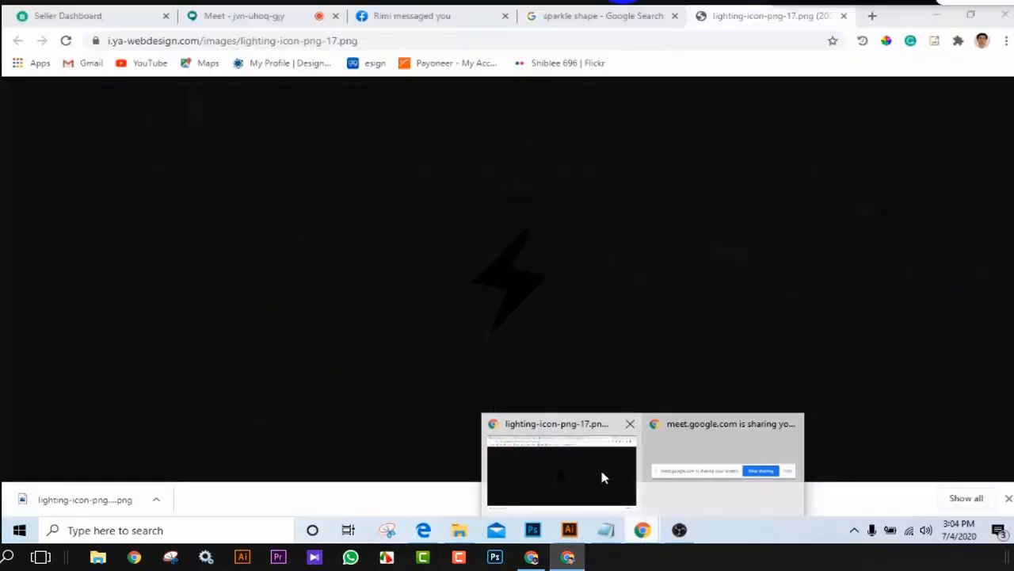
pyautogui.click(602, 476)
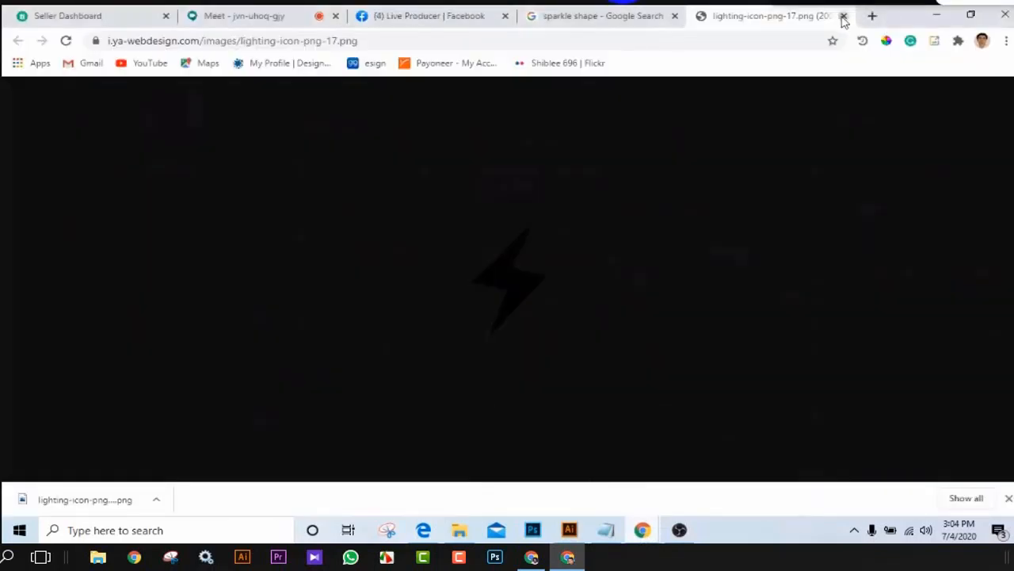
pyautogui.click(843, 16)
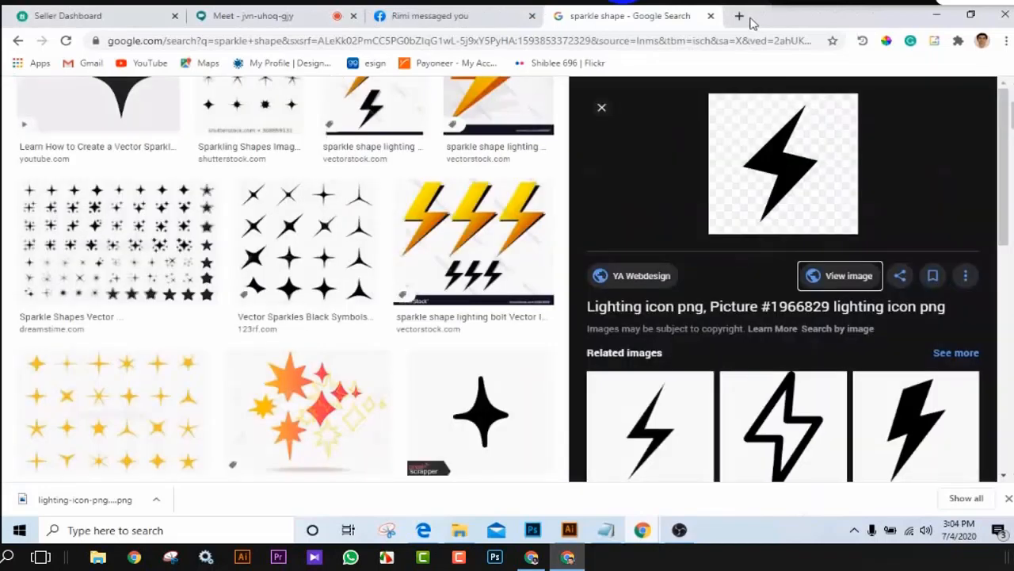
# Open web.whatsapp.com in a new tab, and close the sparkle shape search and WhatsApp tabs.
pyautogui.click(742, 17)
pyautogui.click(622, 40)
pyautogui.write('web.whatsapp.com')
pyautogui.press('Return')
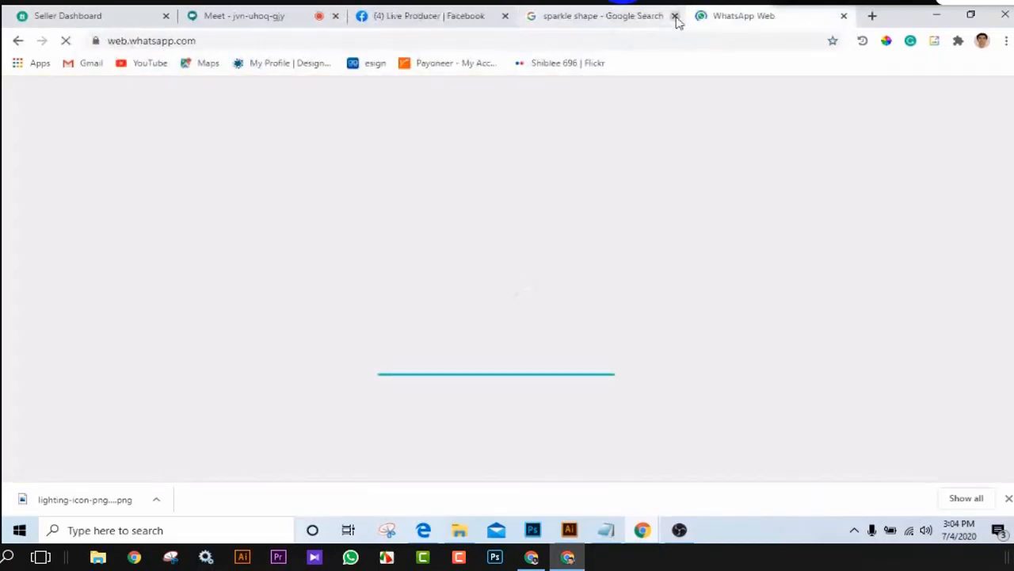
pyautogui.click(676, 18)
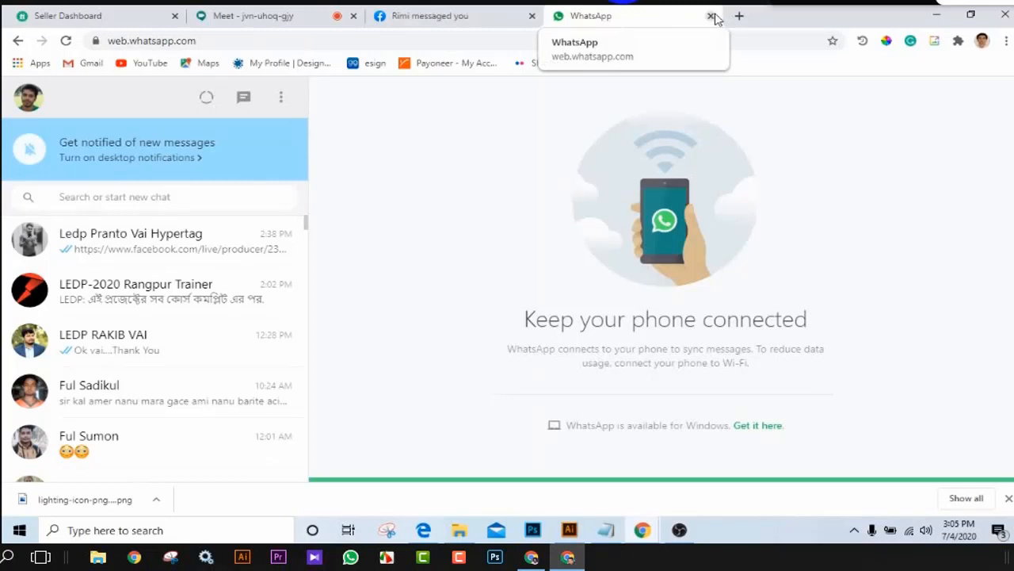
pyautogui.click(711, 16)
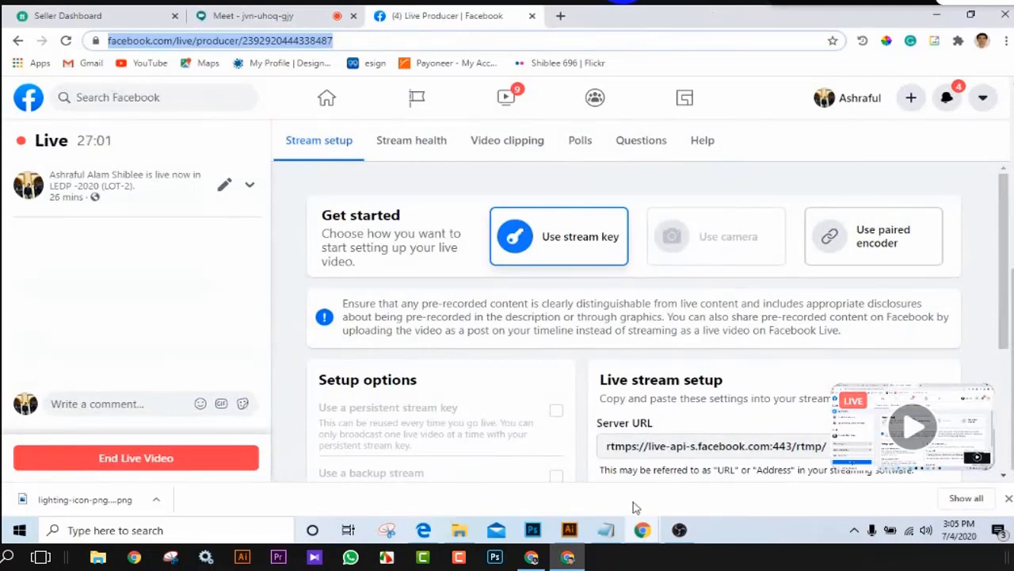
# Admit the waiting participant to the Google Meet call in Chrome and return to the Facebook Live Producer tab.
pyautogui.moveTo(577, 539)
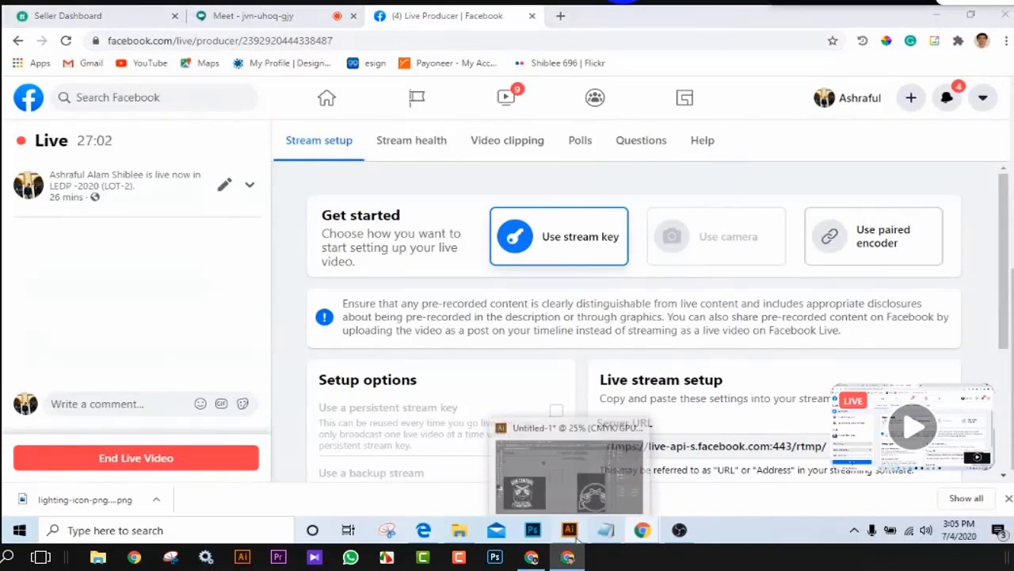
pyautogui.click(572, 534)
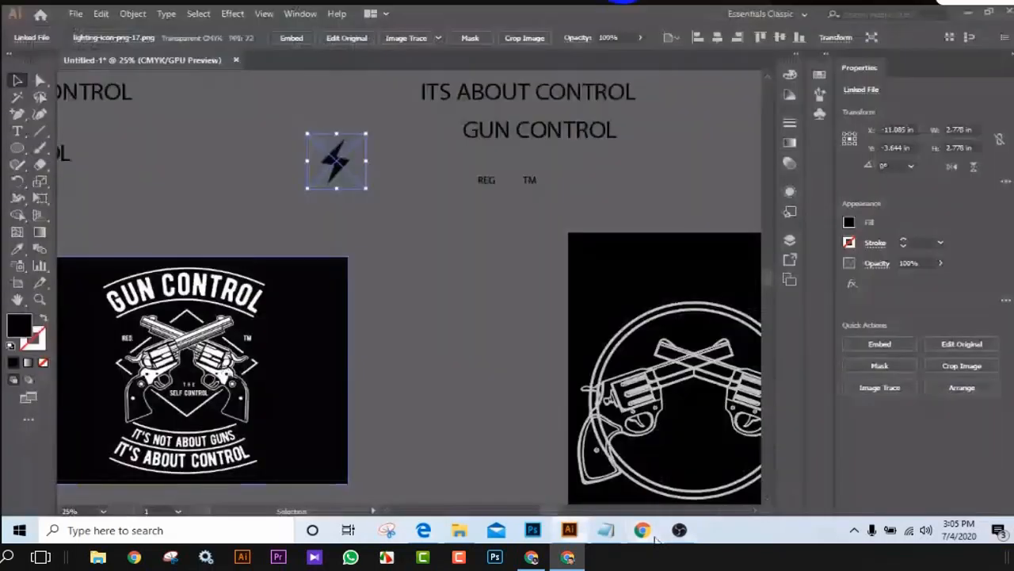
pyautogui.moveTo(642, 529)
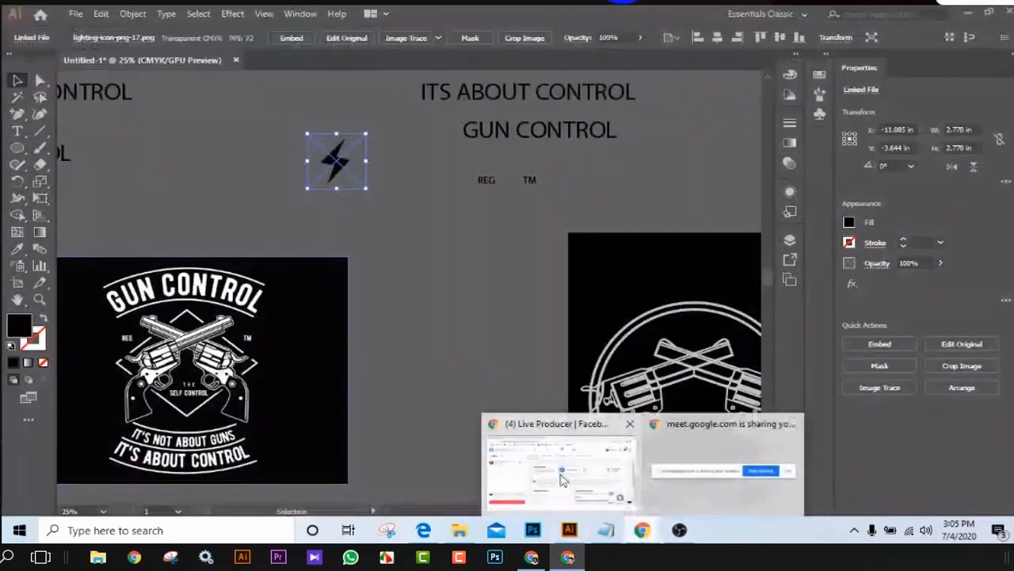
pyautogui.click(562, 480)
pyautogui.click(237, 15)
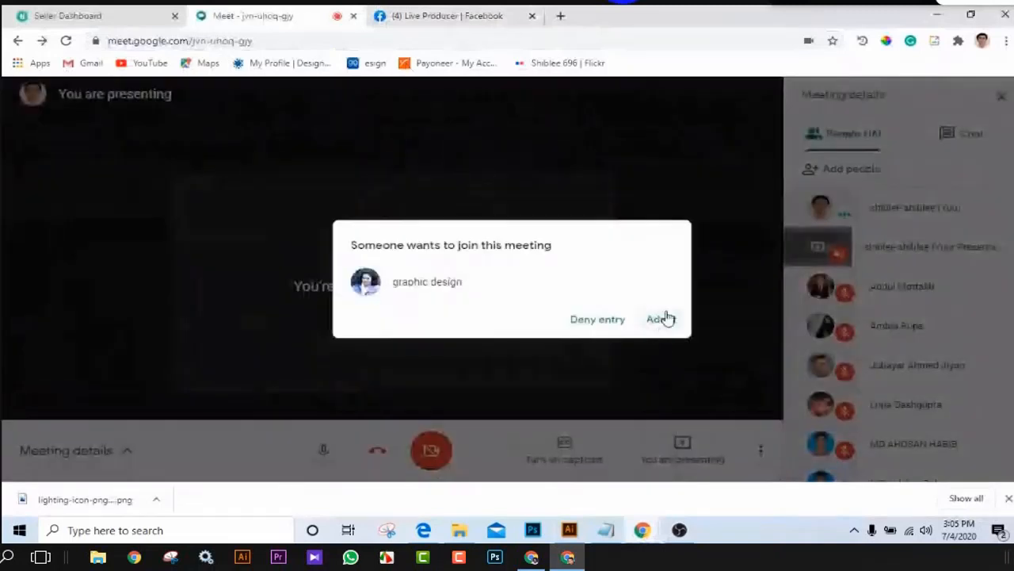
pyautogui.click(661, 319)
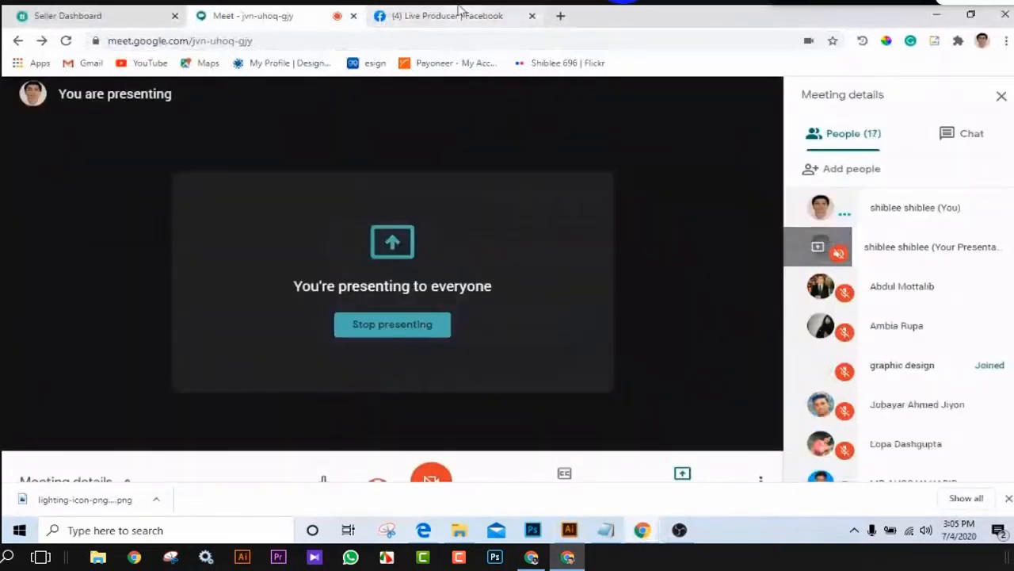
pyautogui.click(460, 12)
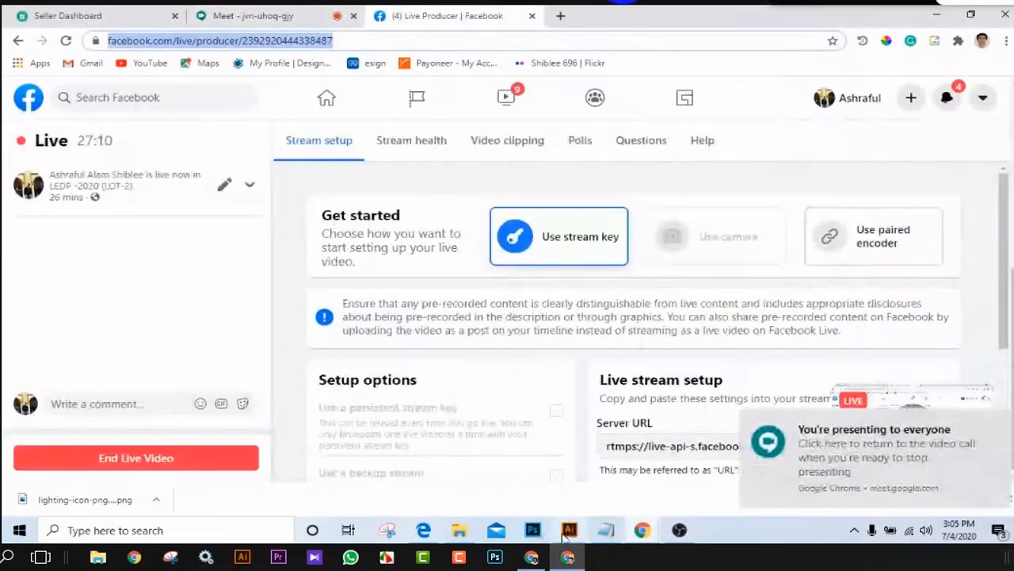
# Switch to Illustrator and deselect the placed lightning icon.
pyautogui.click(567, 531)
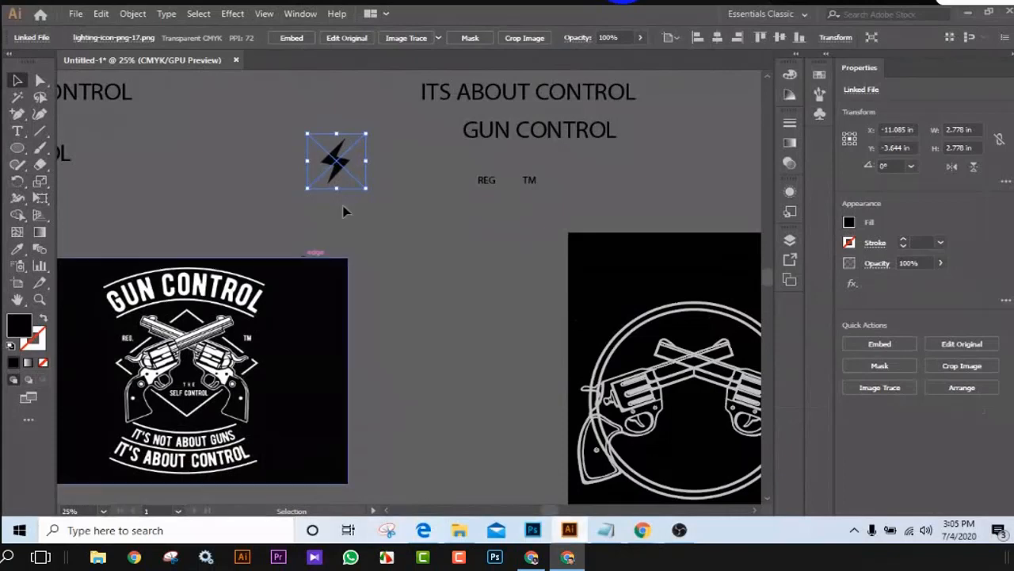
pyautogui.click(406, 273)
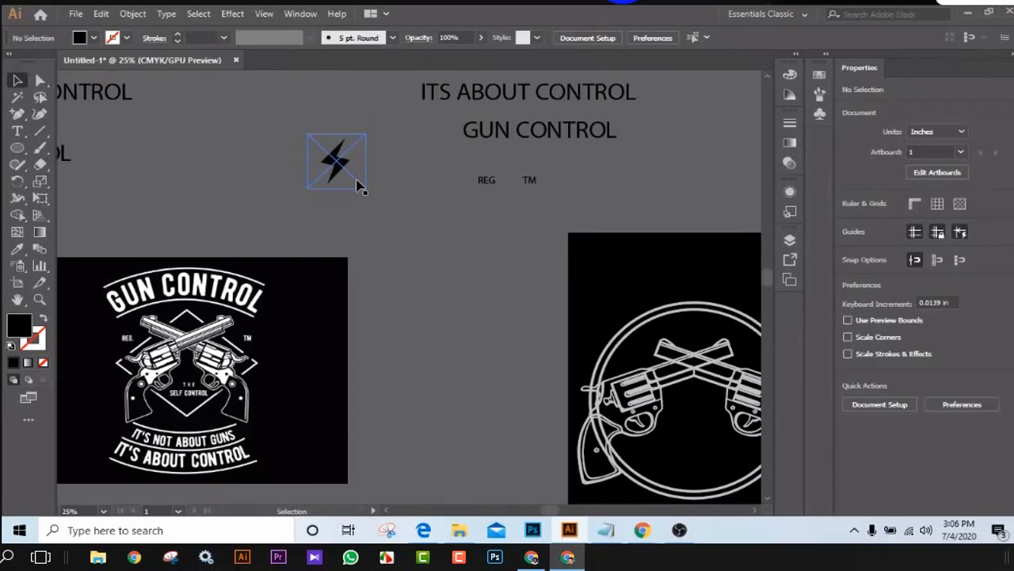
pyautogui.click(149, 179)
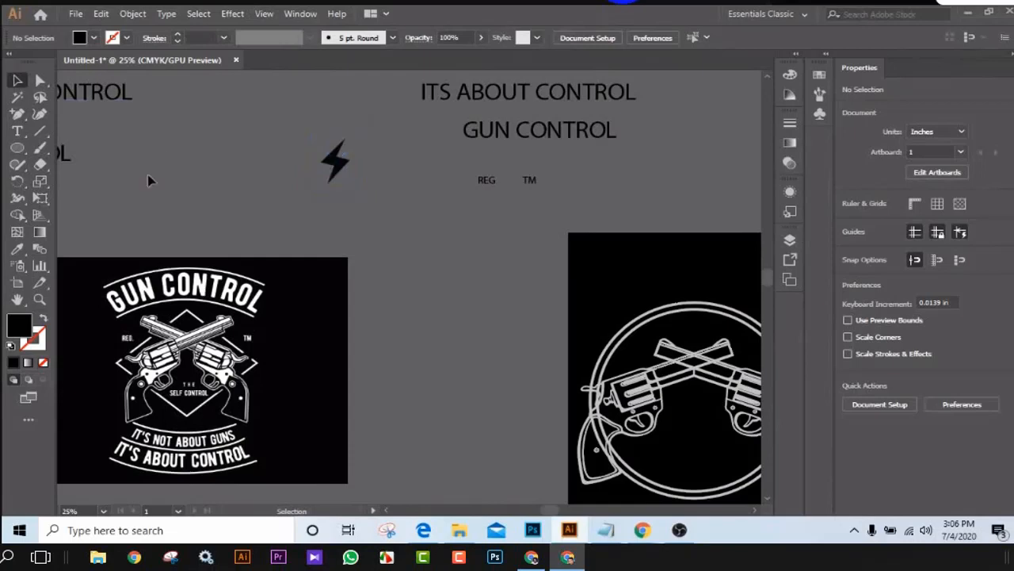
# Try to recolour the linked lightning icon white by sampling the reference design's GUN CONTROL lettering with the Eyedropper.
pyautogui.click(334, 163)
pyautogui.click(334, 163)
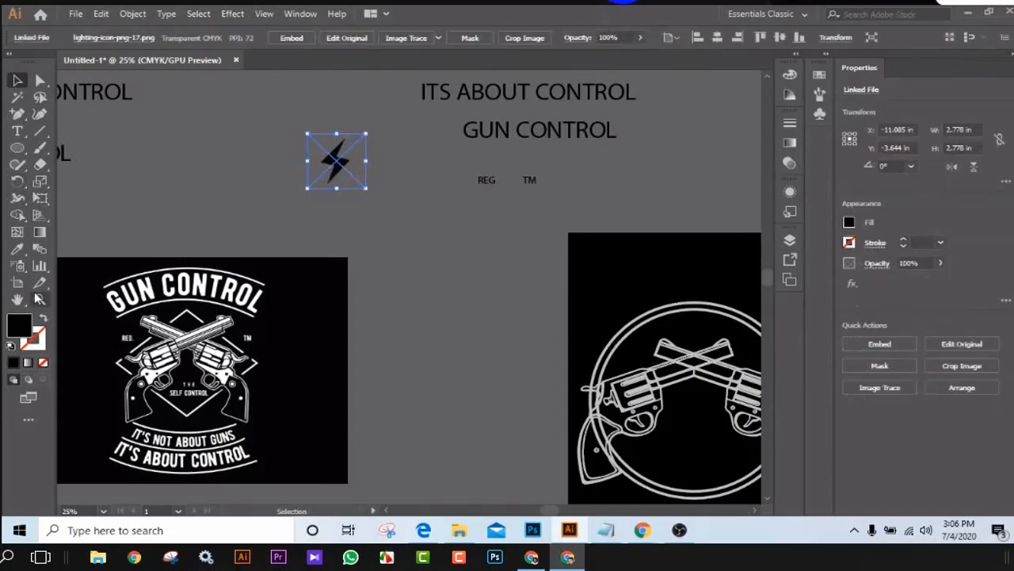
pyautogui.click(16, 248)
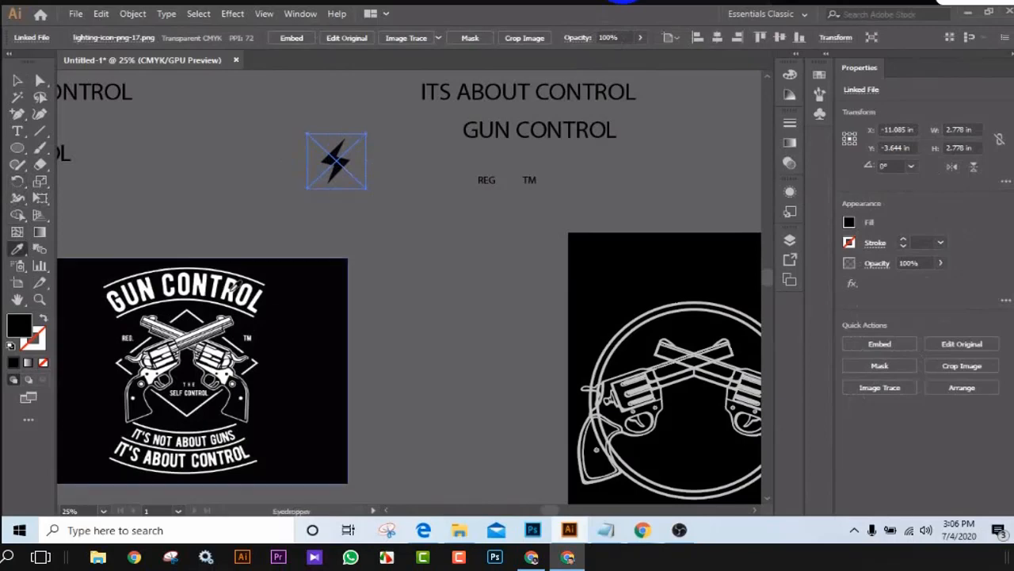
pyautogui.click(231, 288)
pyautogui.press('v')
pyautogui.click(422, 252)
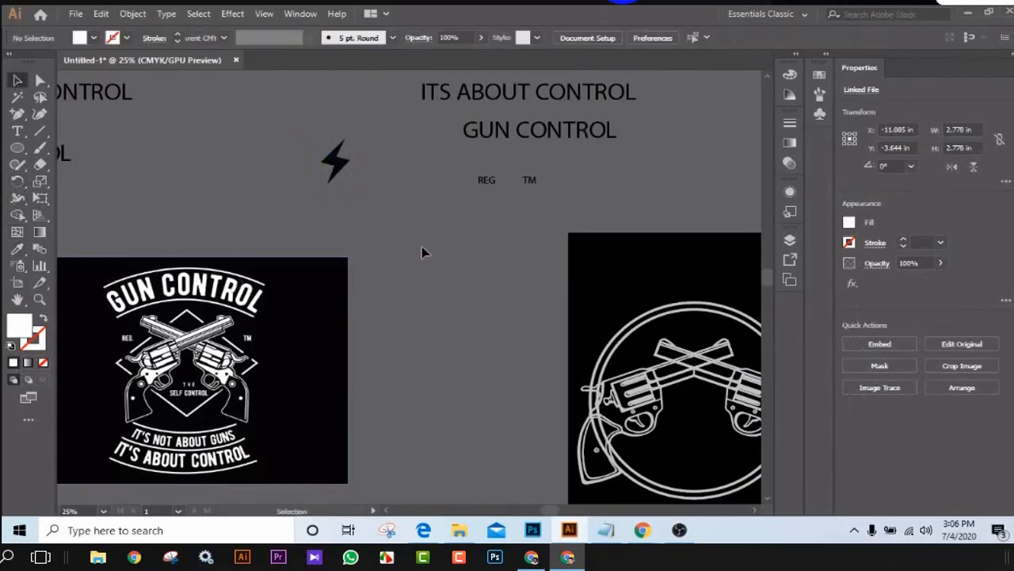
# Convert the linked lightning icon to vector shapes with Image Trace using the default preset, and expand the tracing.
pyautogui.click(336, 161)
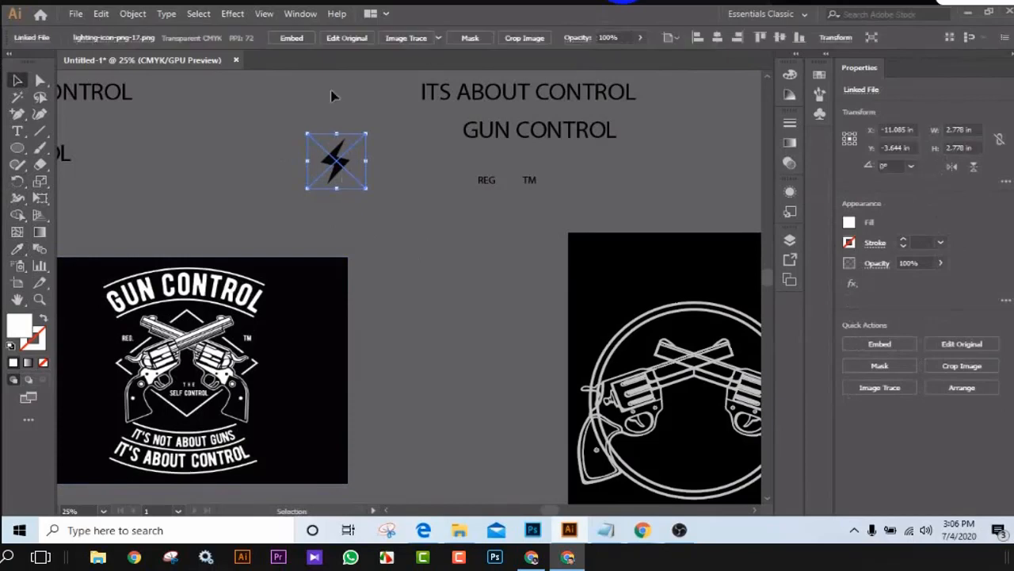
pyautogui.click(411, 38)
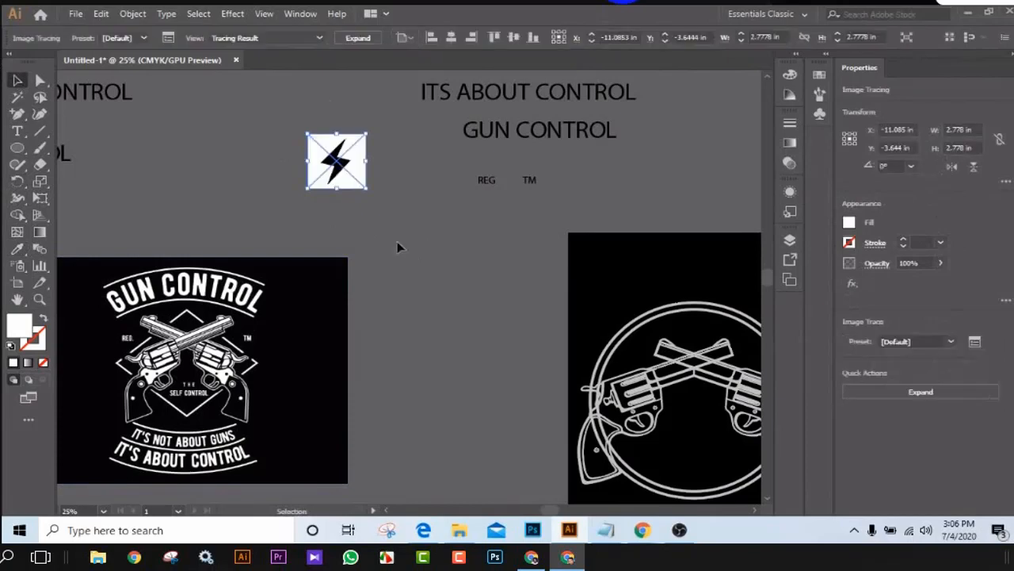
pyautogui.rightClick(346, 158)
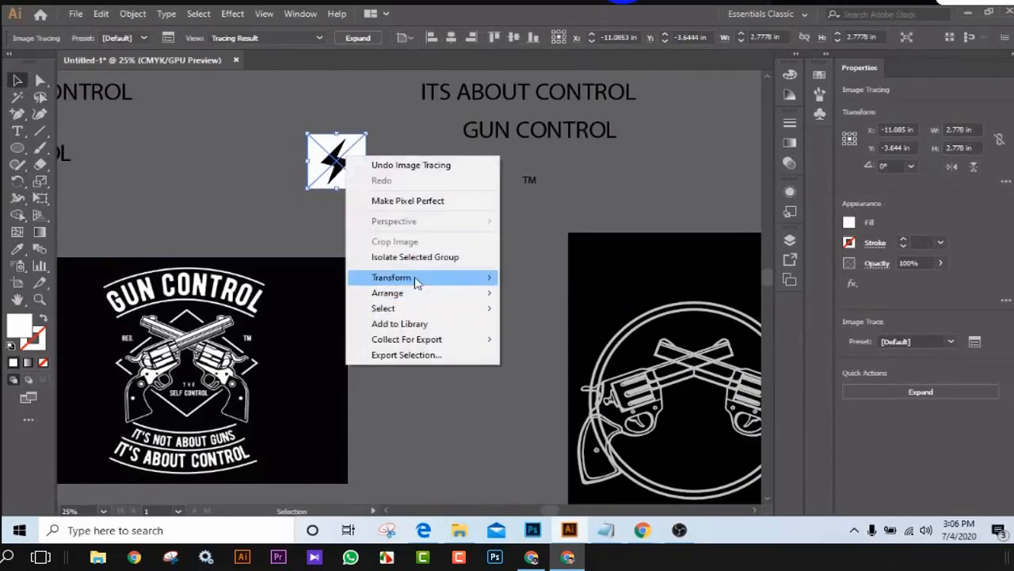
pyautogui.moveTo(416, 274)
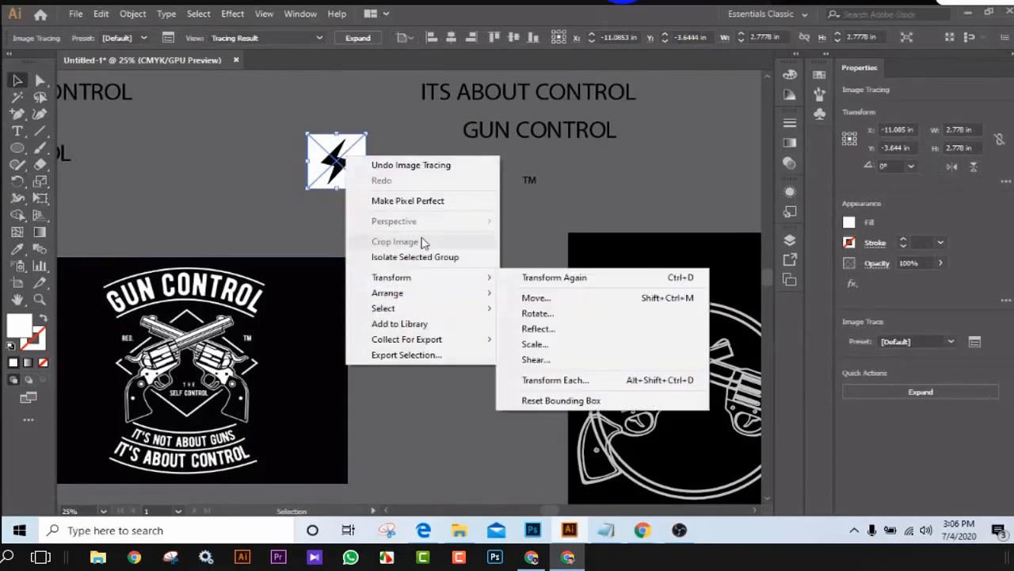
pyautogui.click(358, 40)
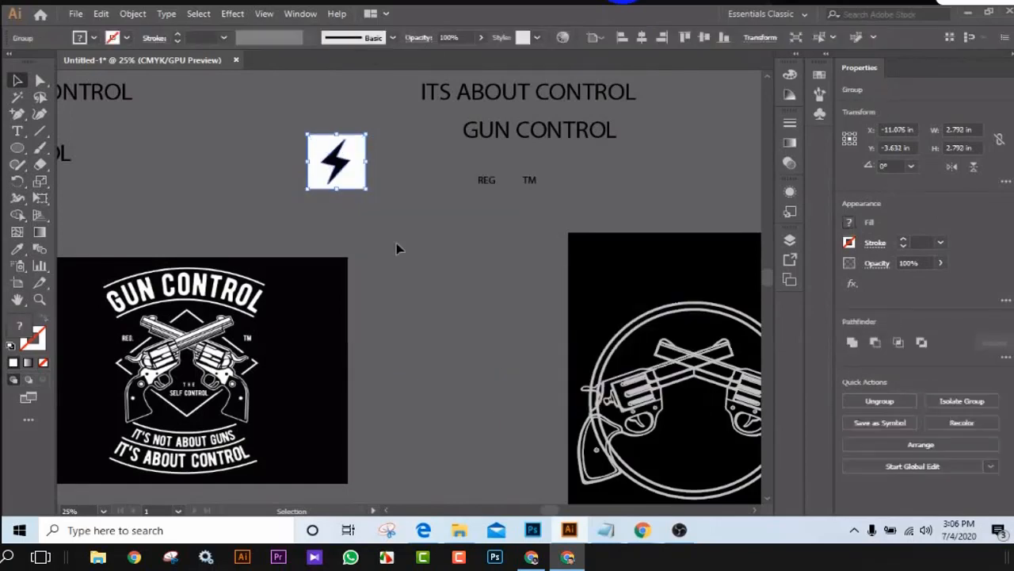
# Ungroup the traced lightning icon and delete its white background shape.
pyautogui.rightClick(353, 156)
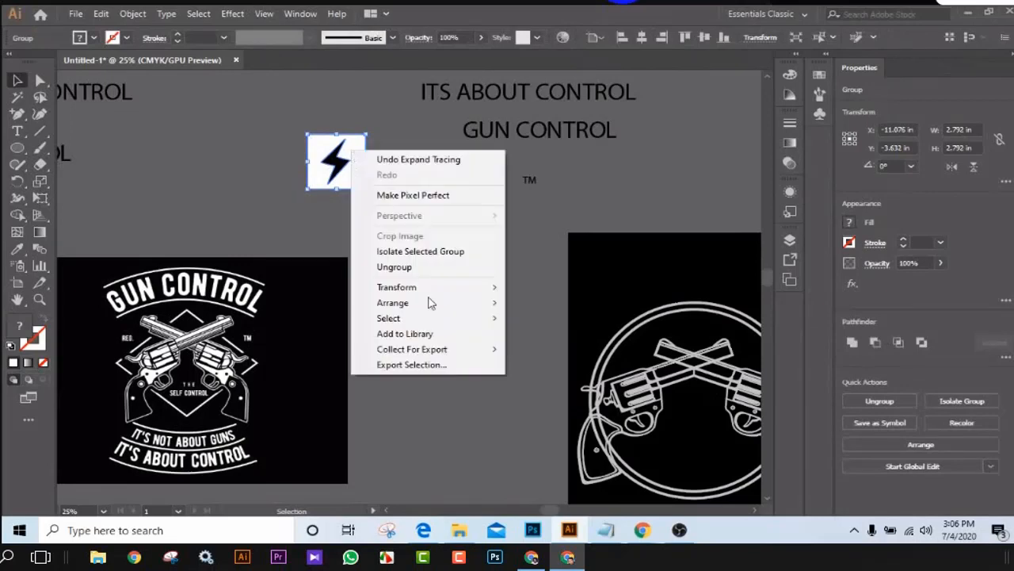
pyautogui.click(411, 267)
pyautogui.click(481, 245)
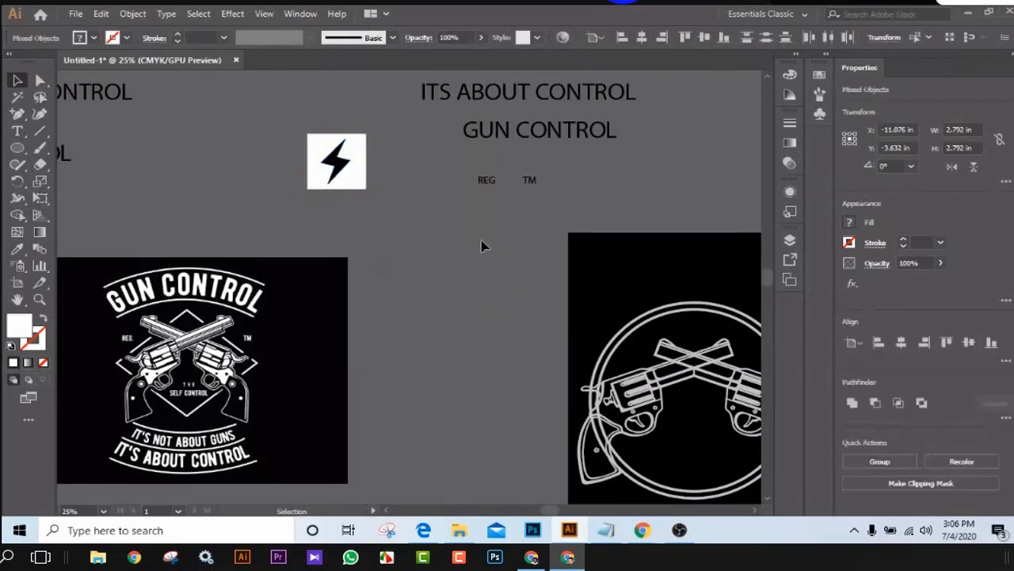
pyautogui.moveTo(353, 186); pyautogui.dragTo(418, 232)
pyautogui.press('Delete')
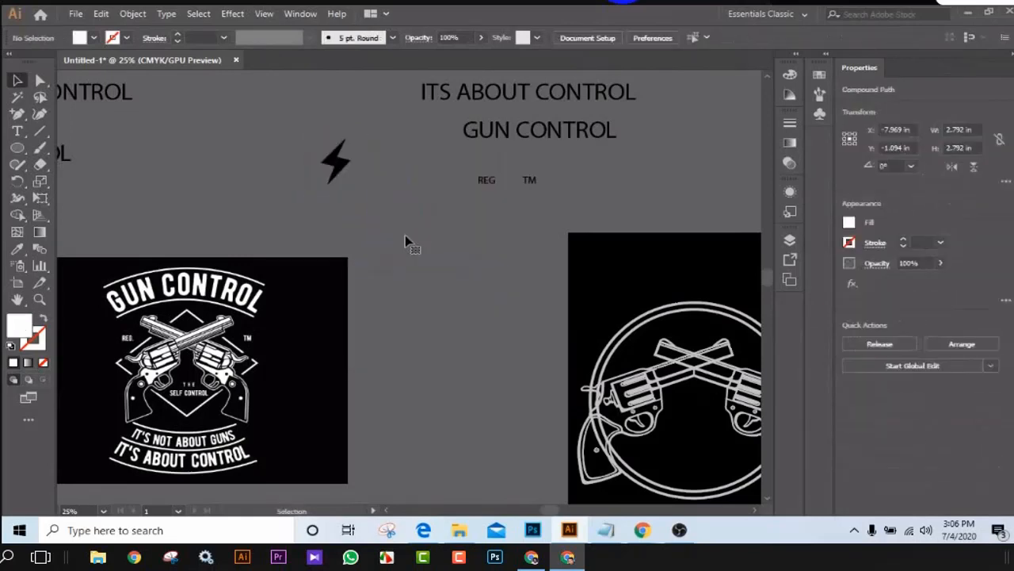
# Fill the lightning bolt with white sampled from the reference design's GUN CONTROL lettering using the Eyedropper.
pyautogui.click(336, 160)
pyautogui.click(22, 251)
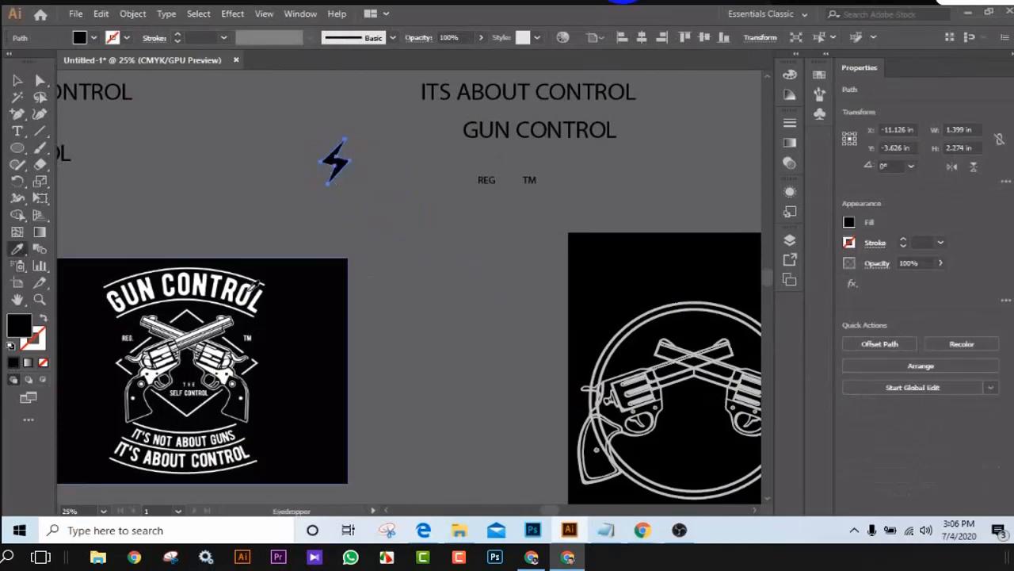
pyautogui.click(247, 291)
pyautogui.click(19, 80)
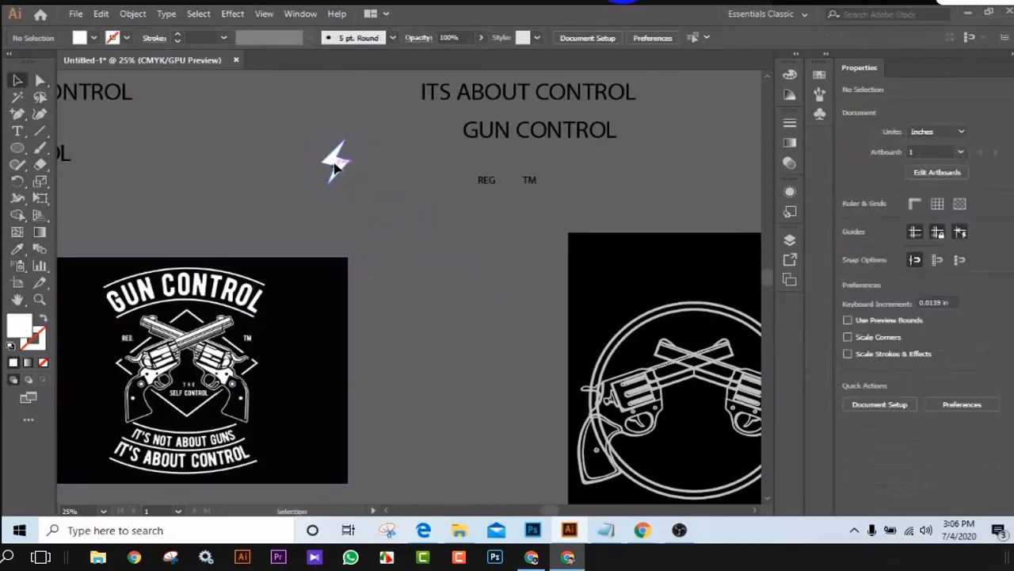
# Duplicate the white lightning bolt, placing copies on the pasteboard on either side of the original.
pyautogui.click(335, 162)
pyautogui.moveTo(336, 163); pyautogui.dragTo(463, 231)
pyautogui.moveTo(492, 323); pyautogui.dragTo(376, 249)
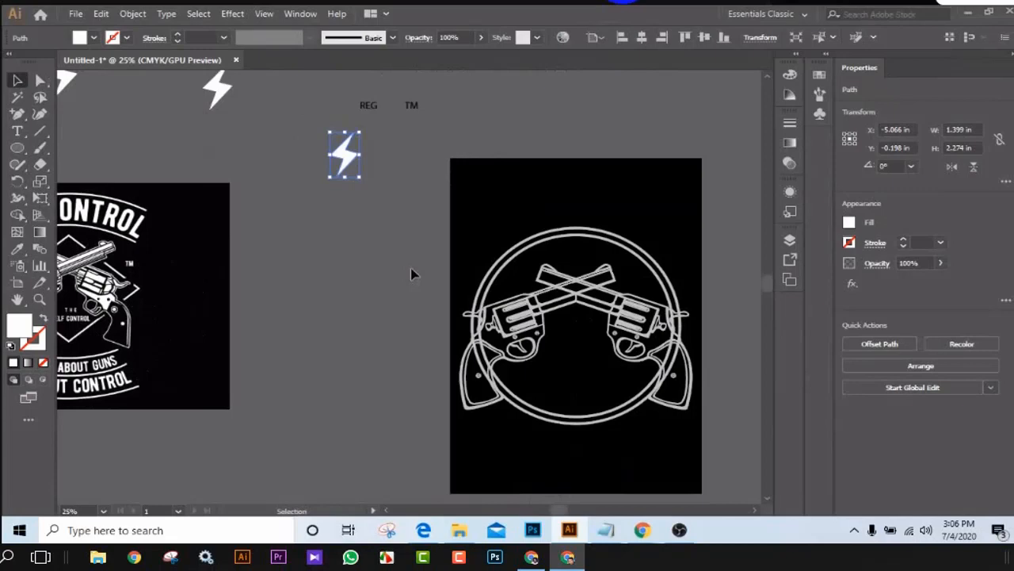
# Scale the crossed revolvers and double circle group down proportionally to about 8.8 in wide and move it slightly up the artboard.
pyautogui.press('space')
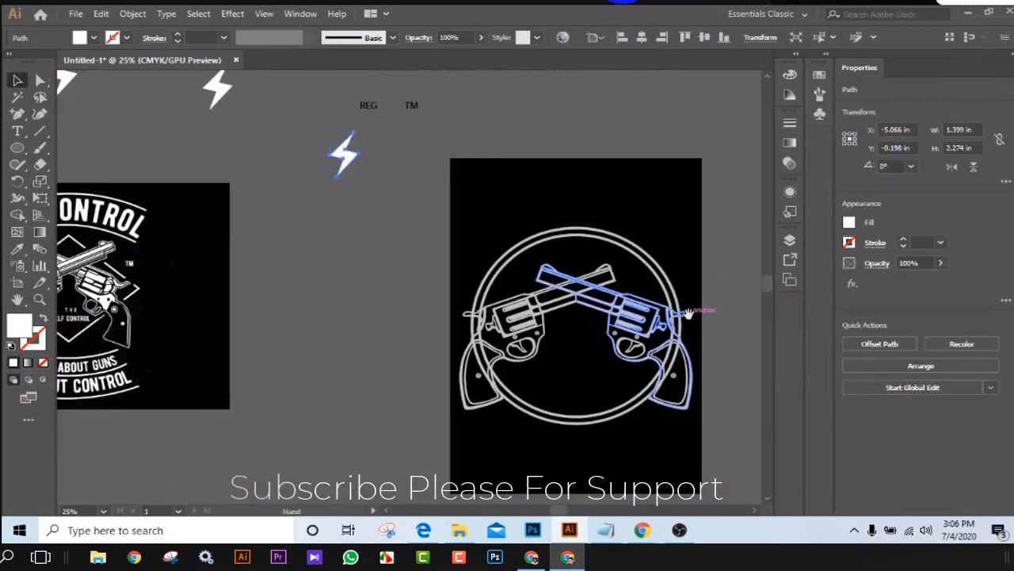
pyautogui.moveTo(689, 312); pyautogui.dragTo(605, 262)
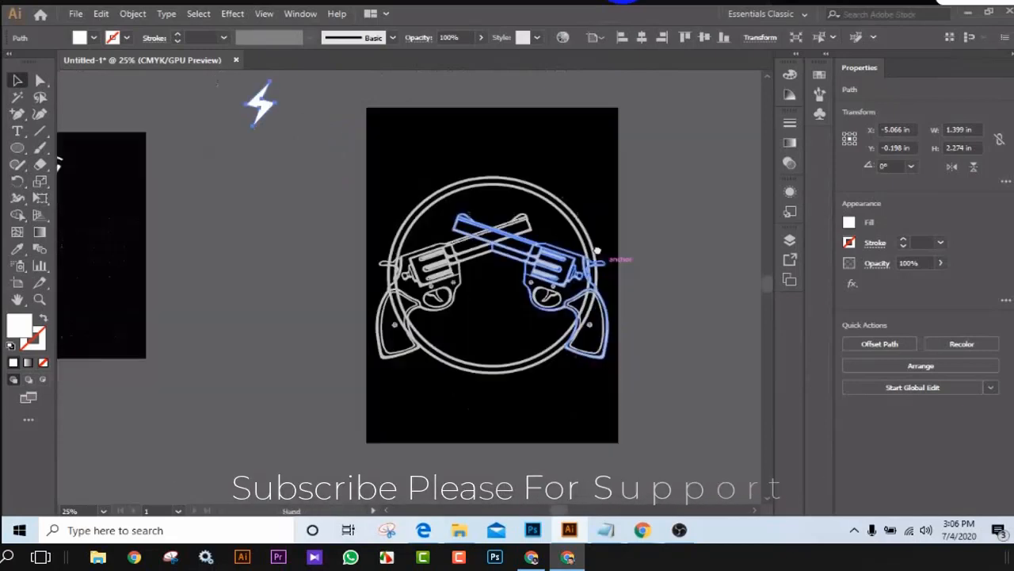
pyautogui.click(454, 183)
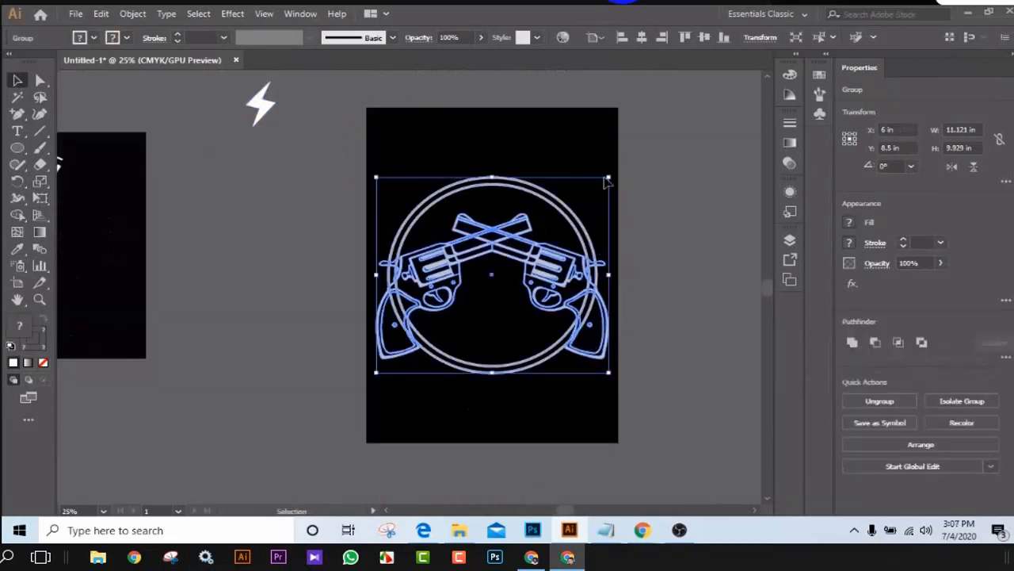
pyautogui.moveTo(608, 178); pyautogui.dragTo(586, 198)
pyautogui.click(625, 208)
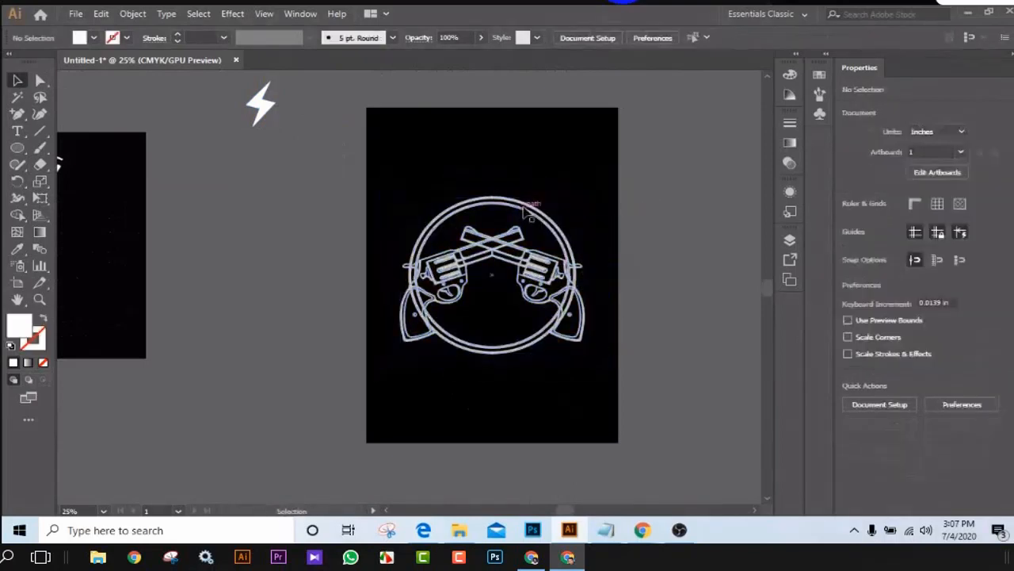
pyautogui.moveTo(523, 208); pyautogui.dragTo(527, 190)
pyautogui.press('space')
pyautogui.moveTo(649, 226); pyautogui.dragTo(618, 303)
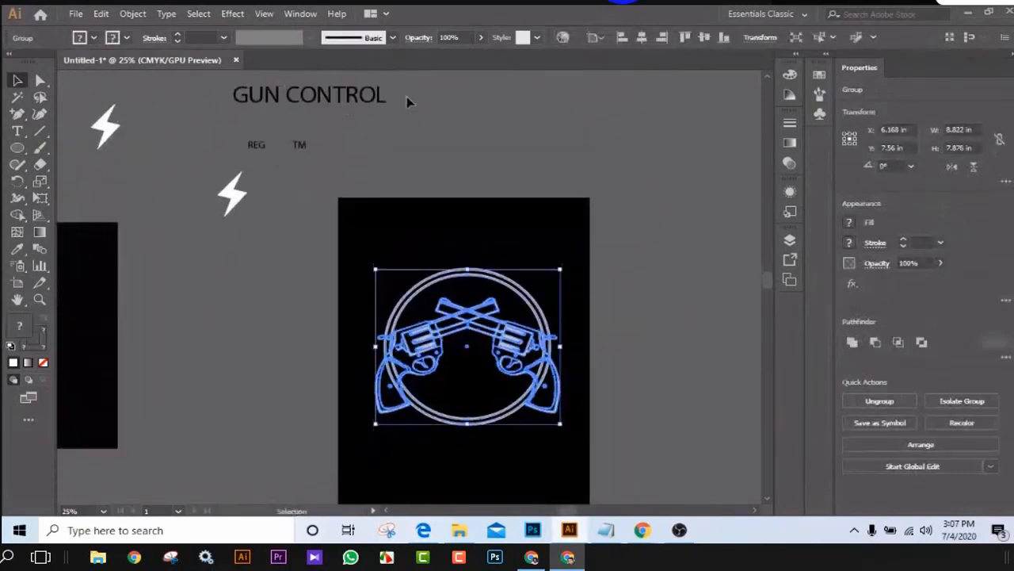
# Move the GUN CONTROL text above the artboard, set its font to Impacted2.0-Regular and enlarge it to about 124 pt.
pyautogui.moveTo(325, 104); pyautogui.dragTo(545, 161)
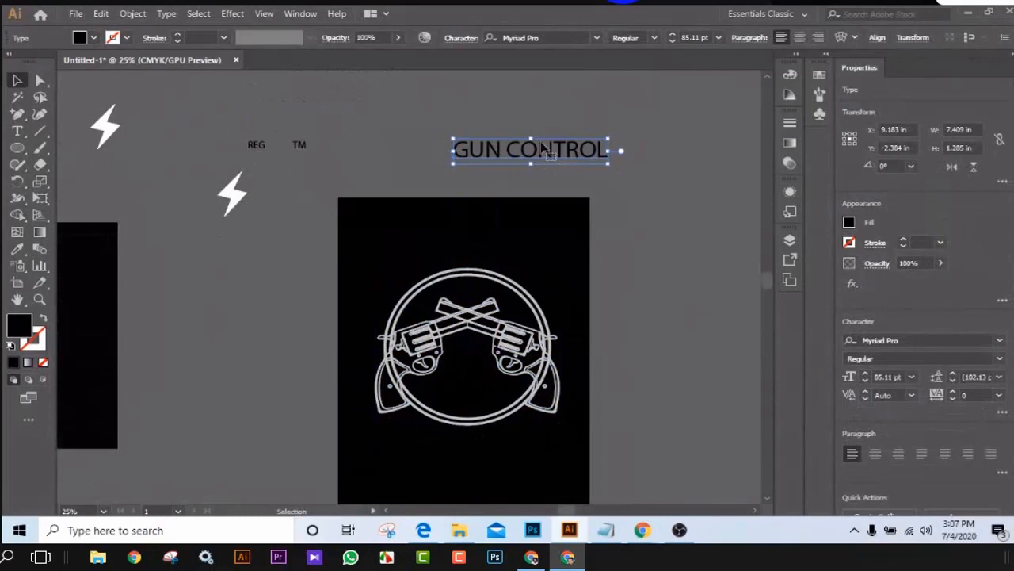
pyautogui.click(598, 42)
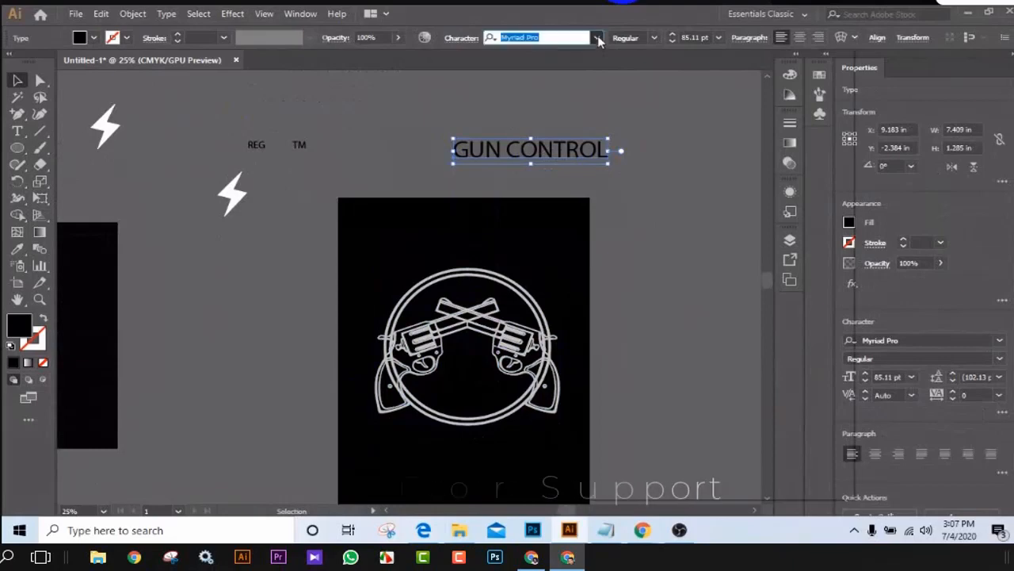
pyautogui.click(599, 39)
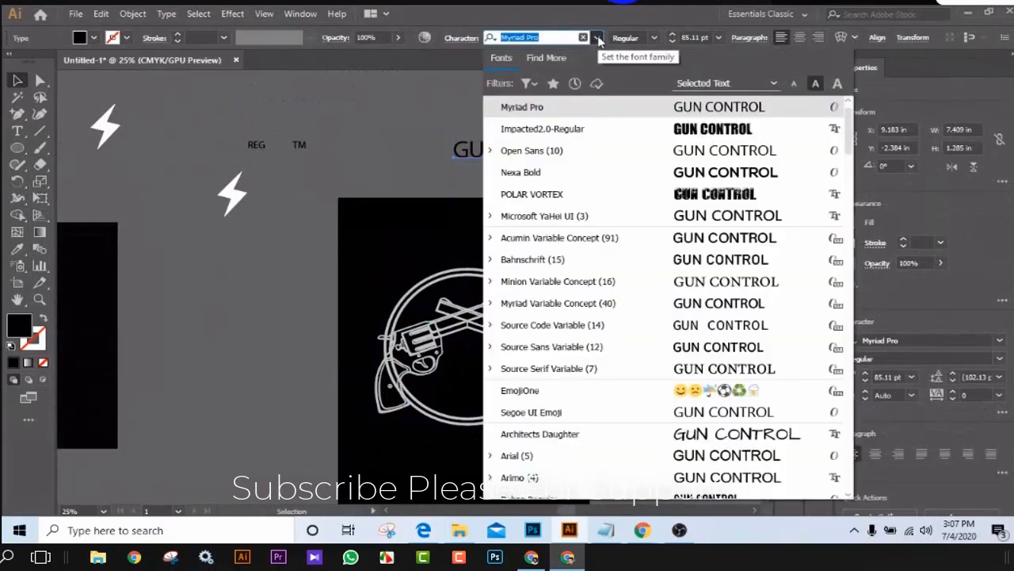
pyautogui.click(545, 124)
pyautogui.moveTo(594, 163); pyautogui.dragTo(622, 175)
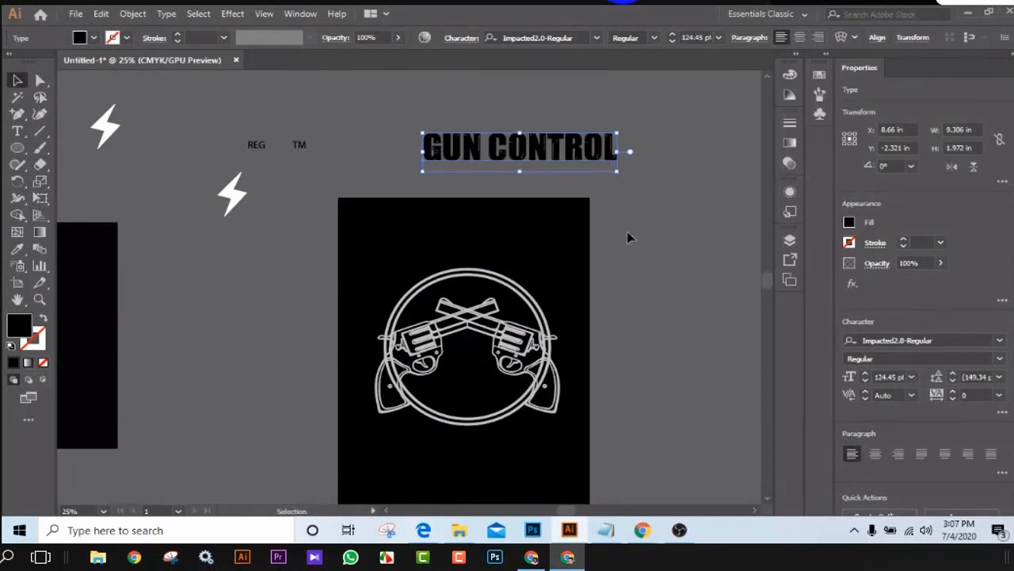
pyautogui.click(679, 261)
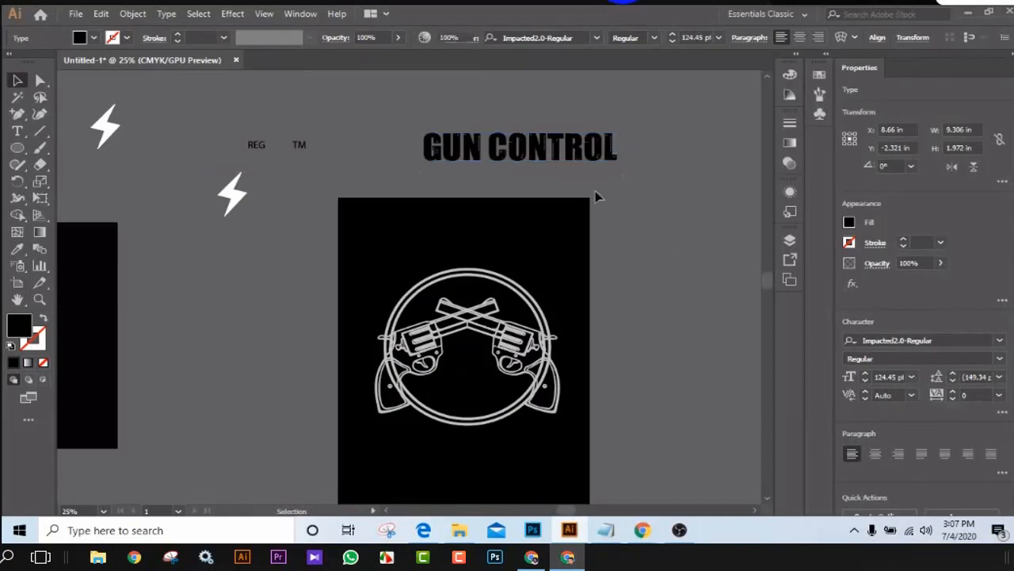
pyautogui.click(554, 150)
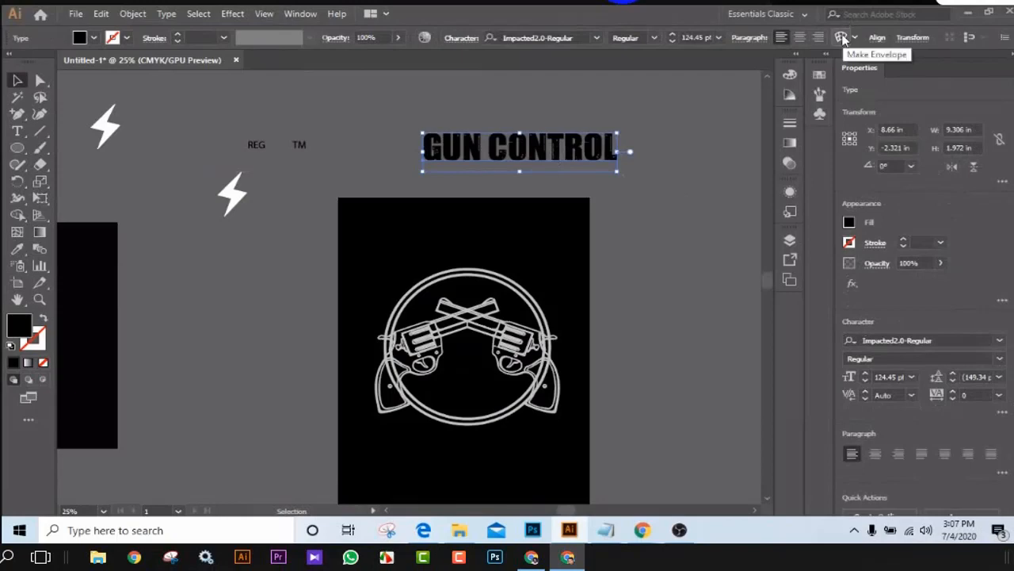
pyautogui.click(843, 37)
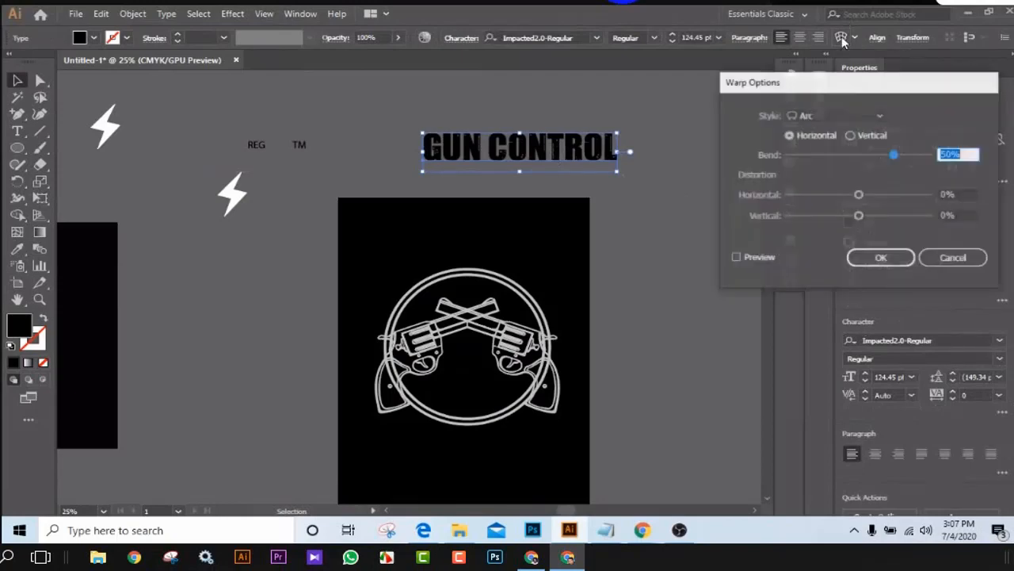
pyautogui.click(736, 257)
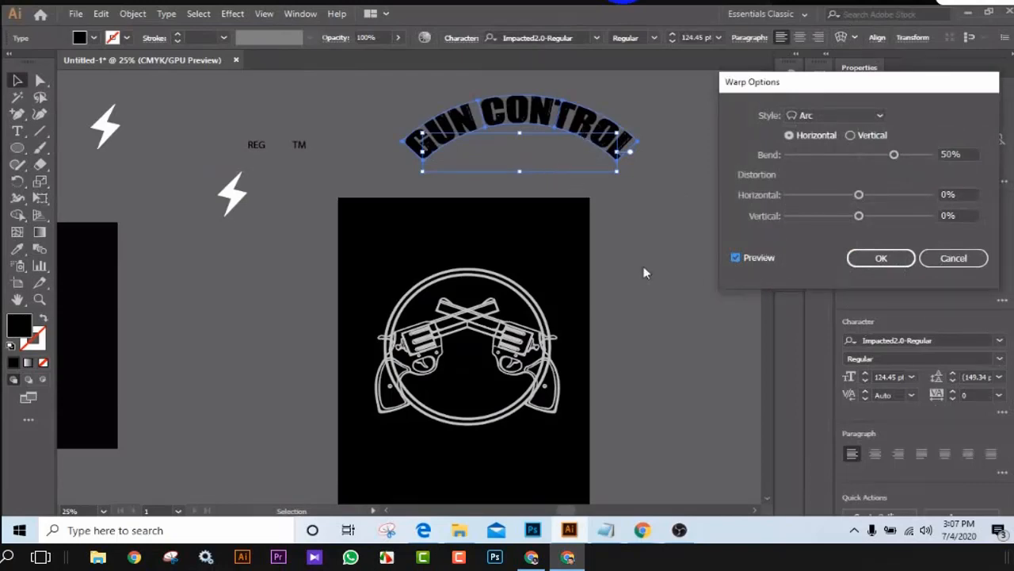
pyautogui.click(943, 259)
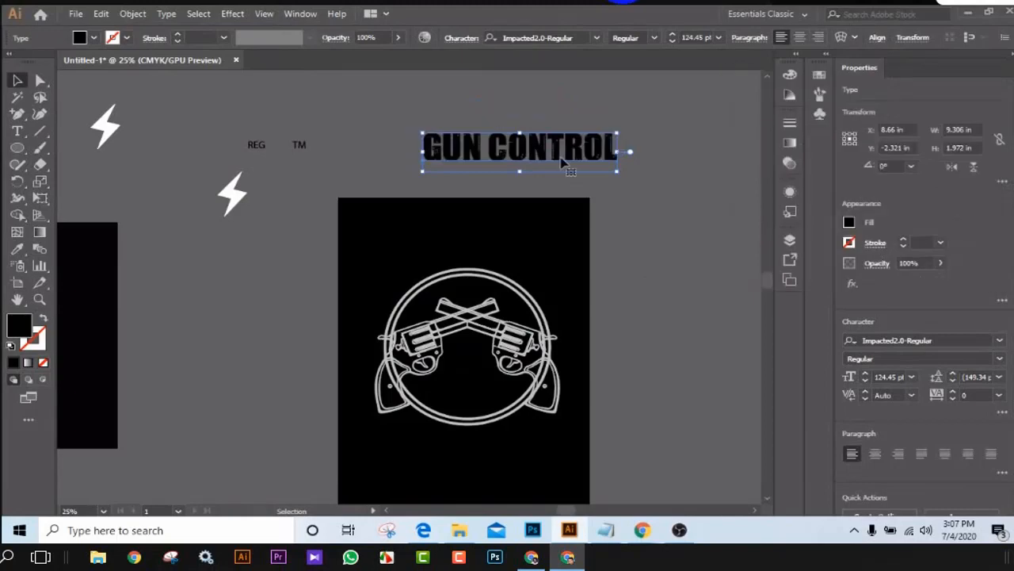
# Give the GUN CONTROL text the circle's light grey 8 pt stroke and no fill using the Eyedropper.
pyautogui.click(17, 248)
pyautogui.click(523, 285)
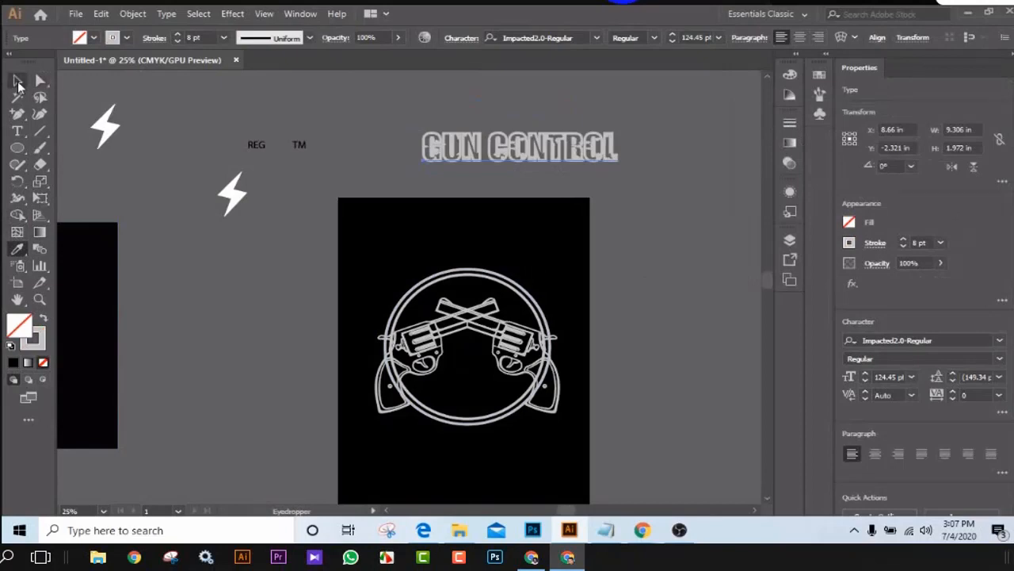
pyautogui.click(19, 83)
pyautogui.click(661, 267)
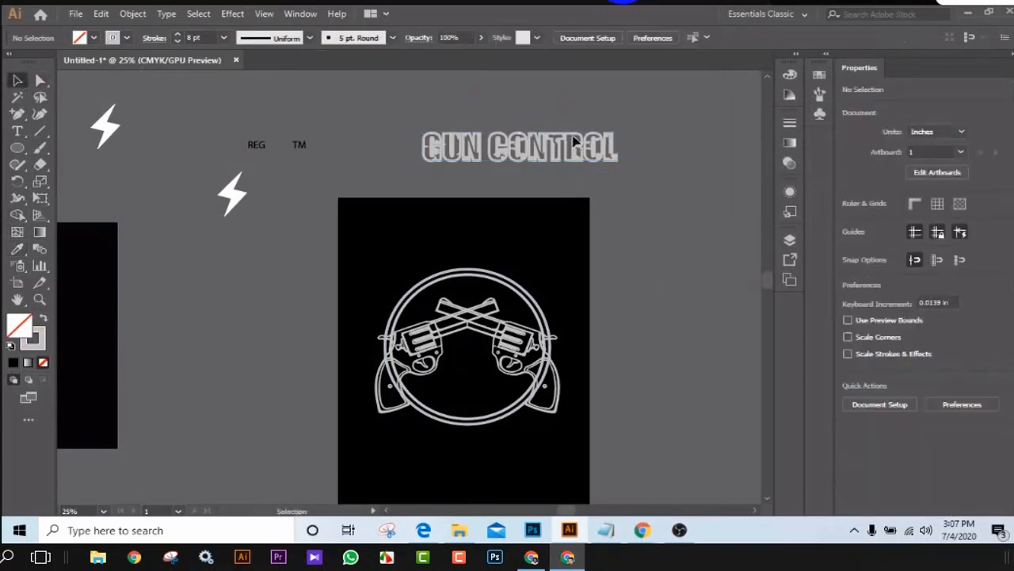
# Place a copy of the outlined GUN CONTROL text beside the lightning bolts and move the original onto the artboard above the circle.
pyautogui.moveTo(374, 233); pyautogui.dragTo(194, 185)
pyautogui.click(645, 222)
pyautogui.click(667, 251)
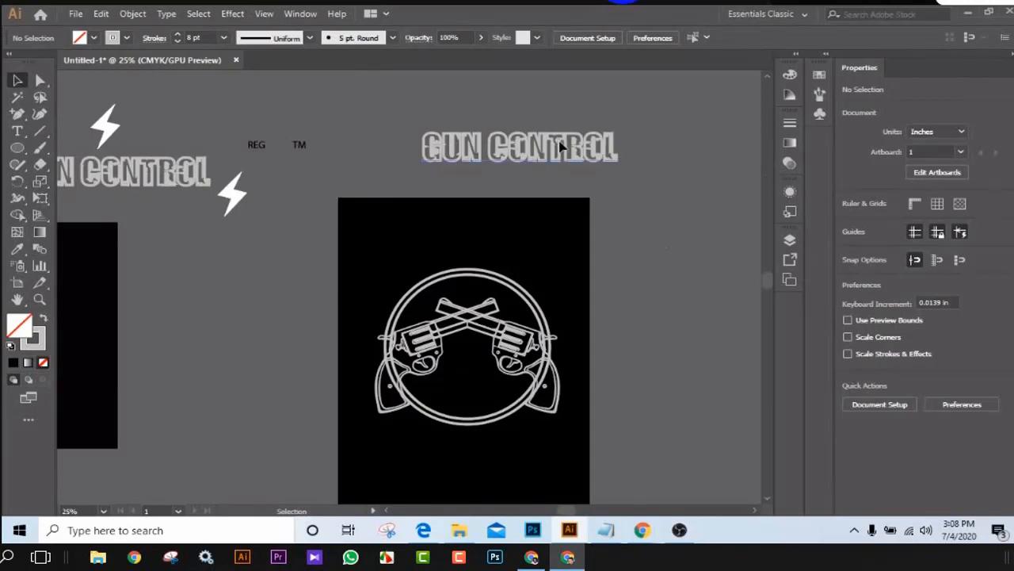
pyautogui.moveTo(559, 149); pyautogui.dragTo(515, 252)
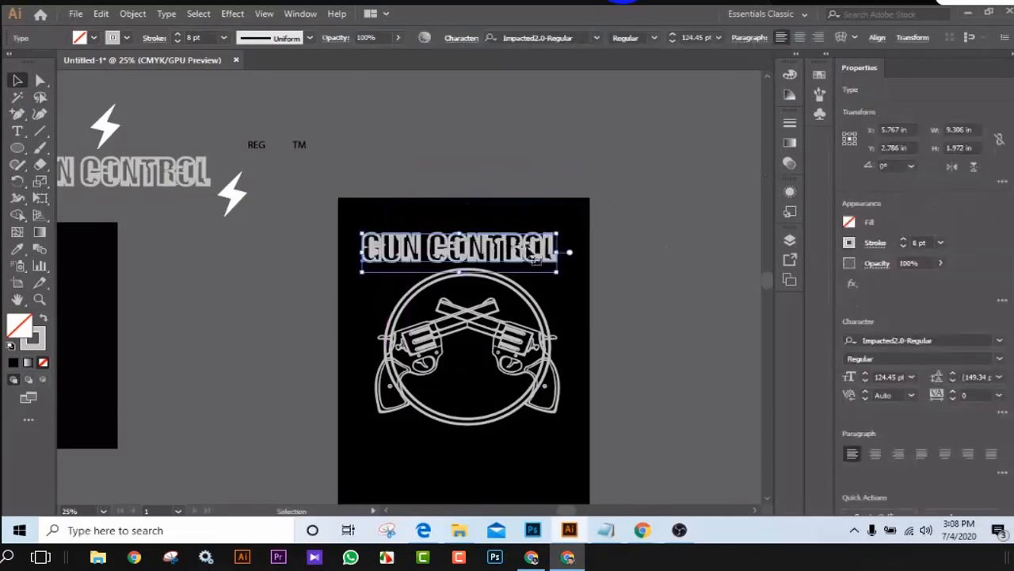
# Nudge the GUN CONTROL text above the circle slightly right and warp it with a horizontal Arc at 61% bend.
pyautogui.press('Right')
pyautogui.press('Right')
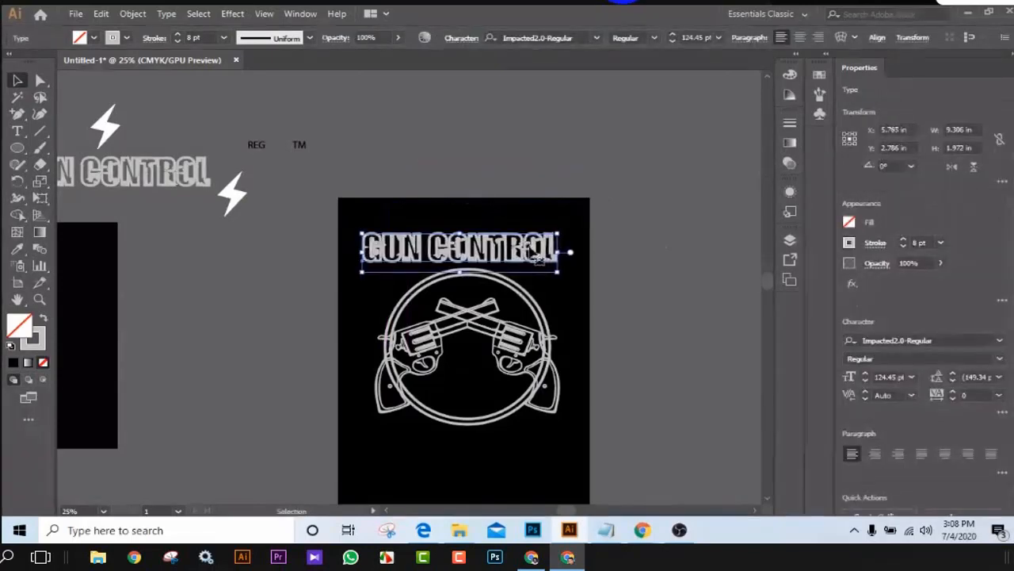
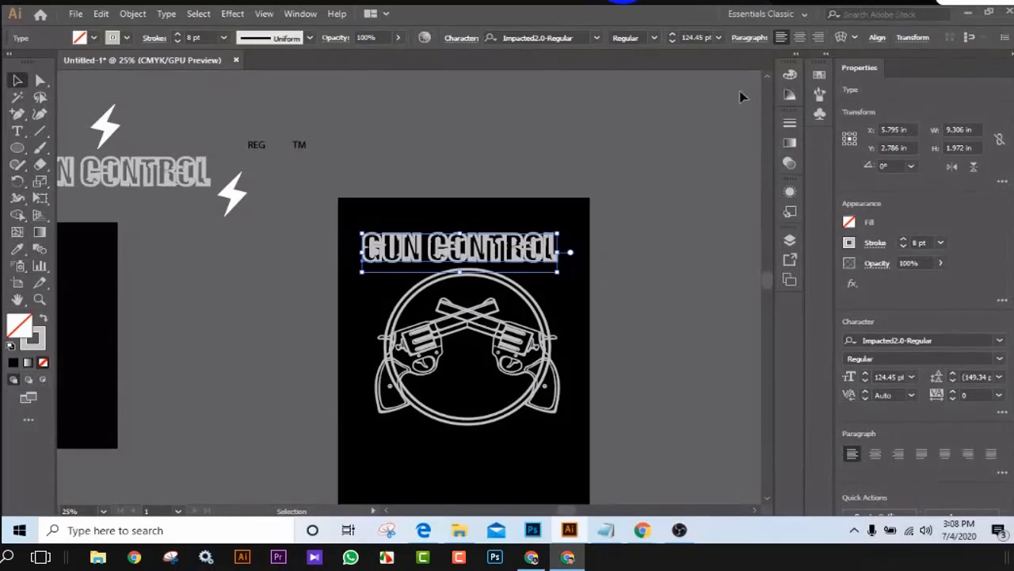
pyautogui.click(842, 37)
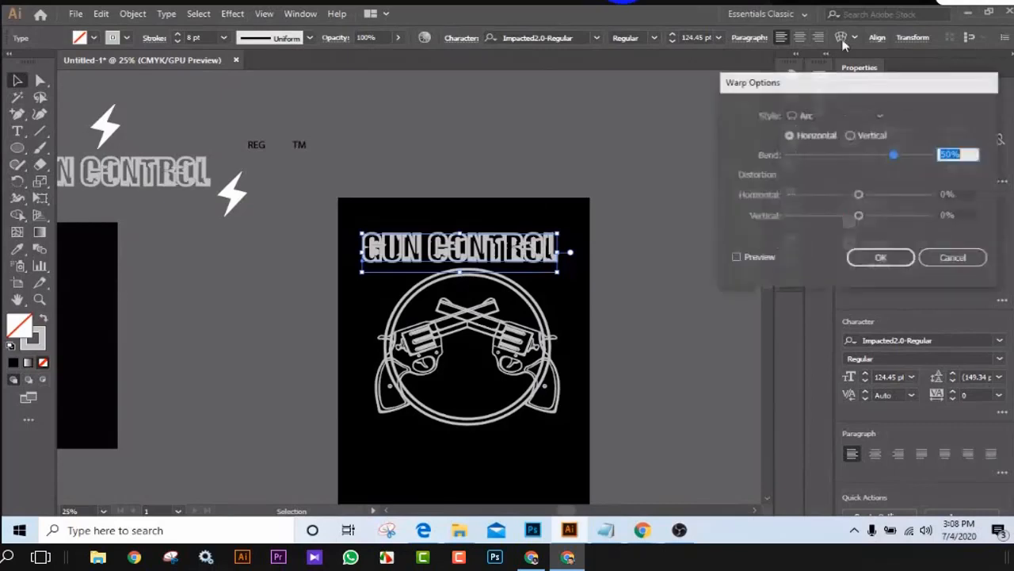
pyautogui.click(735, 258)
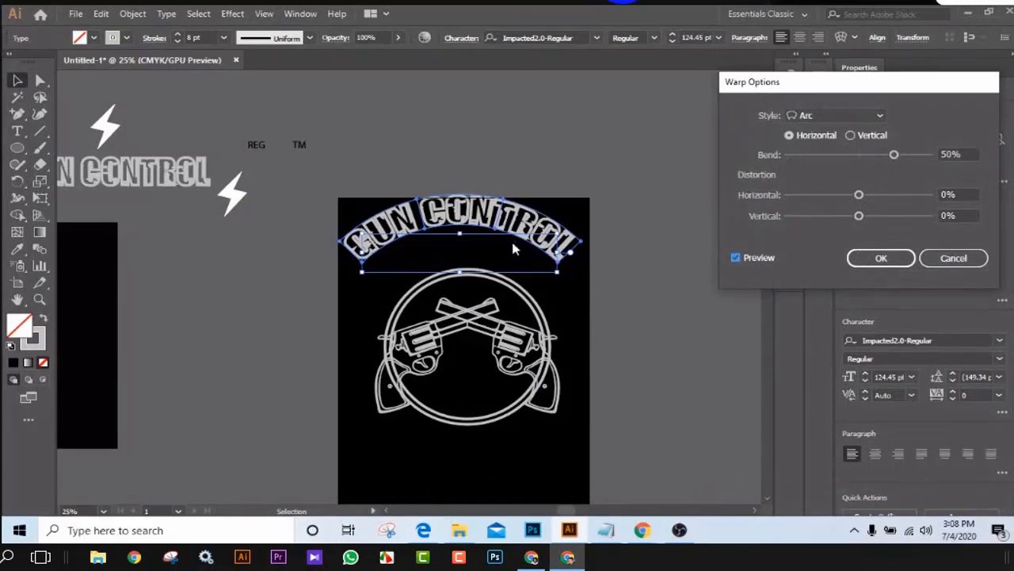
pyautogui.moveTo(897, 153); pyautogui.dragTo(907, 160)
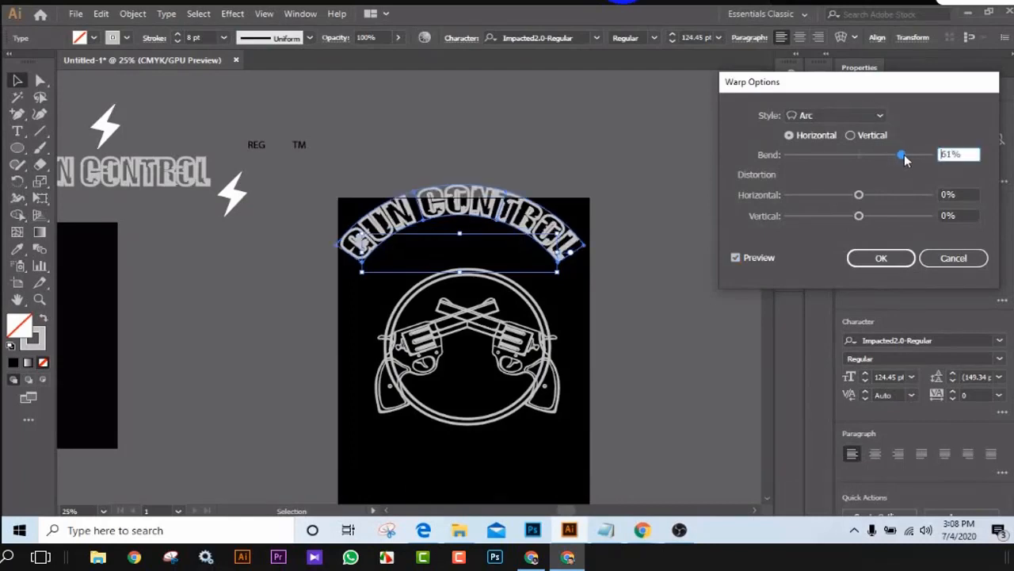
pyautogui.click(881, 260)
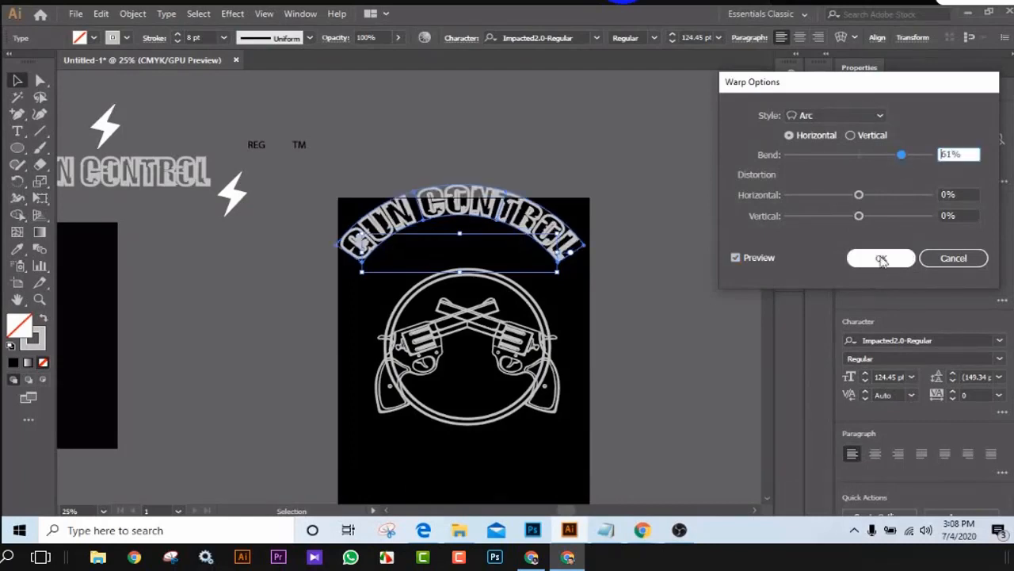
# Expand the object and fill of the arched GUN CONTROL text into editable shapes.
pyautogui.rightClick(511, 214)
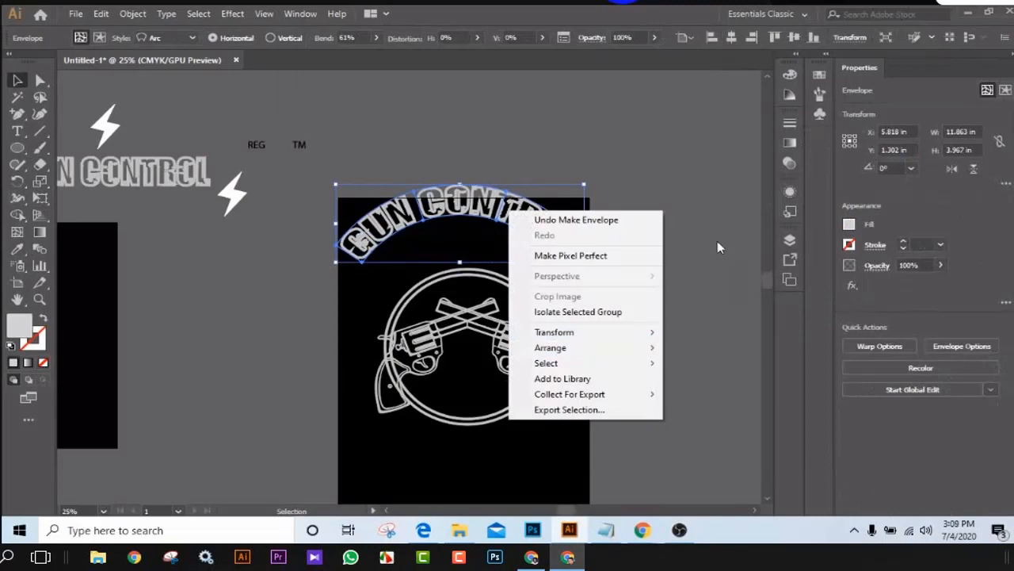
pyautogui.click(133, 14)
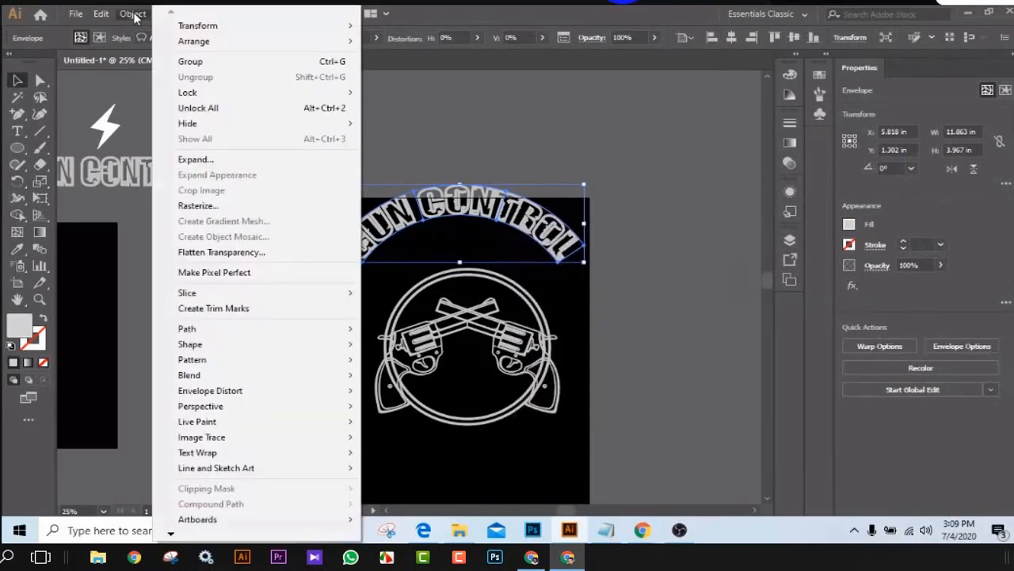
pyautogui.click(209, 158)
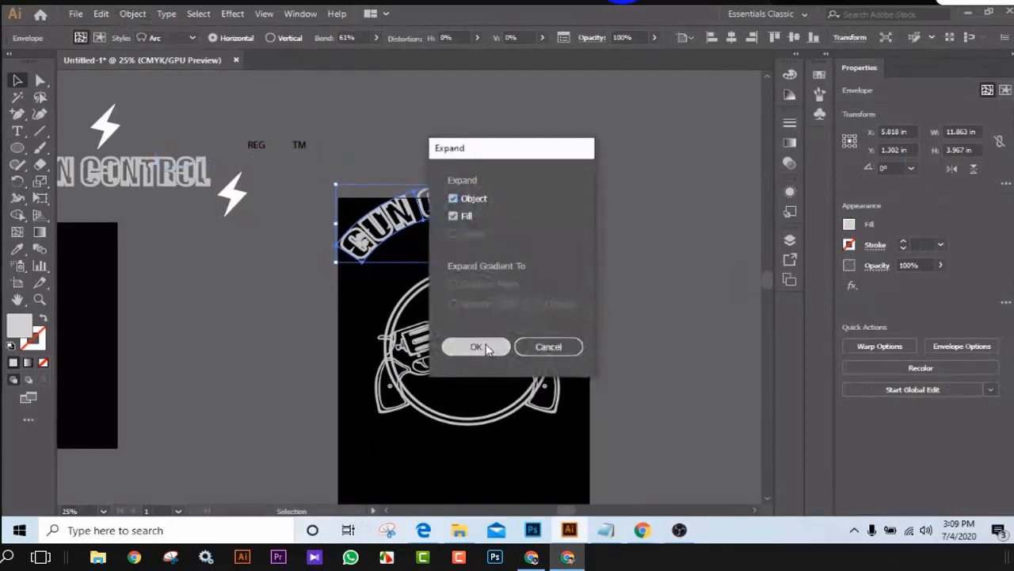
pyautogui.click(476, 346)
pyautogui.click(657, 238)
# Nudge the arched GUN CONTROL lettering down the artboard until it curves closely around the top of the circle.
pyautogui.click(515, 228)
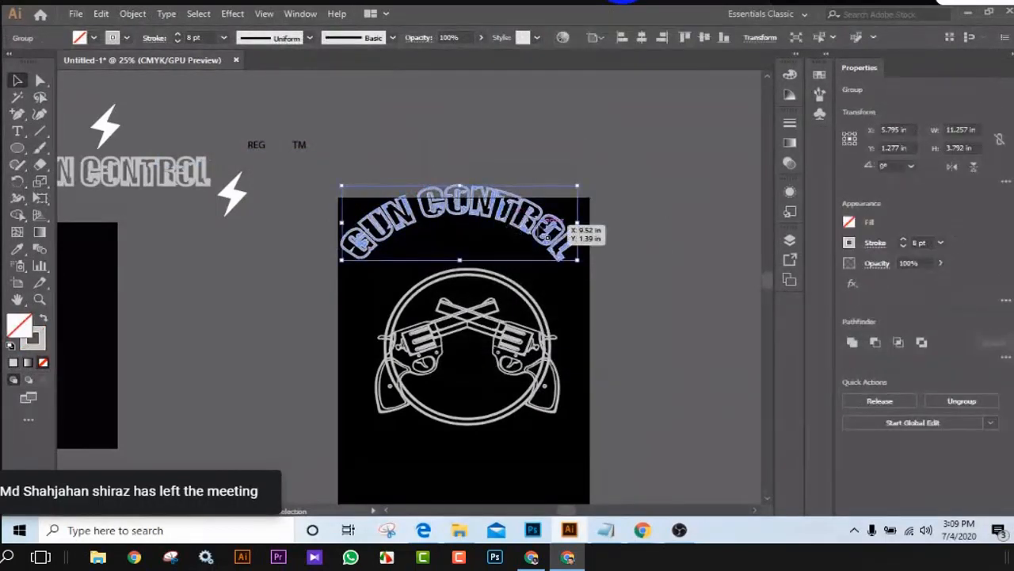
pyautogui.press('Down')
pyautogui.press('Down')
pyautogui.press('Down')
pyautogui.press('Down')
pyautogui.press('Down')
pyautogui.press('Down')
pyautogui.press('Down')
pyautogui.press('Down')
pyautogui.press('Down')
pyautogui.press('Down')
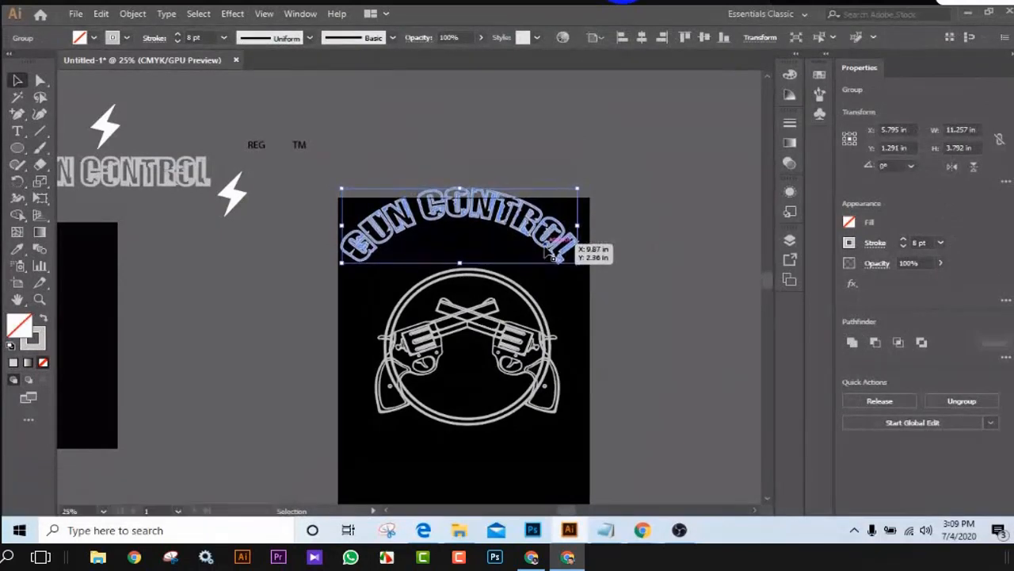
pyautogui.press('Down')
pyautogui.press('Down')
pyautogui.press('Down')
pyautogui.press('Down')
pyautogui.press('Down')
pyautogui.press('Down')
pyautogui.press('Down')
pyautogui.press('Down')
pyautogui.press('Down')
pyautogui.press('Down')
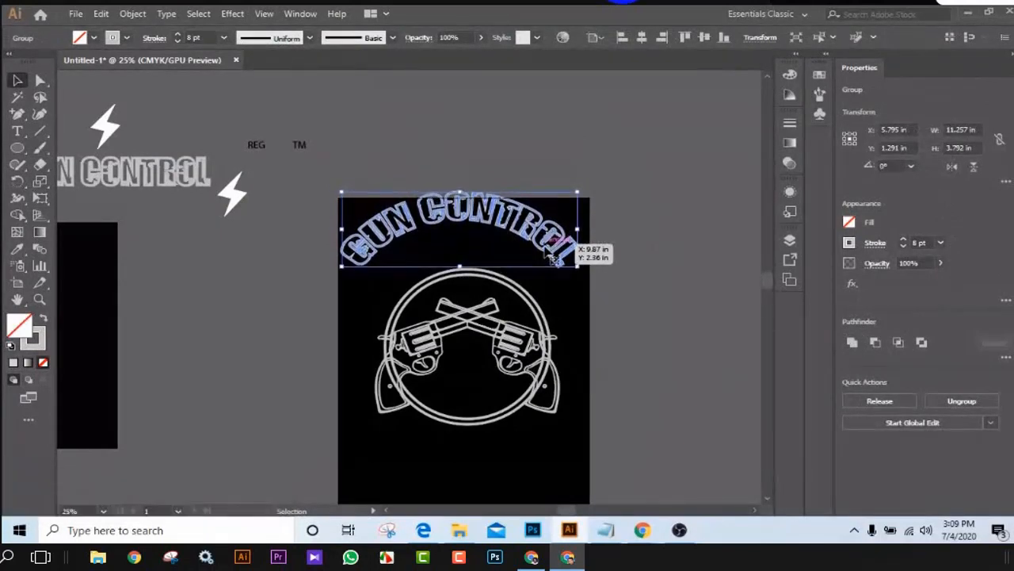
pyautogui.press('Down')
pyautogui.press('Down')
pyautogui.press('Down')
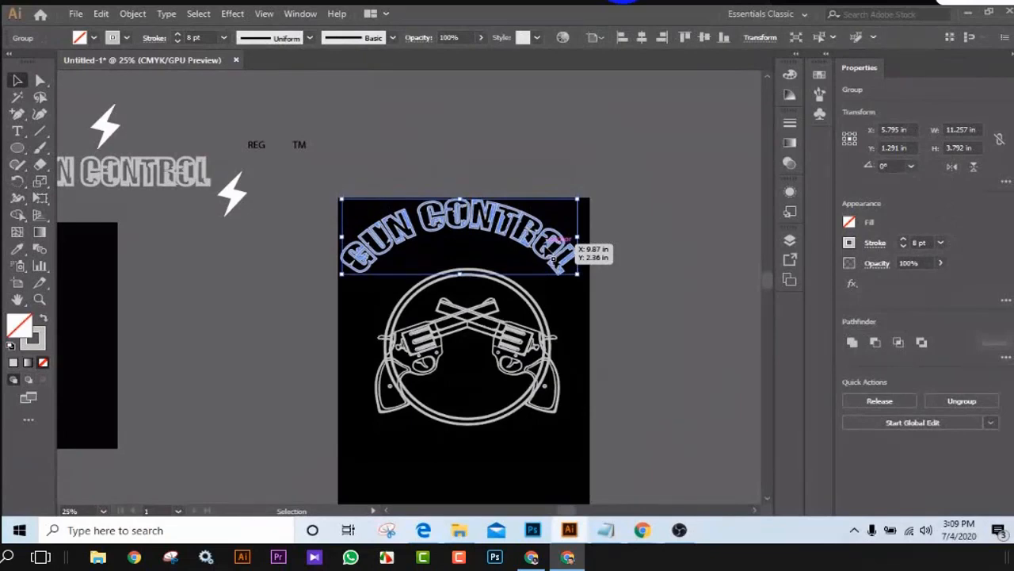
pyautogui.press('Down')
pyautogui.press('Down')
pyautogui.press('Down')
pyautogui.press('Down')
pyautogui.press('Down')
pyautogui.press('Down')
pyautogui.press('Down')
pyautogui.press('Down')
pyautogui.press('Down')
pyautogui.press('Down')
pyautogui.press('Down')
pyautogui.press('Down')
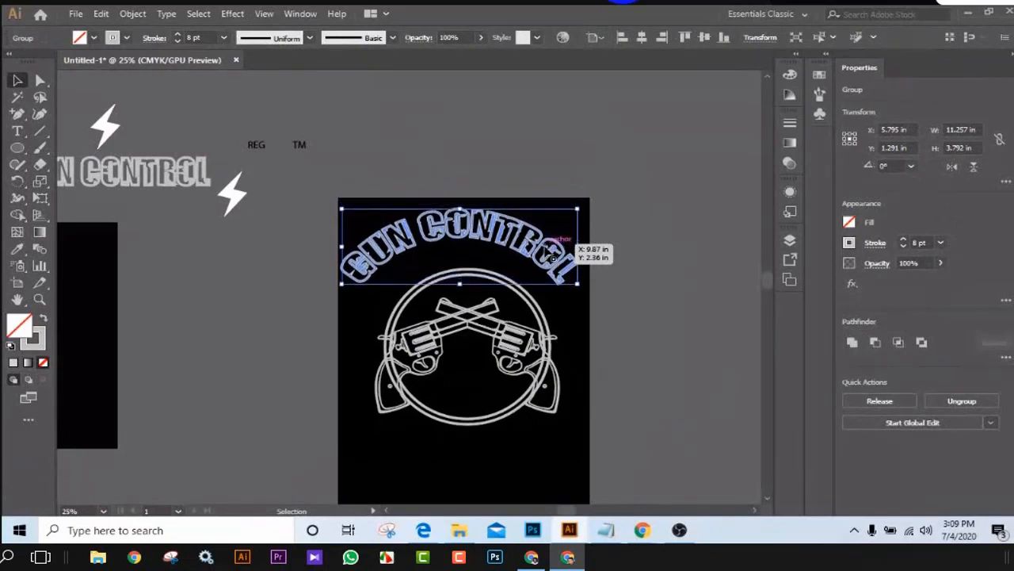
pyautogui.press('Down')
pyautogui.press('Down')
pyautogui.press('Down')
pyautogui.press('Down')
pyautogui.press('Down')
pyautogui.press('Down')
pyautogui.press('Down')
pyautogui.press('Down')
pyautogui.press('Down')
pyautogui.press('Down')
pyautogui.press('Down')
pyautogui.press('Down')
pyautogui.press('Down')
pyautogui.press('Down')
pyautogui.press('Down')
pyautogui.press('Down')
pyautogui.press('Down')
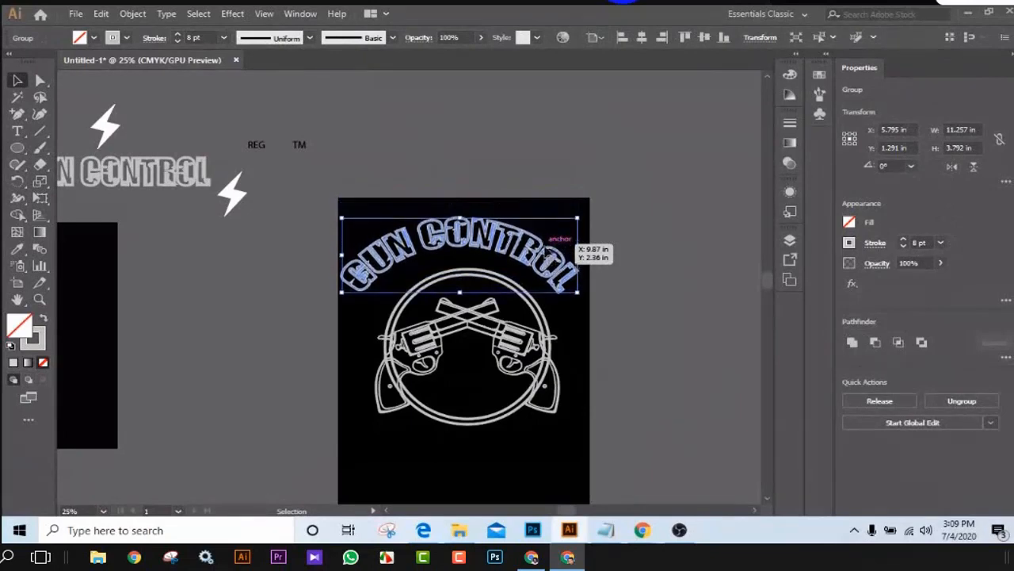
pyautogui.press('Down')
pyautogui.press('Down')
pyautogui.press('Down')
pyautogui.press('Down')
pyautogui.press('Down')
pyautogui.press('Down')
pyautogui.press('Down')
pyautogui.press('Down')
pyautogui.press('Down')
pyautogui.press('Down')
pyautogui.press('Down')
pyautogui.press('Down')
pyautogui.press('Down')
pyautogui.press('Down')
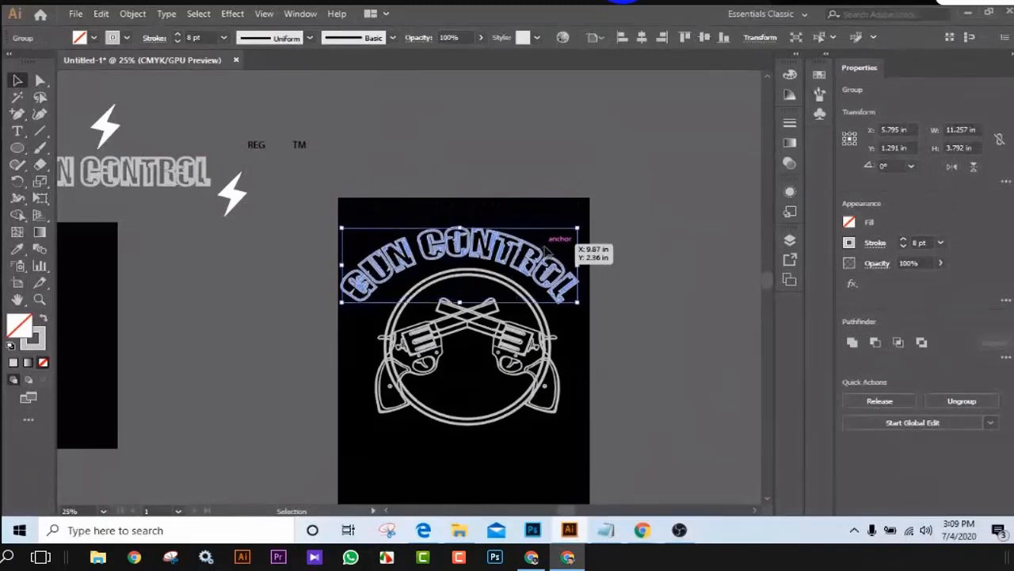
pyautogui.press('Down')
pyautogui.press('Down')
pyautogui.press('Down')
pyautogui.press('Down')
pyautogui.press('Down')
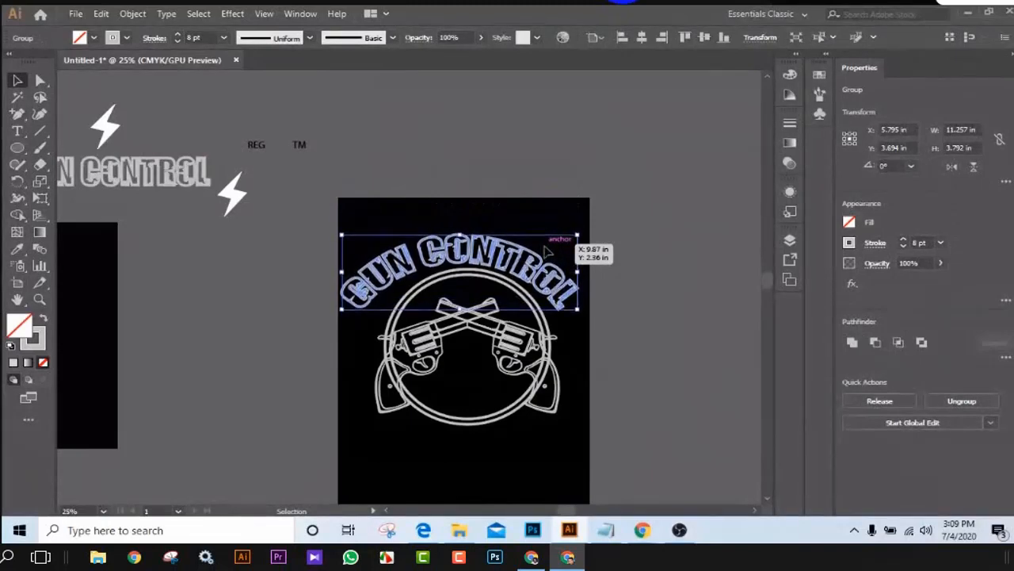
pyautogui.click(581, 324)
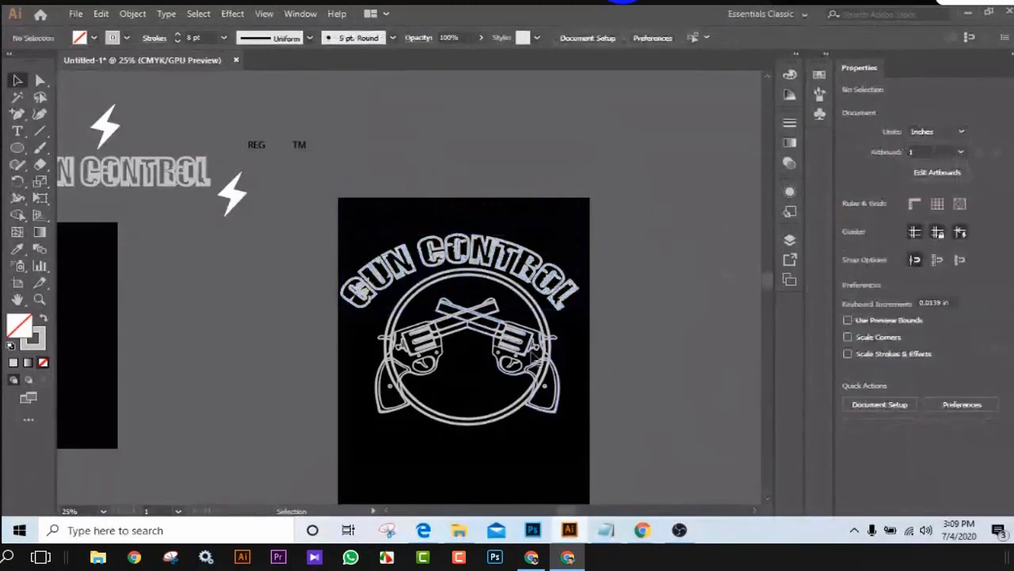
# Align the arched GUN CONTROL lettering horizontally centred with the crossed revolvers and circle group.
pyautogui.click(532, 355)
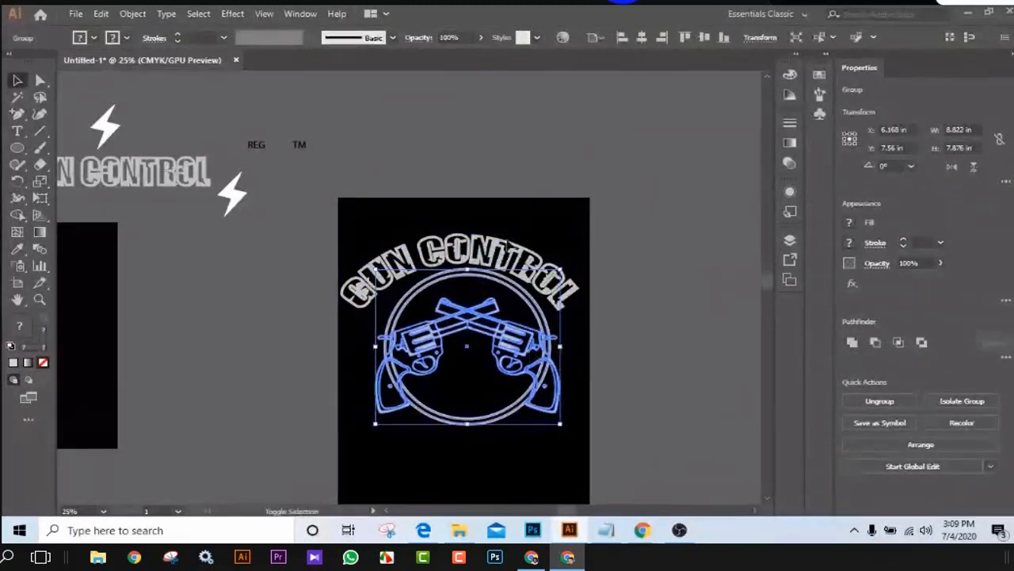
pyautogui.keyDown('shift'); pyautogui.click(508, 255); pyautogui.keyUp('shift')
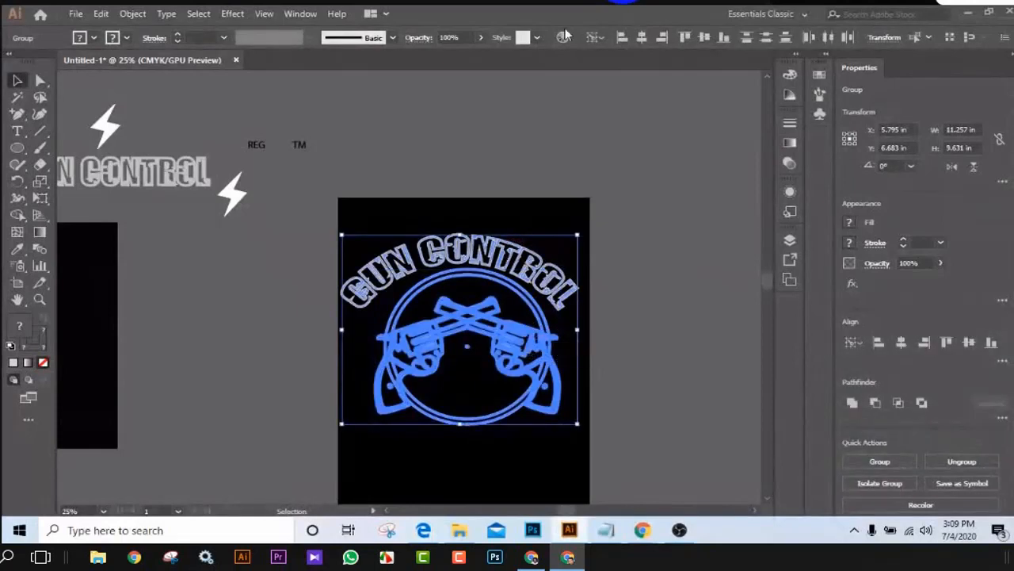
pyautogui.click(642, 40)
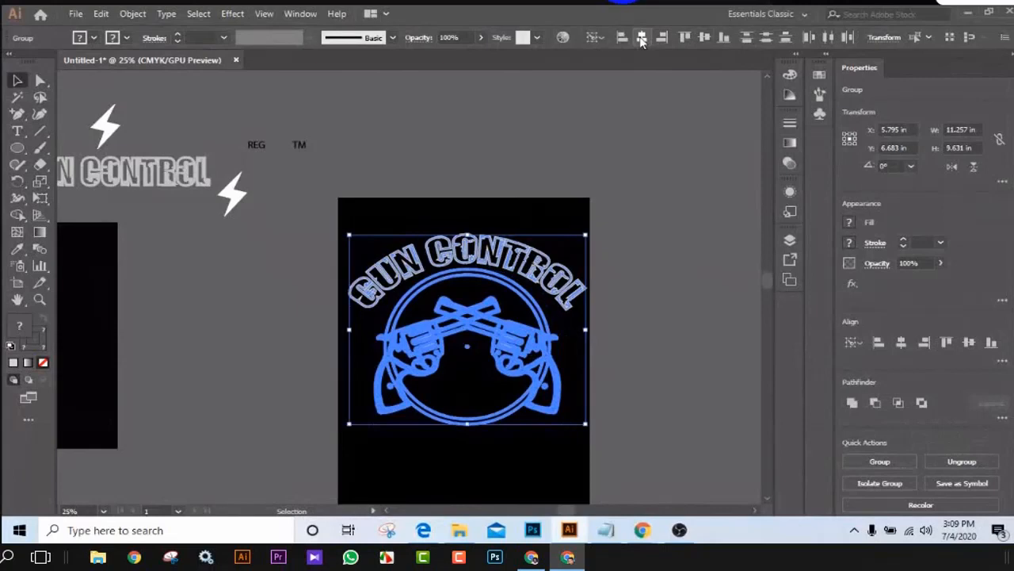
pyautogui.click(652, 267)
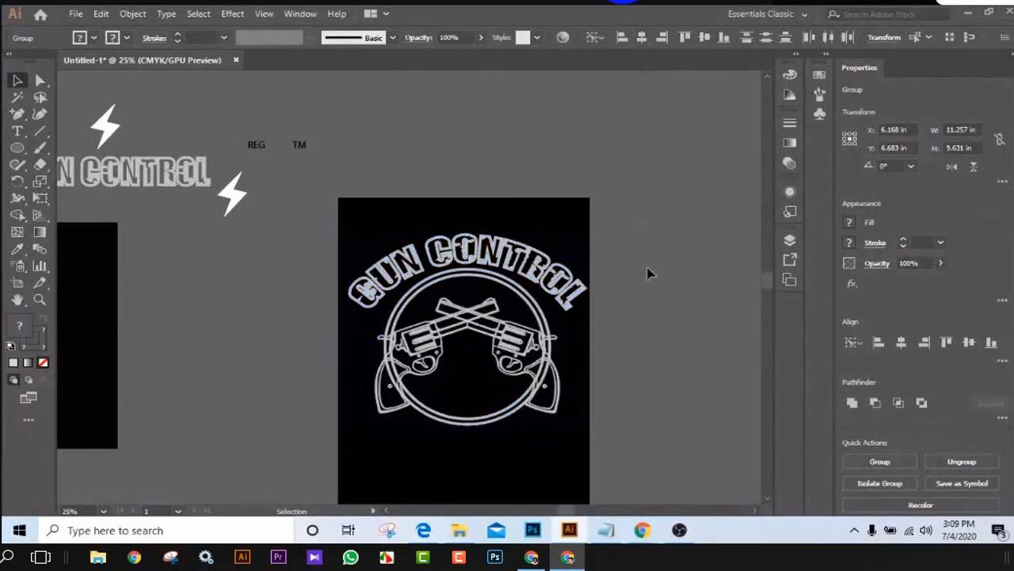
# Delete the arched lettering and place a copy of the spare straight GUN CONTROL text above the circle.
pyautogui.click(550, 297)
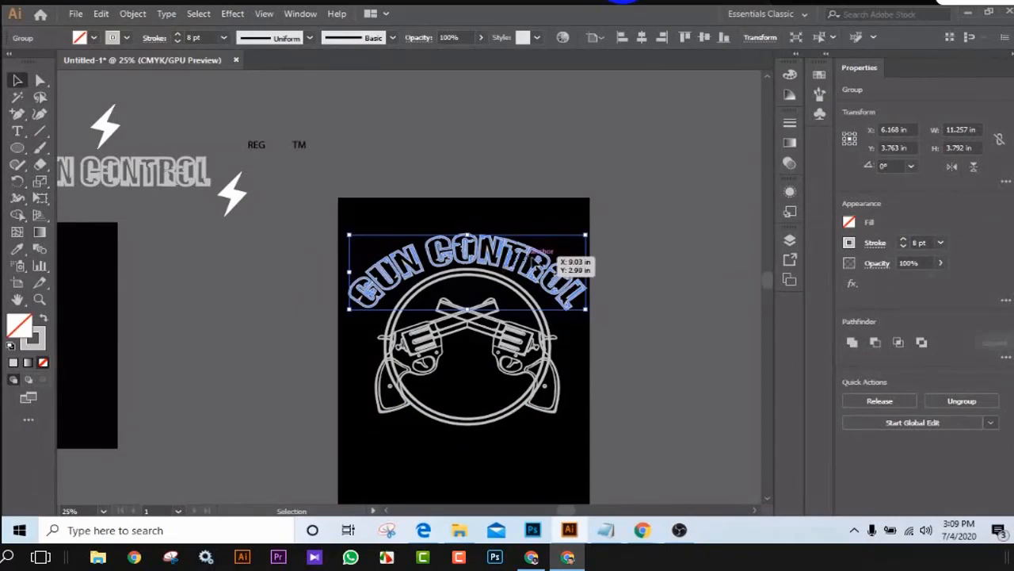
pyautogui.press('Delete')
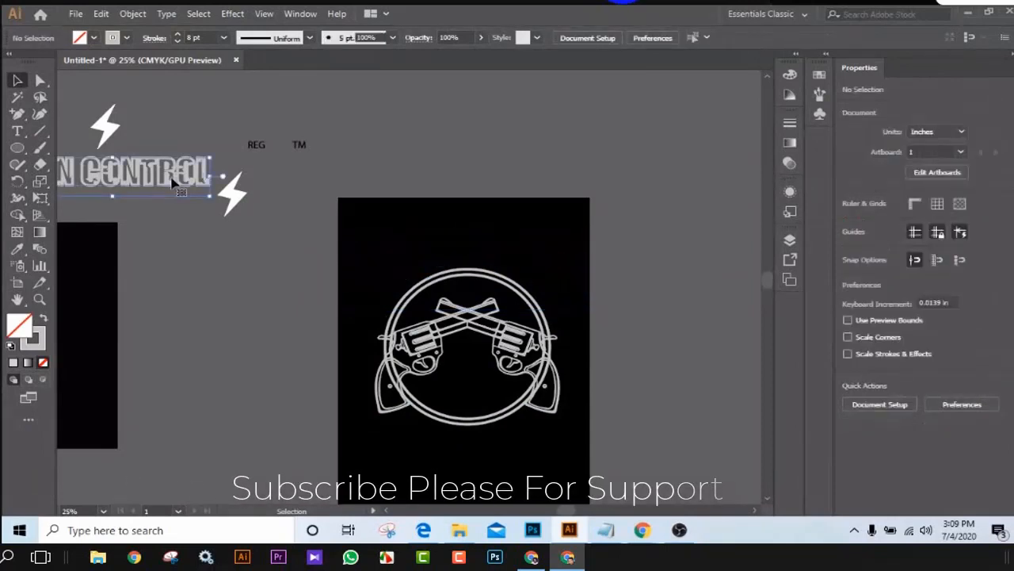
pyautogui.moveTo(173, 183); pyautogui.dragTo(531, 255)
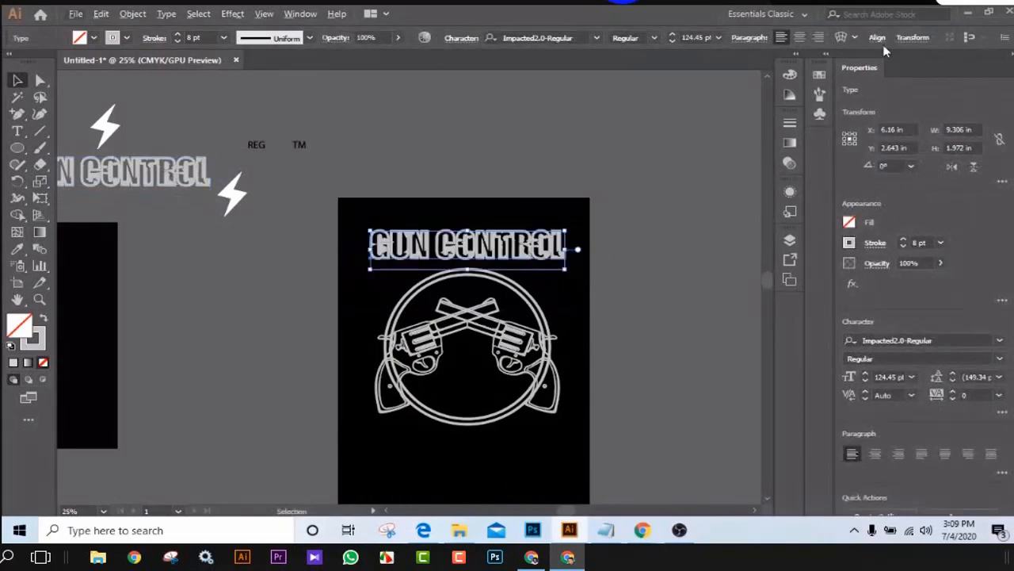
# Warp the new GUN CONTROL text with a horizontal Arc at 78% bend and expand its object and fill.
pyautogui.click(843, 37)
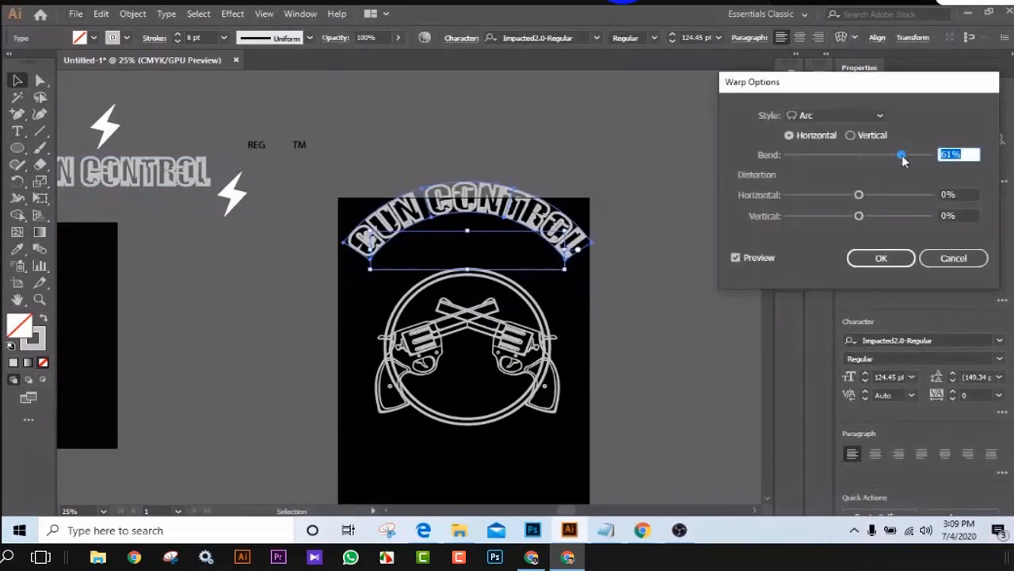
pyautogui.moveTo(895, 155); pyautogui.dragTo(915, 158)
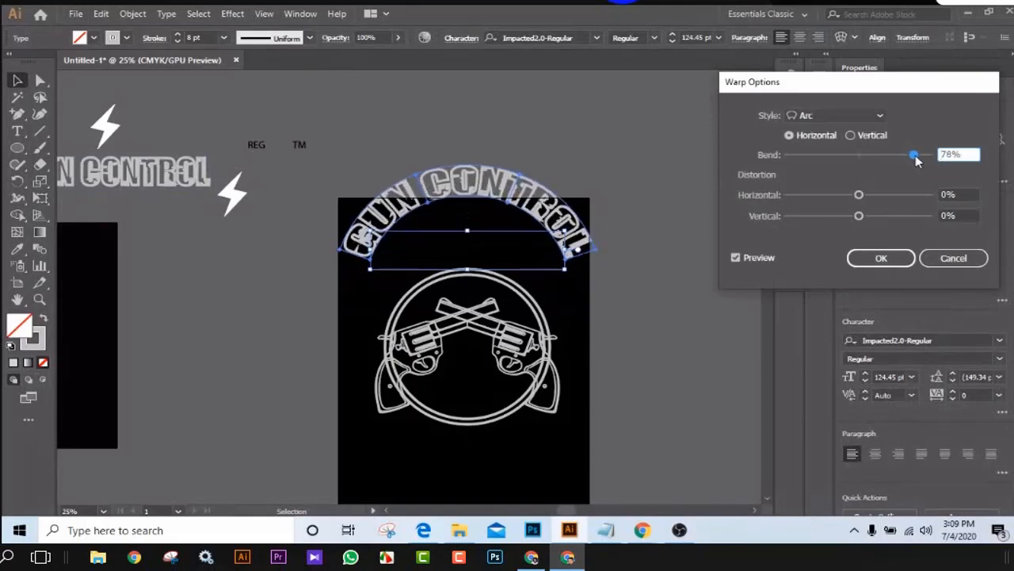
pyautogui.click(876, 257)
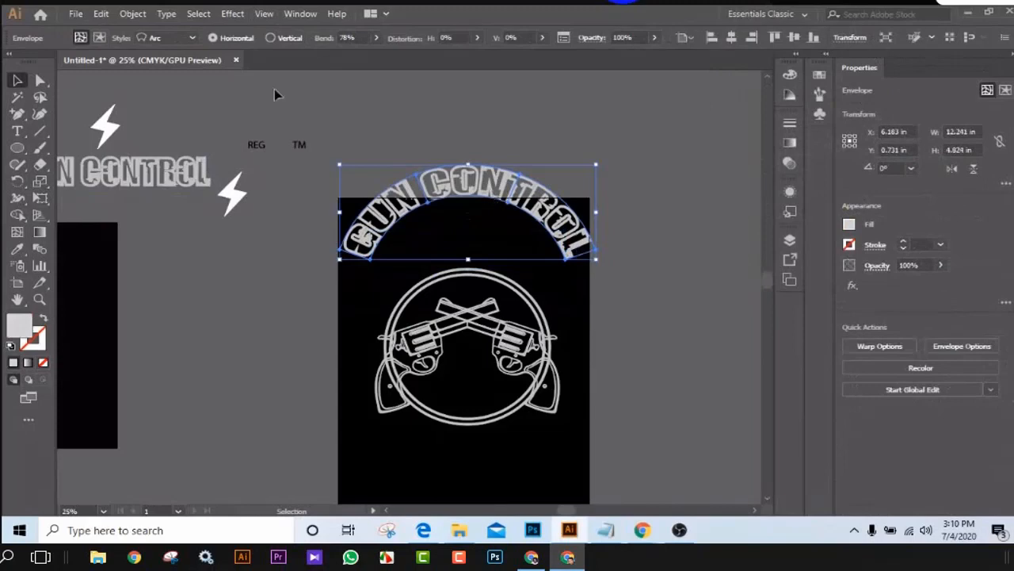
pyautogui.click(135, 15)
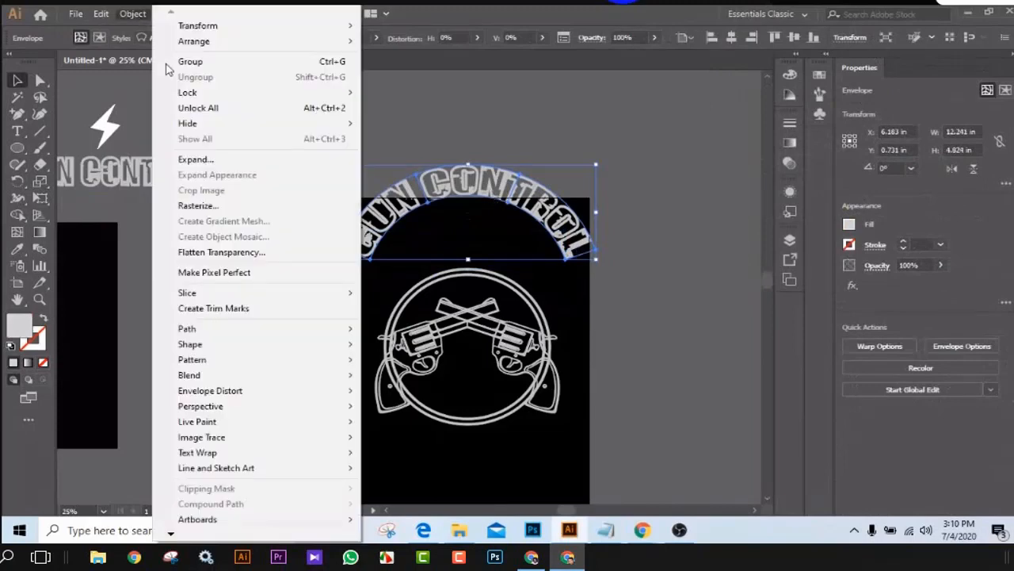
pyautogui.click(202, 160)
pyautogui.click(475, 346)
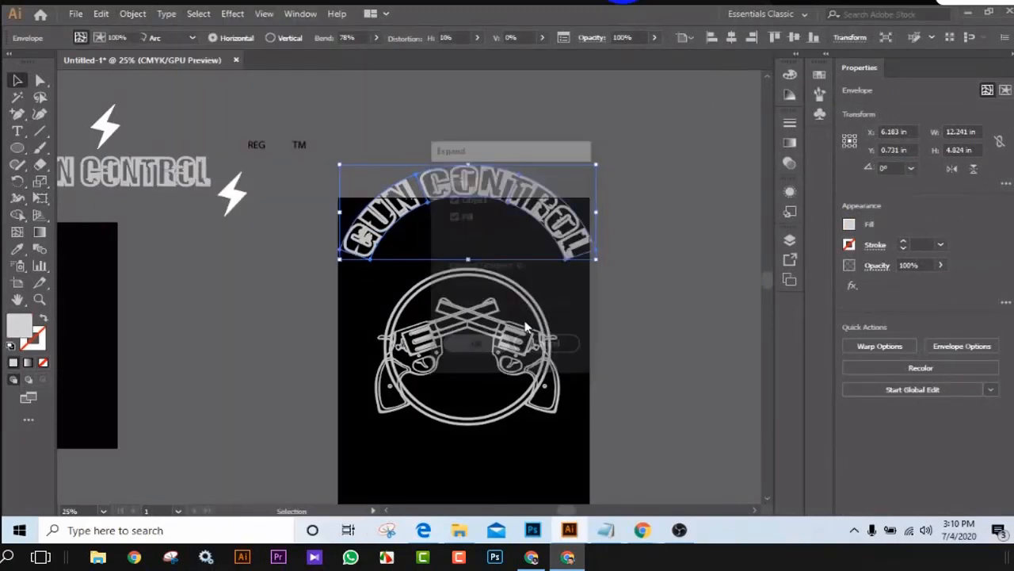
# Move the arched GUN CONTROL lettering down around the circle's top and resize it to about 10.2 in wide and 4.4 in high.
pyautogui.moveTo(560, 227); pyautogui.dragTo(555, 239)
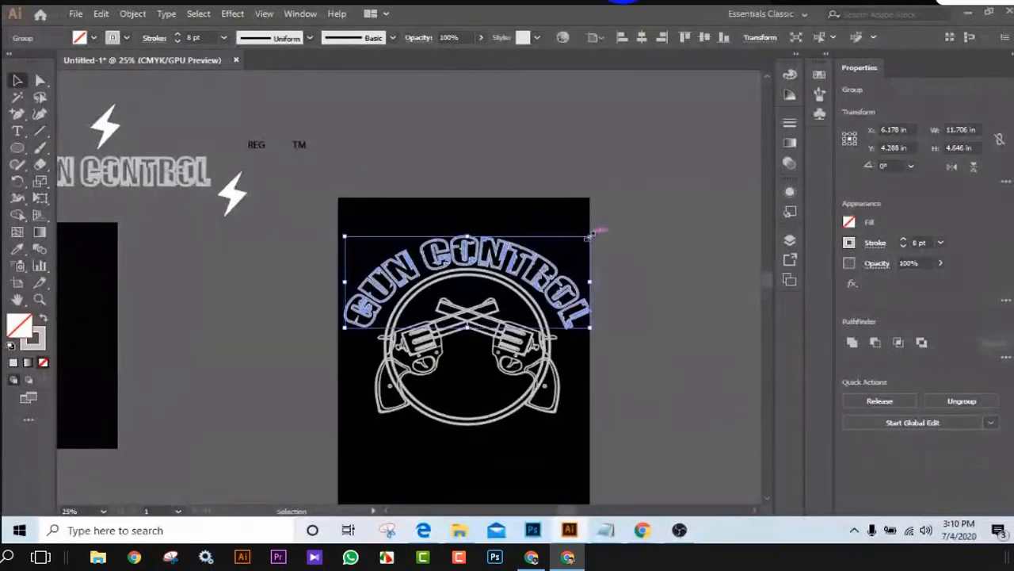
pyautogui.moveTo(591, 236); pyautogui.dragTo(576, 235)
pyautogui.moveTo(346, 327); pyautogui.dragTo(361, 328)
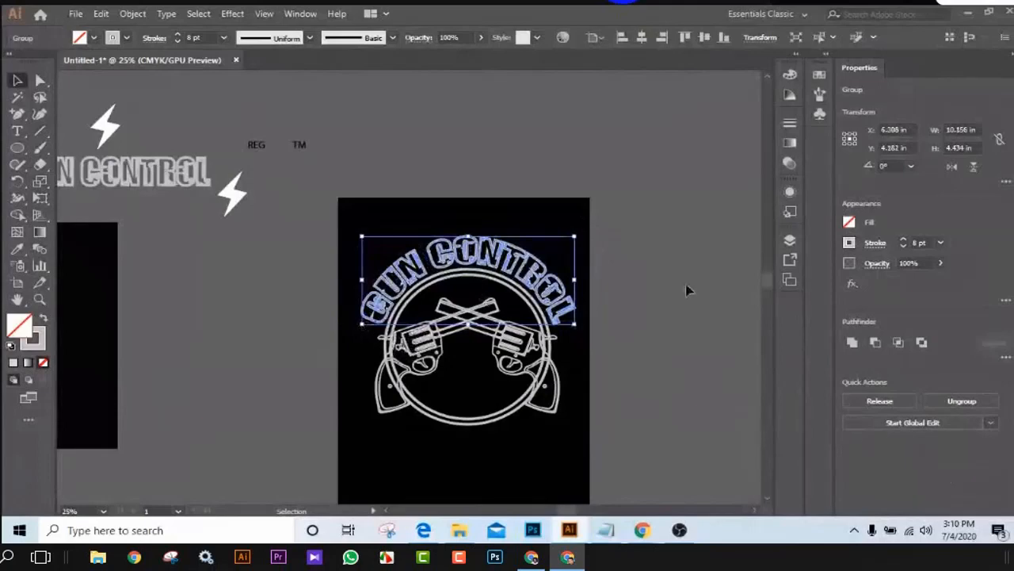
# Nudge the resized arched lettering slightly down so it sits closer to the circle.
pyautogui.press('Down')
pyautogui.press('Down')
pyautogui.press('Down')
pyautogui.press('Down')
pyautogui.press('Down')
pyautogui.press('Down')
pyautogui.press('Down')
pyautogui.press('Down')
pyautogui.press('Down')
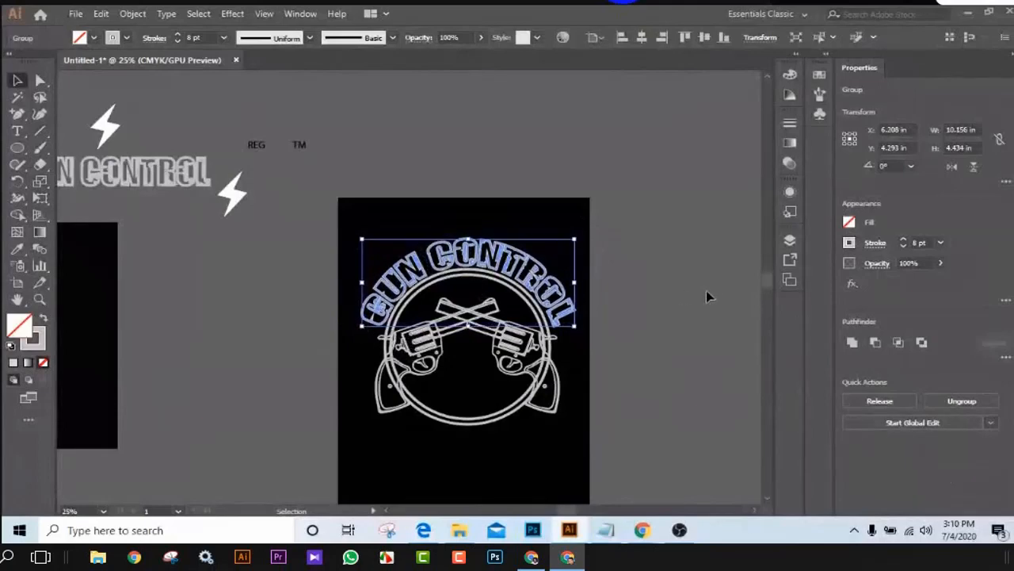
pyautogui.click(664, 299)
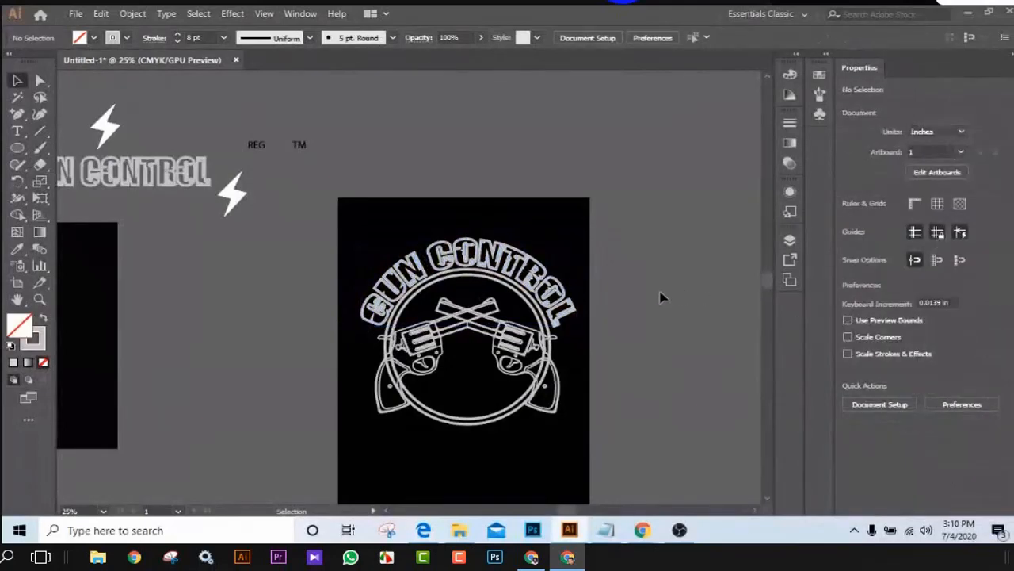
# Try applying the lightning bolt's white fill and no stroke to the lettering, circle and revolvers with the Eyedropper.
pyautogui.moveTo(668, 308); pyautogui.dragTo(668, 256)
pyautogui.moveTo(591, 292); pyautogui.dragTo(651, 314)
pyautogui.click(290, 159)
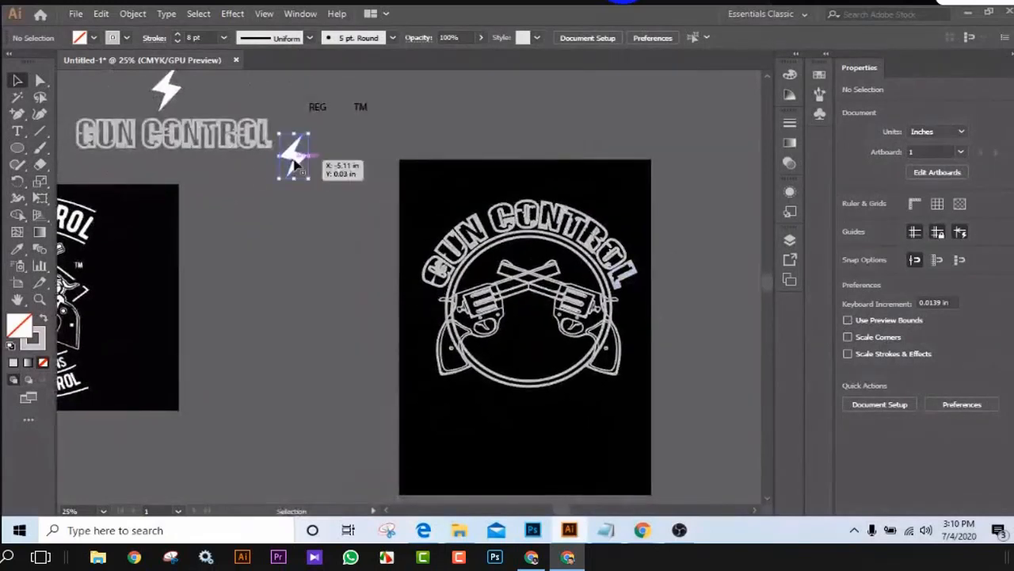
pyautogui.click(672, 287)
pyautogui.moveTo(422, 202); pyautogui.dragTo(626, 361)
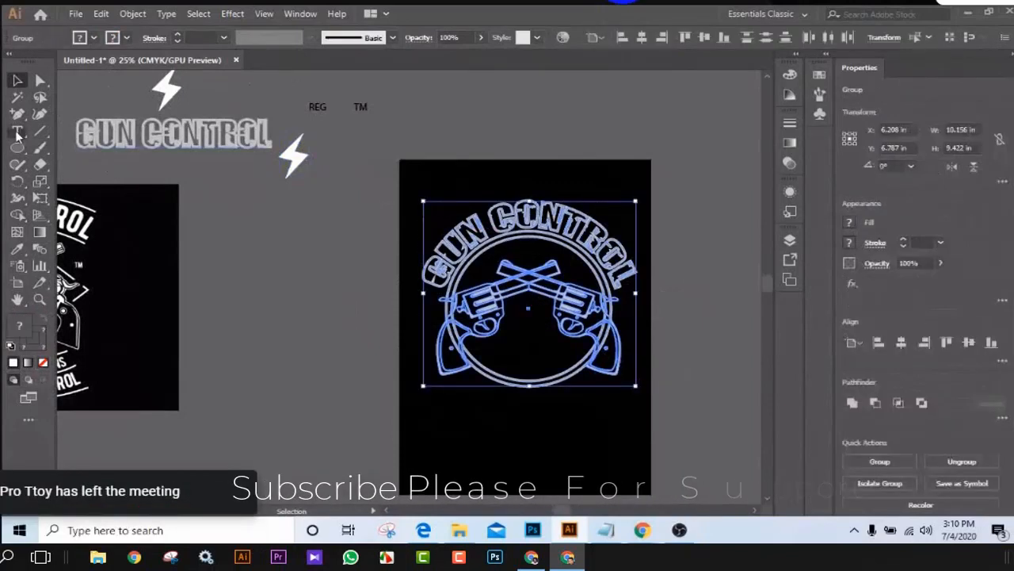
pyautogui.click(18, 250)
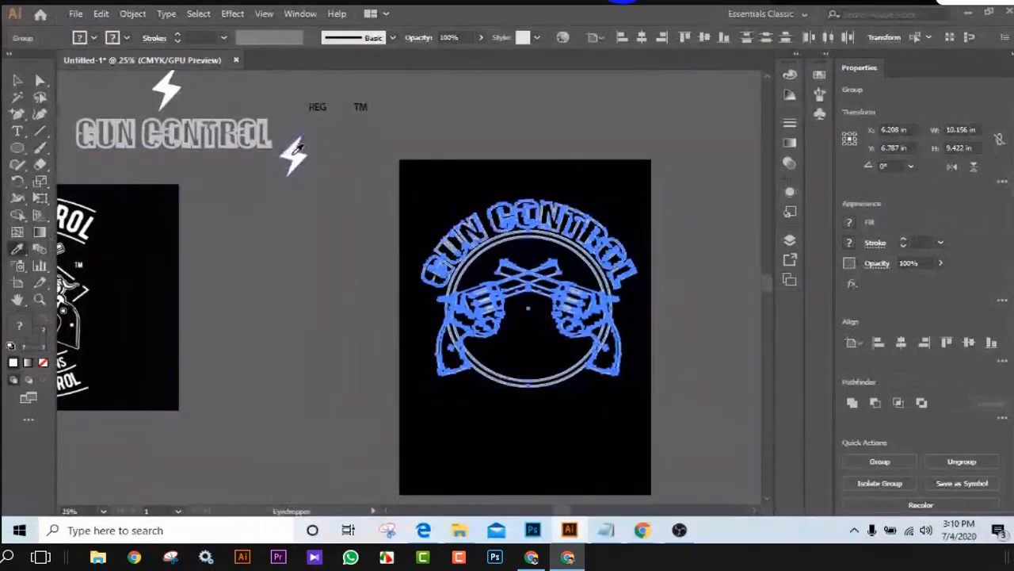
pyautogui.click(294, 153)
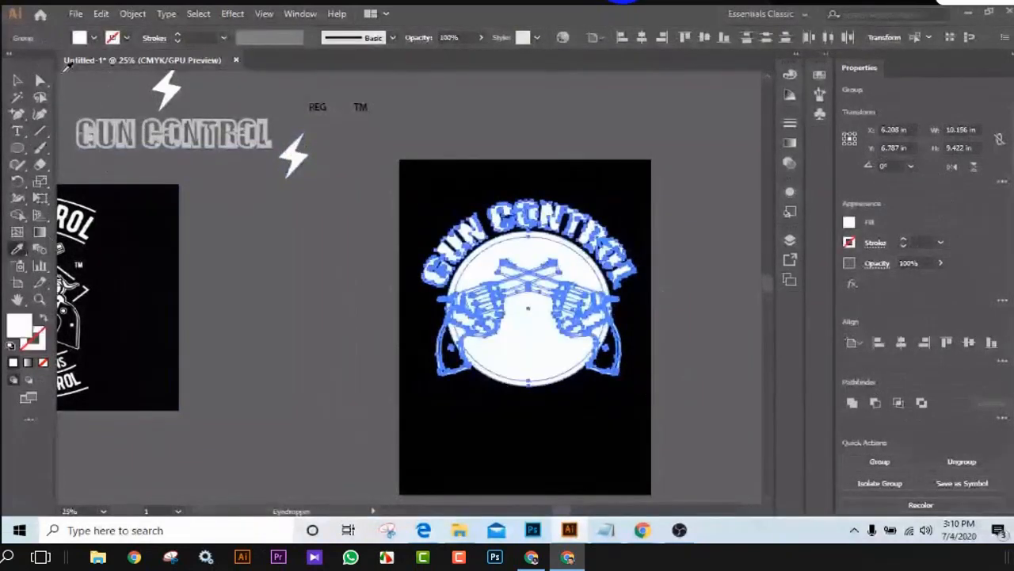
pyautogui.click(17, 80)
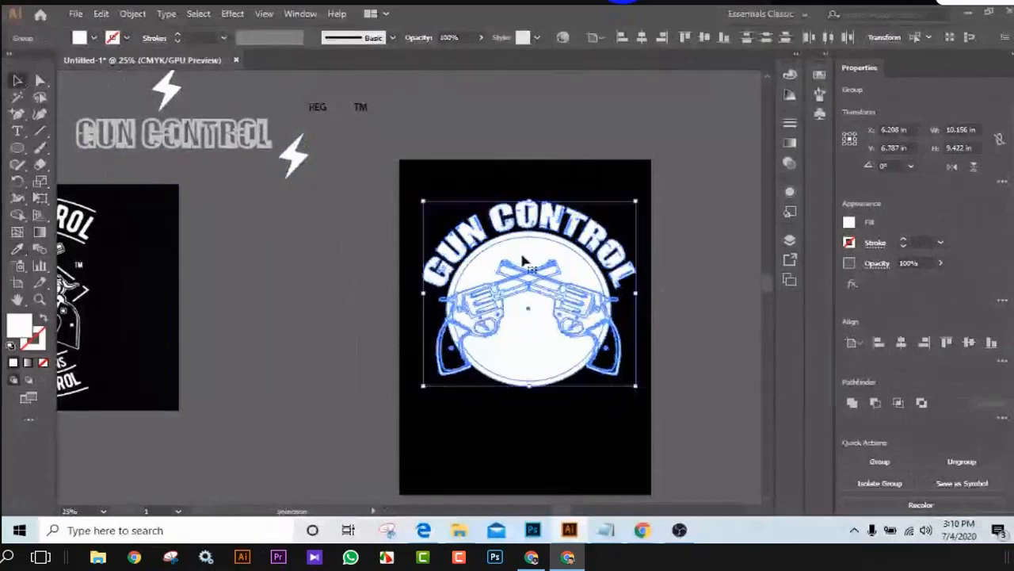
pyautogui.click(686, 281)
pyautogui.click(541, 344)
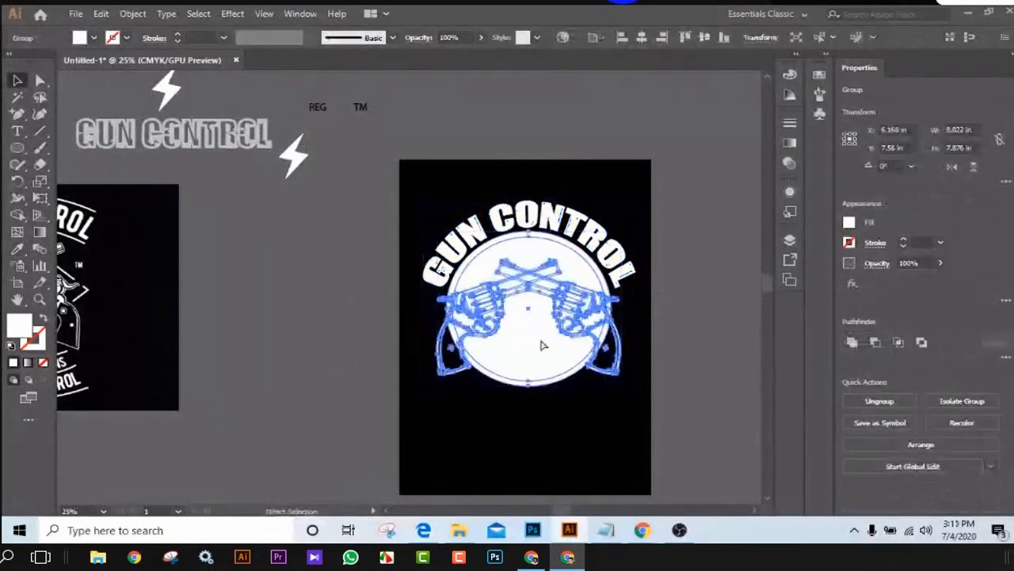
pyautogui.hotkey('ctrl', 'z')
pyautogui.click(617, 380)
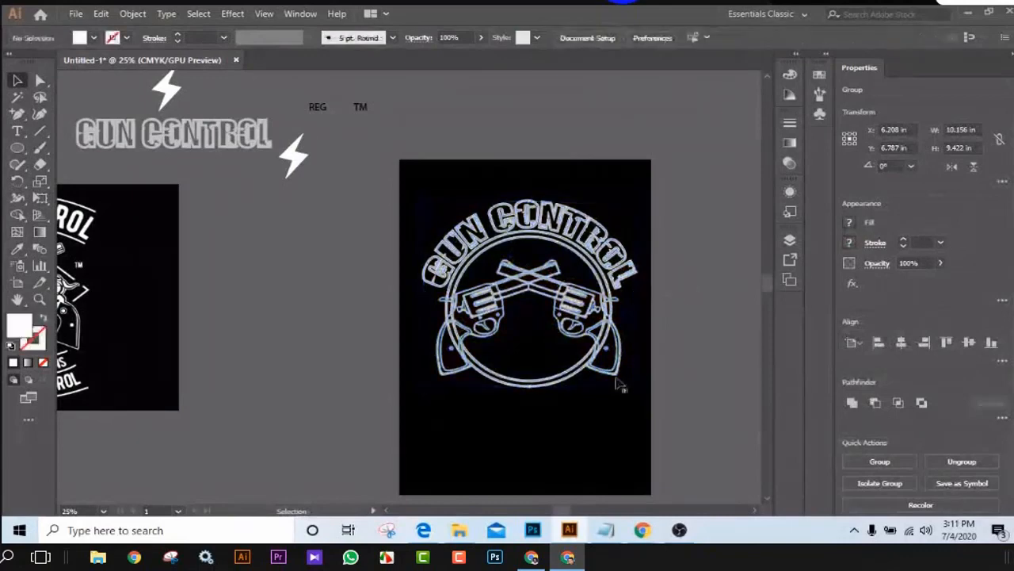
pyautogui.click(293, 177)
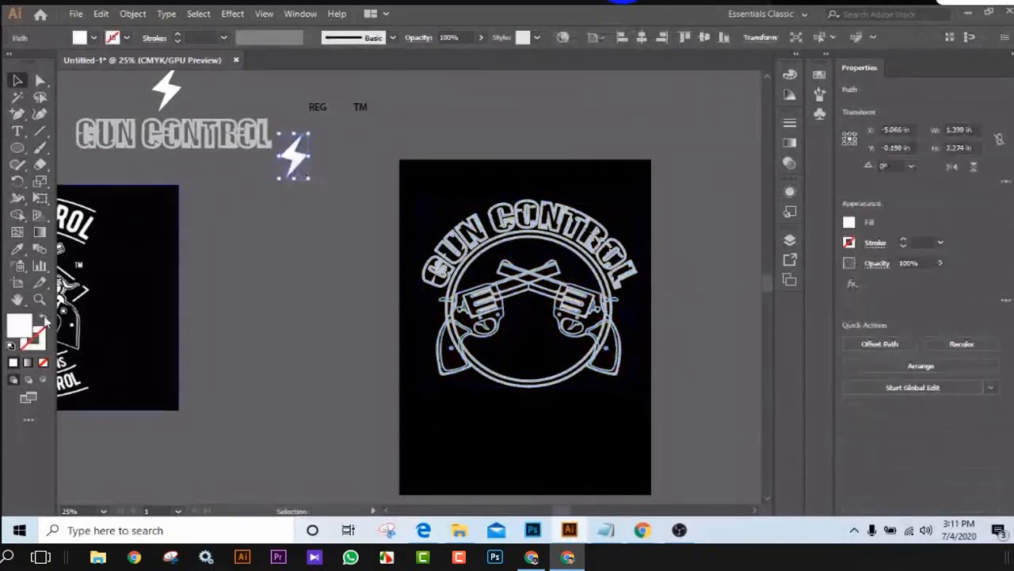
pyautogui.hotkey('shift', 'x')
pyautogui.hotkey('shift', 'x')
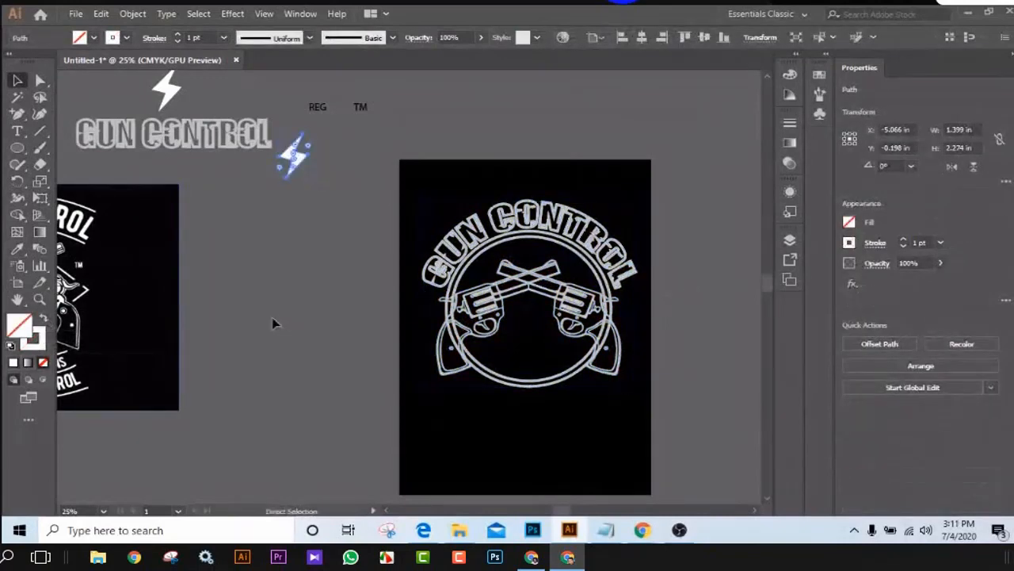
pyautogui.click(272, 317)
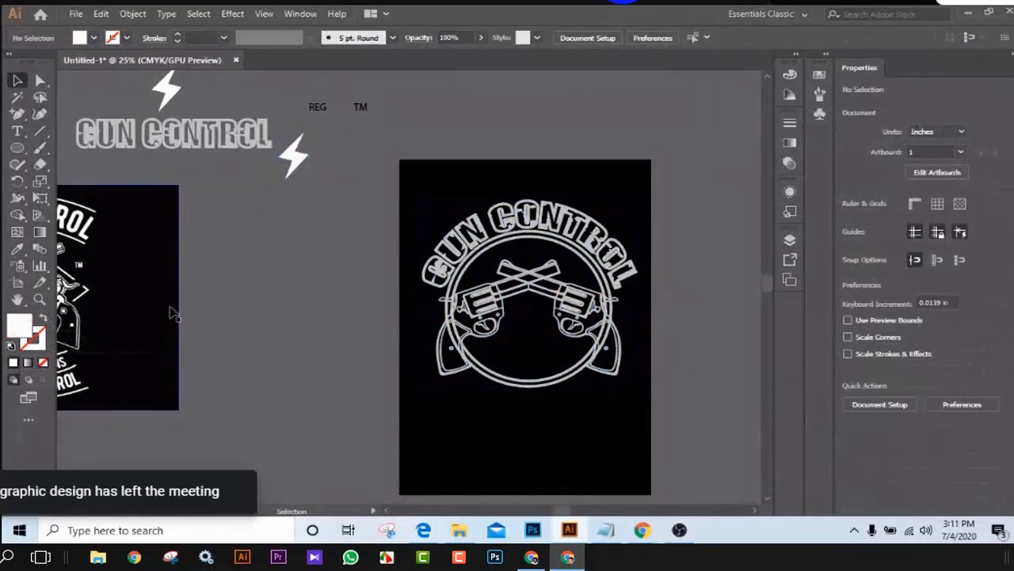
pyautogui.rightClick(17, 147)
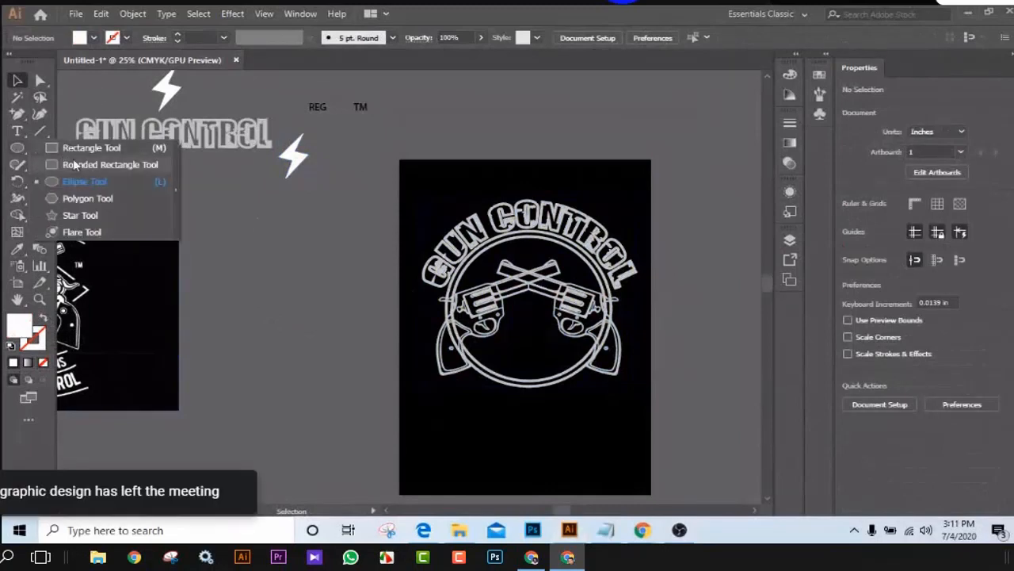
pyautogui.click(437, 200)
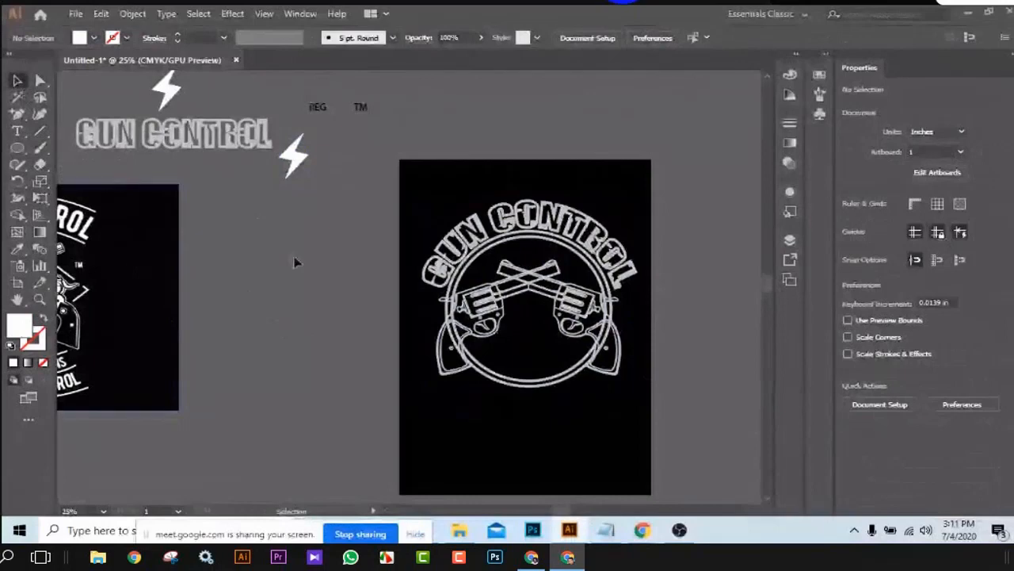
# Set the fill of the arched lettering, double circle and crossed revolvers to white.
pyautogui.click(616, 369)
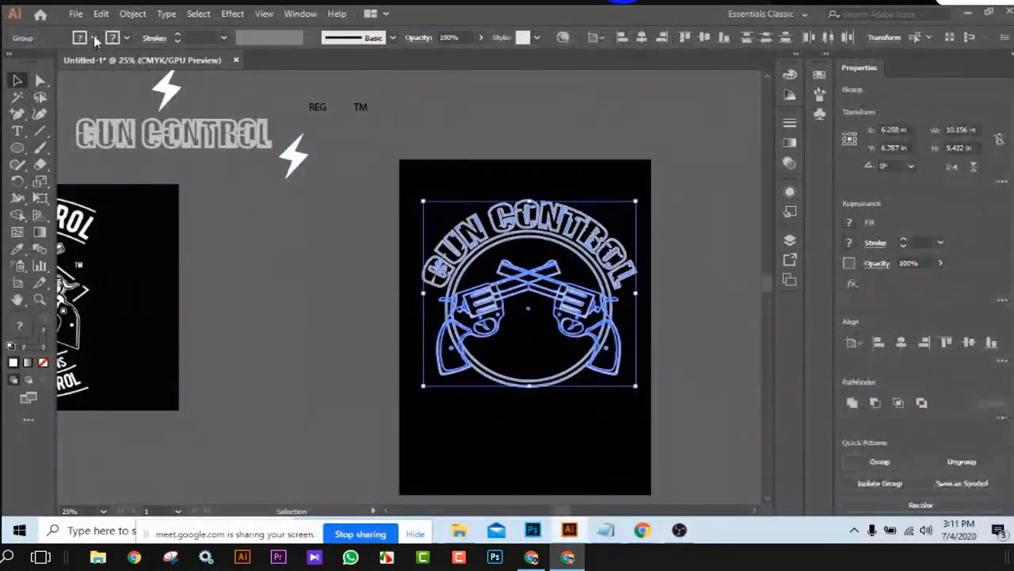
pyautogui.click(93, 38)
pyautogui.click(22, 61)
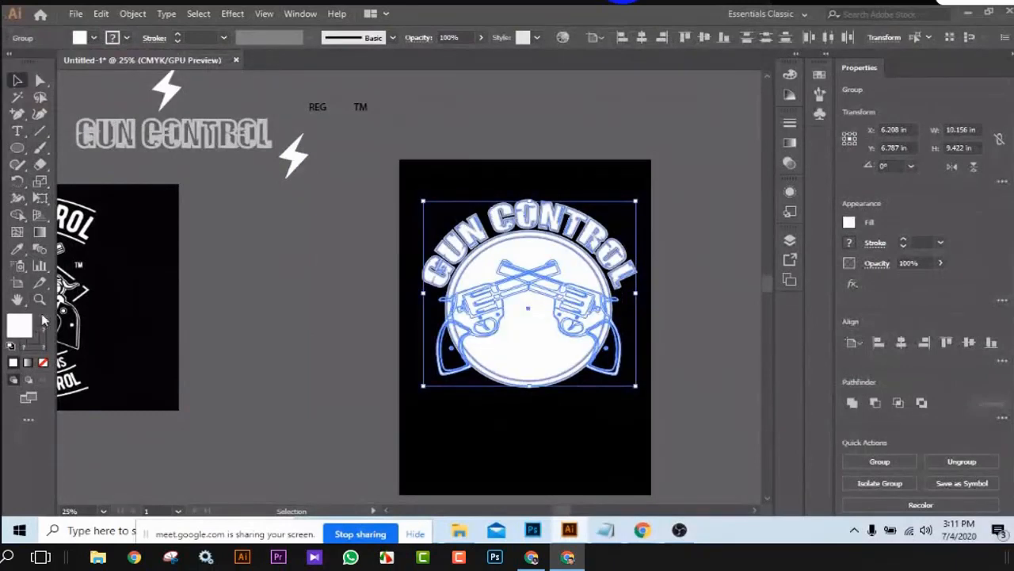
pyautogui.click(192, 292)
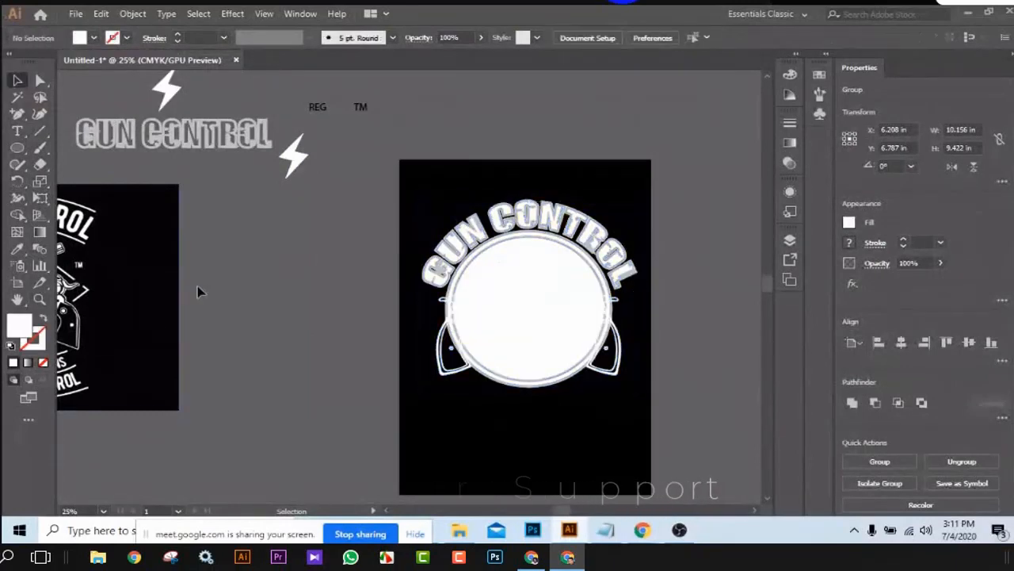
# Set the fill of the arched lettering, double circle and crossed revolvers to None.
pyautogui.click(94, 38)
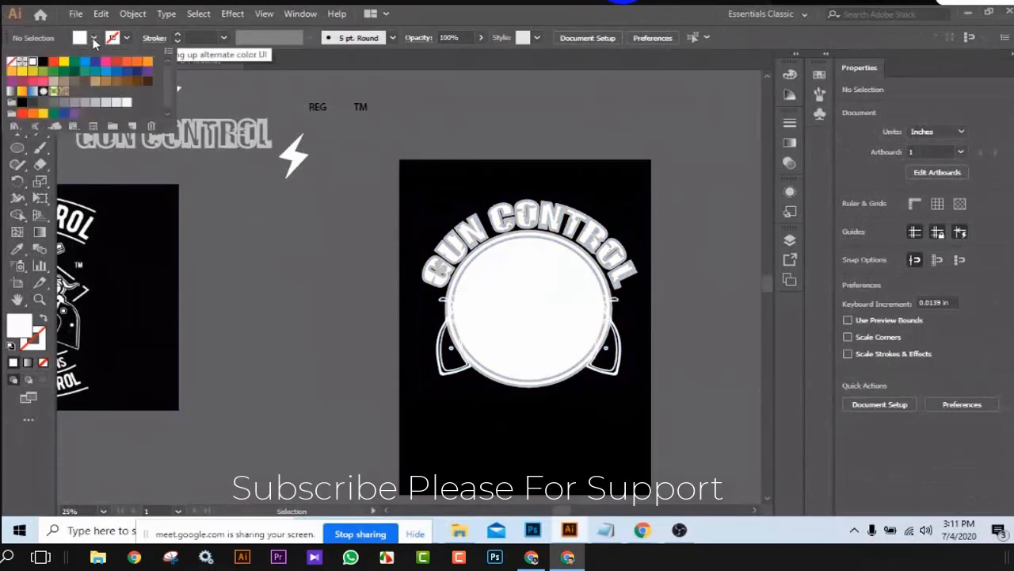
pyautogui.click(12, 61)
pyautogui.click(220, 168)
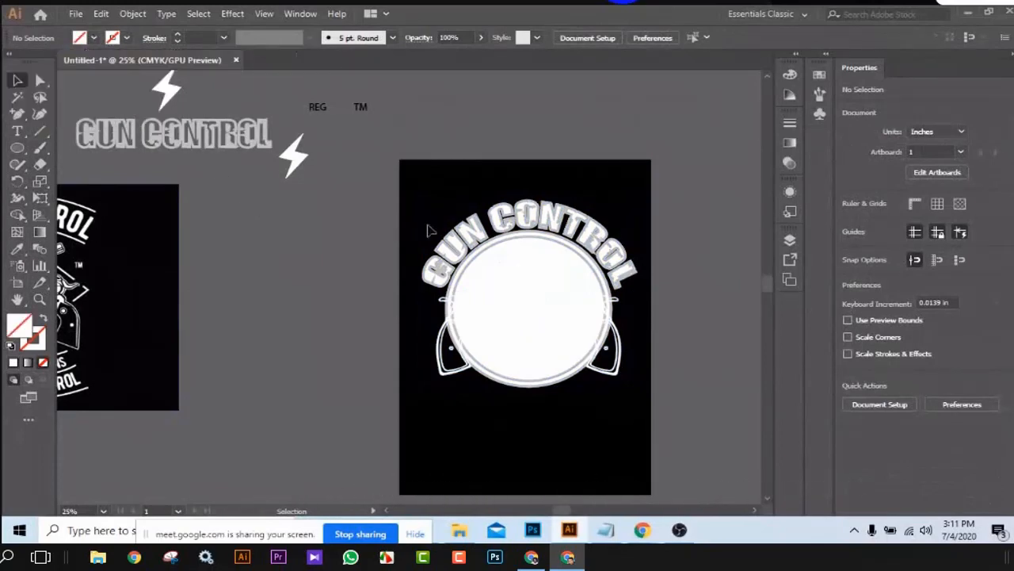
pyautogui.moveTo(448, 214); pyautogui.dragTo(614, 388)
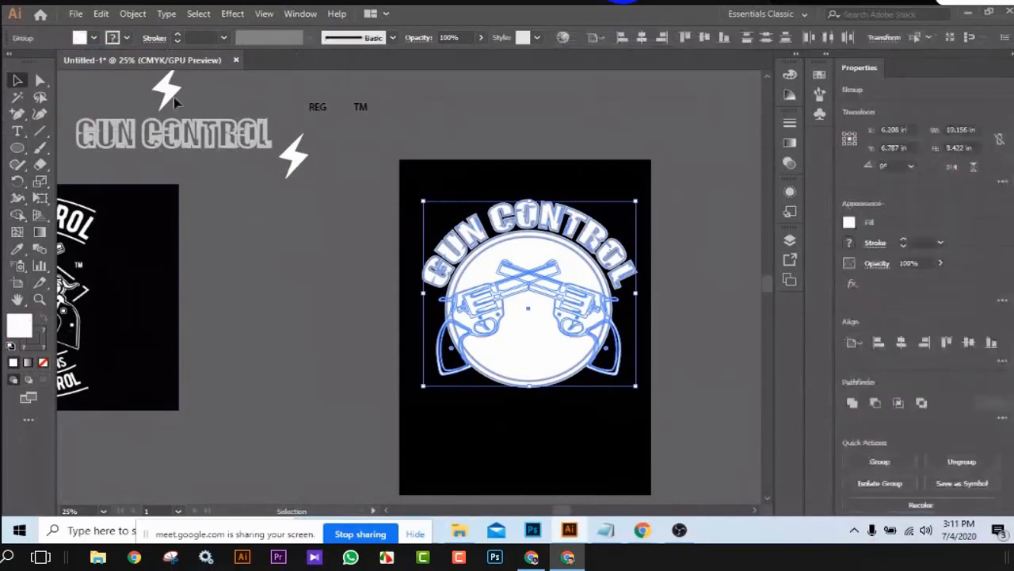
pyautogui.click(94, 38)
pyautogui.click(12, 62)
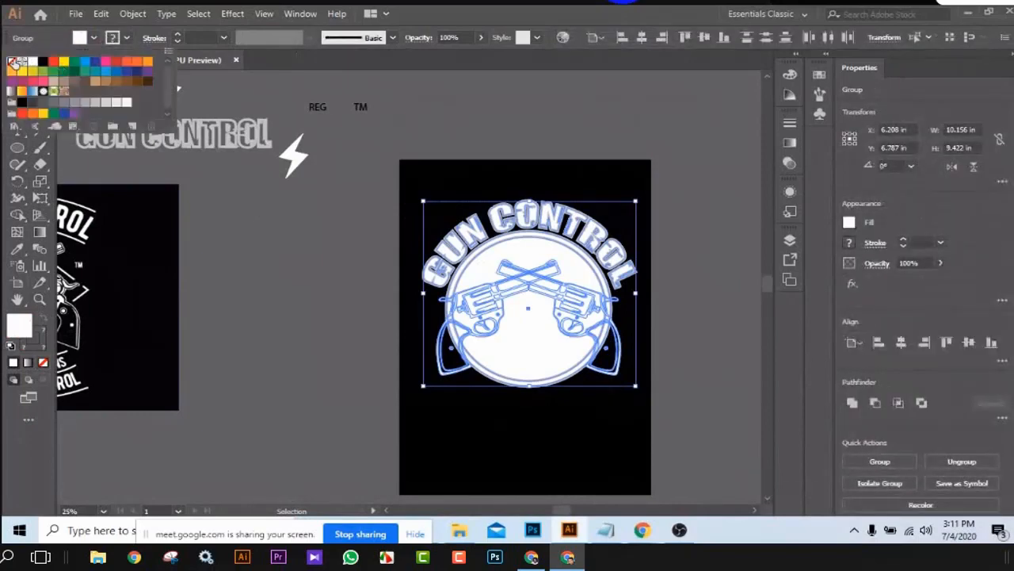
pyautogui.click(246, 168)
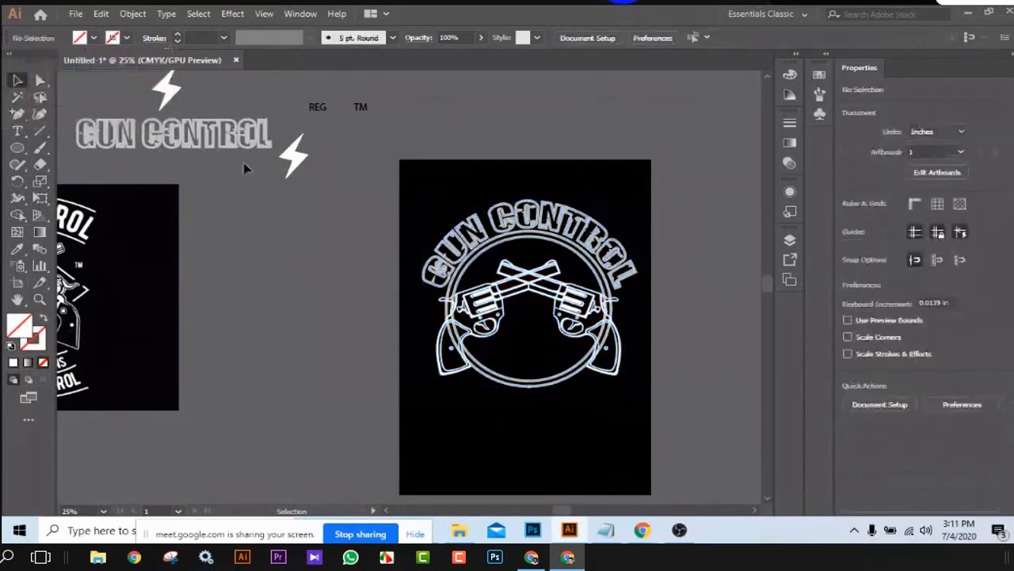
# Set the stroke colour of the arched lettering, double circle and crossed revolvers to white.
pyautogui.click(623, 369)
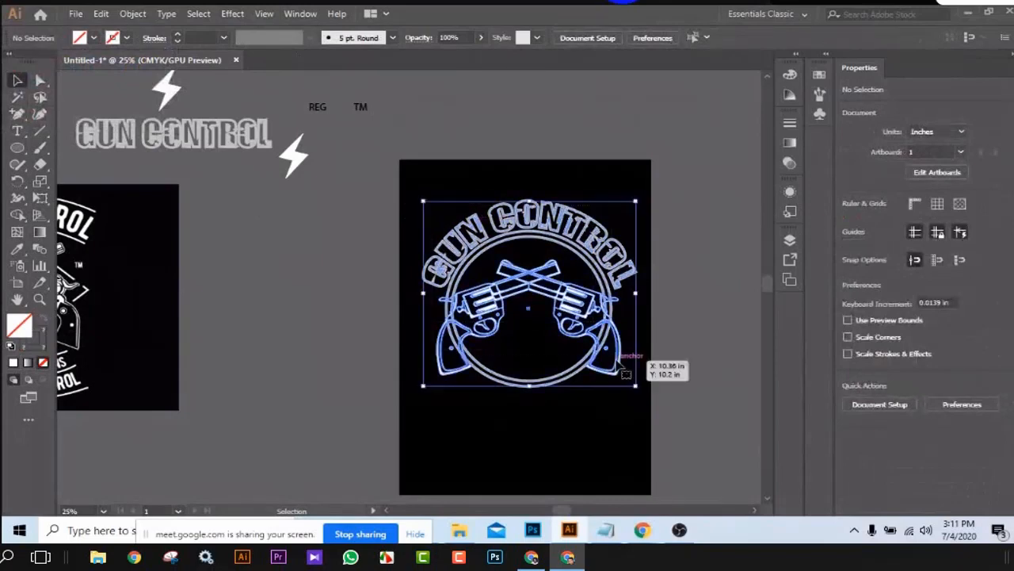
pyautogui.click(128, 38)
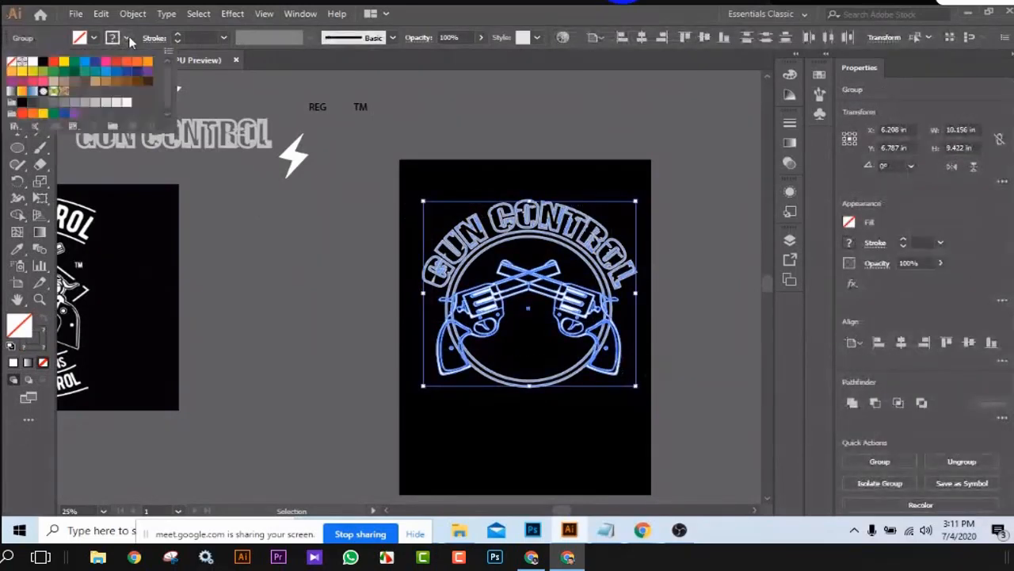
pyautogui.click(33, 62)
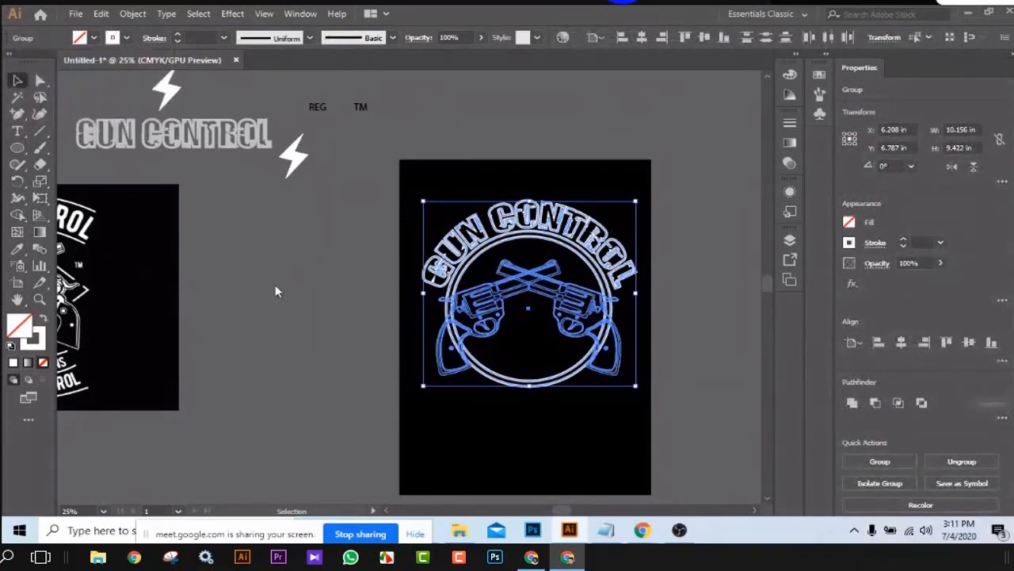
pyautogui.click(321, 256)
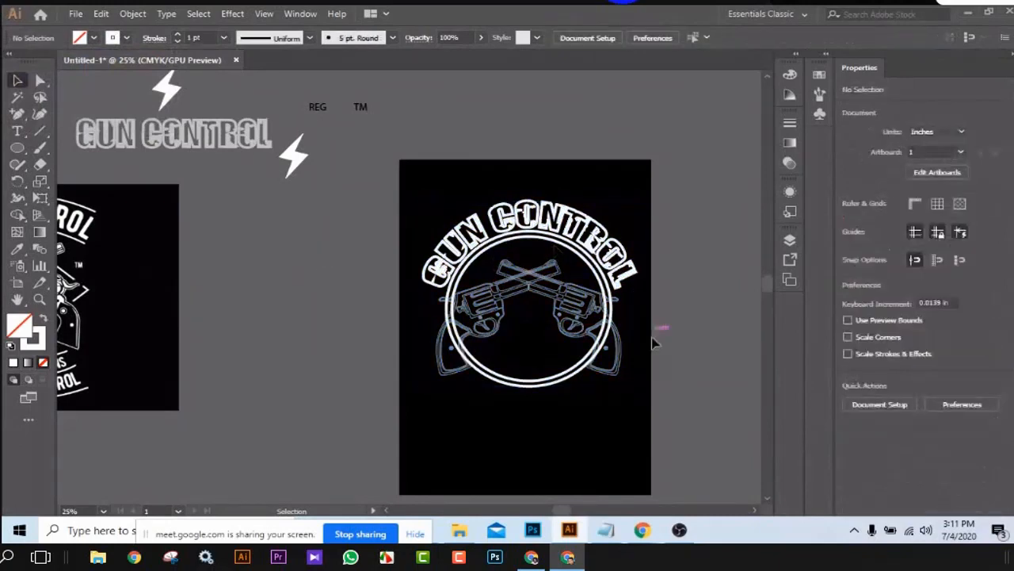
# Move the lower spare lightning bolt onto the black artboard, just below the circle beside the right-hand revolver's grip.
pyautogui.moveTo(672, 344); pyautogui.dragTo(678, 276)
pyautogui.click(571, 253)
pyautogui.click(667, 294)
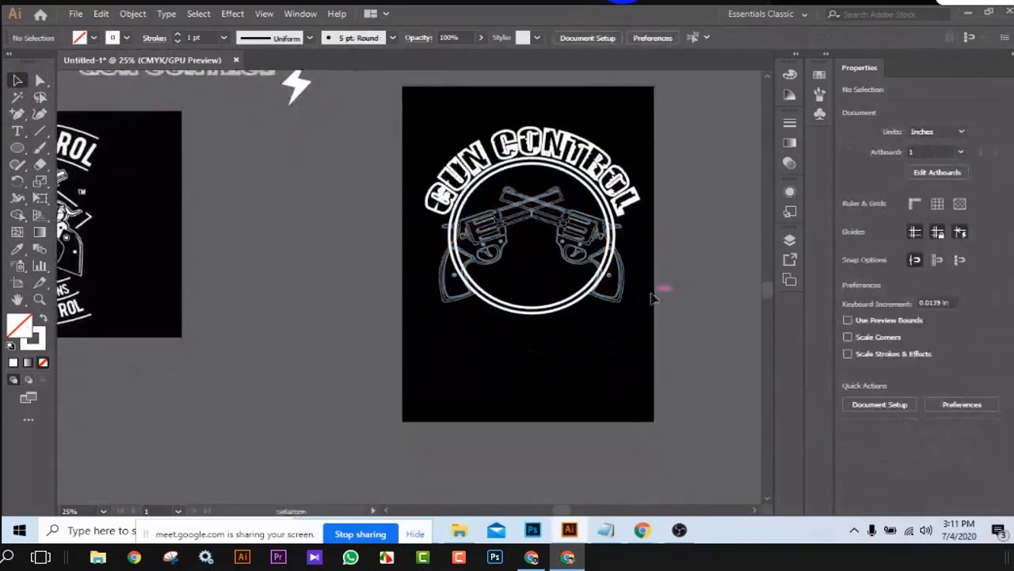
pyautogui.click(626, 304)
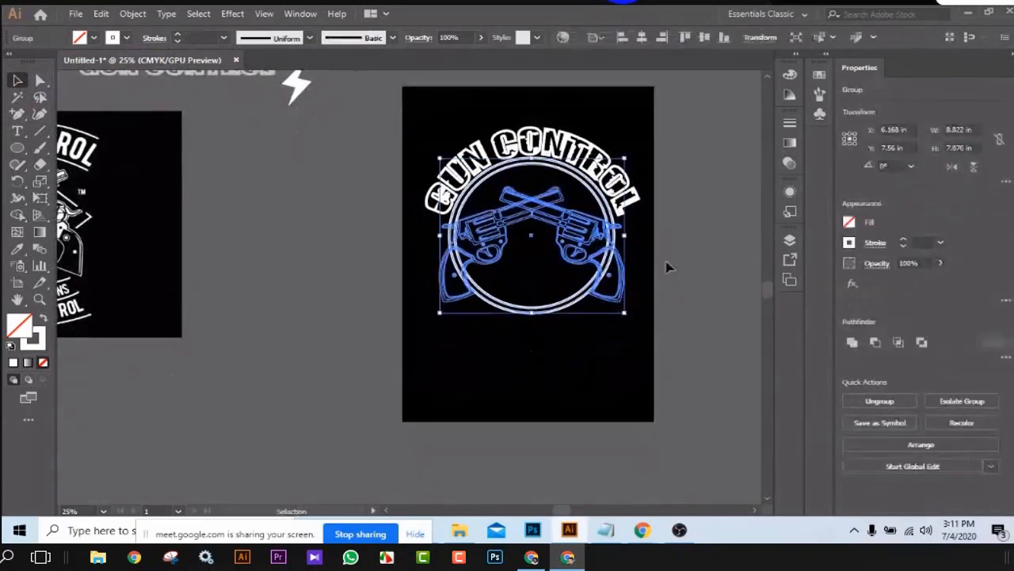
pyautogui.click(678, 266)
pyautogui.moveTo(298, 87); pyautogui.dragTo(585, 317)
pyautogui.click(611, 340)
pyautogui.click(683, 300)
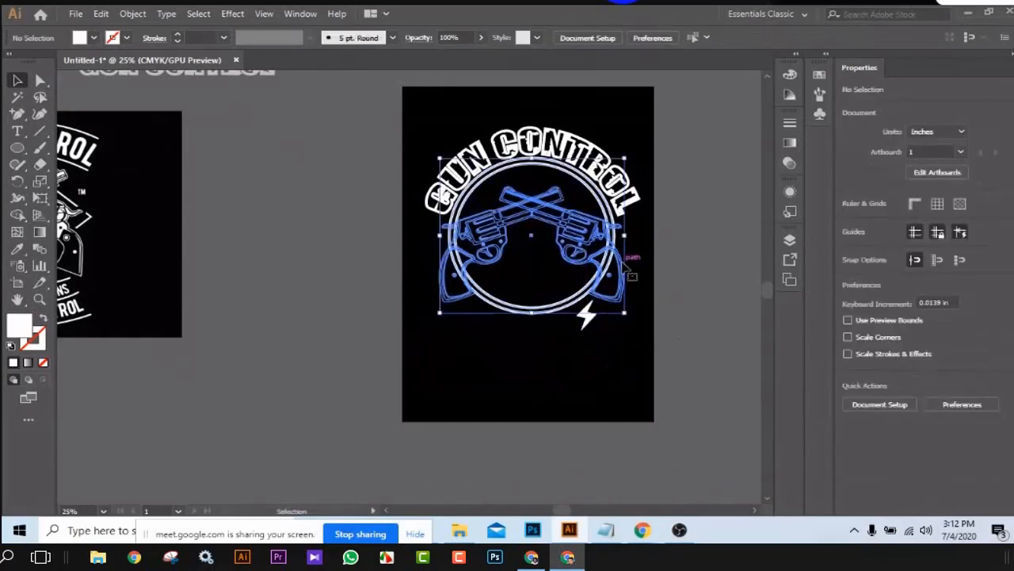
# Ungroup the circle and revolvers, and ungroup the crossed revolver pair into two separate guns.
pyautogui.click(629, 273)
pyautogui.rightClick(625, 266)
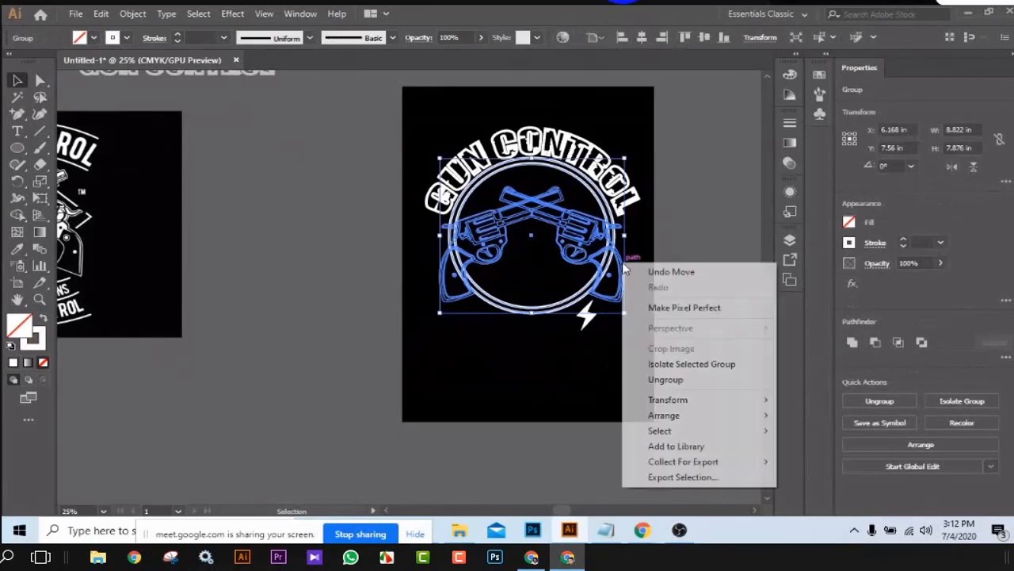
pyautogui.click(695, 383)
pyautogui.click(706, 302)
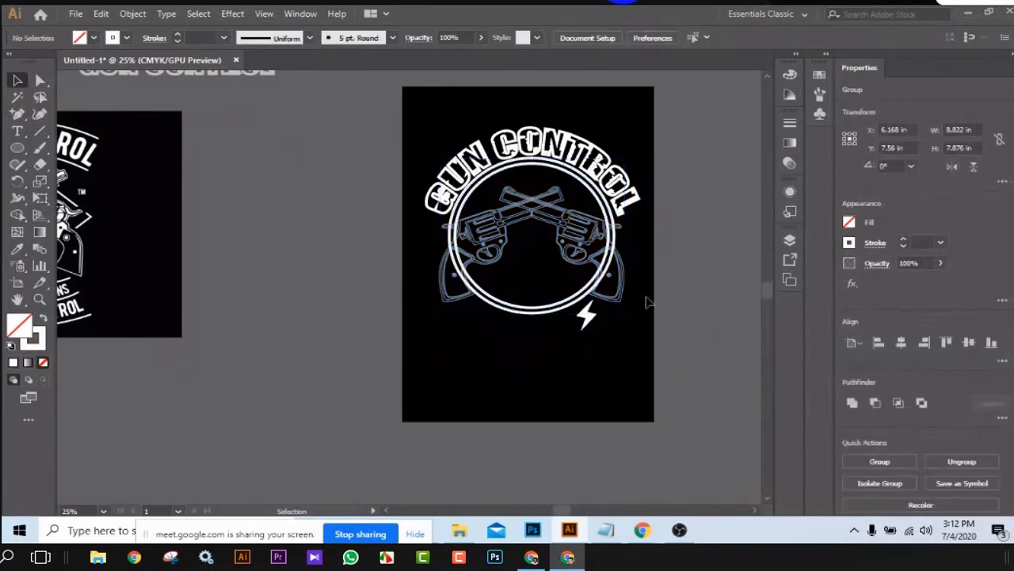
pyautogui.click(623, 273)
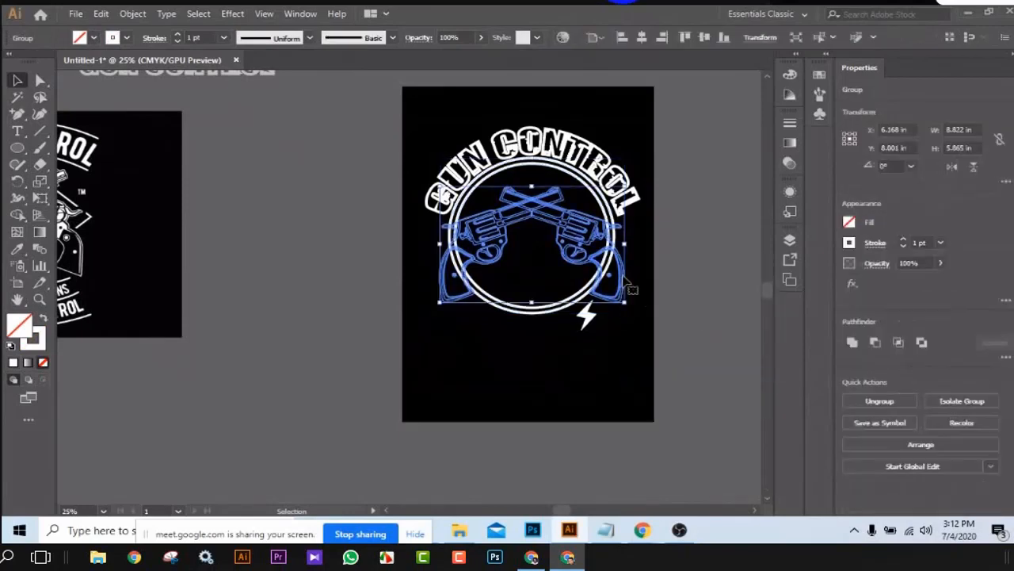
pyautogui.rightClick(626, 279)
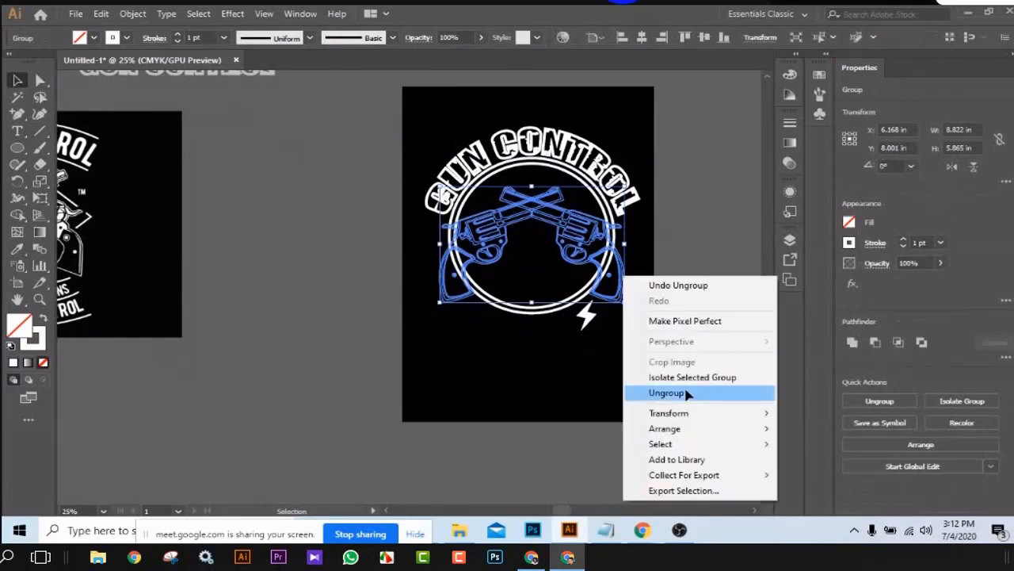
pyautogui.click(686, 393)
pyautogui.click(694, 288)
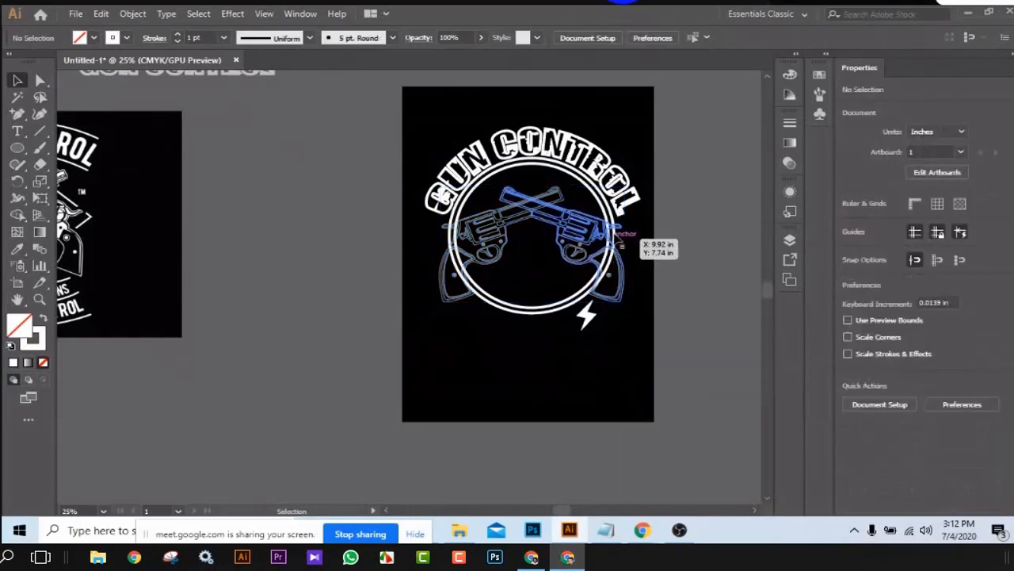
# Apply the lightning bolt's white fill and no stroke to the revolver with its grip on the right, using the Eyedropper.
pyautogui.click(622, 267)
pyautogui.moveTo(658, 243); pyautogui.dragTo(658, 243)
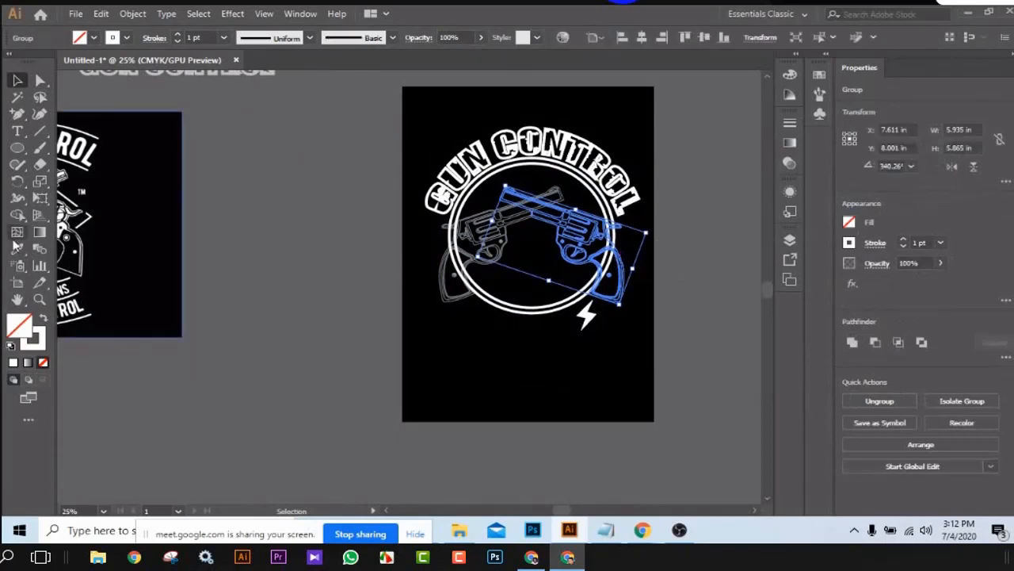
pyautogui.press('i')
pyautogui.hotkey('shift', 'x')
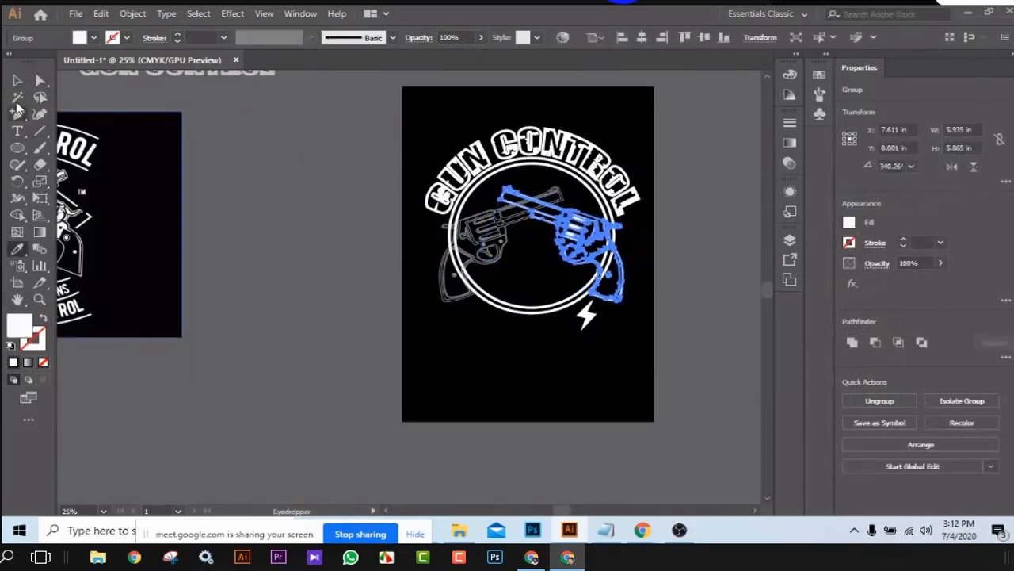
pyautogui.click(18, 81)
pyautogui.click(341, 225)
# Apply the reference lettering's white fill and no stroke to the left-hand revolver with the Eyedropper.
pyautogui.click(469, 307)
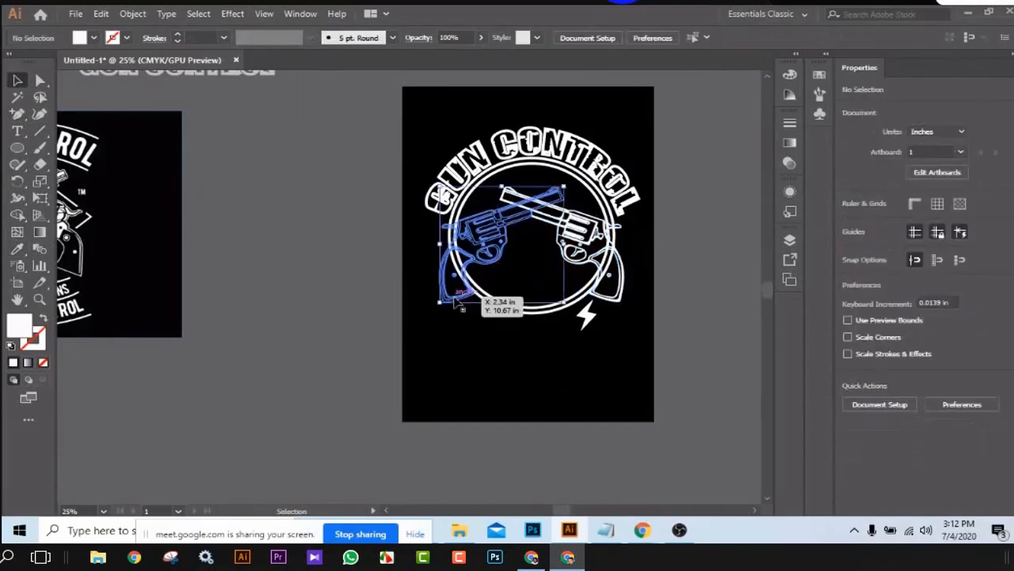
pyautogui.click(20, 251)
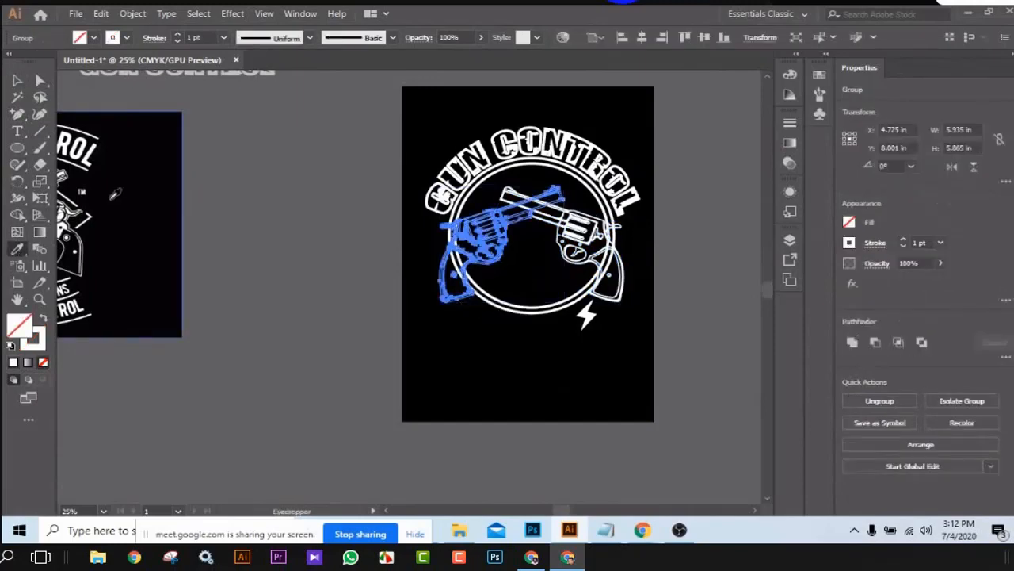
pyautogui.click(91, 154)
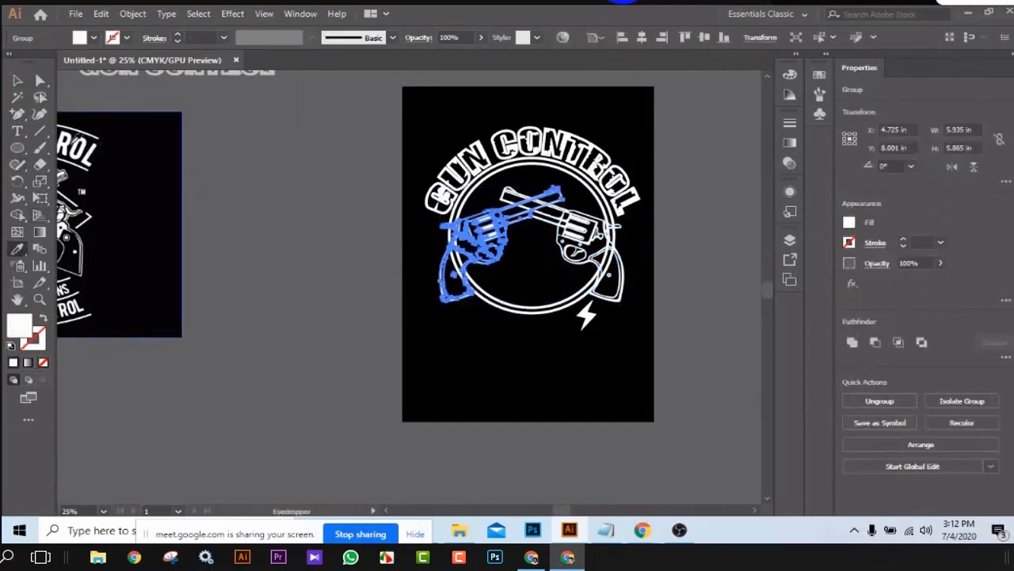
pyautogui.press('v')
pyautogui.click(284, 200)
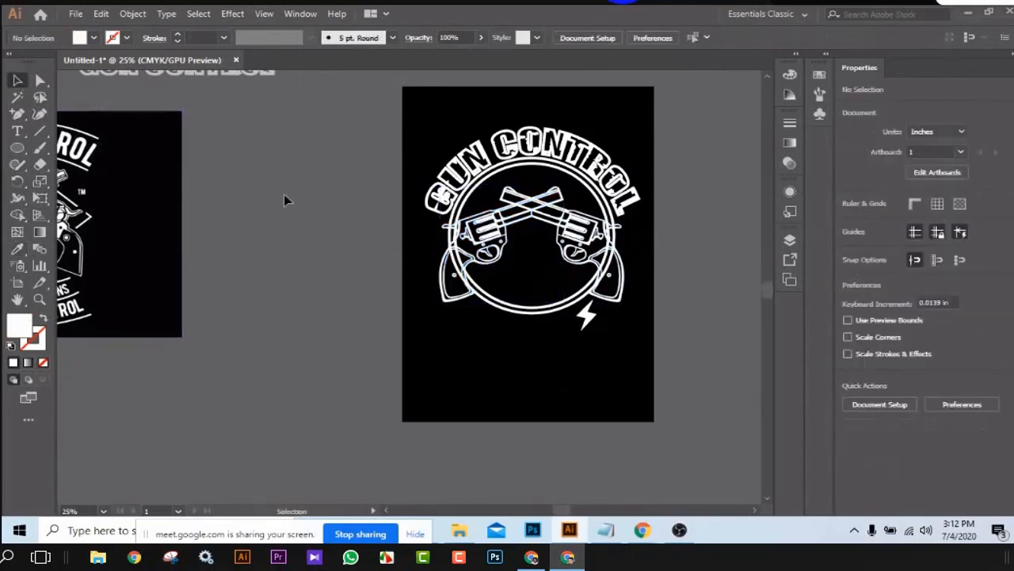
# Duplicate the REG and TM text labels into the empty area between the reference design and the black artboard.
pyautogui.moveTo(657, 267); pyautogui.dragTo(703, 316)
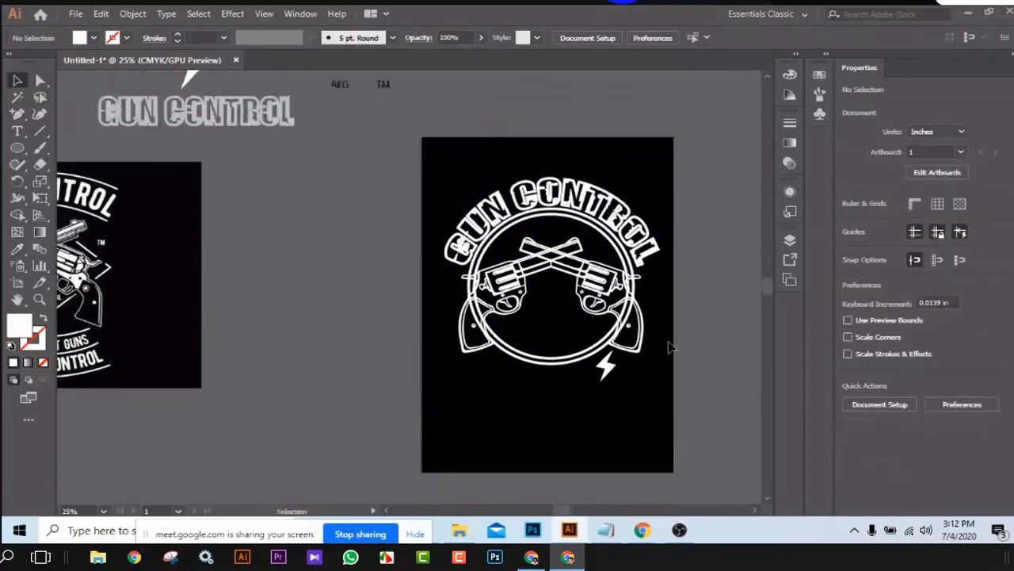
pyautogui.click(336, 89)
pyautogui.click(318, 77)
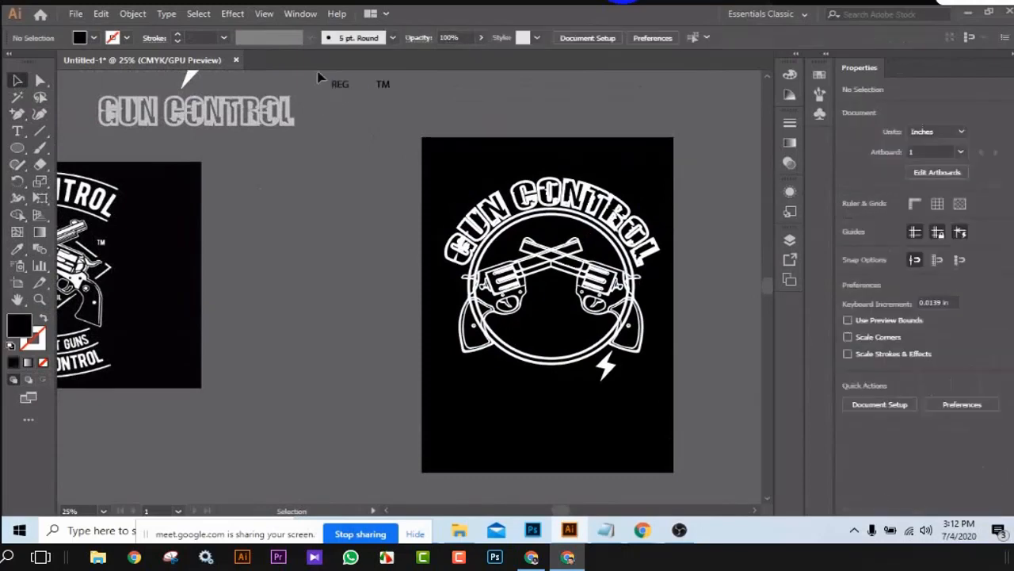
pyautogui.moveTo(317, 77); pyautogui.dragTo(372, 258)
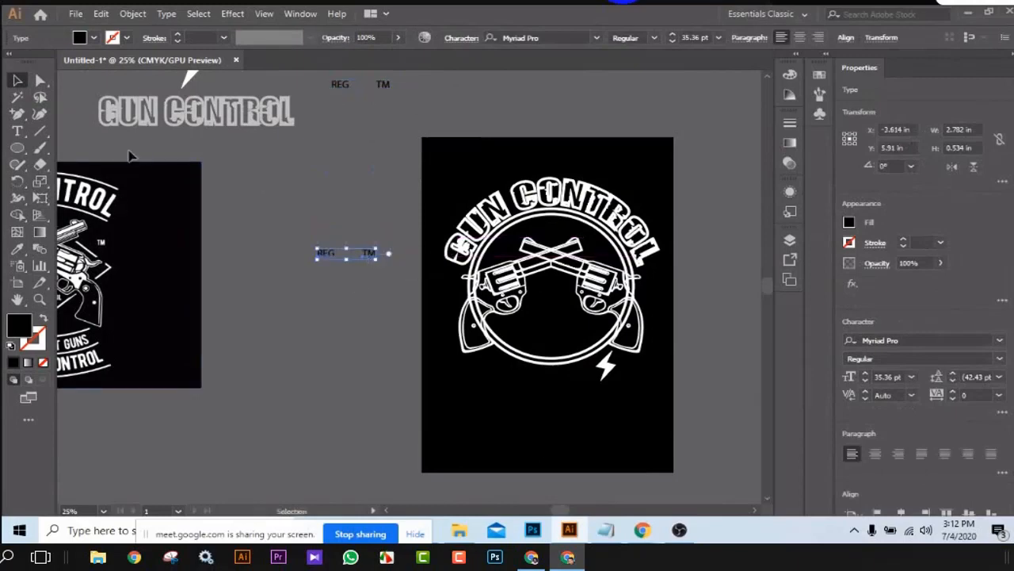
# Give the duplicated REG and TM labels the reference lettering's white fill using the Eyedropper.
pyautogui.click(17, 249)
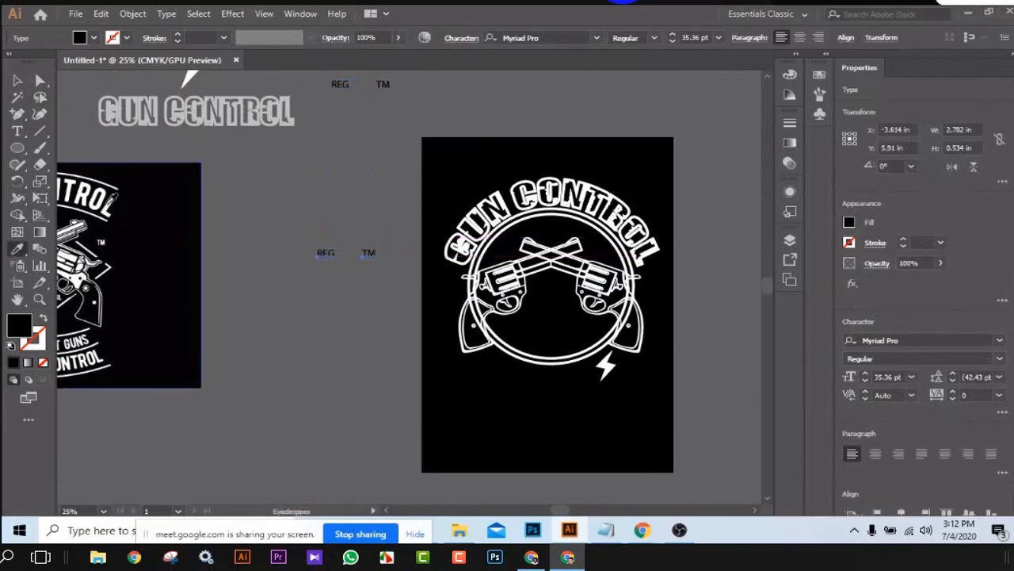
pyautogui.click(108, 206)
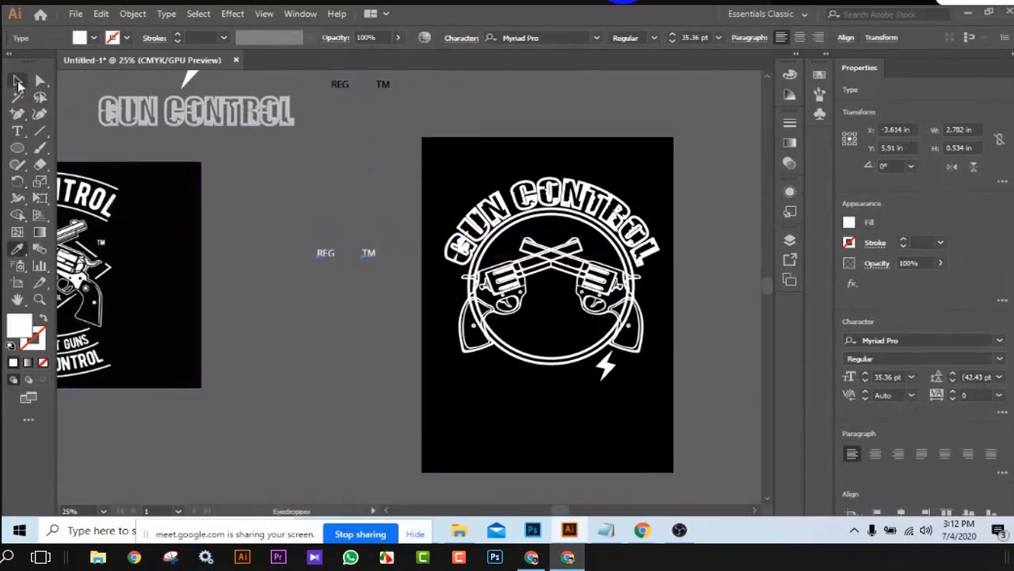
pyautogui.press('v')
pyautogui.click(359, 220)
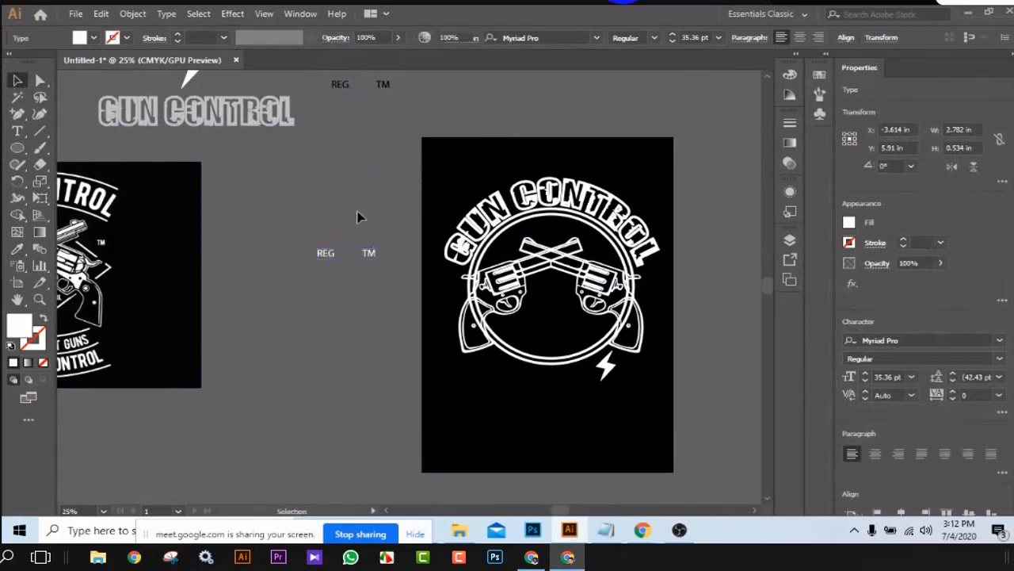
# Reflect a copy of the lightning bolt across the vertical axis and place it below the circle beside the left-hand revolver's grip.
pyautogui.click(607, 371)
pyautogui.rightClick(607, 369)
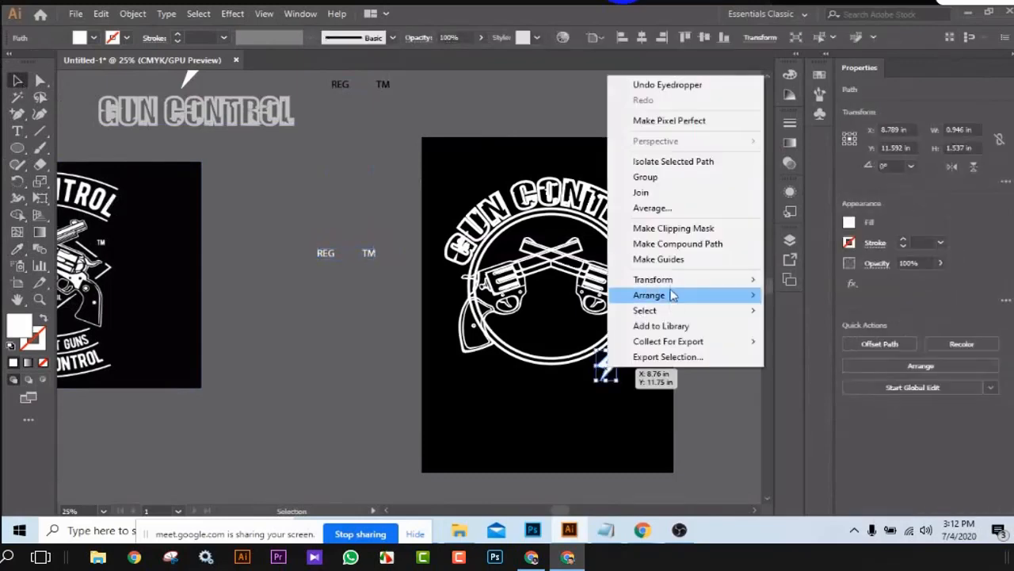
pyautogui.moveTo(669, 280)
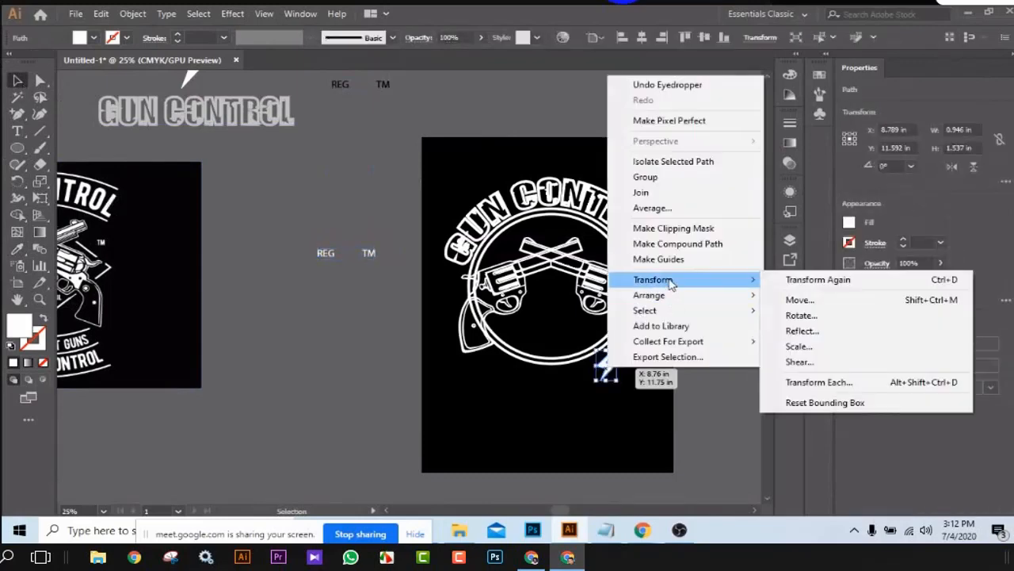
pyautogui.click(817, 331)
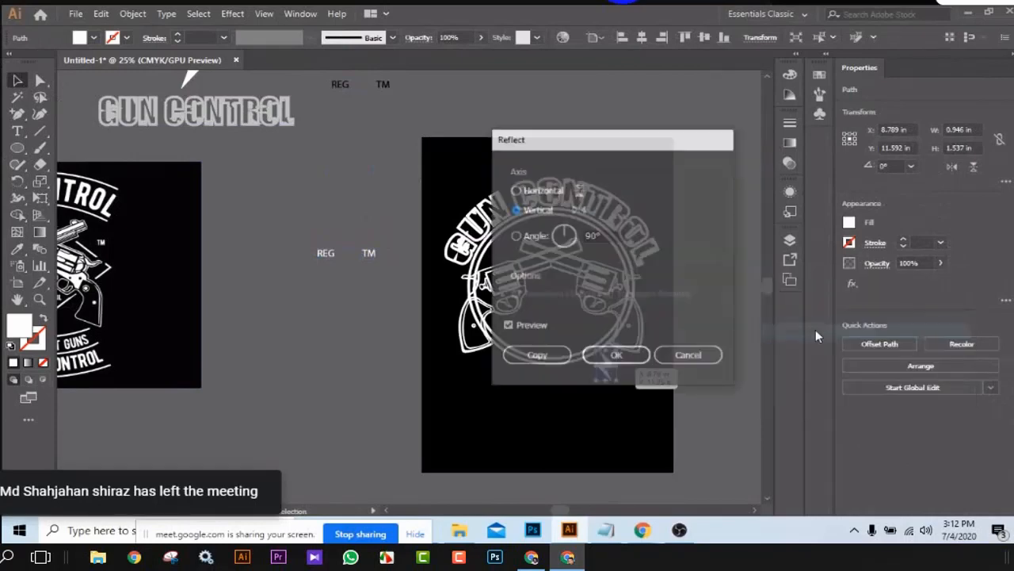
pyautogui.click(538, 355)
pyautogui.click(658, 372)
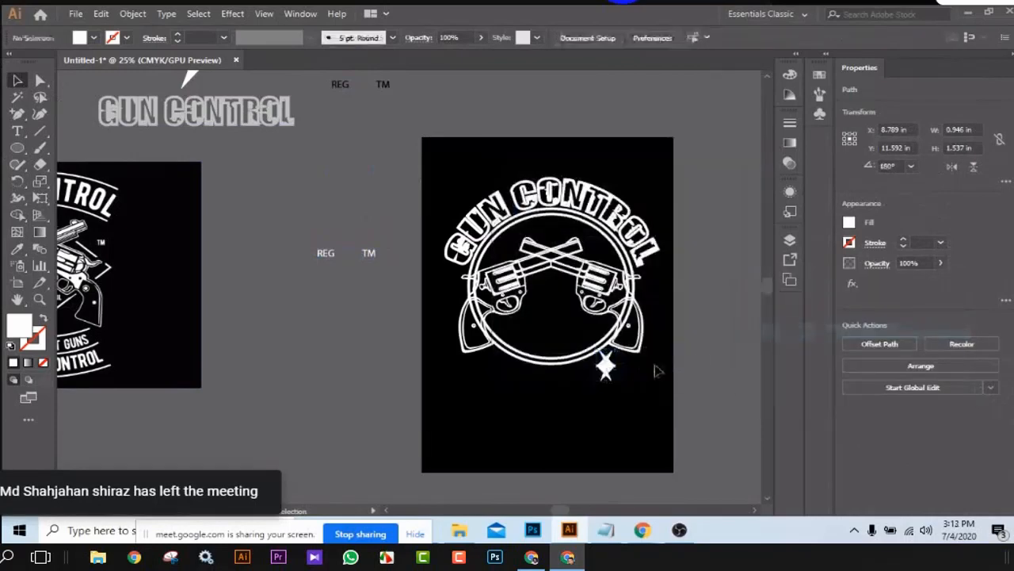
pyautogui.moveTo(605, 370); pyautogui.dragTo(503, 377)
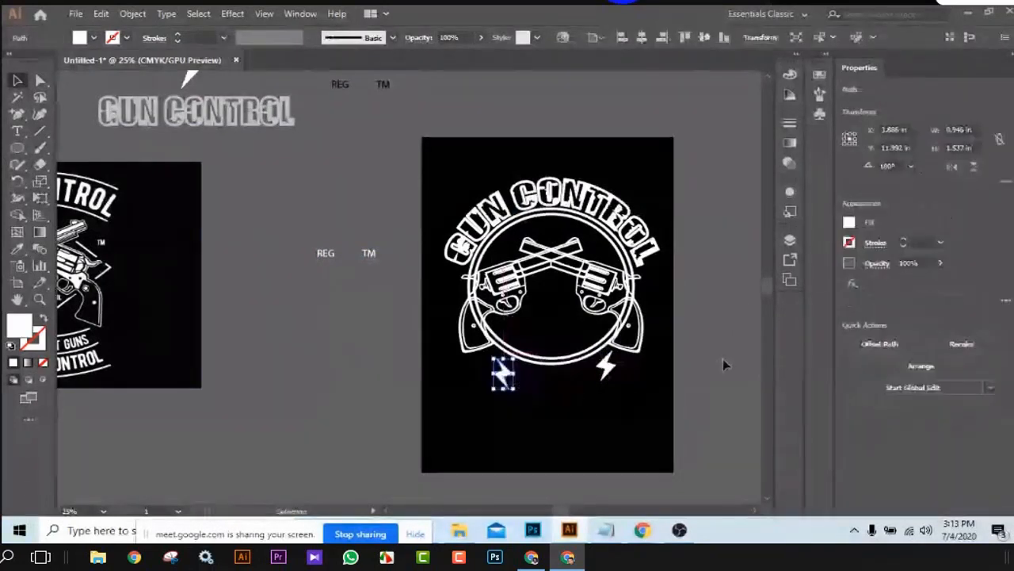
# Align the two lightning bolts by their vertical centres, relative to the selection instead of the artboard.
pyautogui.keyDown('shift'); pyautogui.click(613, 371); pyautogui.keyUp('shift')
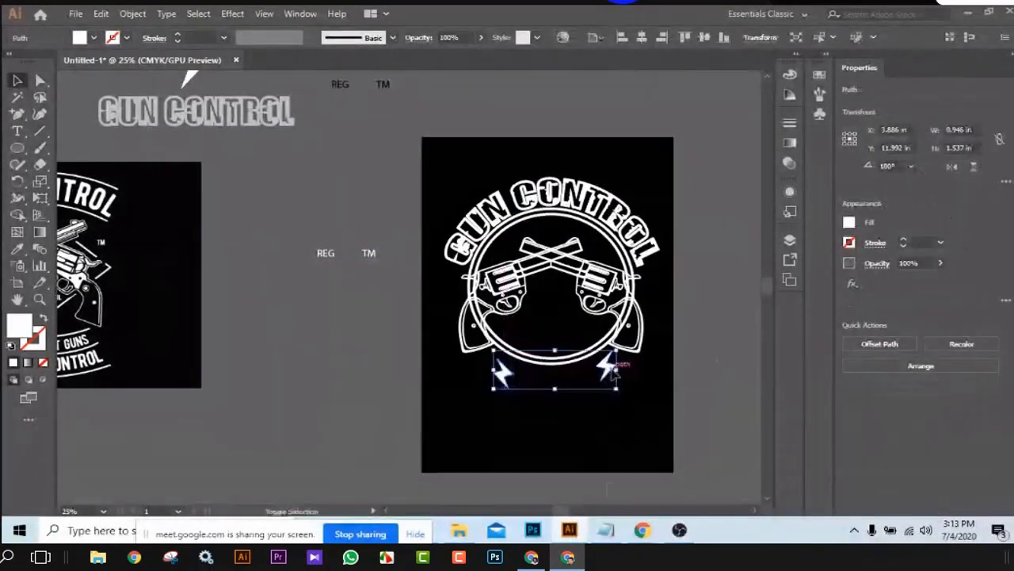
pyautogui.click(704, 38)
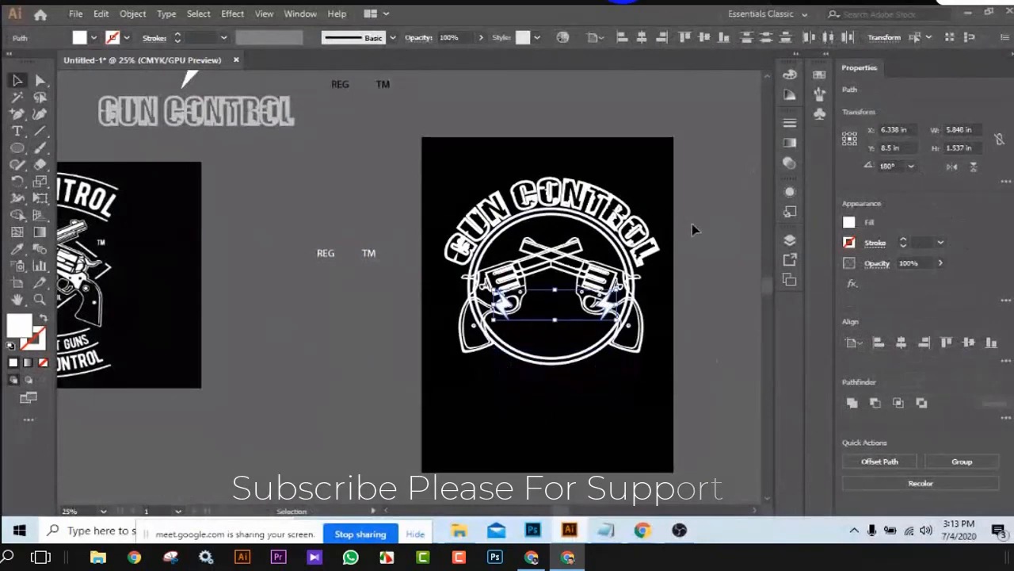
pyautogui.hotkey('ctrl', 'z')
pyautogui.click(598, 37)
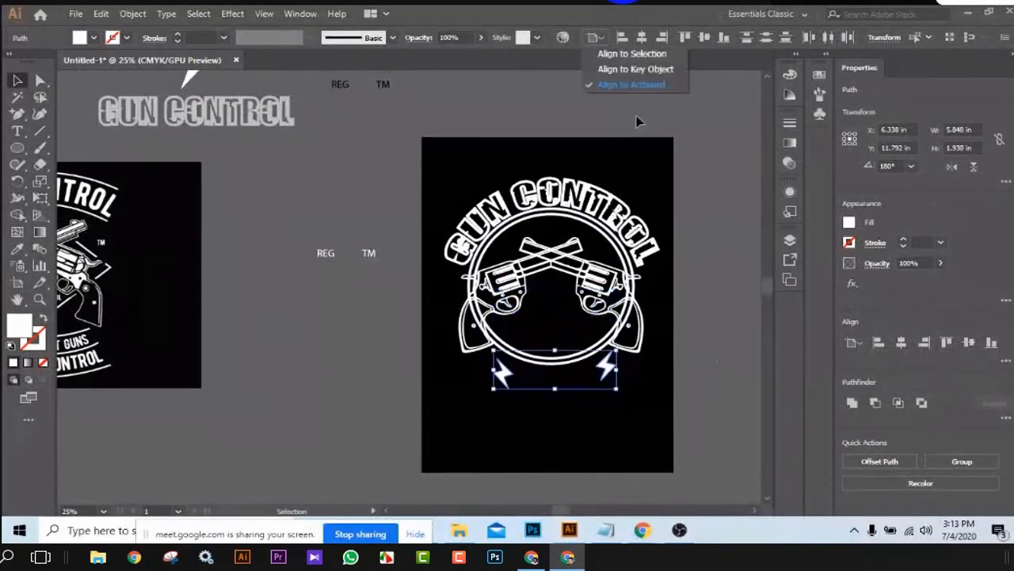
pyautogui.click(639, 54)
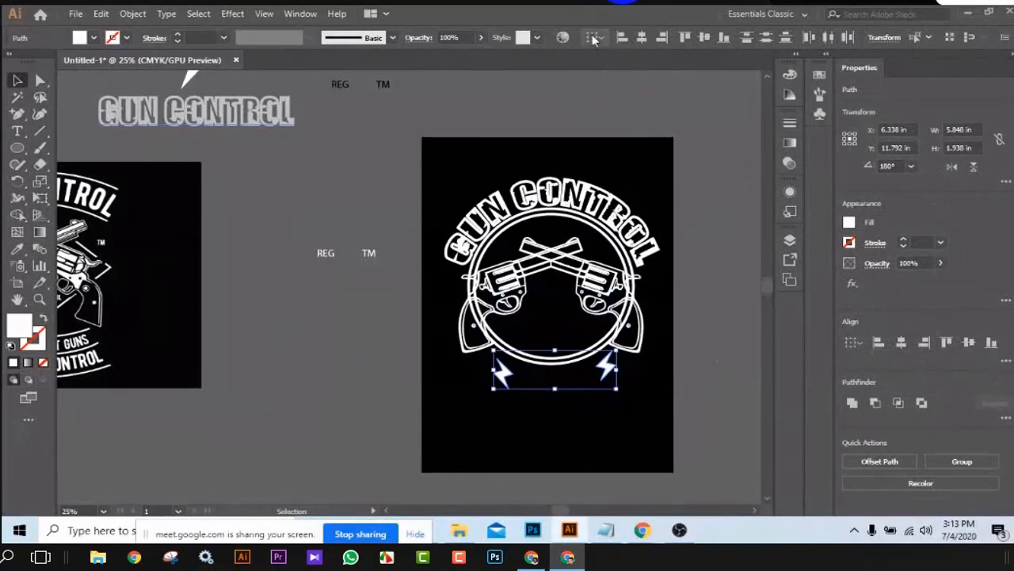
pyautogui.click(705, 37)
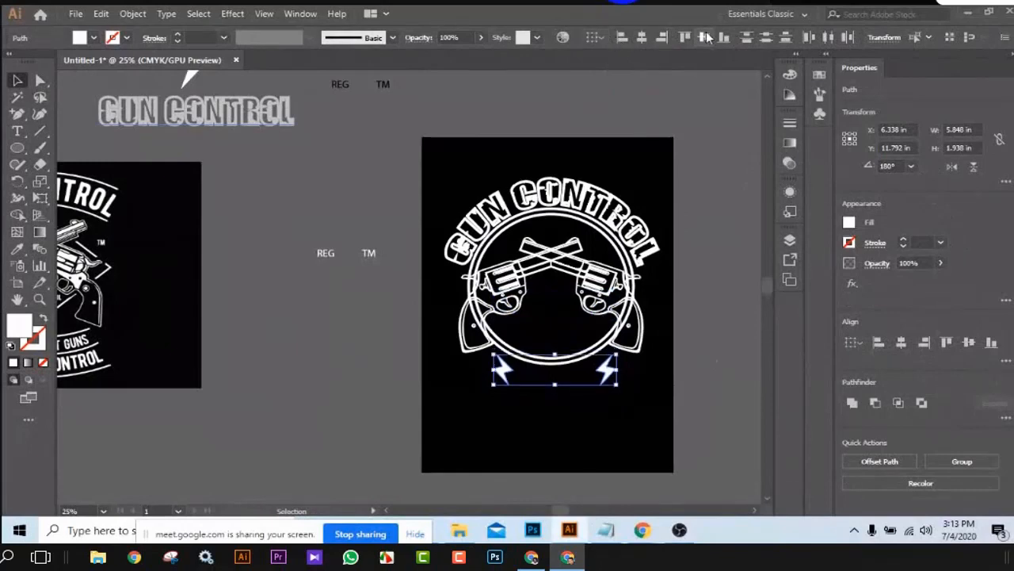
pyautogui.click(722, 314)
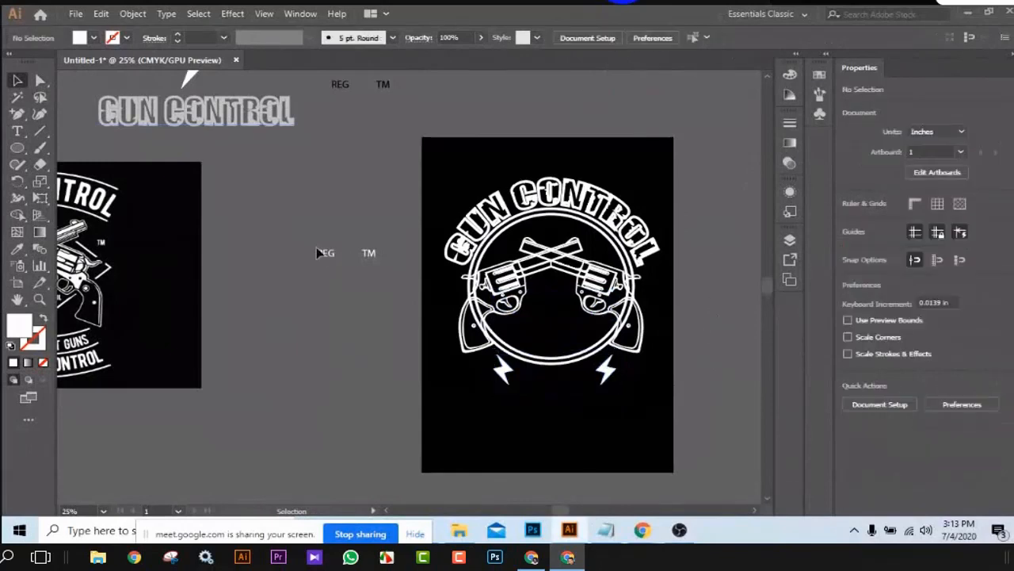
# Change the font of the white REG and TM labels to Nexa Bold.
pyautogui.click(379, 262)
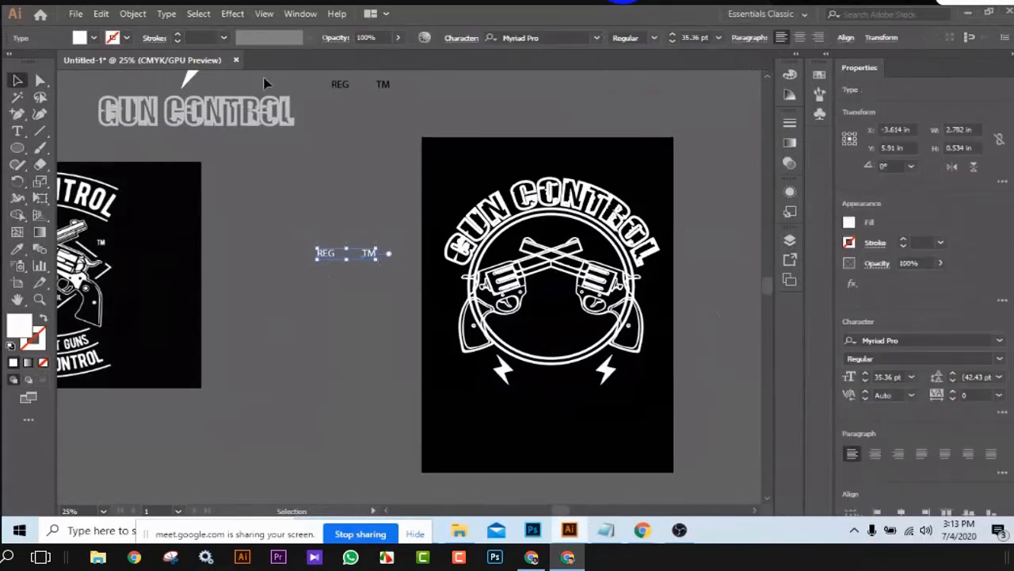
pyautogui.click(596, 41)
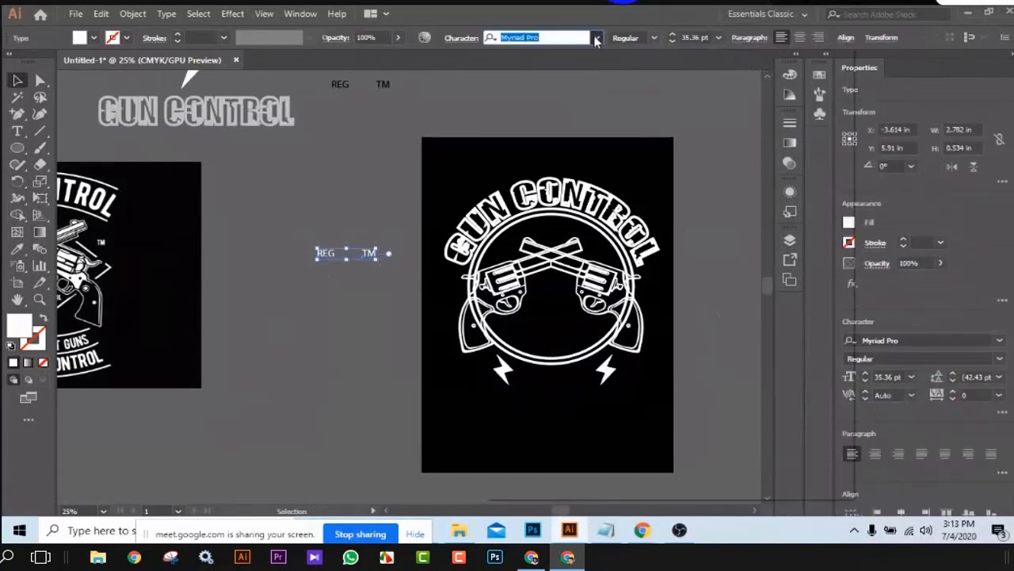
pyautogui.click(596, 39)
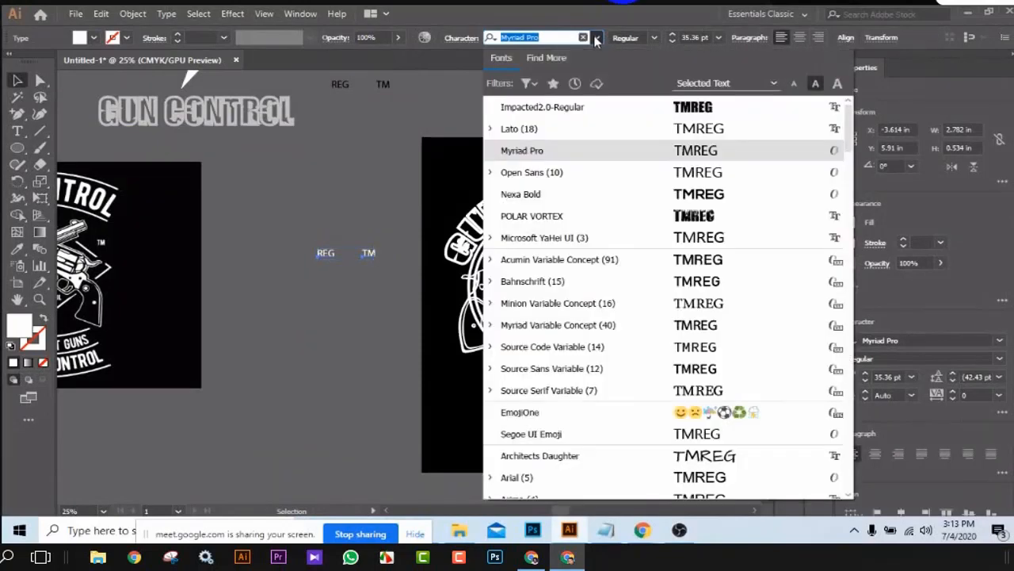
pyautogui.click(715, 196)
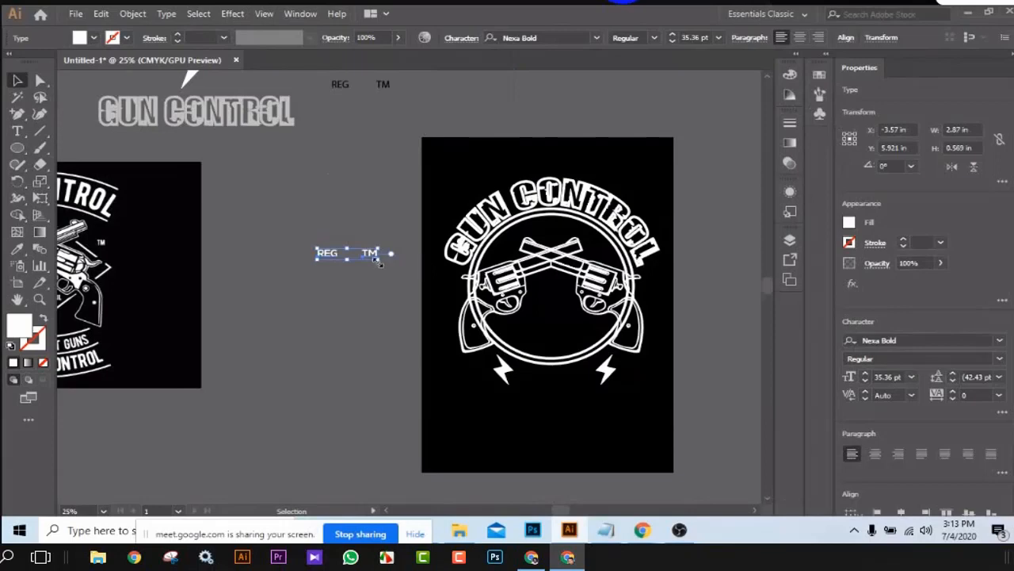
# Enlarge the white REG and TM labels to about 45.38 pt and place REG just outside the left-hand lightning bolt.
pyautogui.moveTo(378, 256); pyautogui.dragTo(496, 371)
pyautogui.click(351, 220)
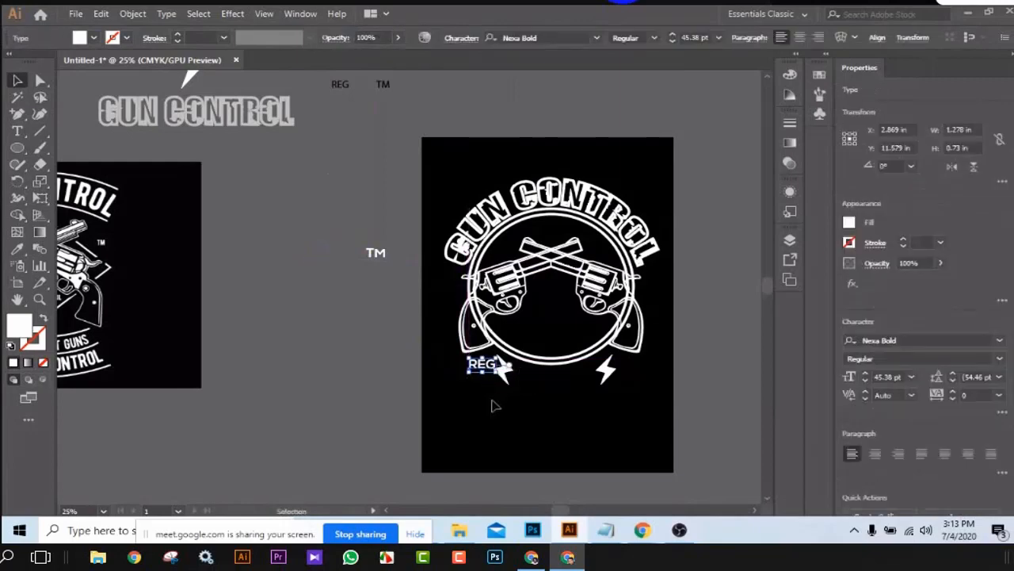
pyautogui.press('Up')
pyautogui.press('Up')
pyautogui.press('Up')
pyautogui.press('Up')
pyautogui.press('Up')
pyautogui.press('Up')
pyautogui.click(700, 317)
# Place TM just outside the right-hand lightning bolt and nudge both labels slightly away from the bolts.
pyautogui.moveTo(383, 259); pyautogui.dragTo(634, 367)
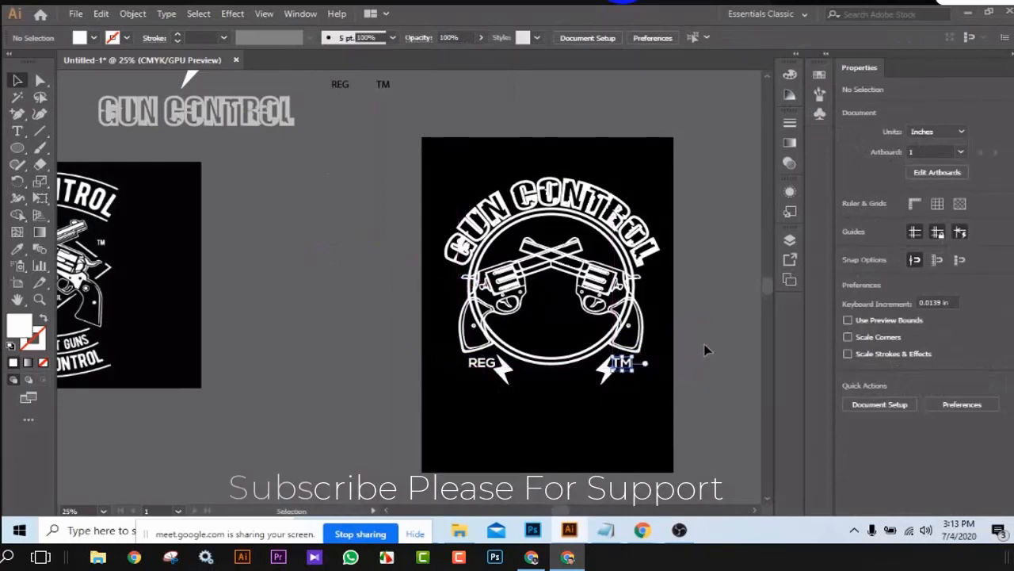
pyautogui.click(705, 348)
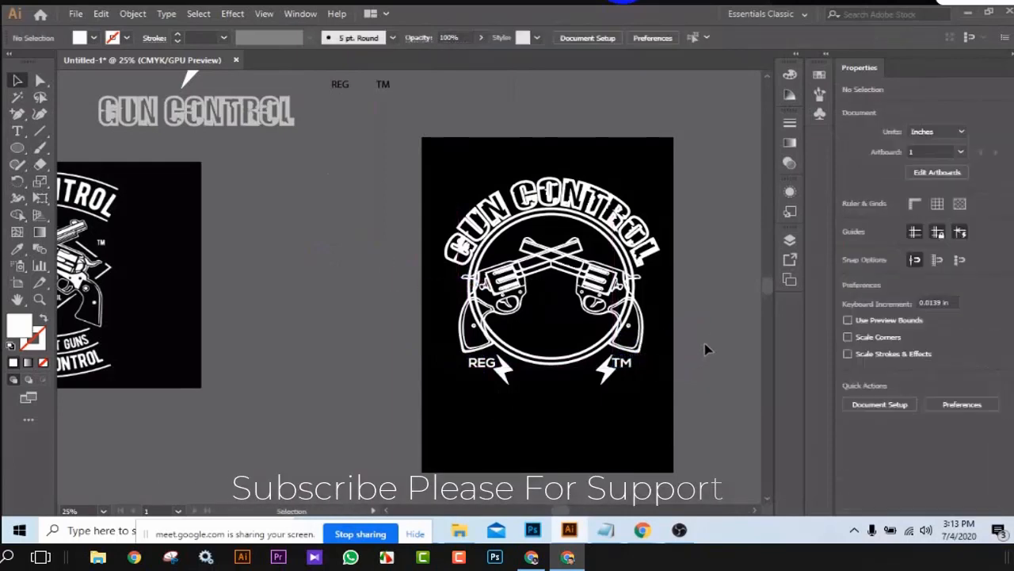
pyautogui.click(641, 372)
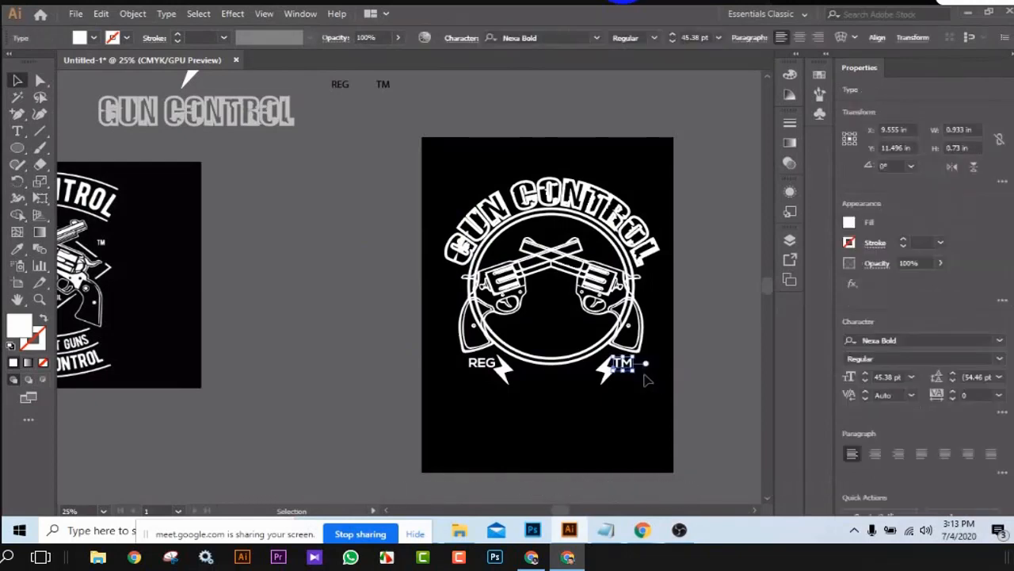
pyautogui.click(705, 356)
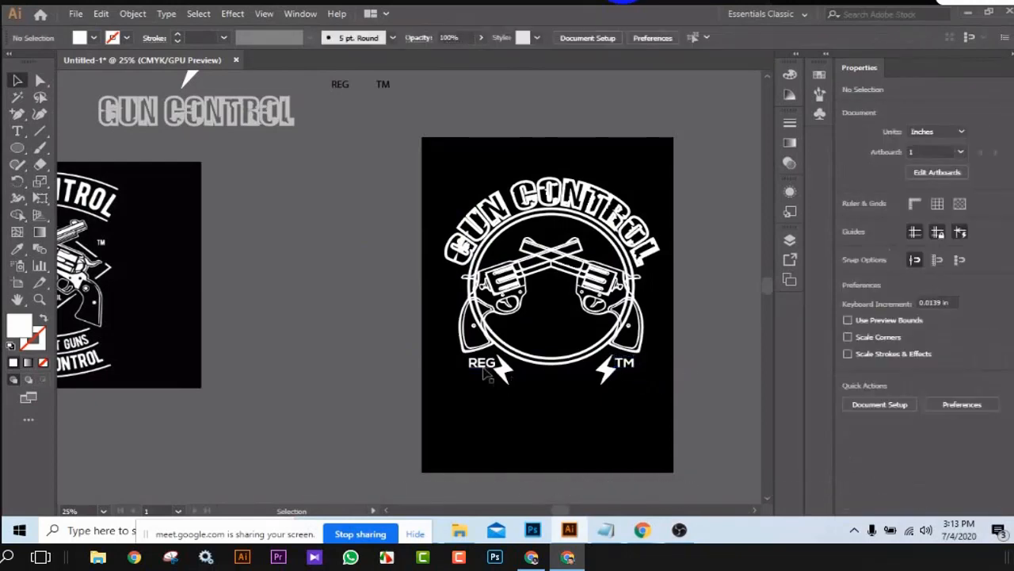
pyautogui.click(485, 369)
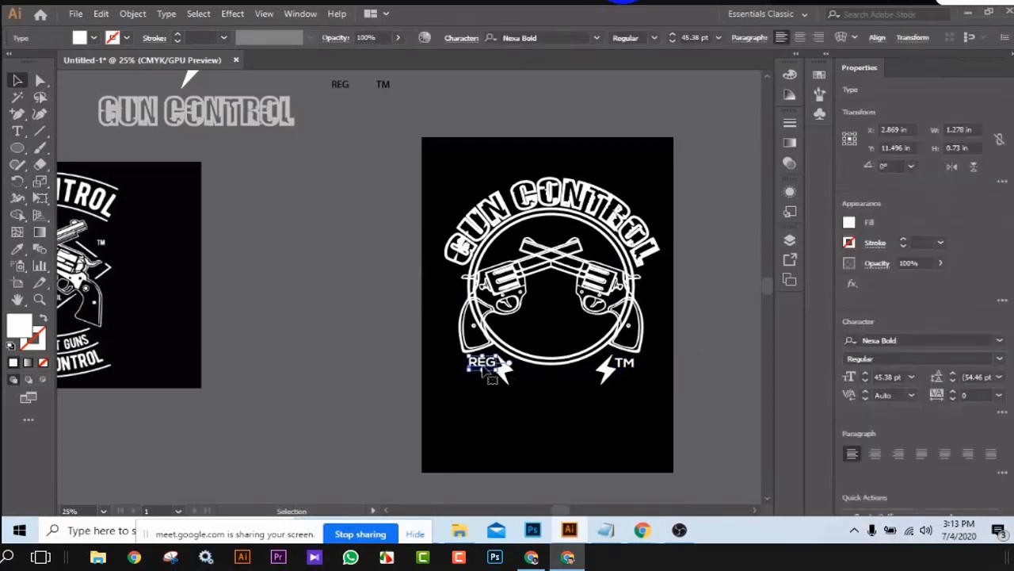
pyautogui.click(694, 339)
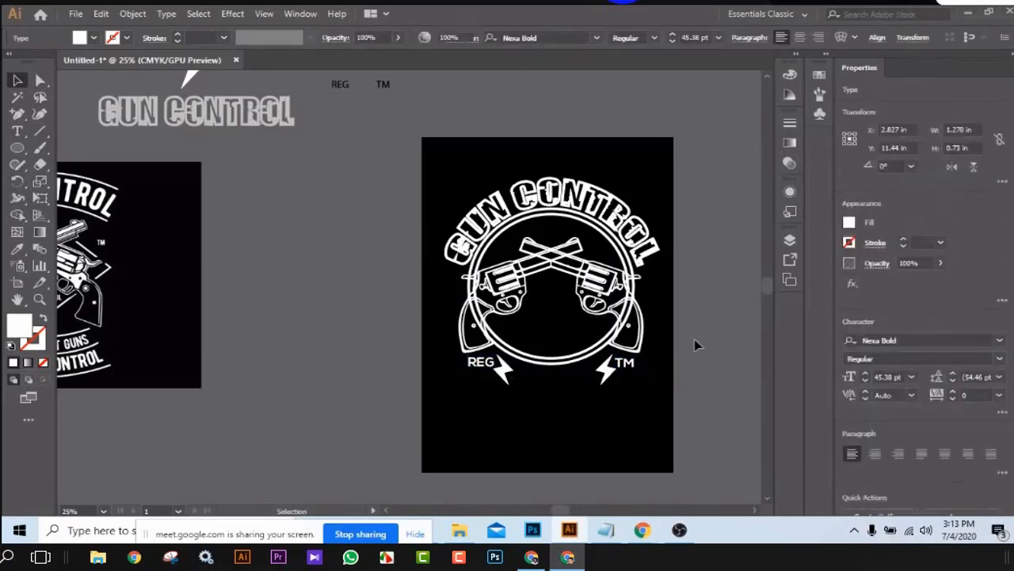
# Place the ITS ABOUT CONTROL slogan on the black artboard below the double circle and bring it to the front.
pyautogui.press('space')
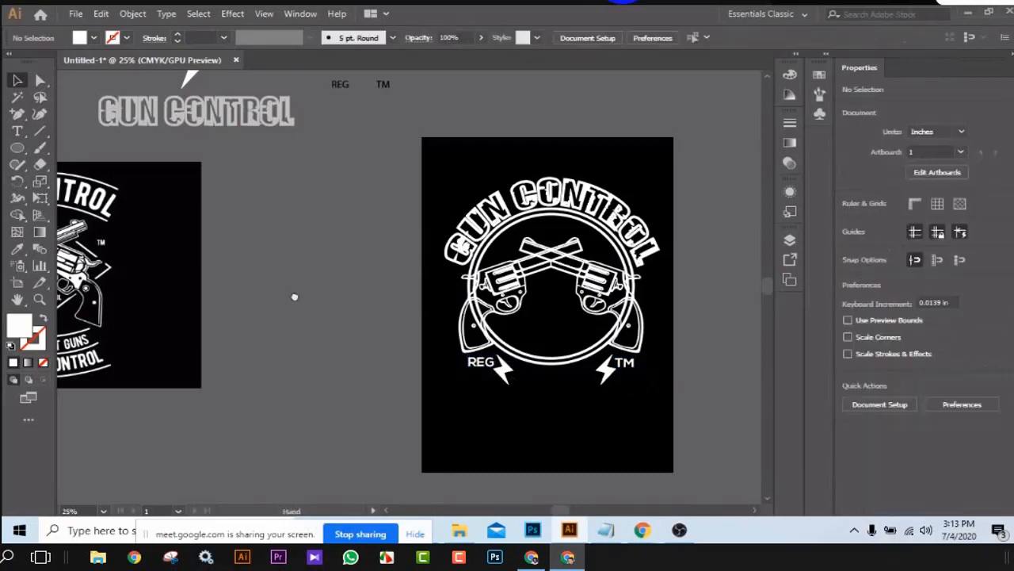
pyautogui.moveTo(294, 297); pyautogui.dragTo(288, 379)
pyautogui.moveTo(404, 94); pyautogui.dragTo(539, 492)
pyautogui.moveTo(683, 437); pyautogui.dragTo(681, 325)
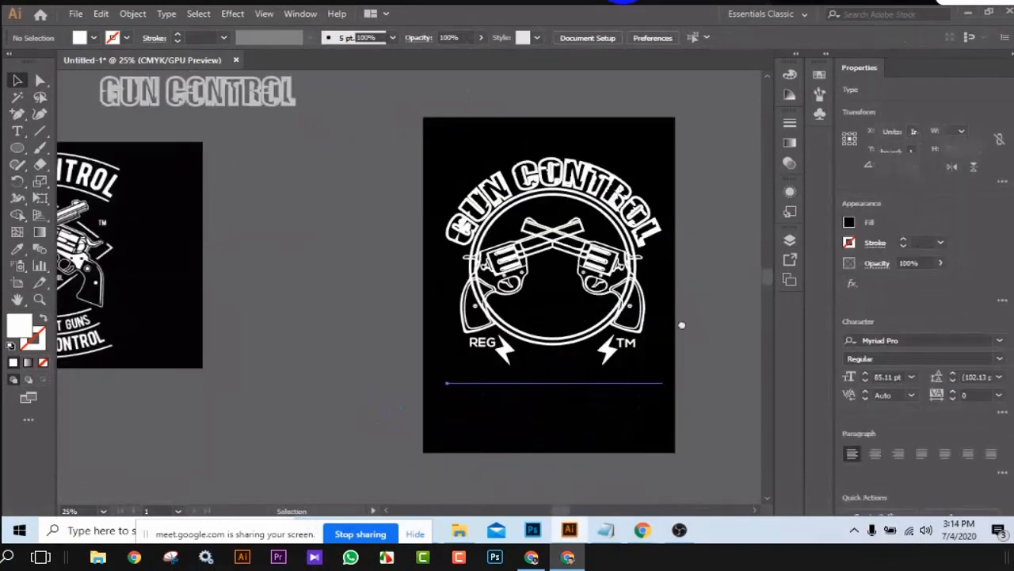
pyautogui.rightClick(554, 383)
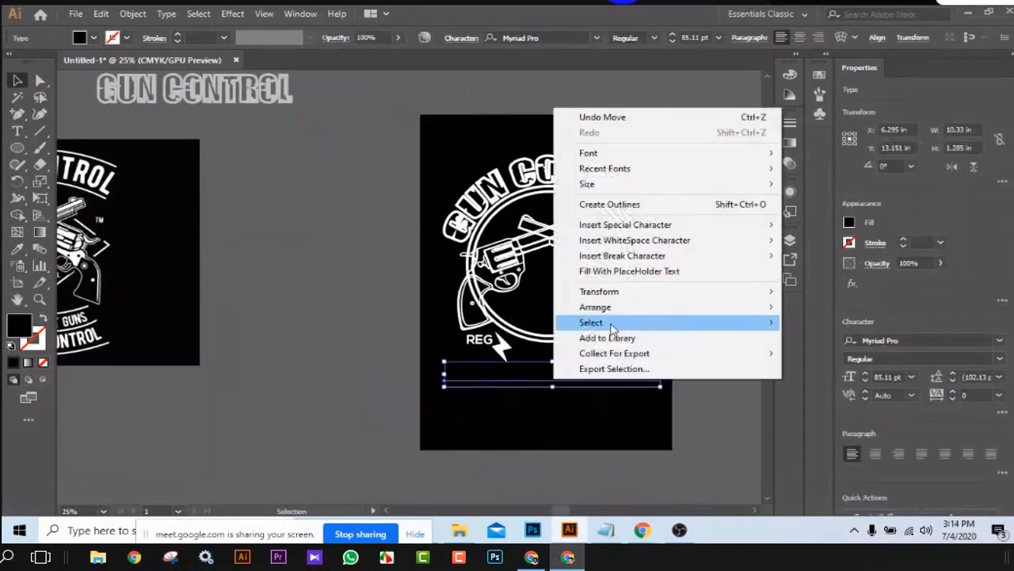
pyautogui.moveTo(618, 310)
pyautogui.click(832, 307)
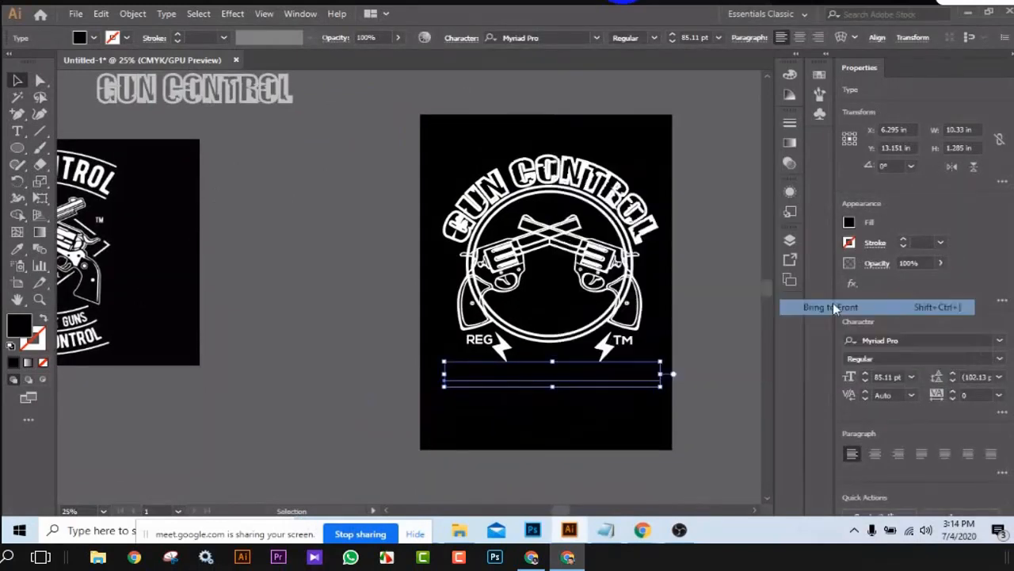
# Colour the slogan white by sampling the reference design's lettering with the Eyedropper, and scale it down to about 54.25 pt.
pyautogui.click(18, 248)
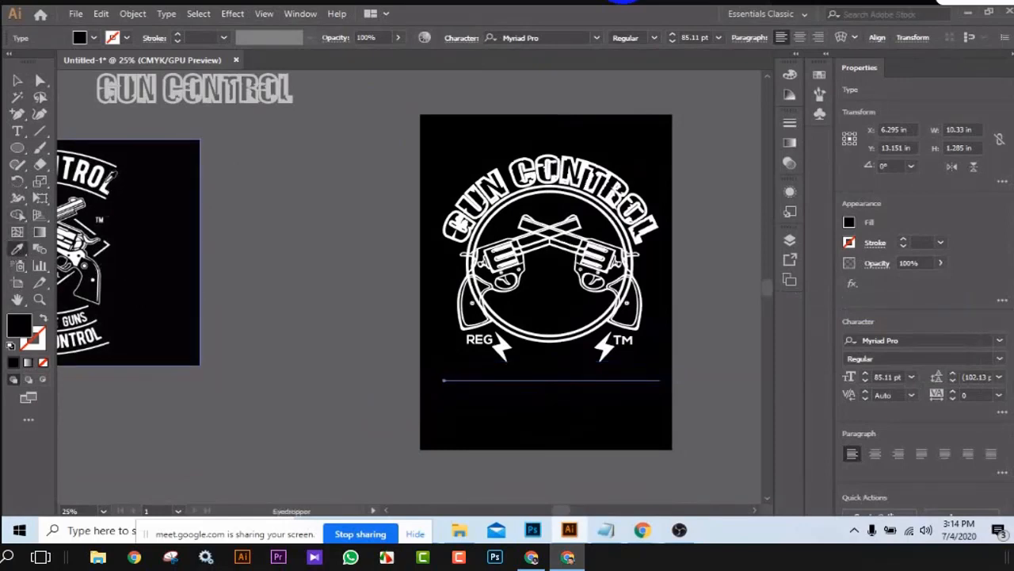
pyautogui.click(109, 182)
pyautogui.click(17, 80)
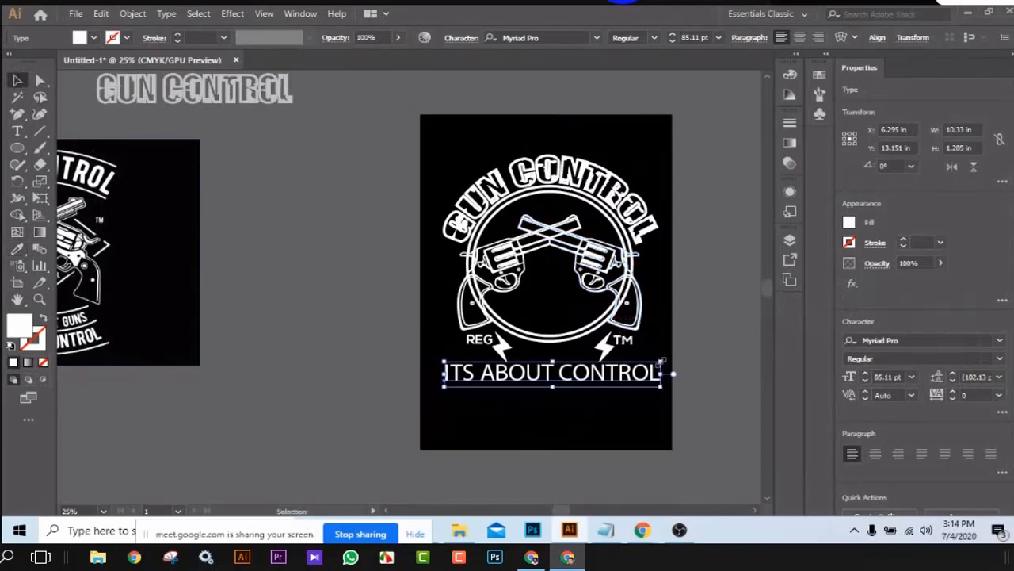
pyautogui.moveTo(660, 361); pyautogui.dragTo(625, 365)
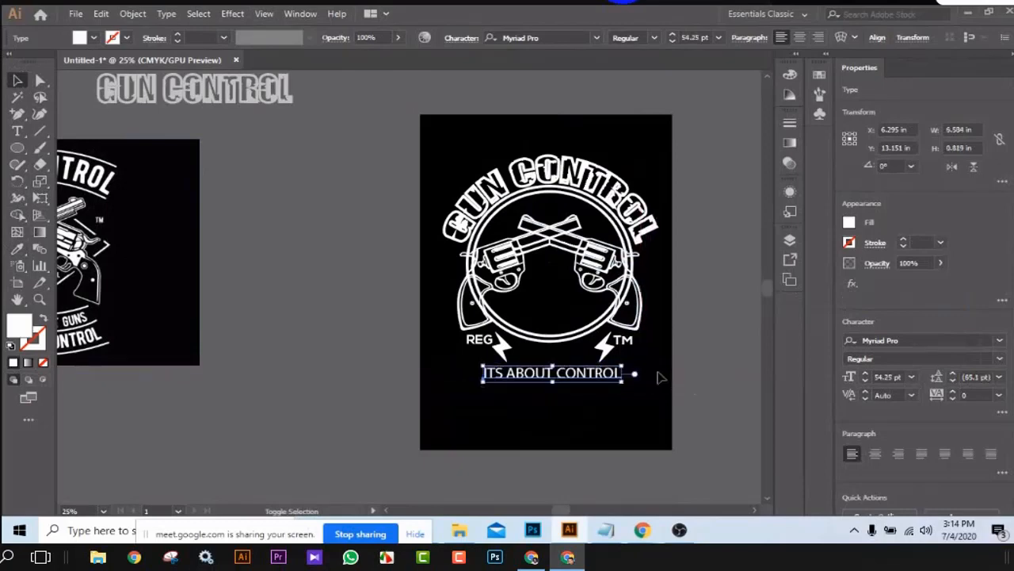
# Change the font of the ITS ABOUT CONTROL slogan to Nexa Bold.
pyautogui.click(594, 37)
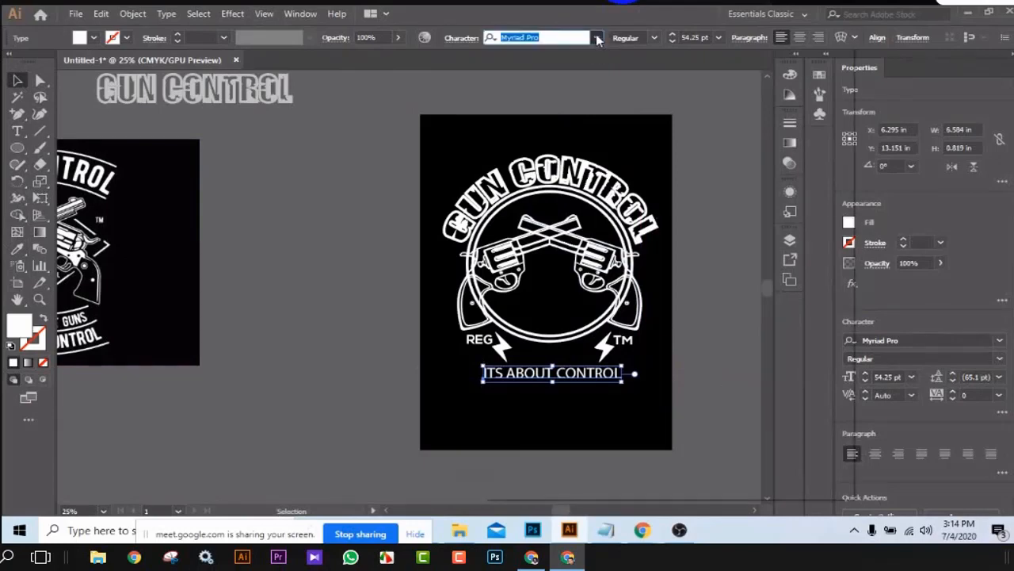
pyautogui.click(597, 38)
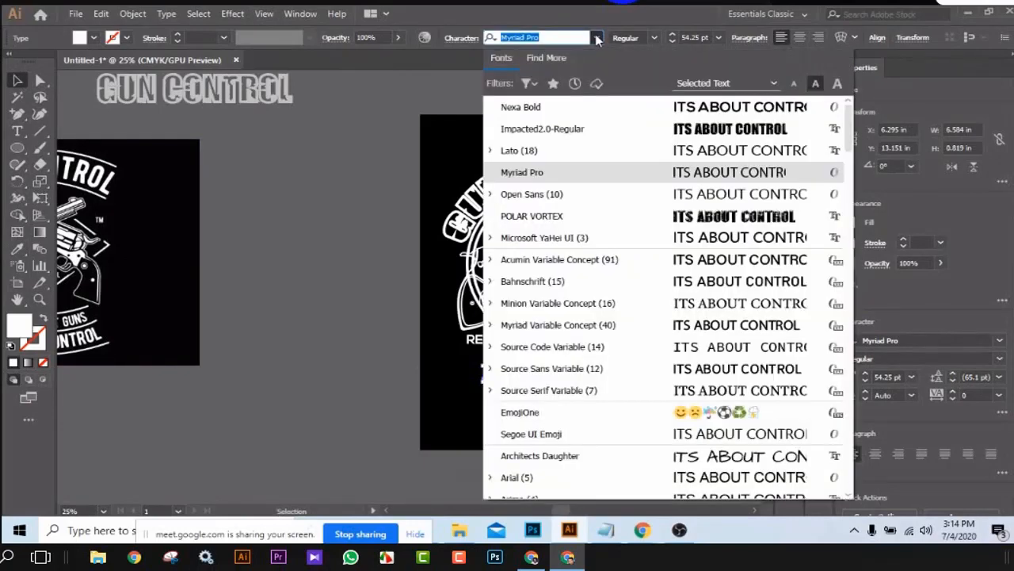
pyautogui.click(560, 107)
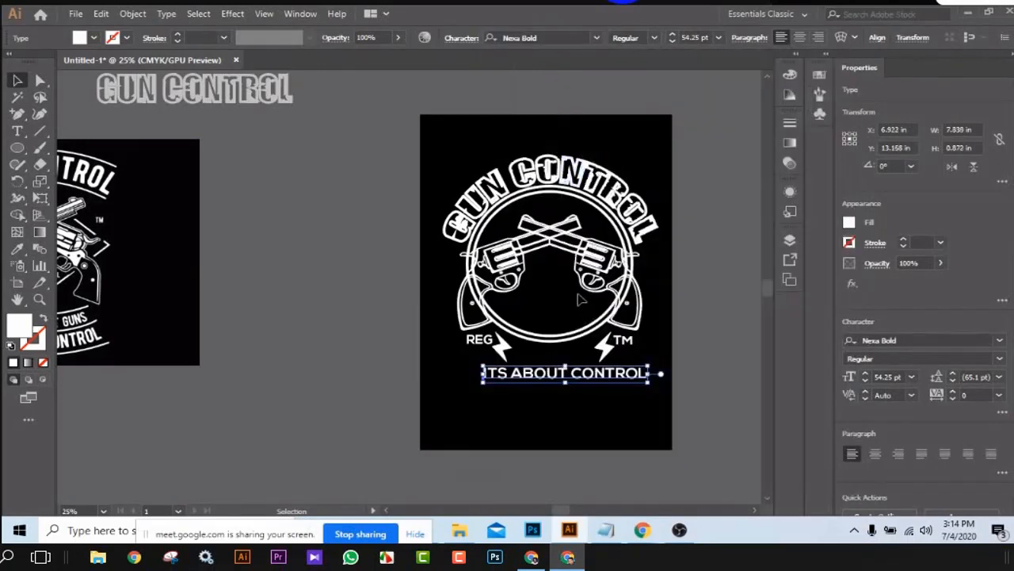
# Warp the ITS ABOUT CONTROL slogan with a horizontal Arc style and a bend of -50%.
pyautogui.click(842, 37)
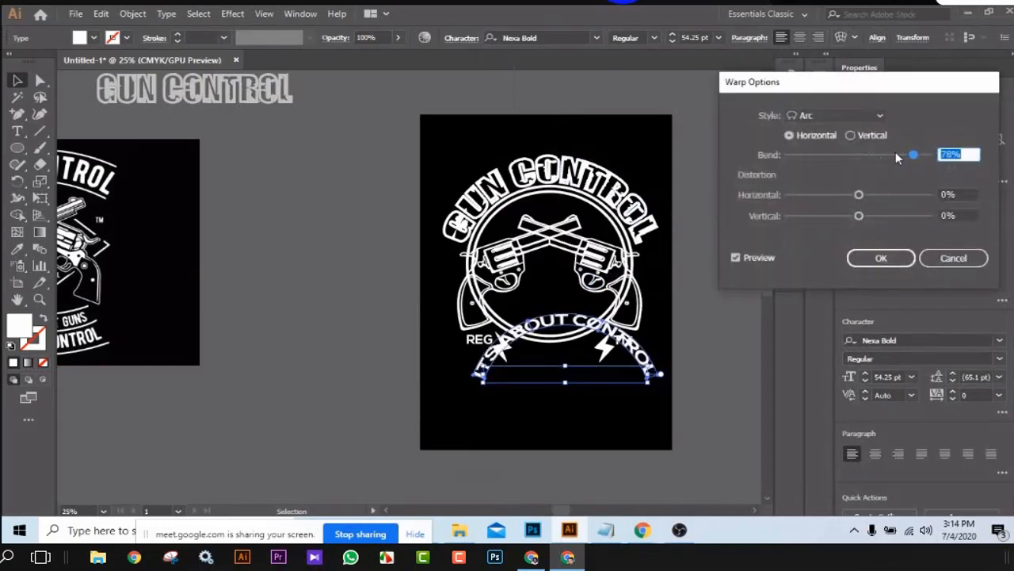
pyautogui.click(940, 155)
pyautogui.write('-')
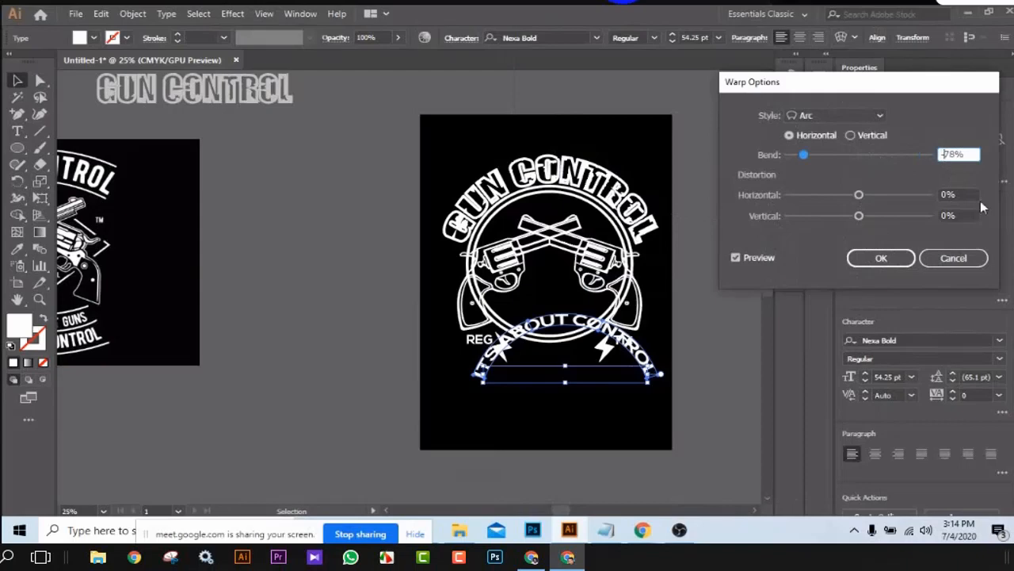
pyautogui.click(735, 258)
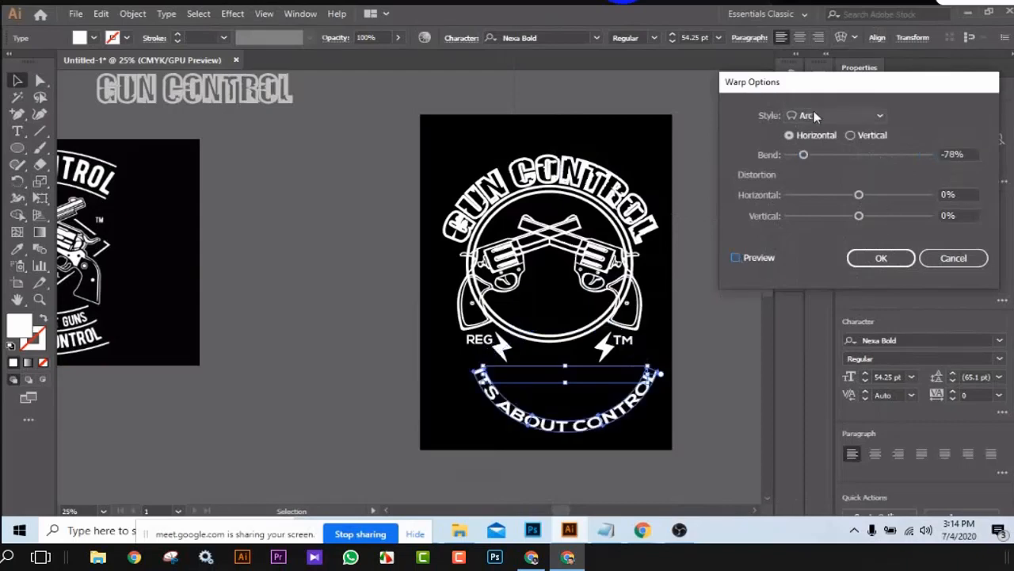
pyautogui.click(802, 155)
pyautogui.moveTo(801, 158); pyautogui.dragTo(796, 159)
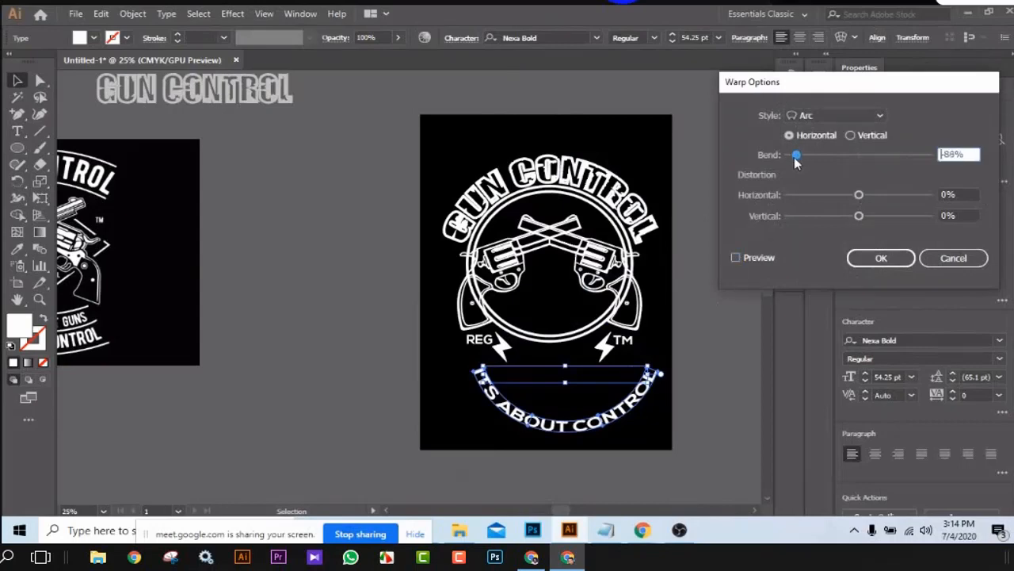
pyautogui.click(737, 259)
pyautogui.moveTo(796, 158); pyautogui.dragTo(824, 152)
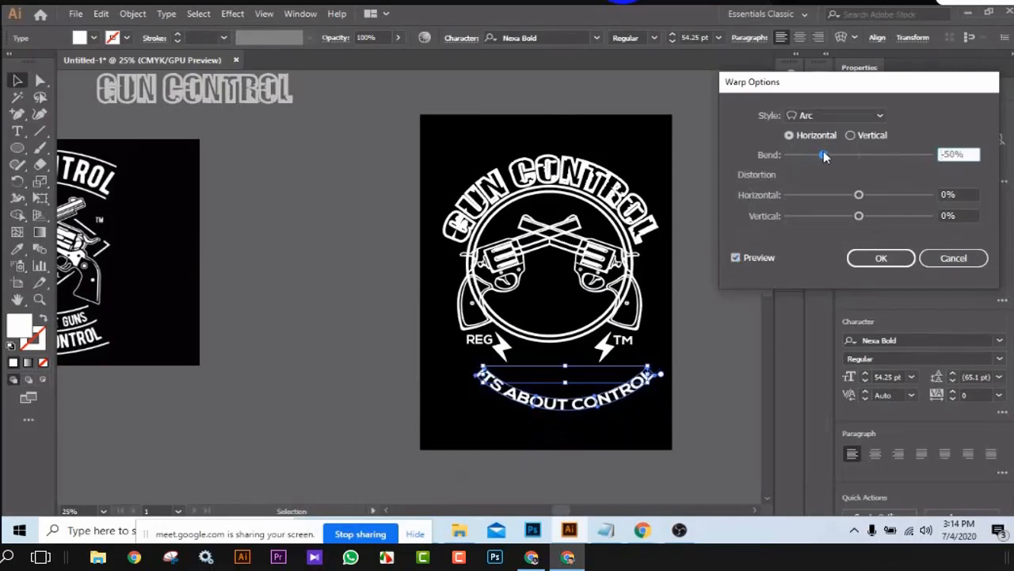
pyautogui.click(882, 257)
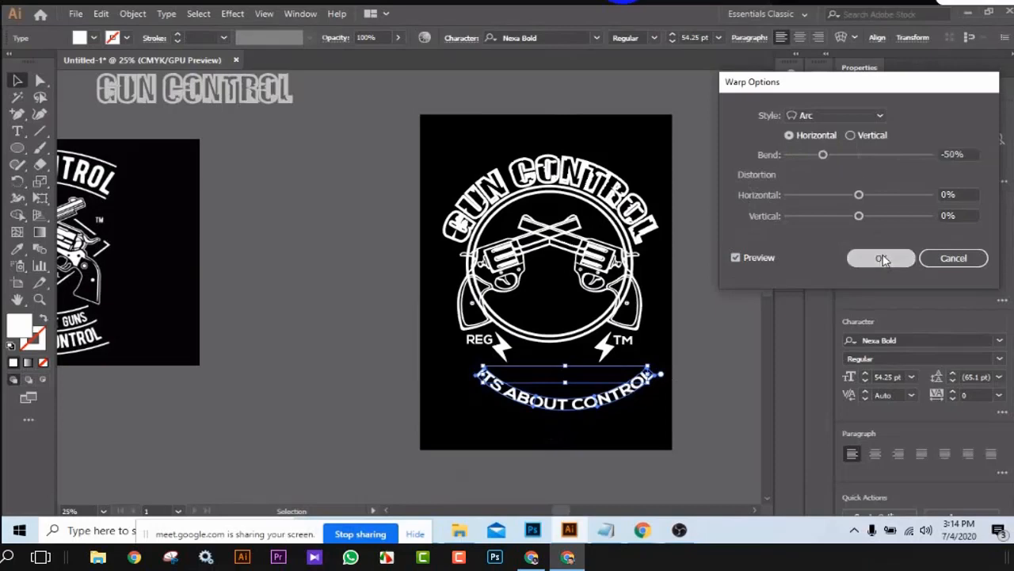
# Expand the warped ITS ABOUT CONTROL slogan into plain shapes.
pyautogui.click(132, 15)
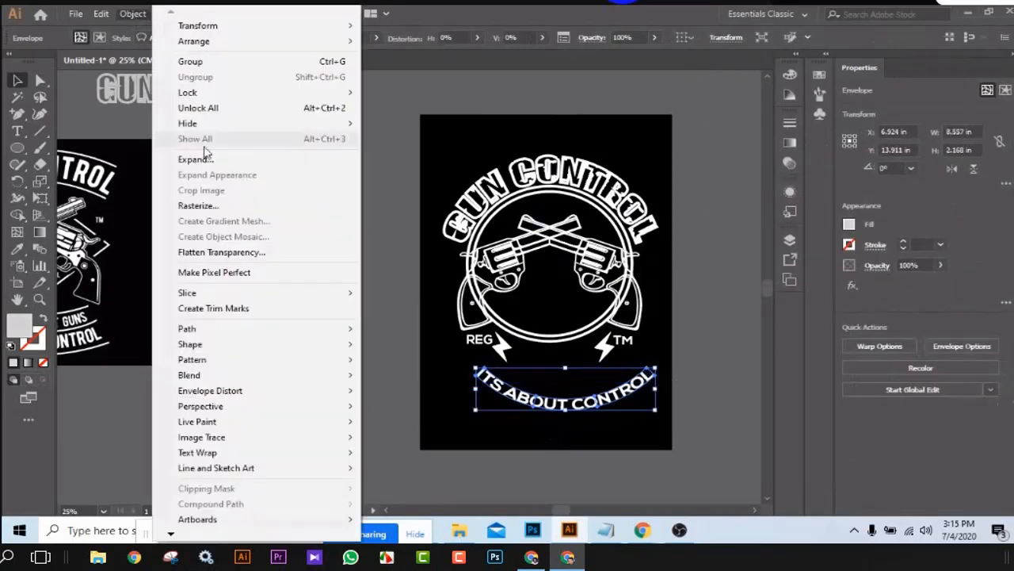
pyautogui.click(198, 158)
pyautogui.click(485, 341)
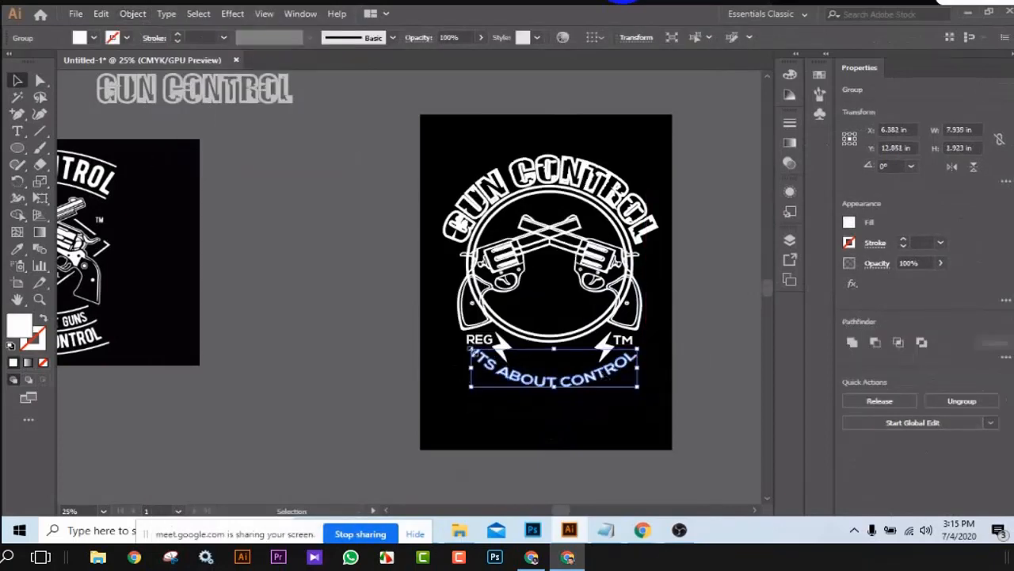
# Scale the curved slogan down to about 7.12 in wide and centre it under the circle, just below the lightning bolts.
pyautogui.moveTo(472, 349); pyautogui.dragTo(488, 359)
pyautogui.moveTo(618, 386)
pyautogui.mouseDown()
pyautogui.moveTo(597, 372)
pyautogui.moveTo(607, 370)
pyautogui.mouseUp()
pyautogui.click(694, 349)
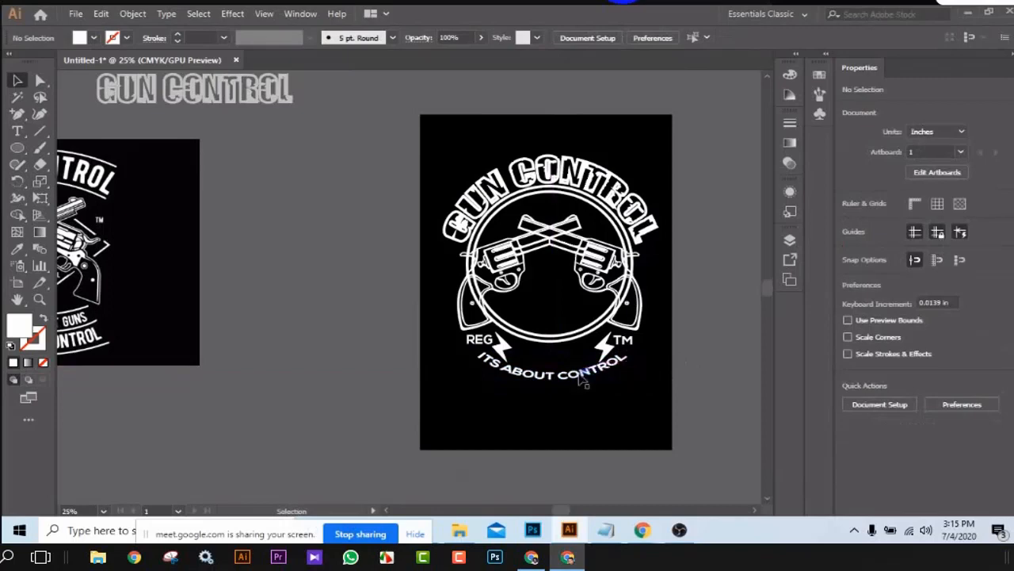
pyautogui.moveTo(582, 383); pyautogui.dragTo(588, 385)
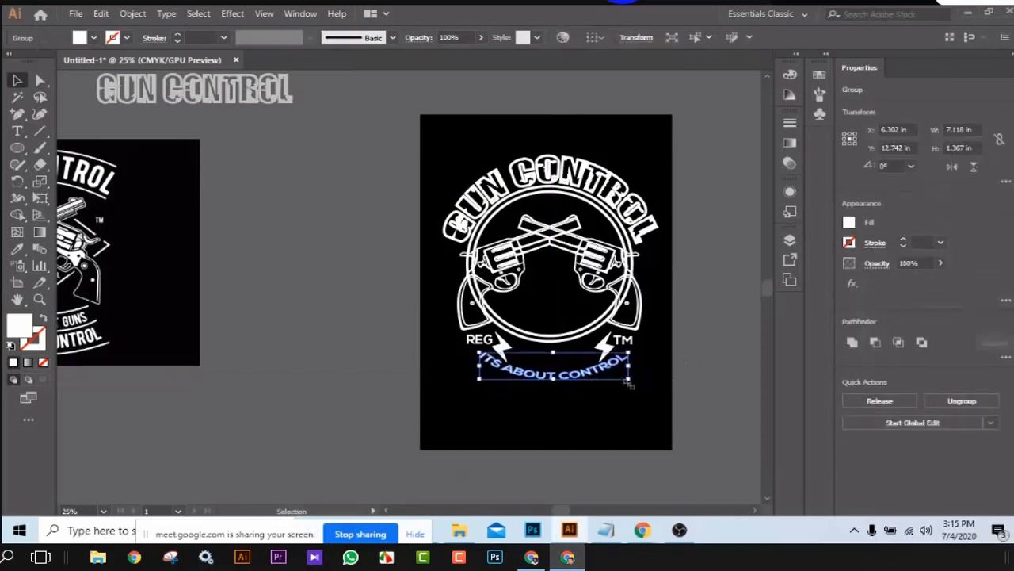
pyautogui.click(687, 357)
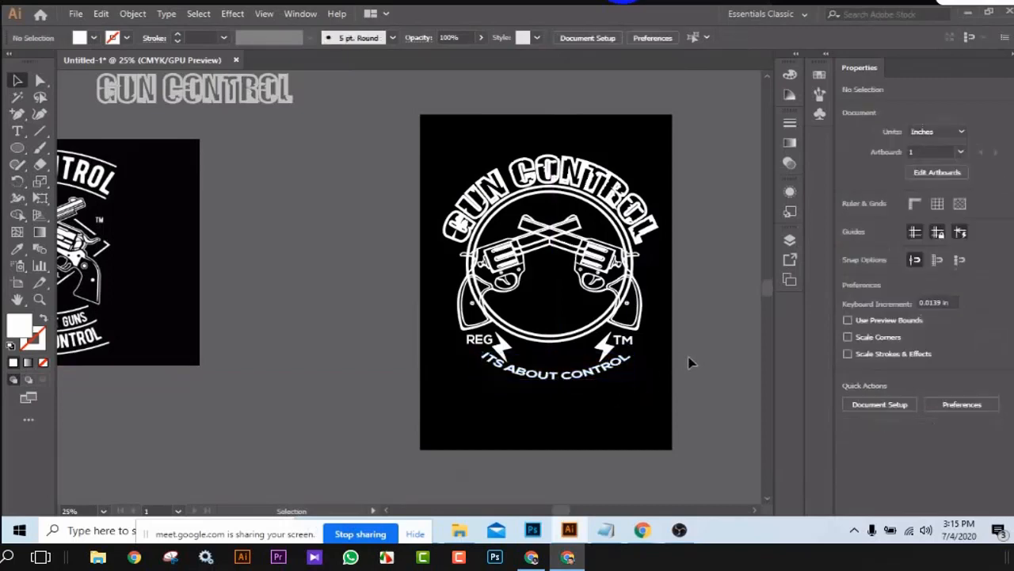
# Group both lightning bolts with the REG and TM labels and move the group below the curved slogan.
pyautogui.click(607, 349)
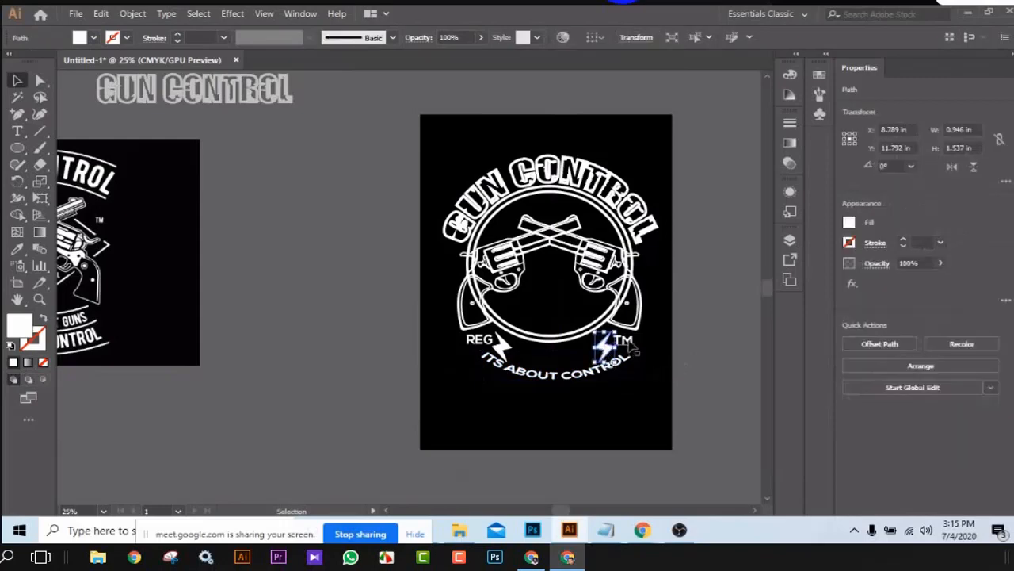
pyautogui.keyDown('shift'); pyautogui.click(632, 342); pyautogui.keyUp('shift')
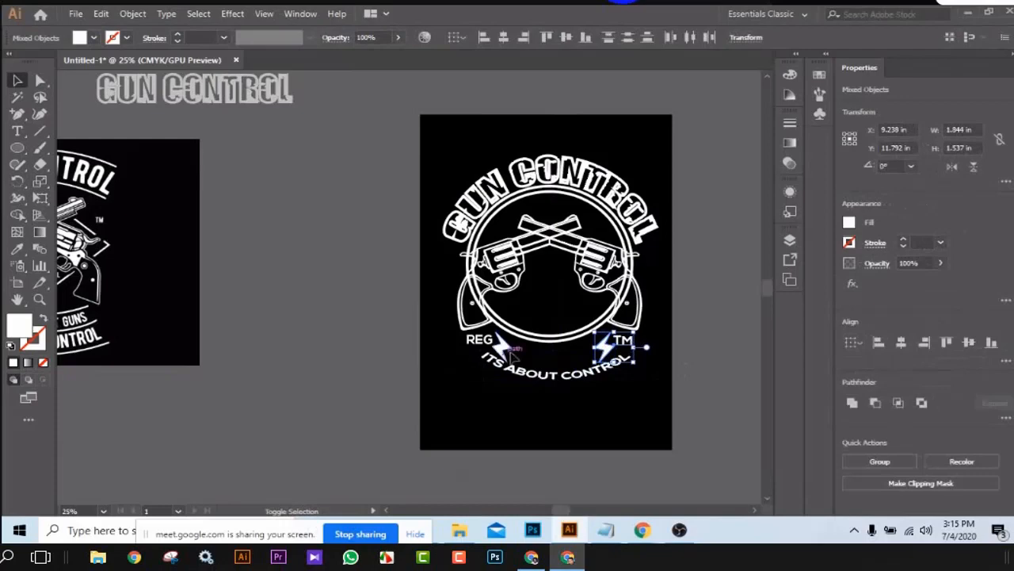
pyautogui.keyDown('shift'); pyautogui.click(503, 346); pyautogui.keyUp('shift')
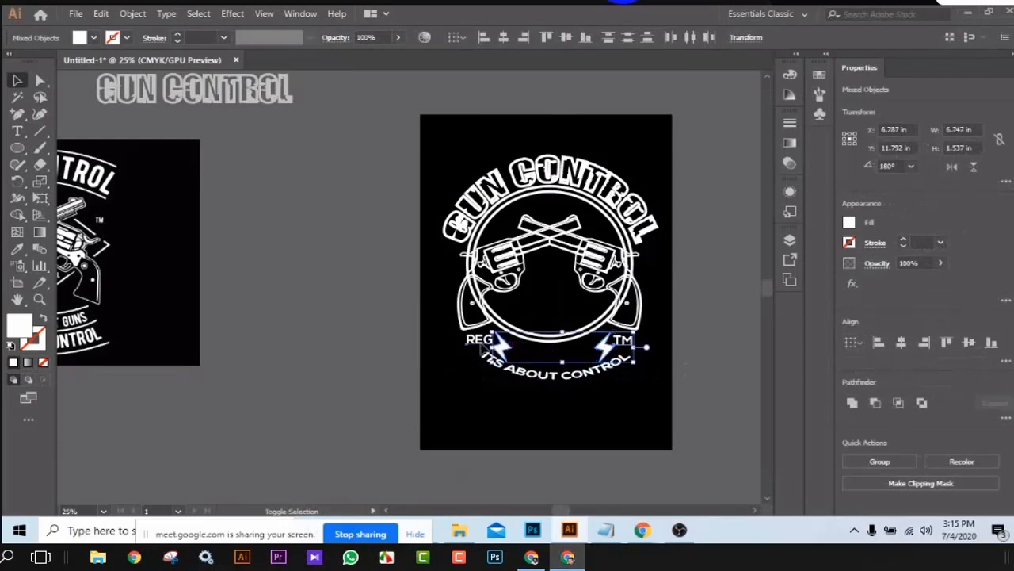
pyautogui.keyDown('shift'); pyautogui.click(478, 342); pyautogui.keyUp('shift')
pyautogui.hotkey('ctrl', 'g')
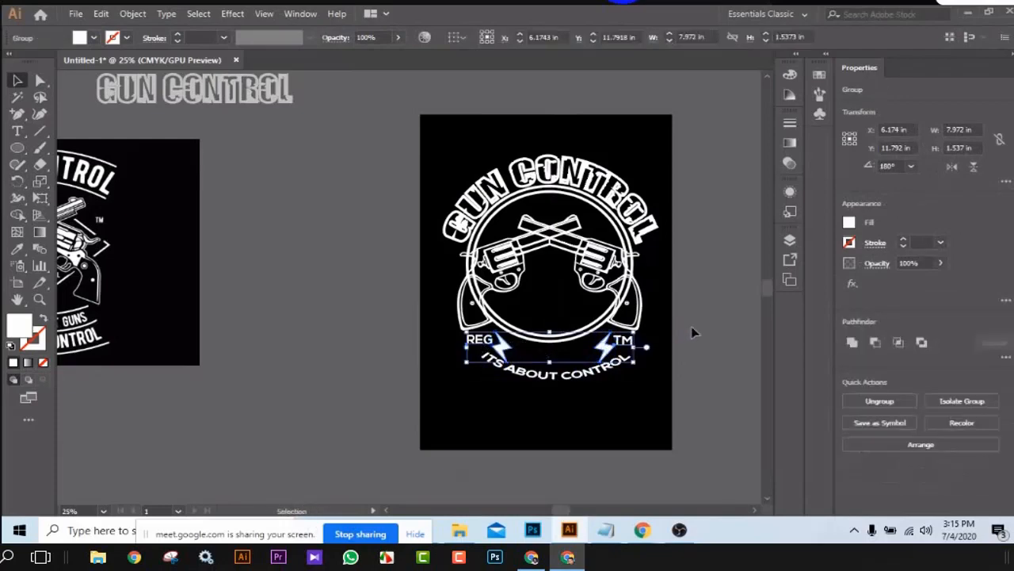
pyautogui.moveTo(633, 345); pyautogui.dragTo(631, 406)
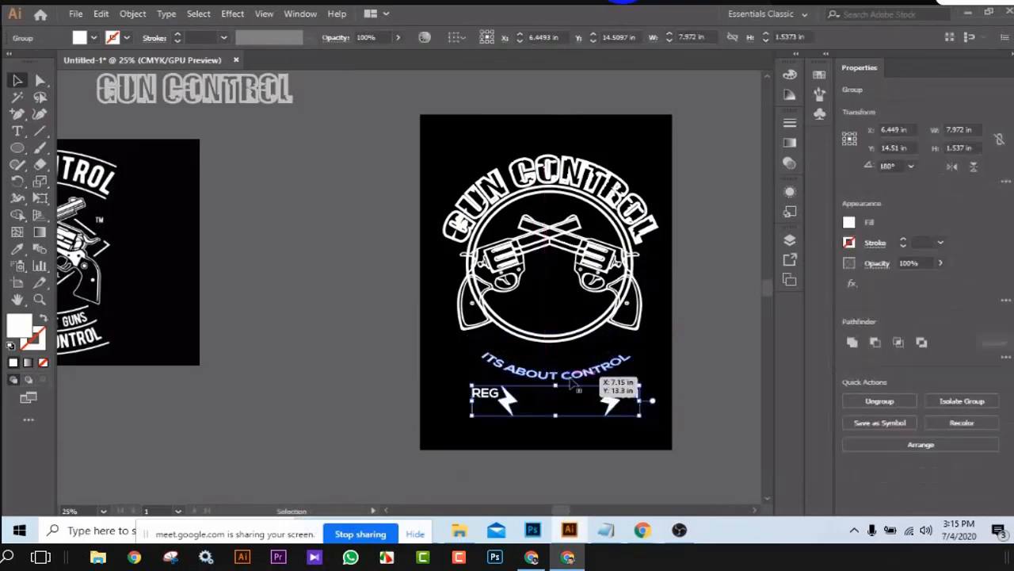
# Nudge the curved slogan up and slightly left until it follows the lower edge of the double circle between the revolver grips.
pyautogui.click(572, 379)
pyautogui.press('Up')
pyautogui.press('Up')
pyautogui.press('Up')
pyautogui.press('Up')
pyautogui.press('Up')
pyautogui.press('Up')
pyautogui.press('Up')
pyautogui.press('Up')
pyautogui.press('Up')
pyautogui.press('Up')
pyautogui.press('Up')
pyautogui.press('Up')
pyautogui.press('Up')
pyautogui.press('Up')
pyautogui.press('Up')
pyautogui.press('Up')
pyautogui.press('Up')
pyautogui.press('Up')
pyautogui.press('Up')
pyautogui.press('Up')
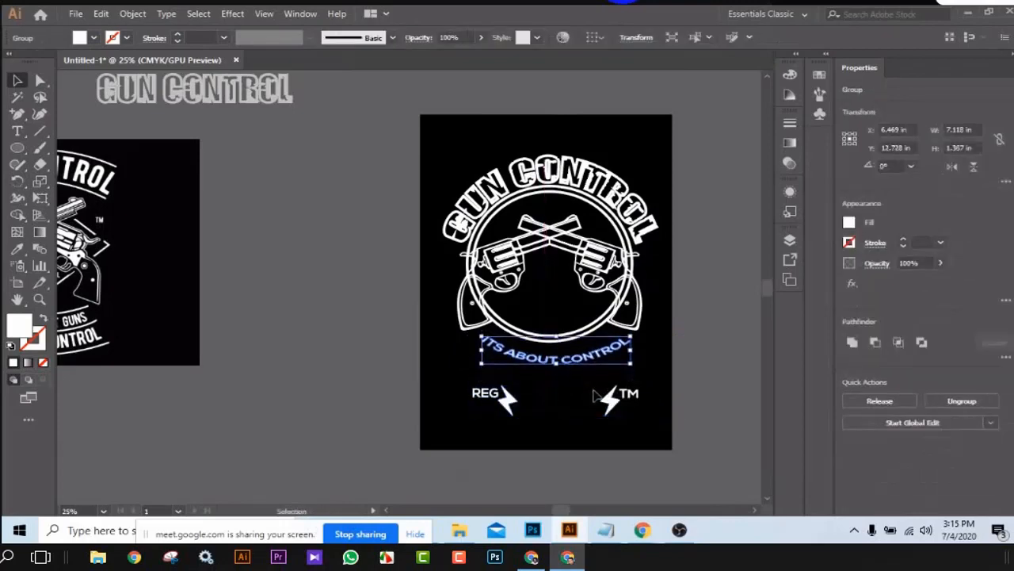
pyautogui.press('Up')
pyautogui.press('Up')
pyautogui.press('Up')
pyautogui.press('Up')
pyautogui.press('Up')
pyautogui.press('Up')
pyautogui.press('Up')
pyautogui.press('Up')
pyautogui.press('Up')
pyautogui.press('Up')
pyautogui.press('Up')
pyautogui.press('Up')
pyautogui.press('Up')
pyautogui.press('Up')
pyautogui.press('Up')
pyautogui.press('Up')
pyautogui.press('Up')
pyautogui.press('Up')
pyautogui.press('Up')
pyautogui.press('Up')
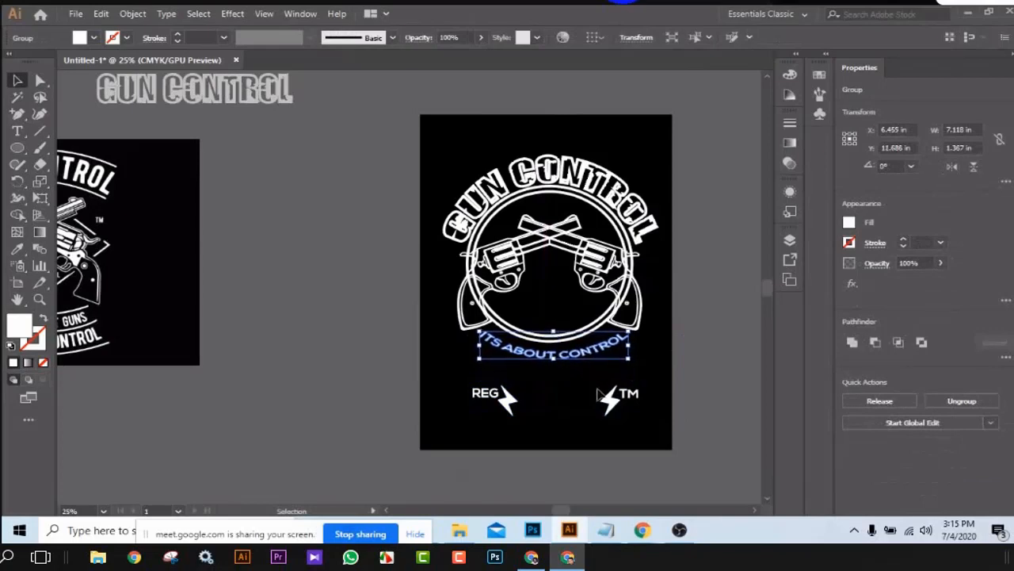
pyautogui.press('Left')
pyautogui.press('Up')
pyautogui.press('Up')
pyautogui.press('Up')
pyautogui.press('Up')
pyautogui.press('Up')
pyautogui.press('Up')
pyautogui.press('Up')
pyautogui.press('Up')
pyautogui.press('Up')
pyautogui.press('Up')
pyautogui.press('Up')
pyautogui.press('Up')
pyautogui.press('Up')
pyautogui.press('Up')
pyautogui.press('Up')
pyautogui.press('Up')
pyautogui.press('Left')
pyautogui.press('Left')
pyautogui.press('Left')
pyautogui.press('Left')
pyautogui.press('Left')
pyautogui.press('Left')
pyautogui.press('Left')
pyautogui.press('Left')
pyautogui.press('Left')
pyautogui.press('Left')
pyautogui.press('Left')
pyautogui.press('Left')
pyautogui.press('Left')
pyautogui.press('Left')
pyautogui.press('Left')
pyautogui.press('Left')
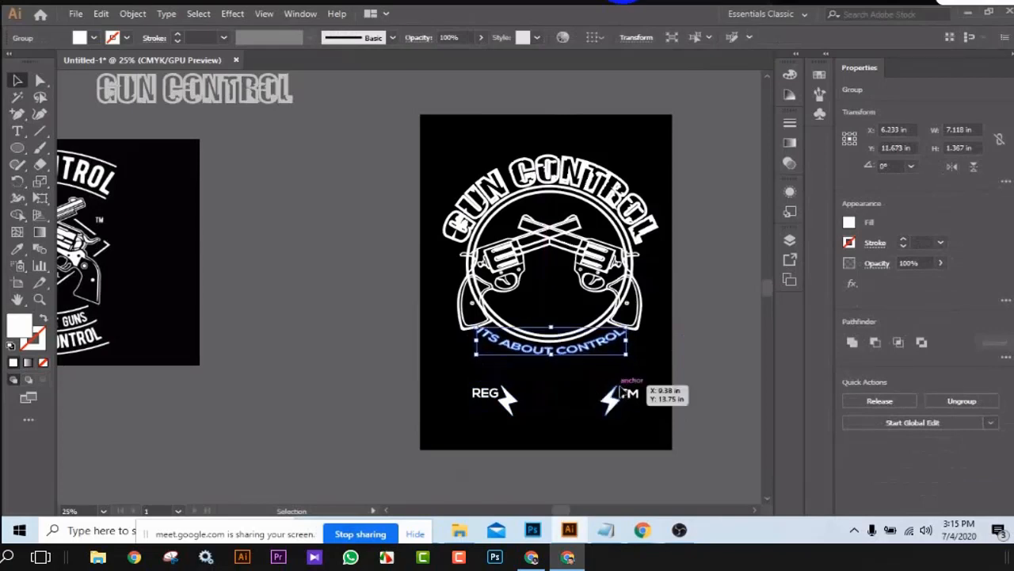
pyautogui.press('Up')
pyautogui.press('Up')
pyautogui.press('Up')
pyautogui.press('Up')
pyautogui.press('Up')
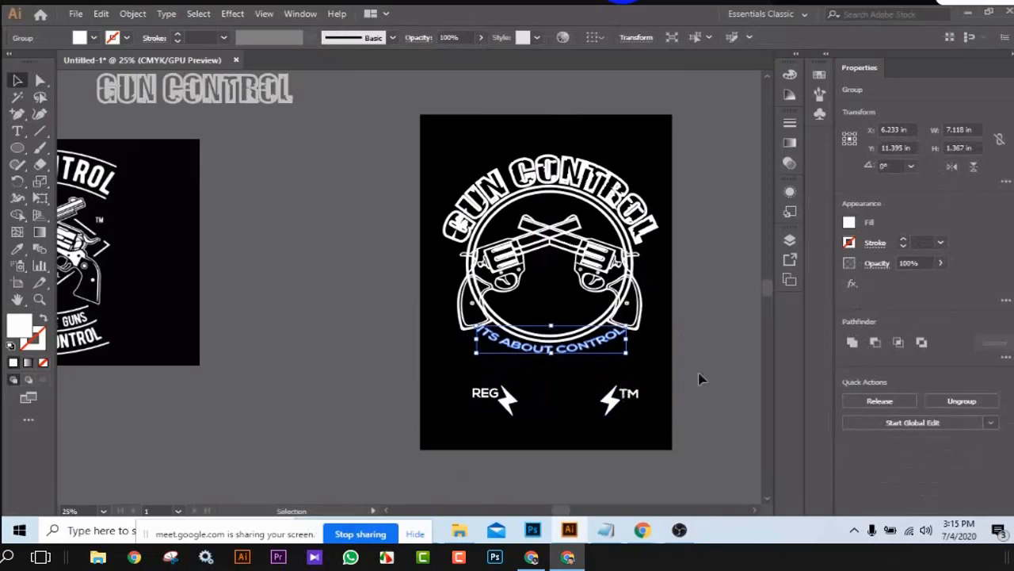
pyautogui.click(704, 369)
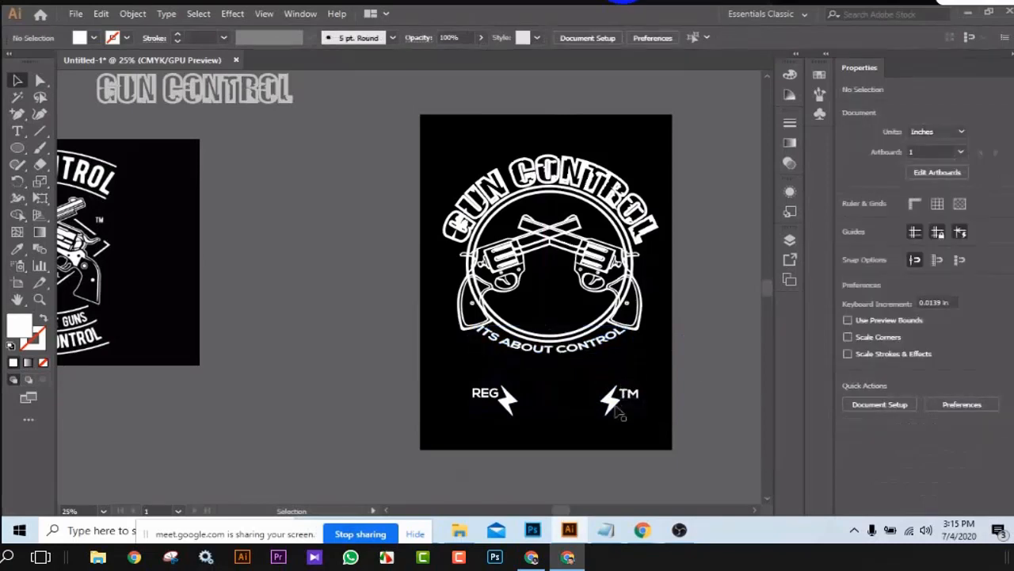
# Ungroup the bolts and labels, and group the right-hand lightning bolt with the TM label.
pyautogui.click(614, 404)
pyautogui.rightClick(615, 408)
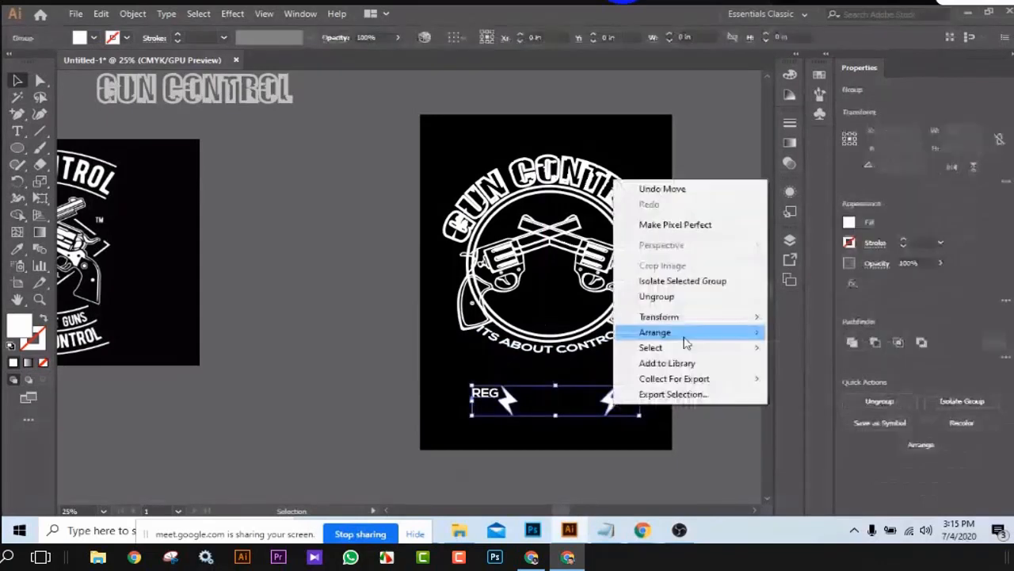
pyautogui.click(667, 298)
pyautogui.click(673, 389)
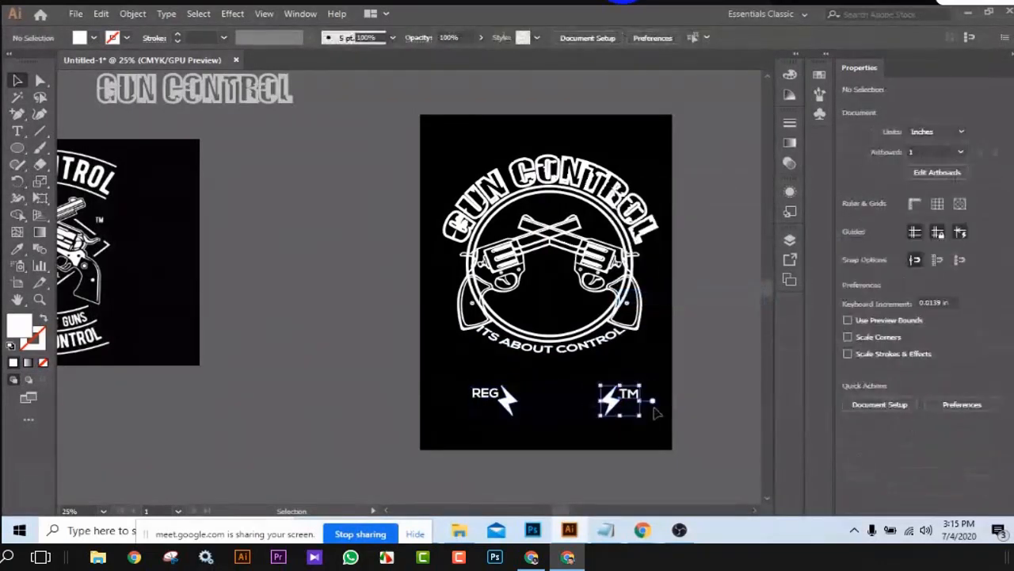
pyautogui.click(655, 410)
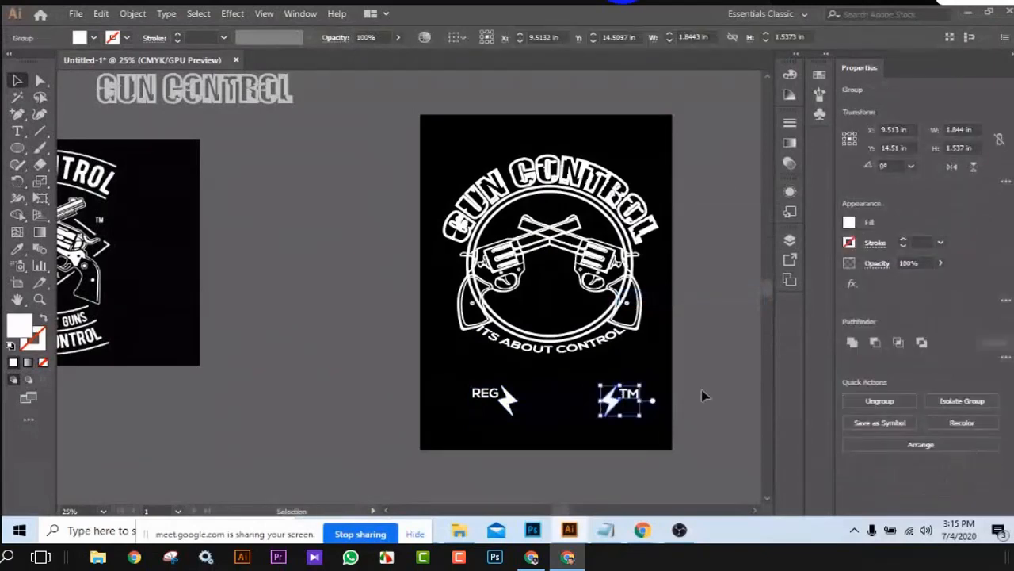
pyautogui.click(470, 381)
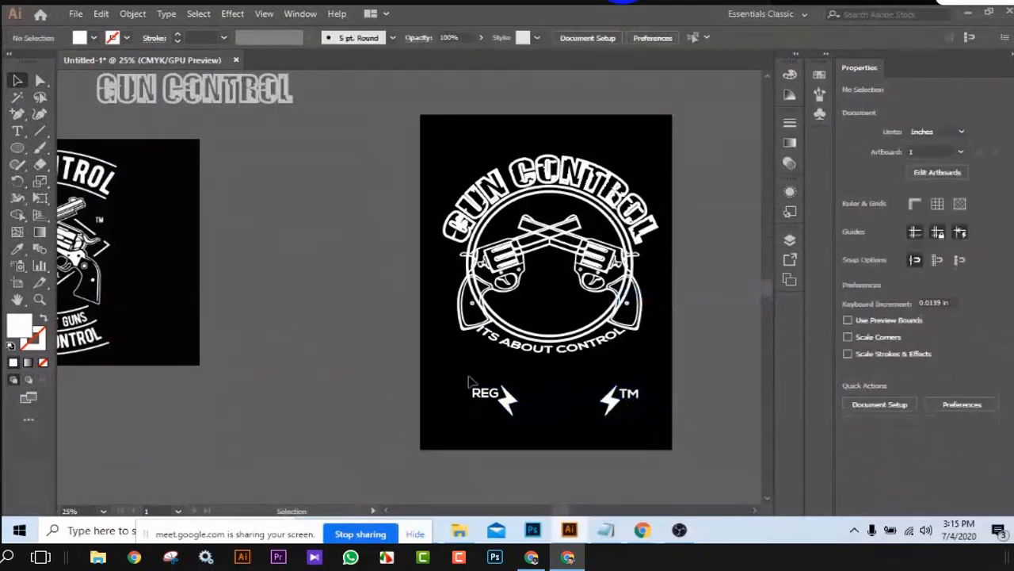
# Group the left-hand lightning bolt with the REG label.
pyautogui.press('a')
pyautogui.moveTo(466, 377); pyautogui.dragTo(531, 425)
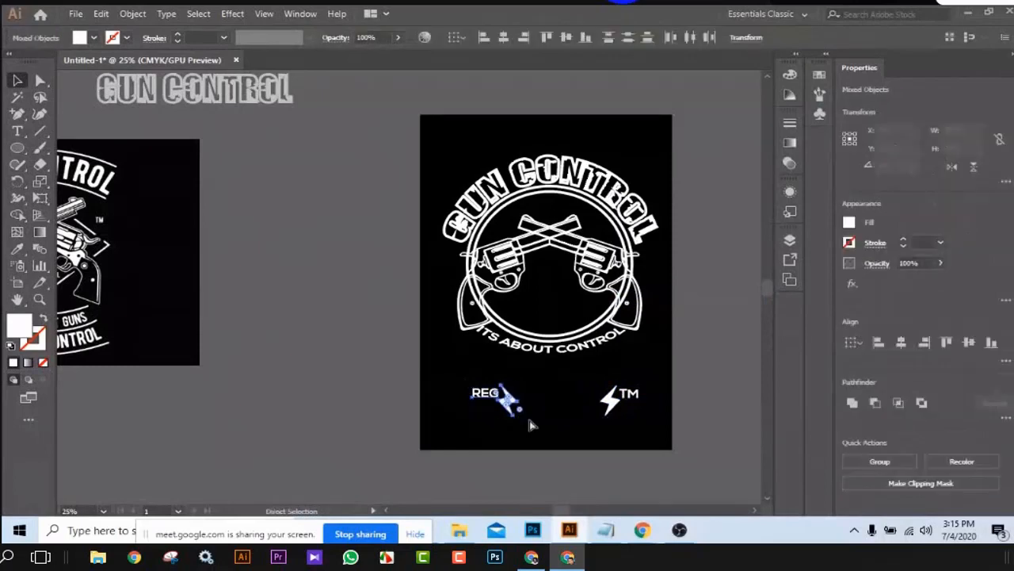
pyautogui.press('v')
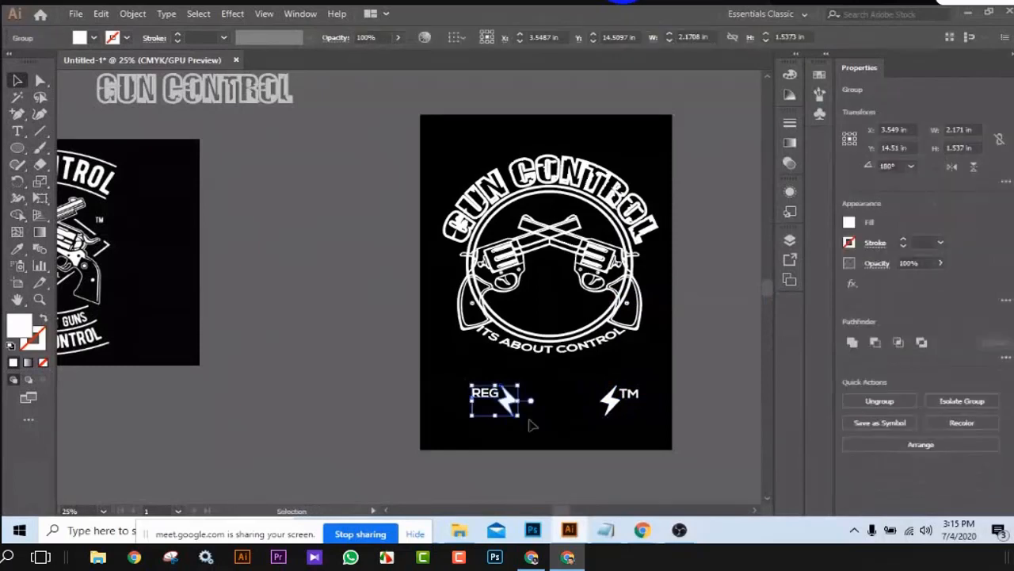
pyautogui.click(694, 365)
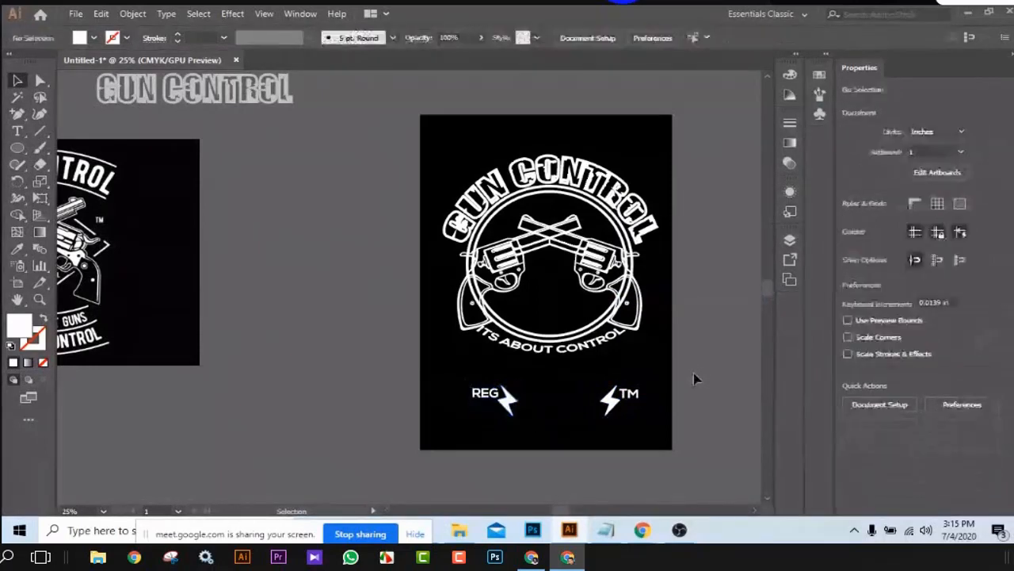
# Move the TM bolt group to the right end of the curved slogan and the REG bolt group to its left end.
pyautogui.moveTo(618, 406); pyautogui.dragTo(655, 267)
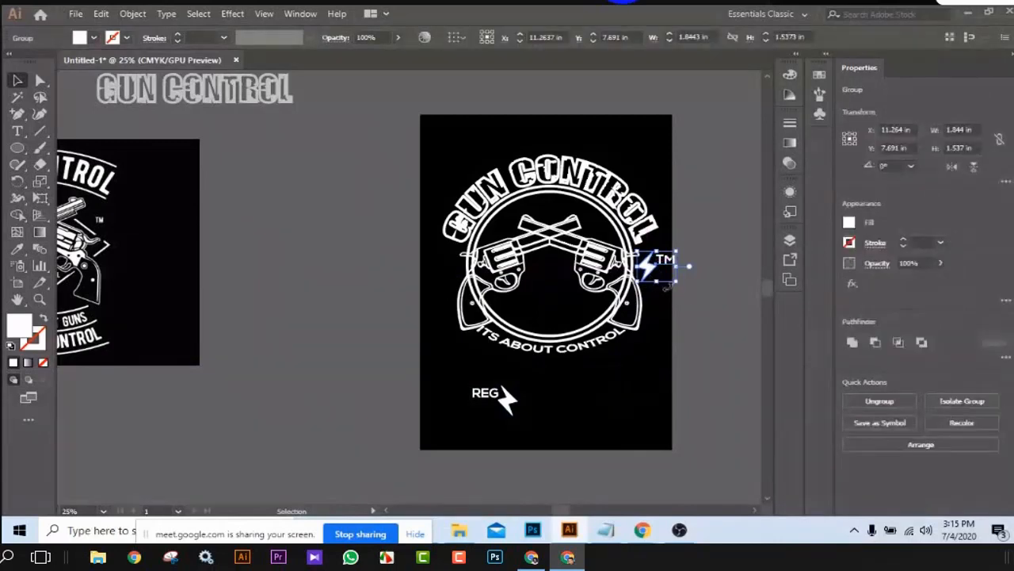
pyautogui.moveTo(648, 269); pyautogui.dragTo(625, 352)
pyautogui.click(702, 336)
pyautogui.moveTo(513, 412); pyautogui.dragTo(486, 358)
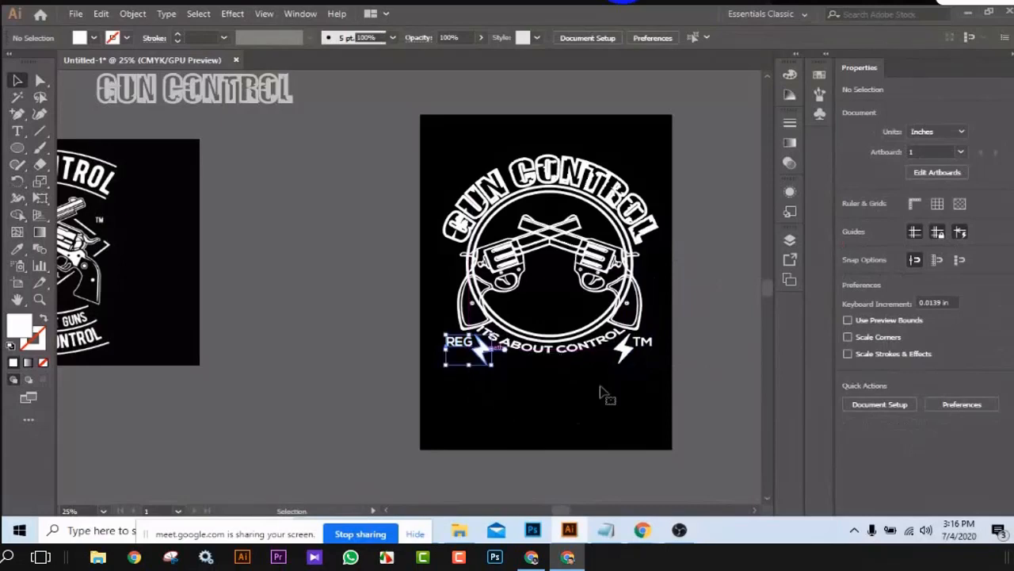
pyautogui.click(683, 323)
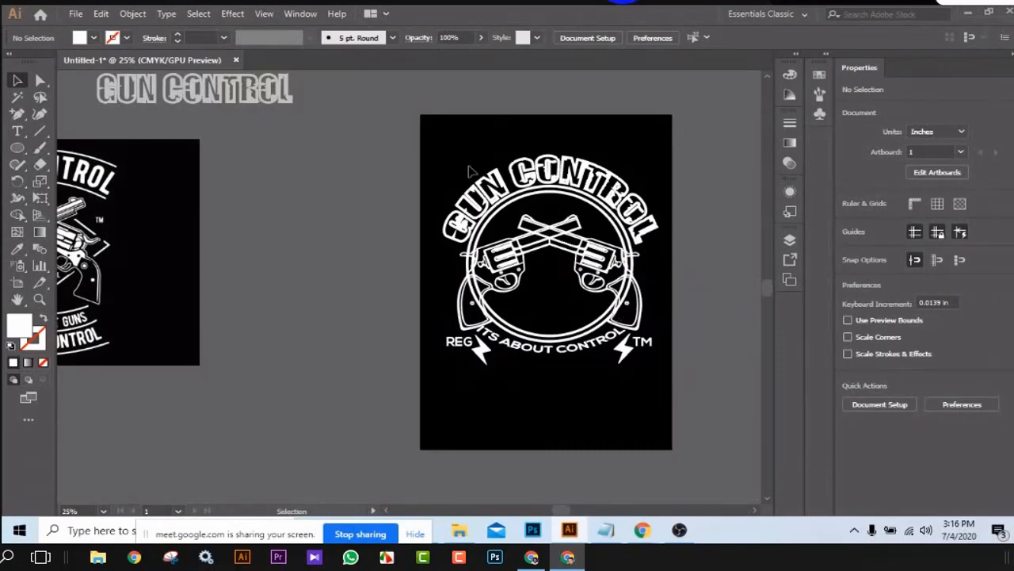
# Ungroup the double circle behind the revolvers into two separate ellipses.
pyautogui.moveTo(458, 156); pyautogui.dragTo(650, 405)
pyautogui.click(731, 328)
pyautogui.hotkey('ctrl', '=')
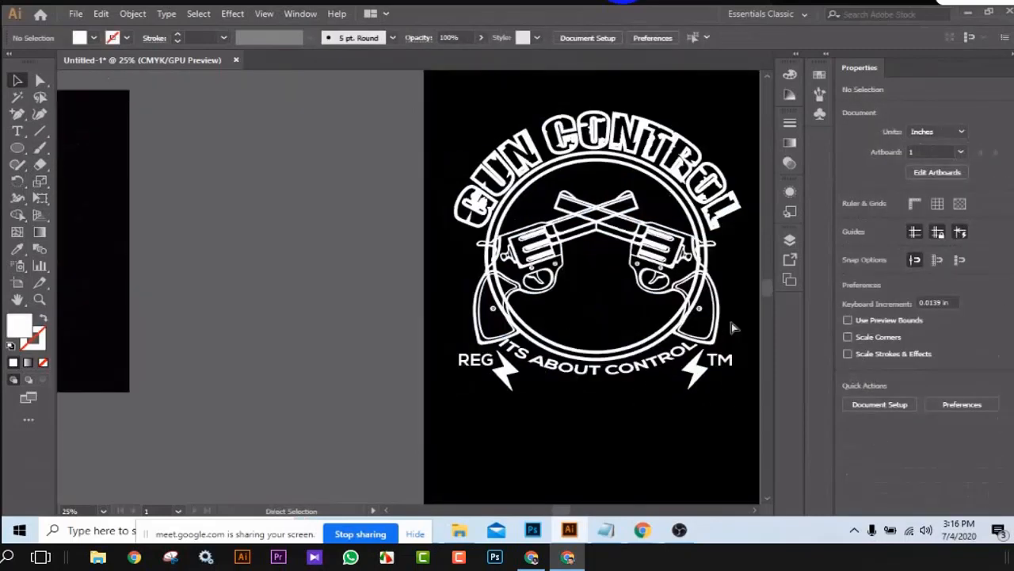
pyautogui.scroll(2, 579, 249)
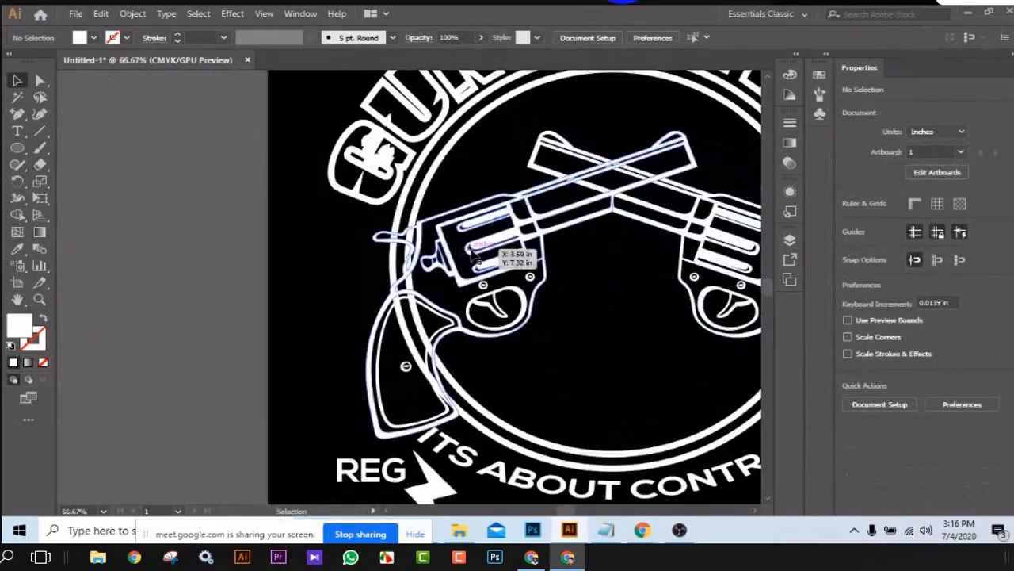
pyautogui.moveTo(586, 306); pyautogui.dragTo(535, 330)
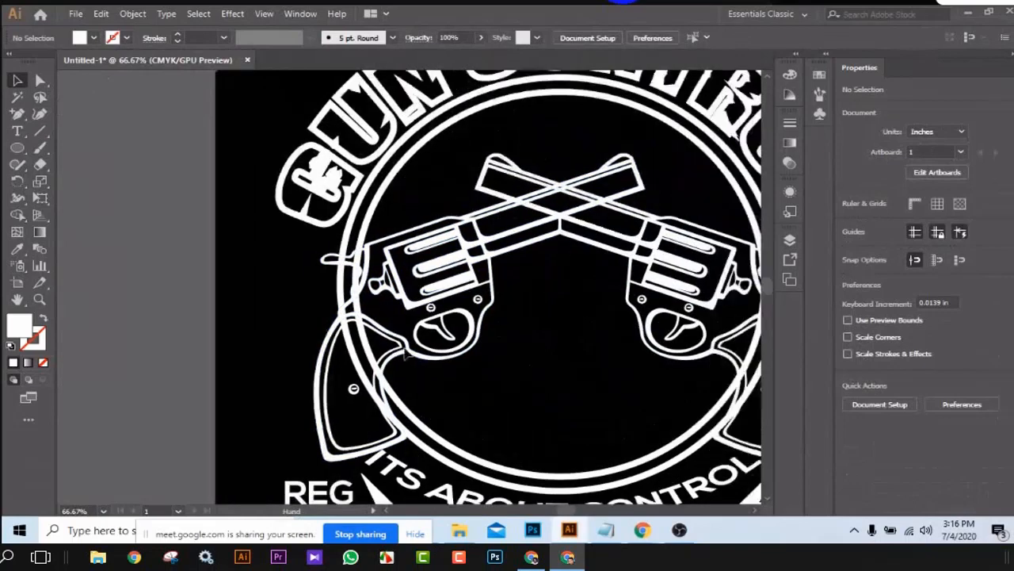
pyautogui.rightClick(387, 190)
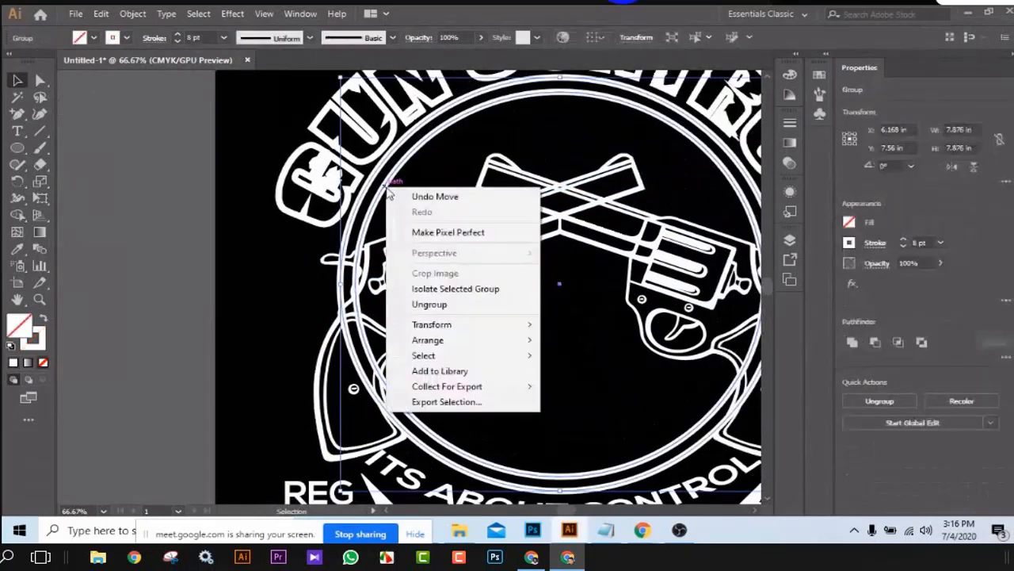
pyautogui.click(432, 304)
pyautogui.click(555, 285)
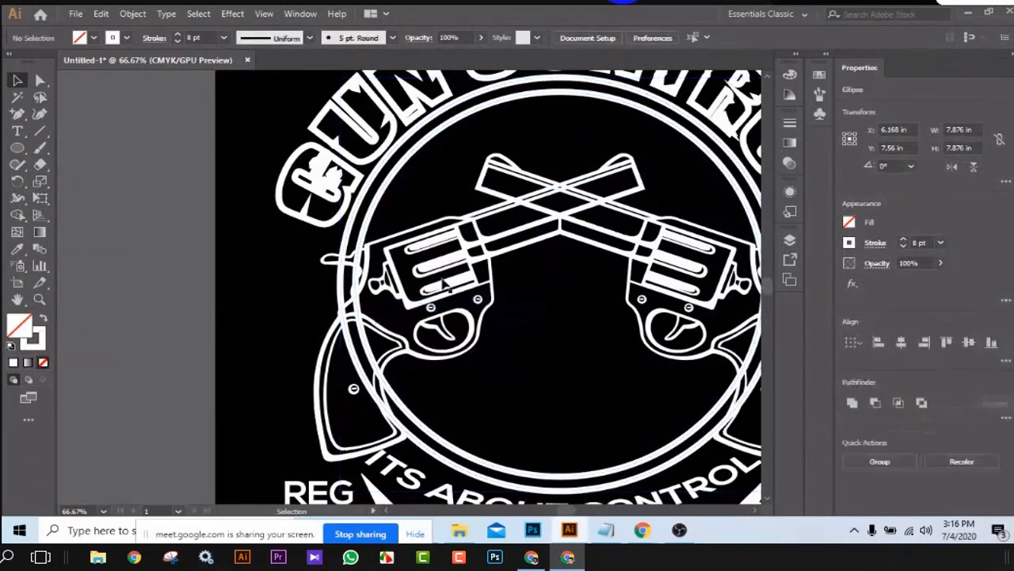
# Group the left and right crossed revolvers together.
pyautogui.click(474, 261)
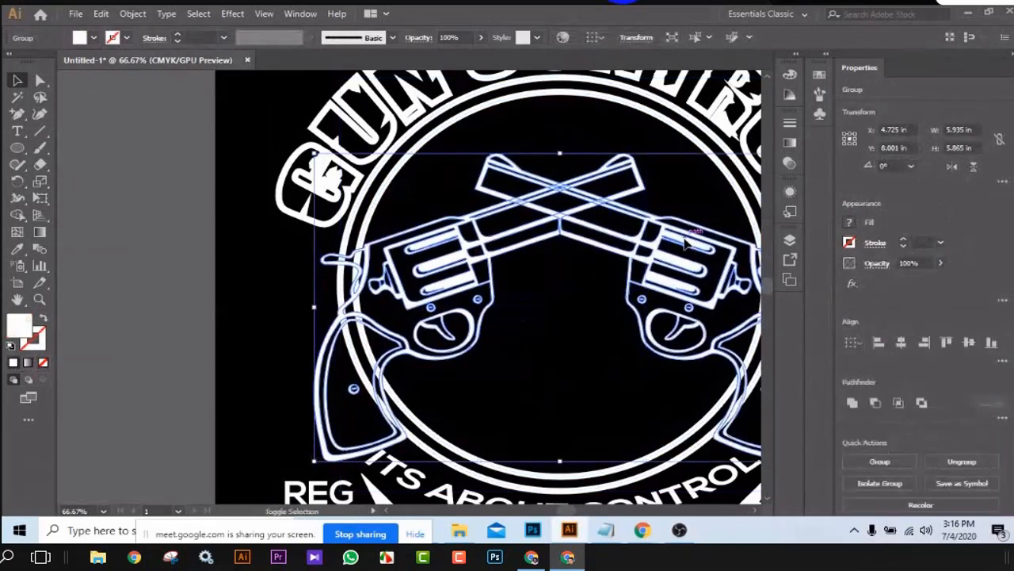
pyautogui.press('a')
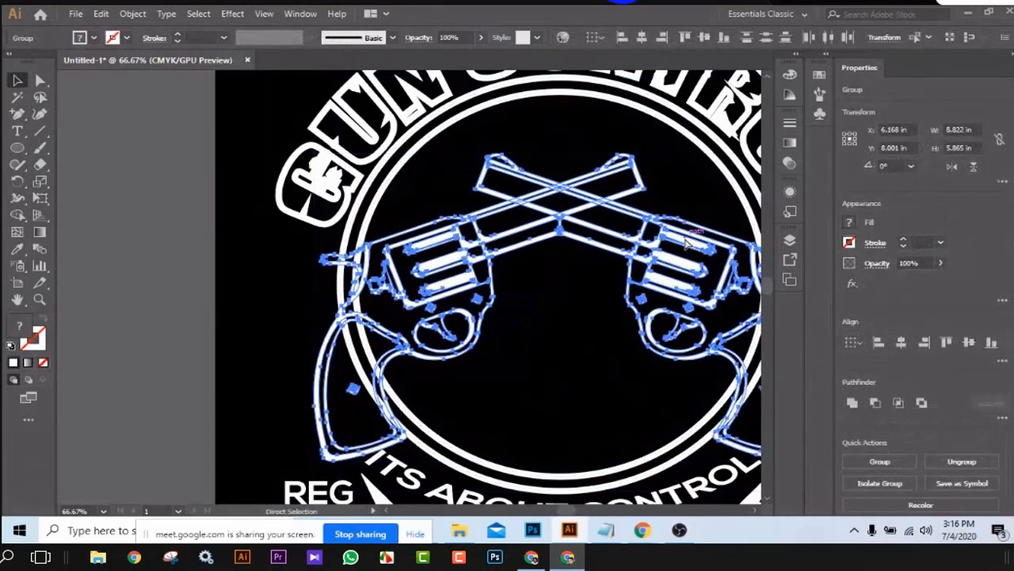
pyautogui.press('v')
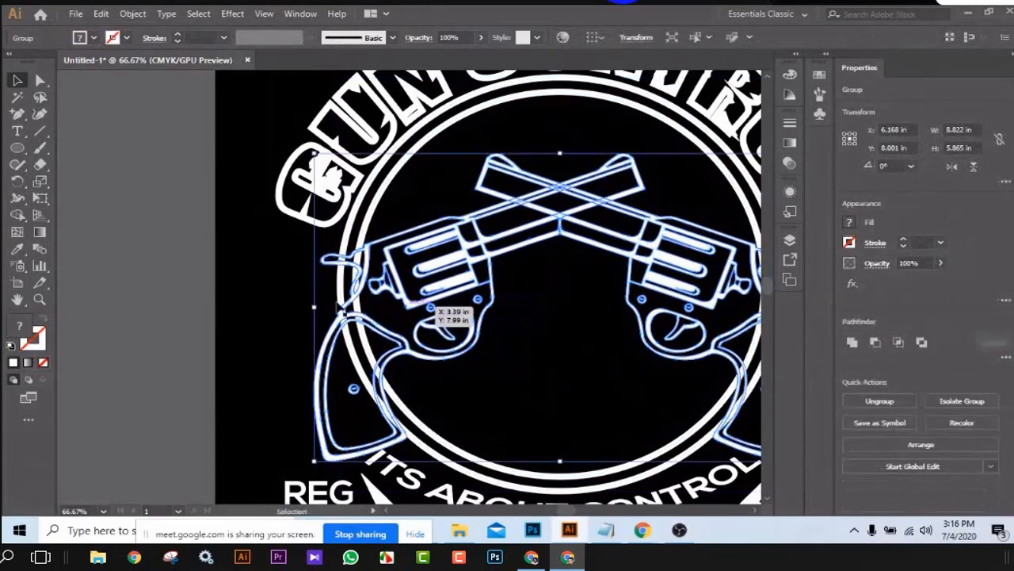
pyautogui.click(304, 288)
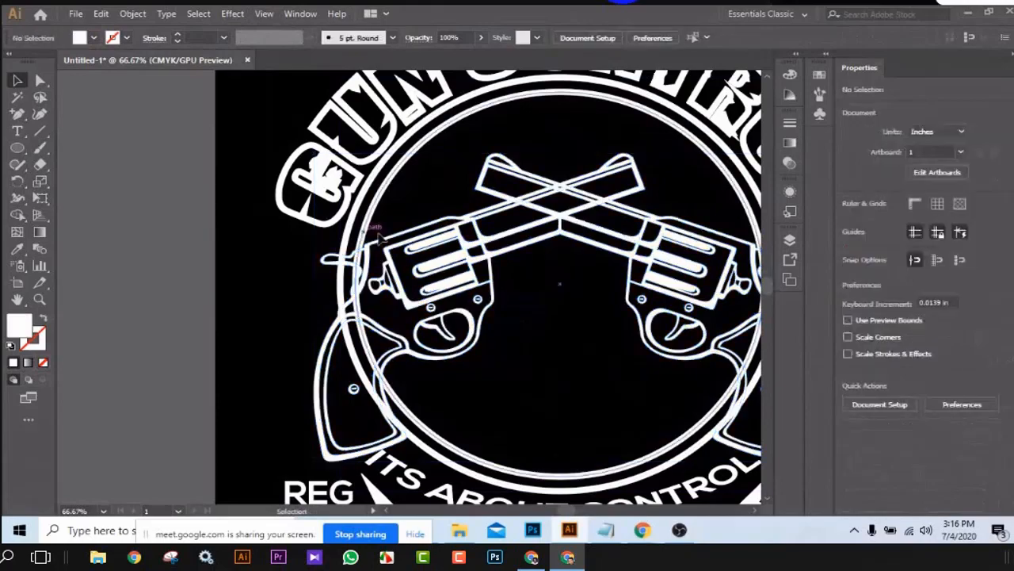
# Start an Offset Path on the grouped revolvers with a 0.125 in offset, miter joins and miter limit 4, with the preview on.
pyautogui.click(377, 232)
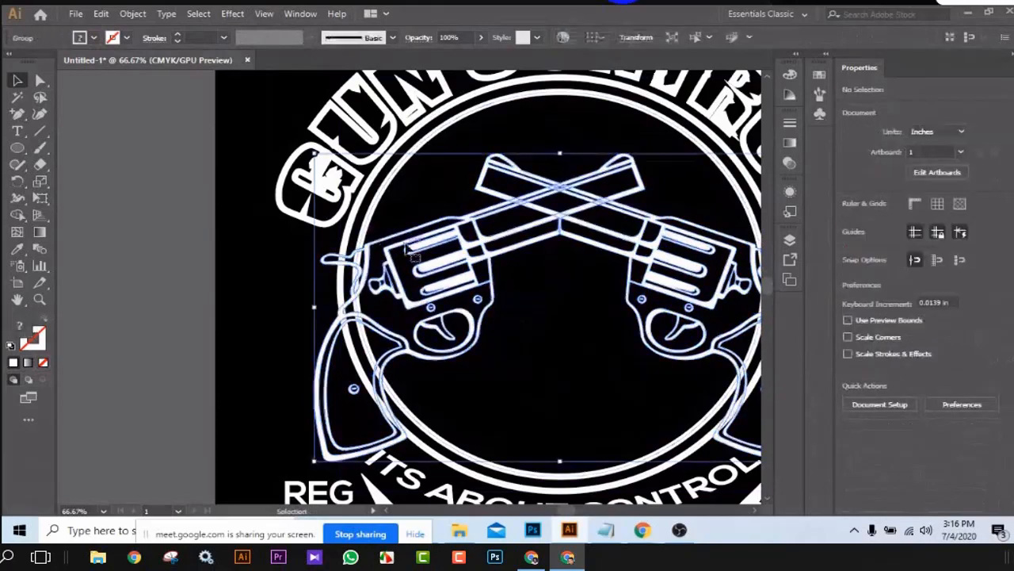
pyautogui.press('a')
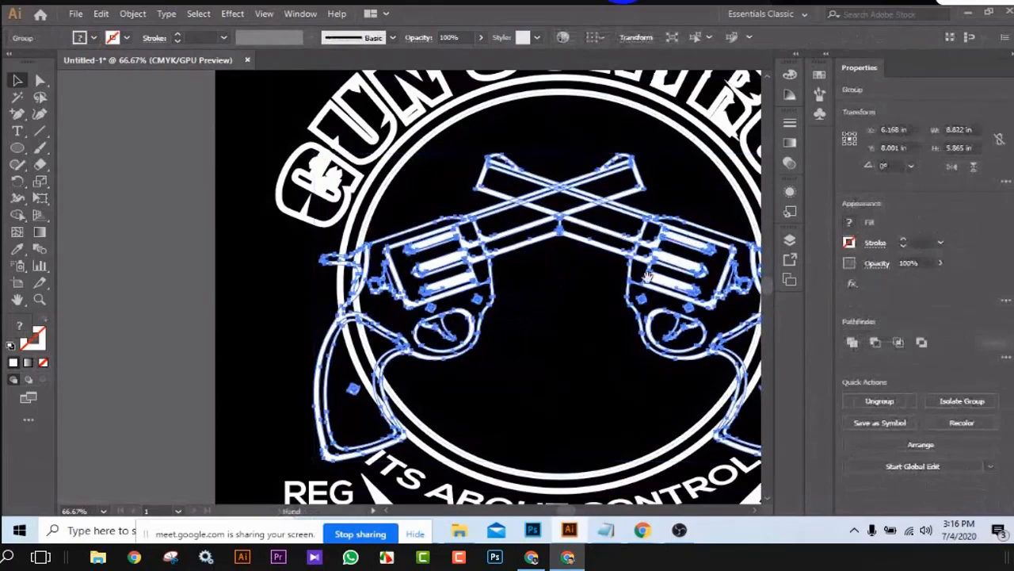
pyautogui.moveTo(649, 276); pyautogui.dragTo(463, 317)
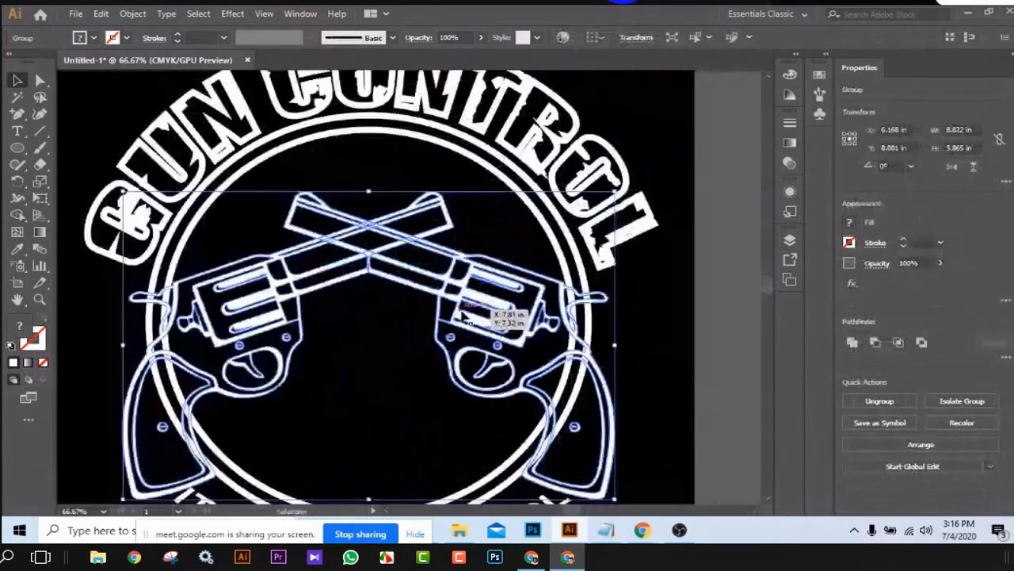
pyautogui.hotkey('ctrl', '-')
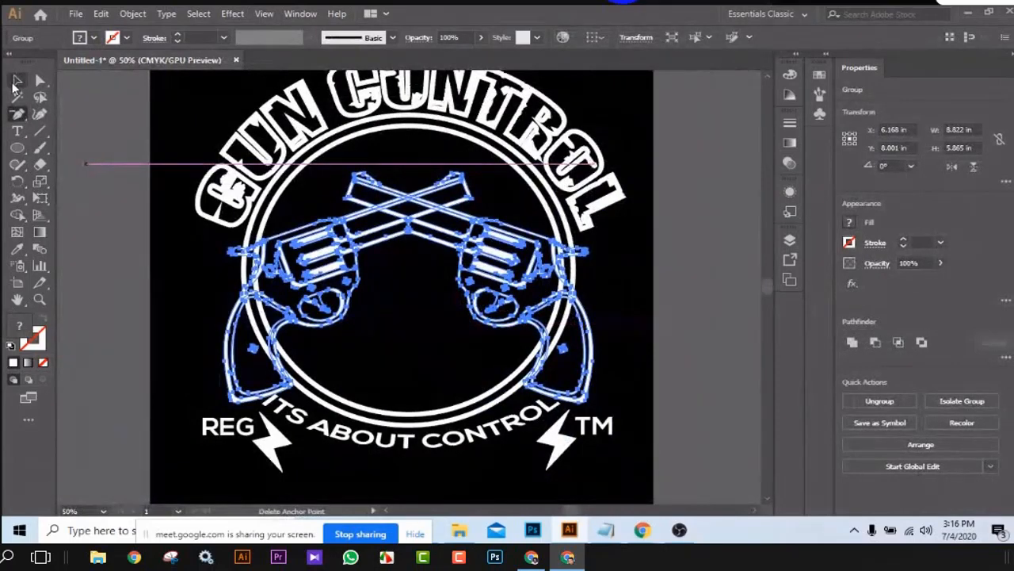
pyautogui.click(18, 82)
pyautogui.click(612, 260)
pyautogui.click(561, 244)
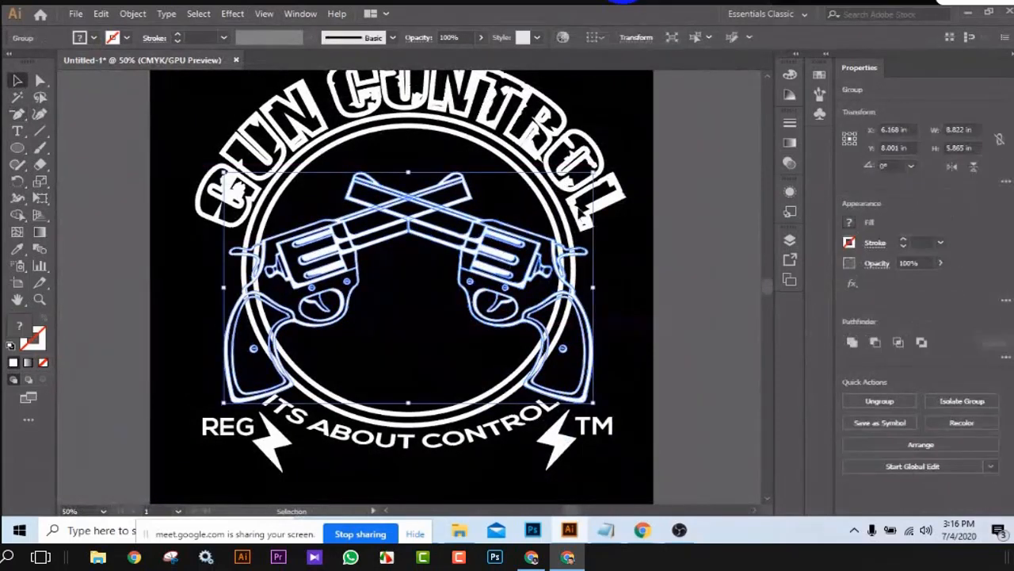
pyautogui.click(133, 15)
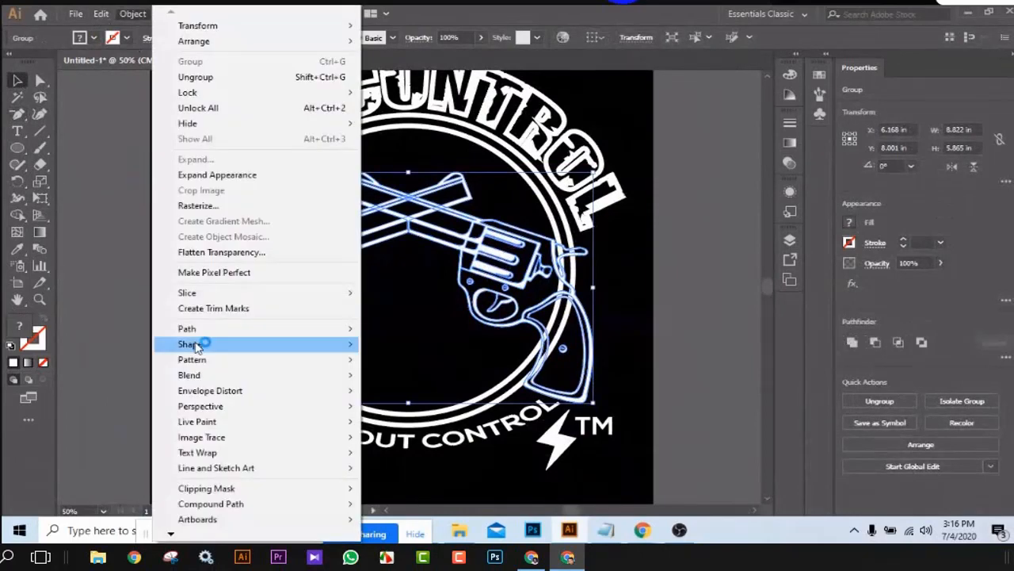
pyautogui.moveTo(259, 329)
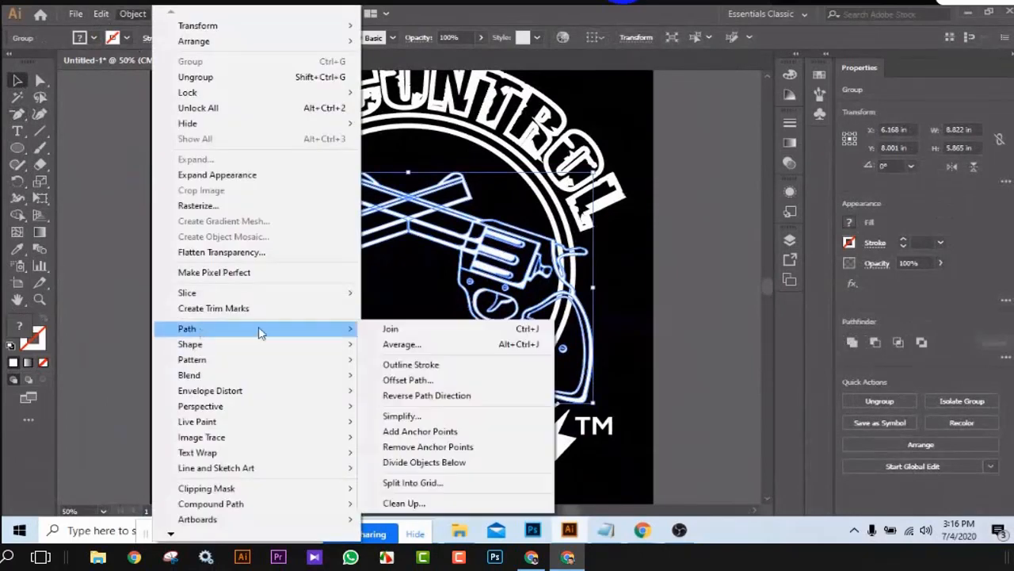
pyautogui.click(426, 383)
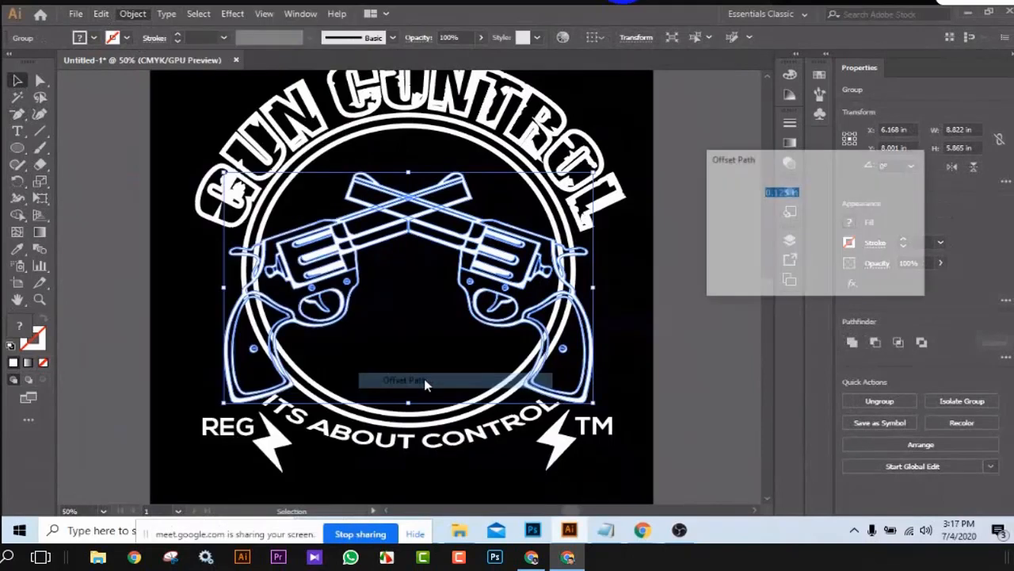
pyautogui.click(721, 268)
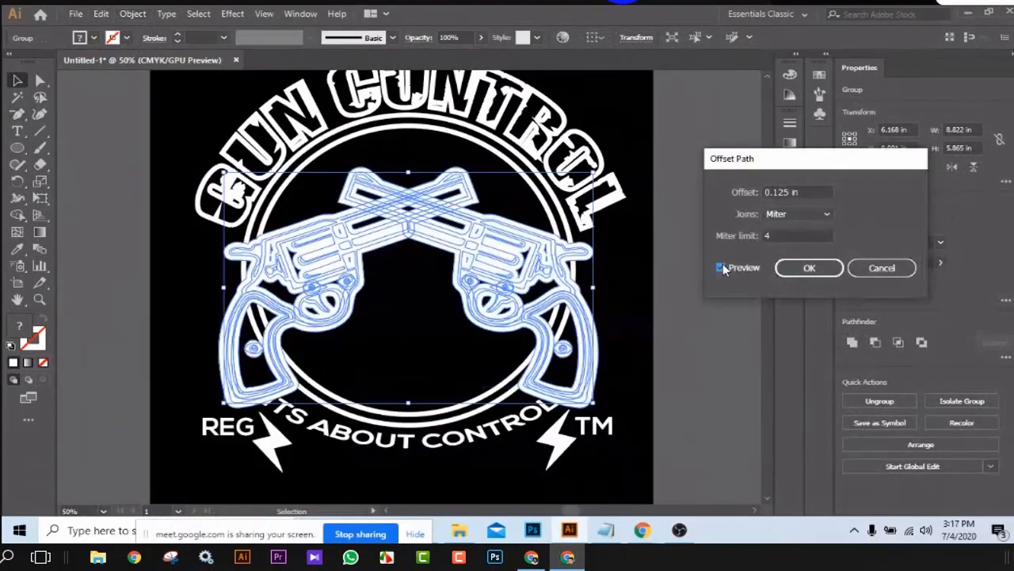